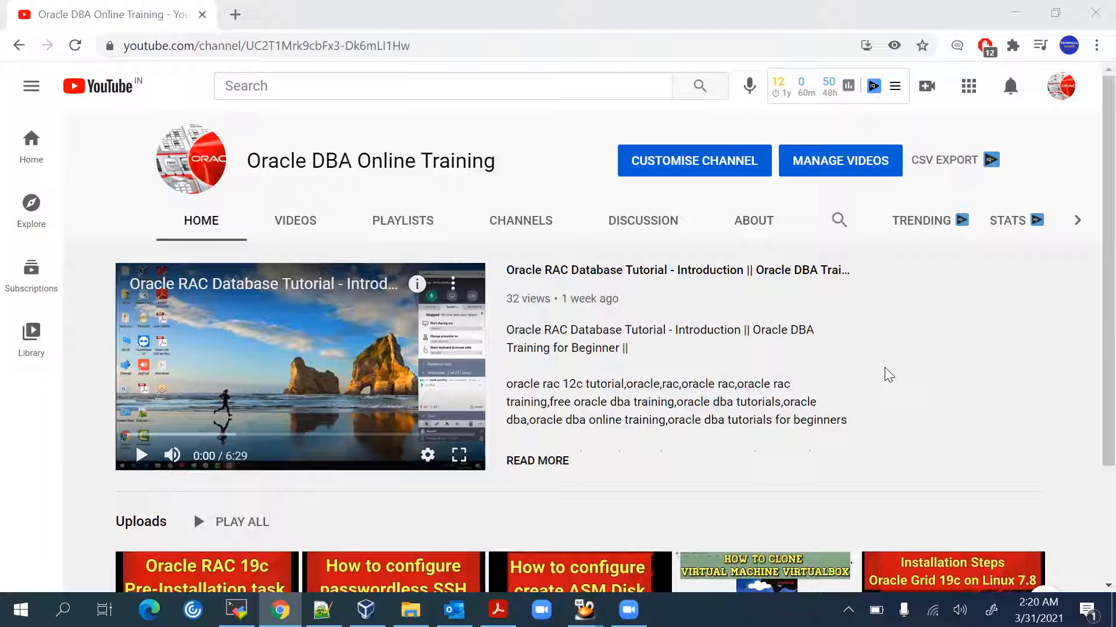
Look through the channel's uploaded Oracle RAC tutorials, advancing the Uploads row to the earlier videos.
{"action": "scroll", "coordinate": [889, 375], "scroll_direction": "down", "scroll_amount": 1}
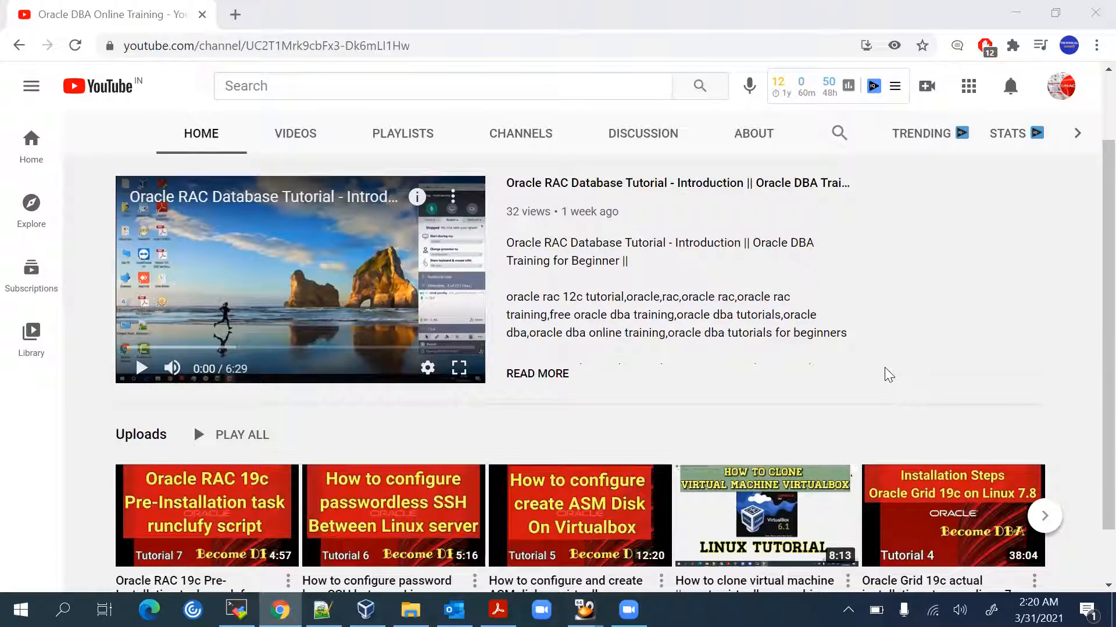
{"action": "scroll", "coordinate": [886, 370], "scroll_direction": "down", "scroll_amount": 1}
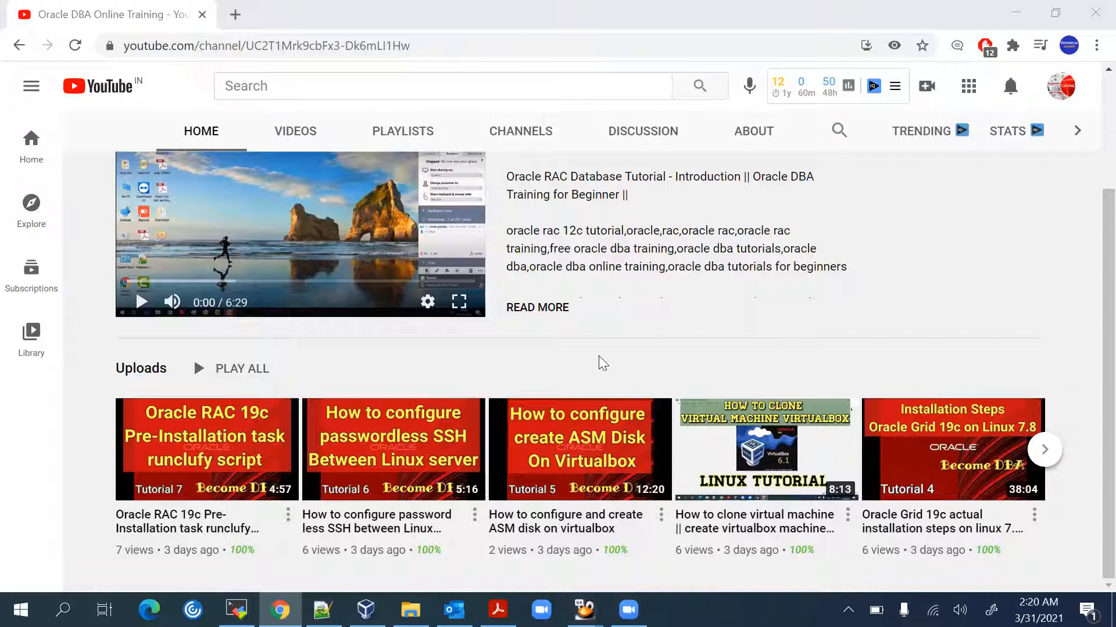
{"action": "left_click", "coordinate": [1045, 449]}
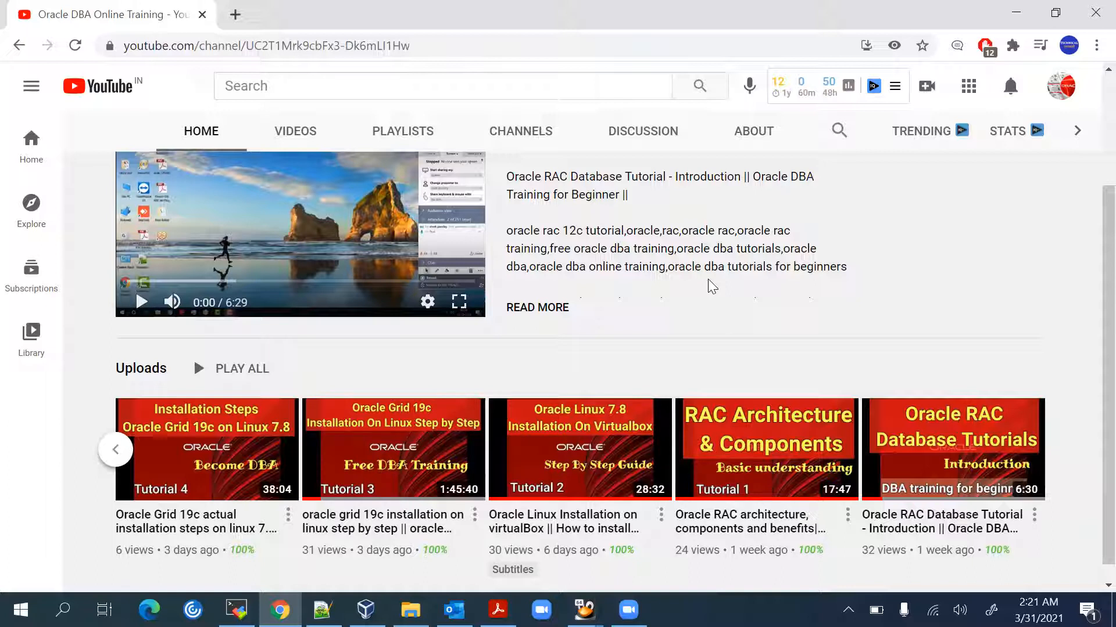
{"action": "scroll", "coordinate": [530, 491], "scroll_direction": "down", "scroll_amount": 1}
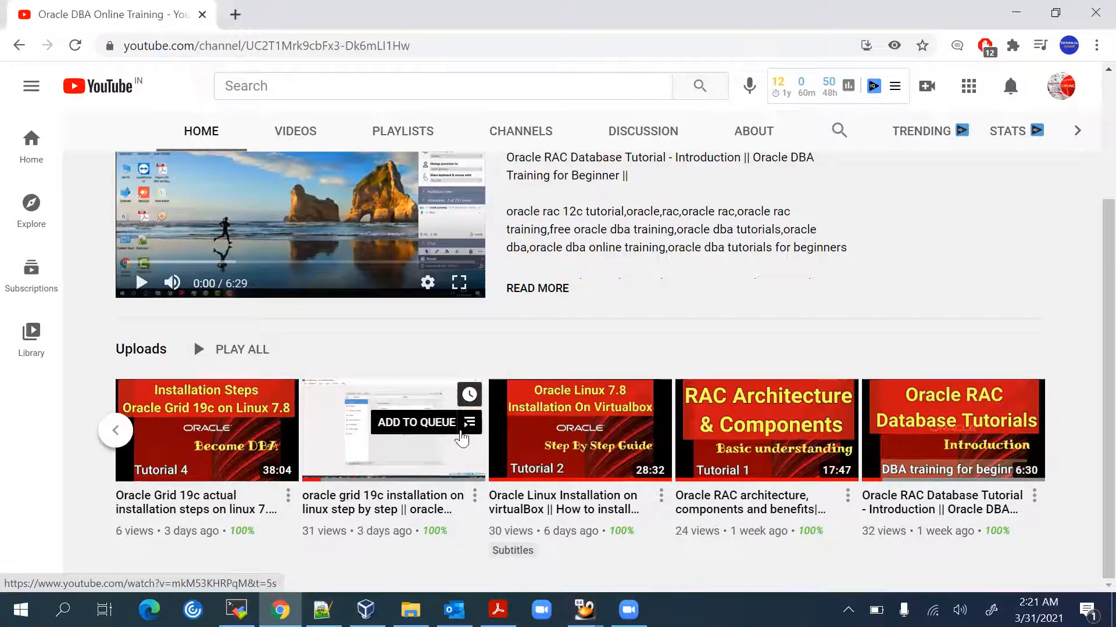
Switch to Notepad++ and review the Completed Task list through the Grid Infrastructure entry, highlighting "Grid 19c Installed Successfully".
{"action": "left_click", "coordinate": [322, 609]}
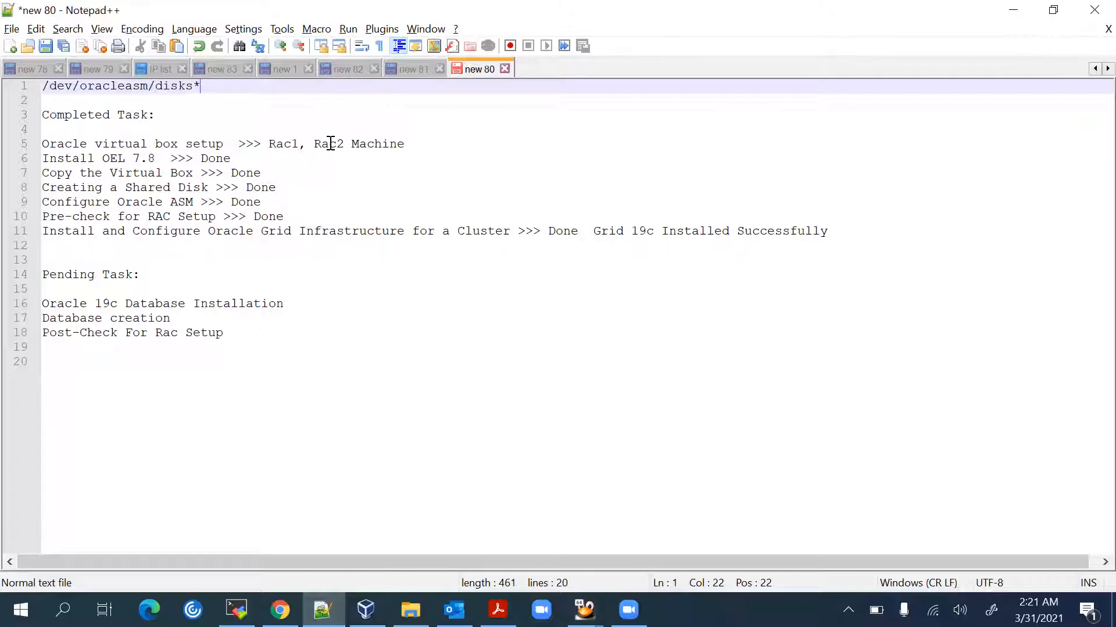
{"action": "double_click", "coordinate": [140, 201]}
{"action": "left_click", "coordinate": [181, 200]}
{"action": "double_click", "coordinate": [182, 201]}
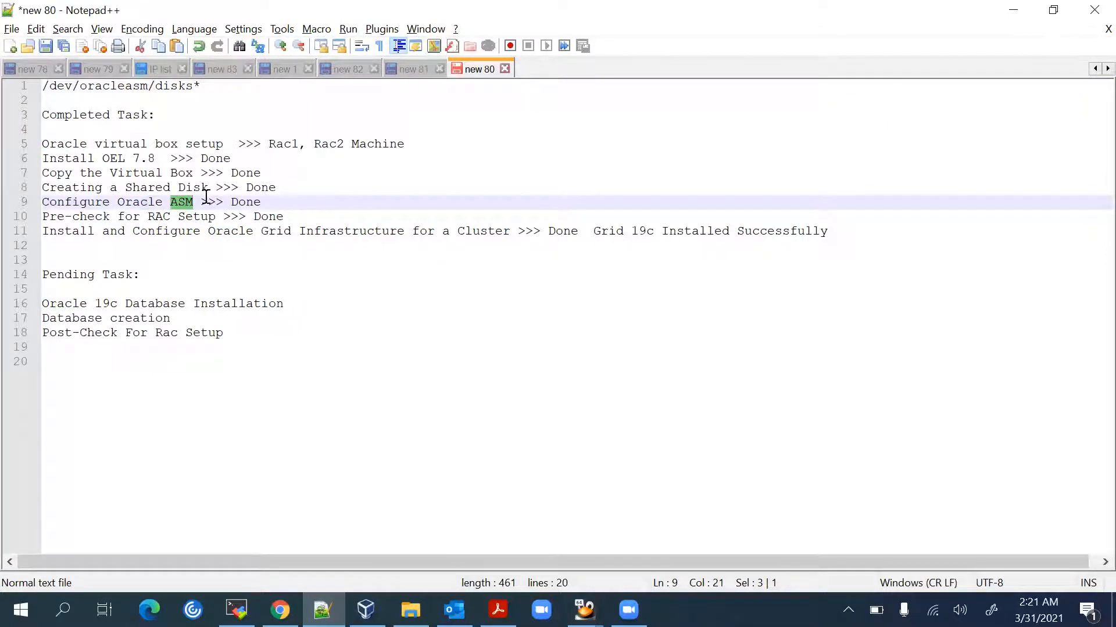
{"action": "left_click", "coordinate": [264, 201]}
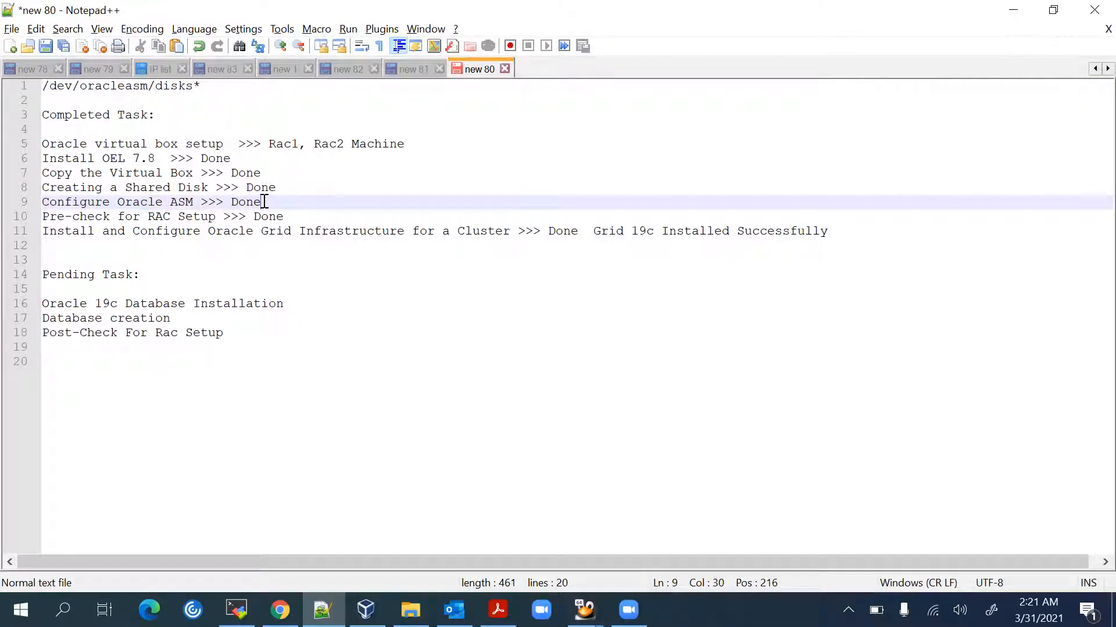
{"action": "left_click", "coordinate": [297, 215]}
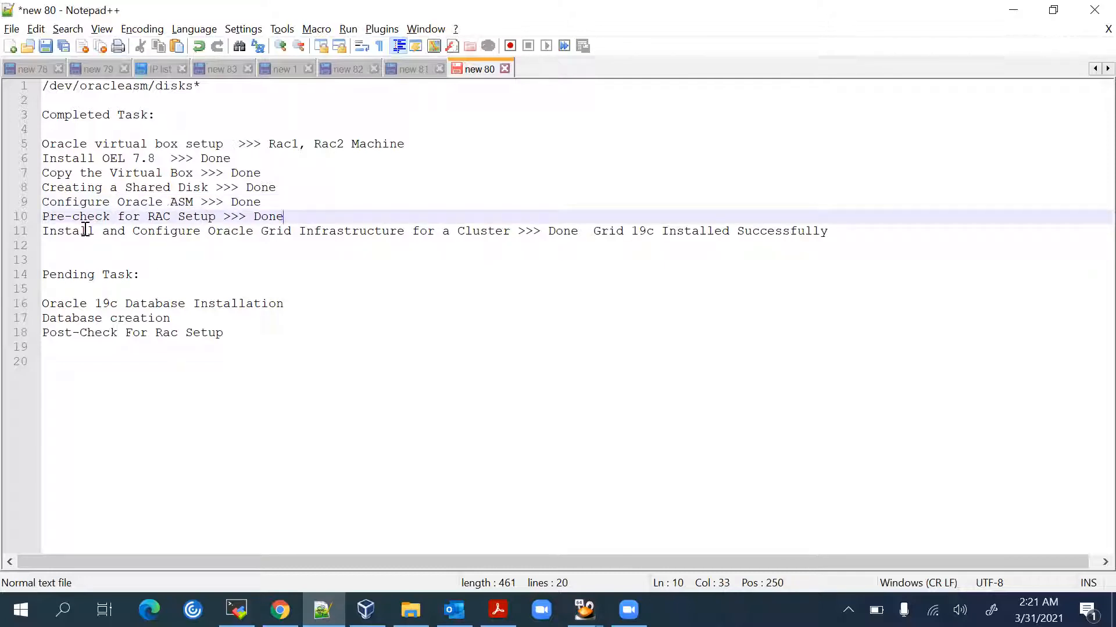
{"action": "double_click", "coordinate": [86, 230]}
{"action": "left_click", "coordinate": [165, 230]}
{"action": "double_click", "coordinate": [164, 231]}
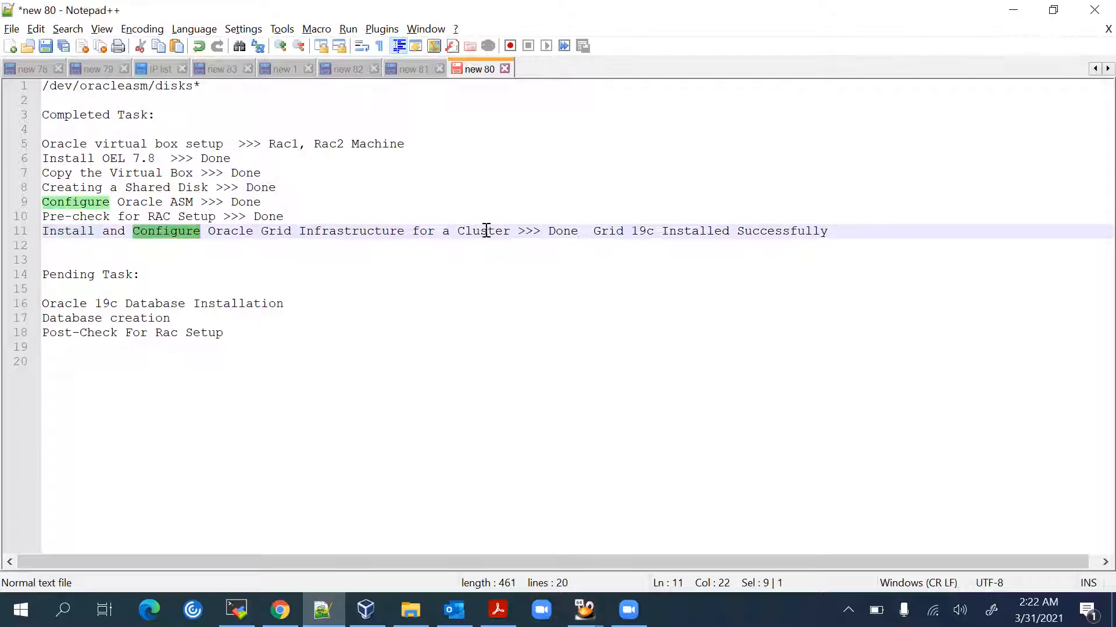
{"action": "left_click_drag", "start_coordinate": [592, 231], "coordinate": [832, 232]}
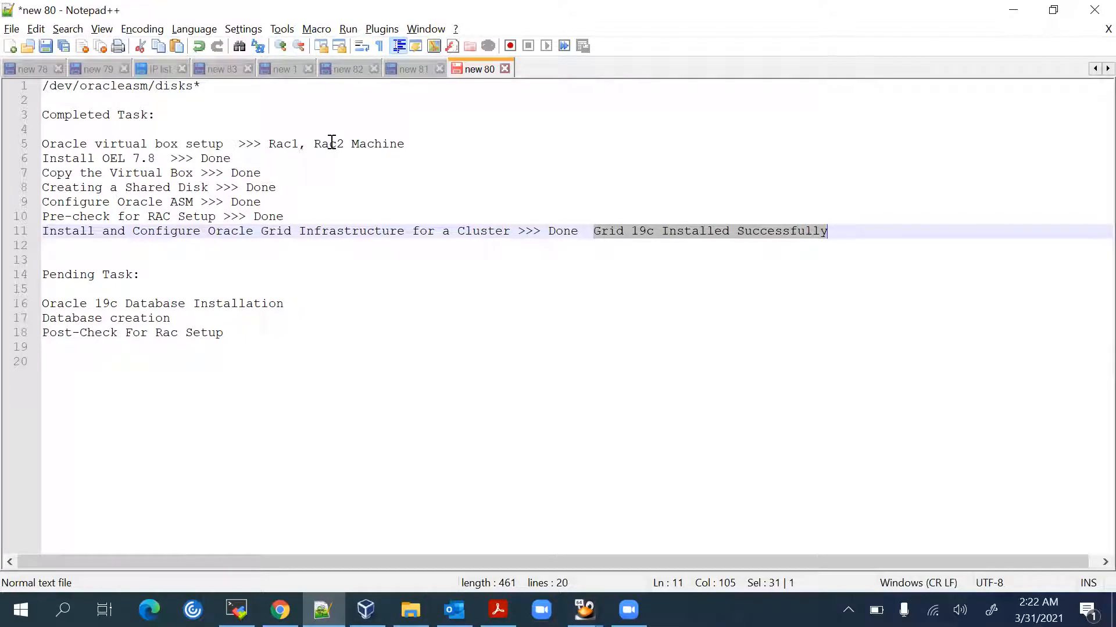
Review the Pending Task entries for Oracle 19c database installation, database creation and the RAC post-check.
{"action": "left_click", "coordinate": [326, 301]}
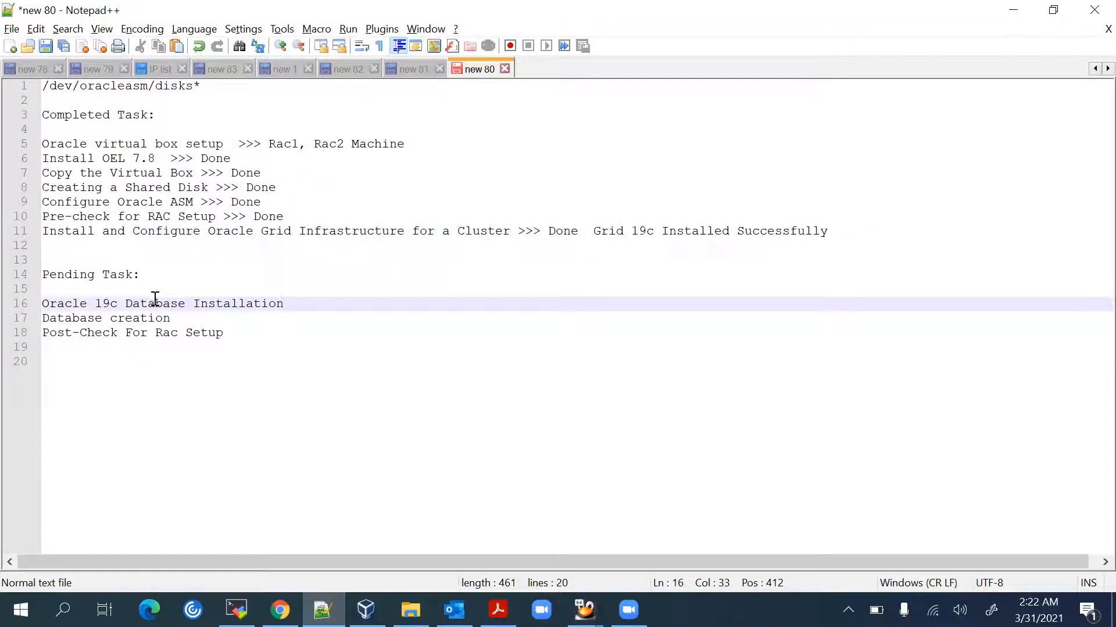
{"action": "left_click", "coordinate": [180, 315]}
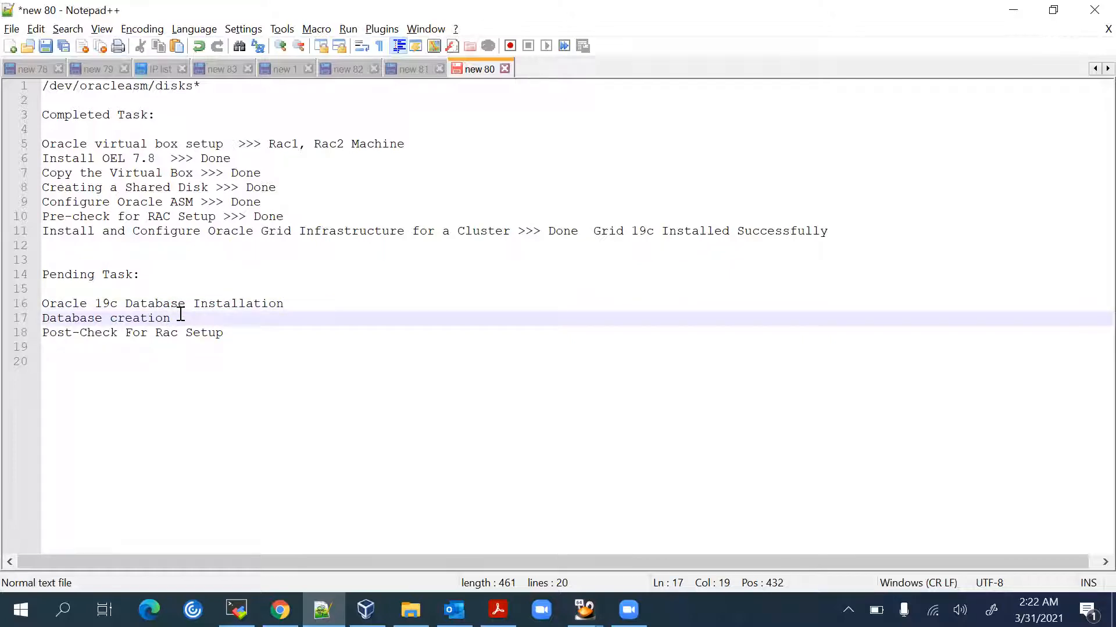
{"action": "left_click", "coordinate": [240, 333]}
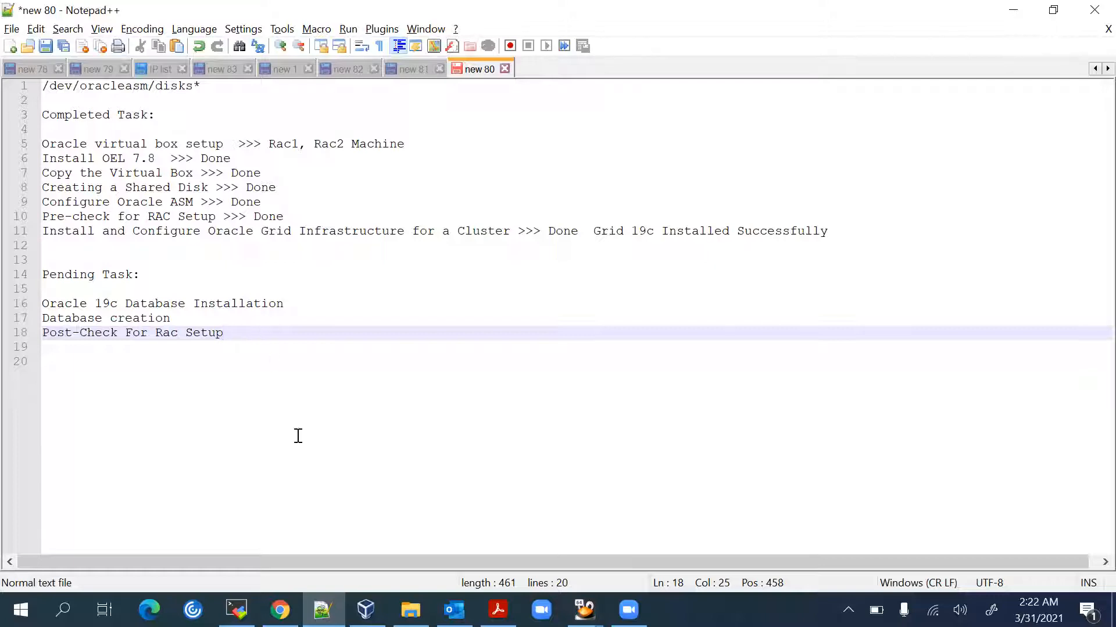
Switch to MobaXterm, view both node sessions, and rerun ps -ef |grep pmon on rac1.
{"action": "key", "text": "alt+Tab"}
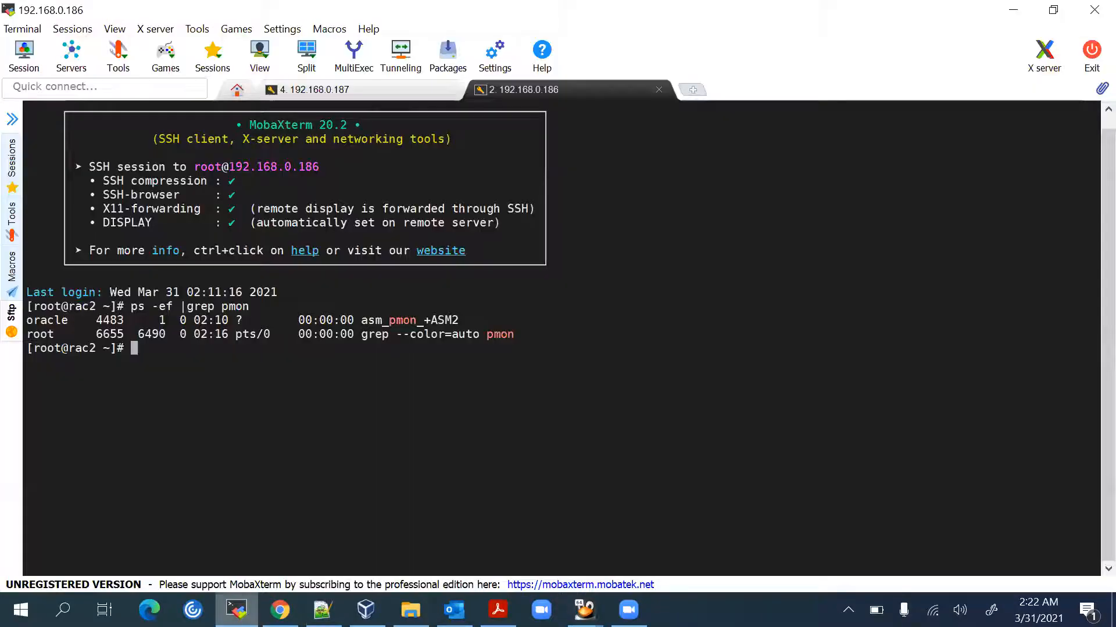
{"action": "left_click", "coordinate": [346, 90]}
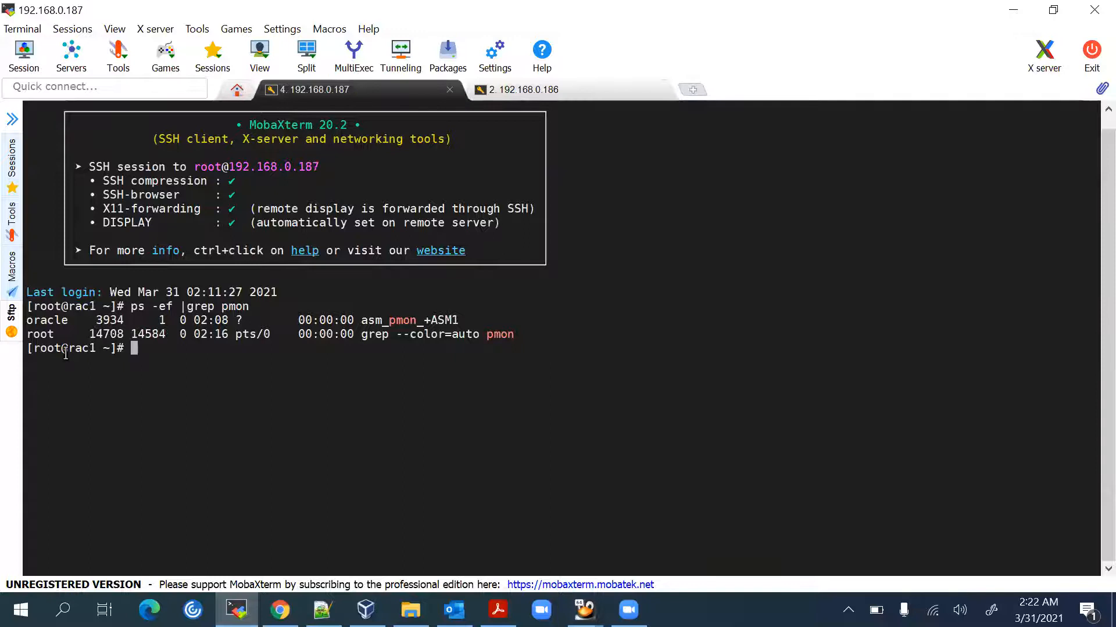
{"action": "left_click", "coordinate": [528, 97]}
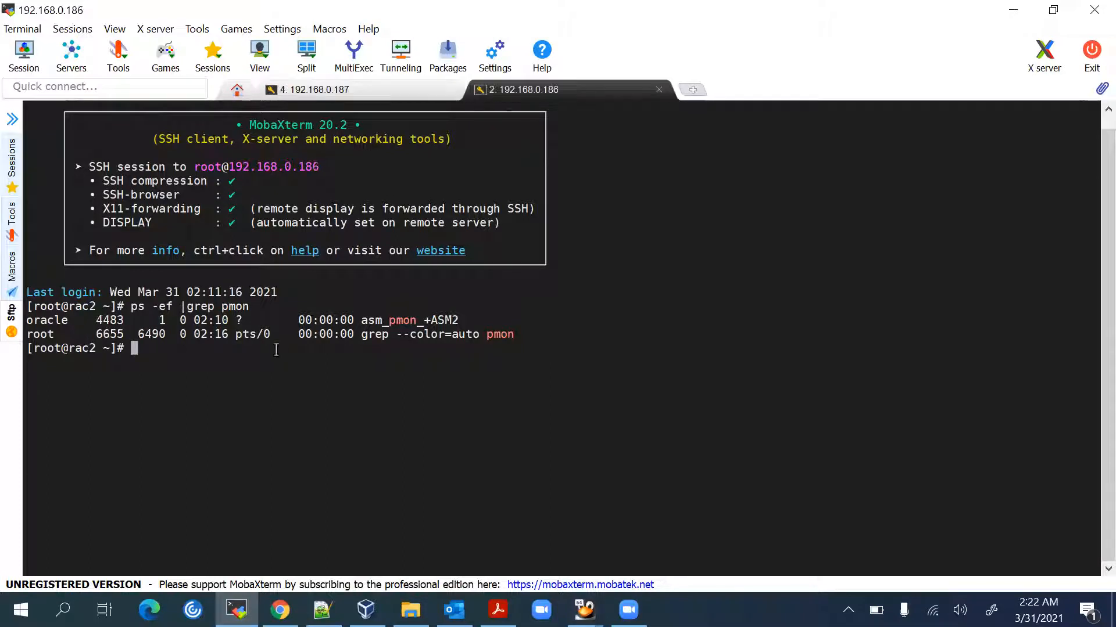
{"action": "left_click", "coordinate": [315, 88]}
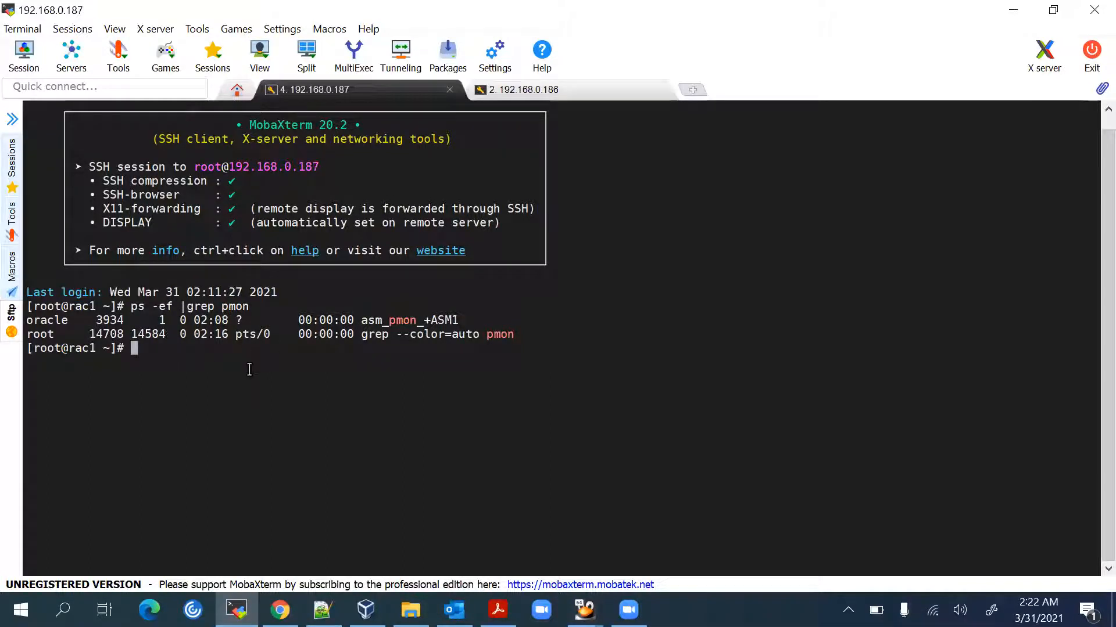
{"action": "key", "text": "Up"}
{"action": "key", "text": "Return"}
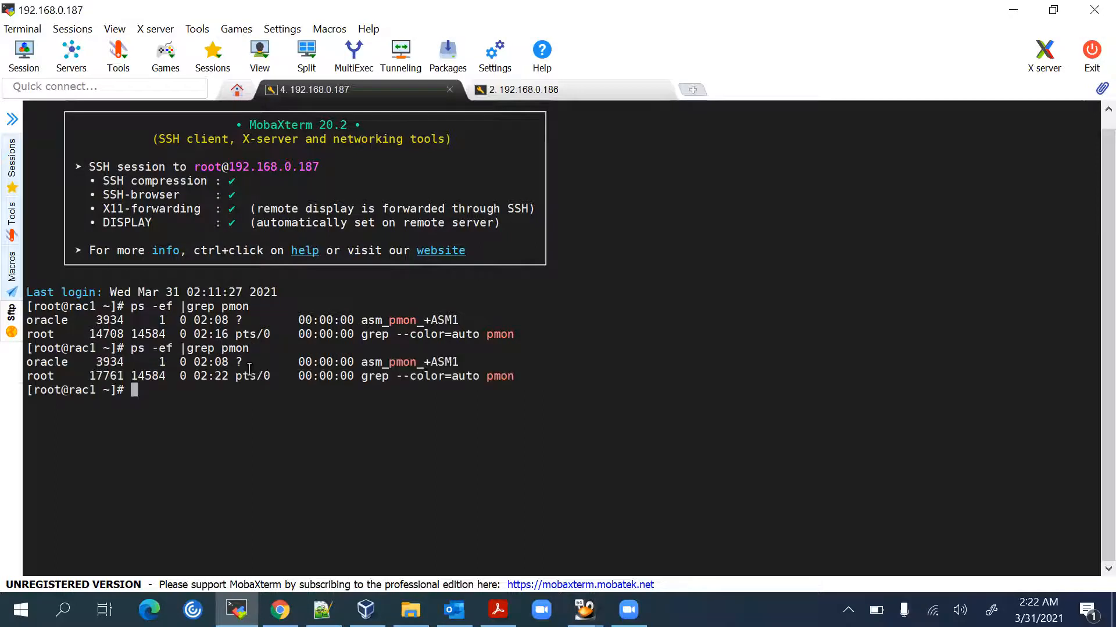
{"action": "key", "text": "Return"}
{"action": "key", "text": "Return"}
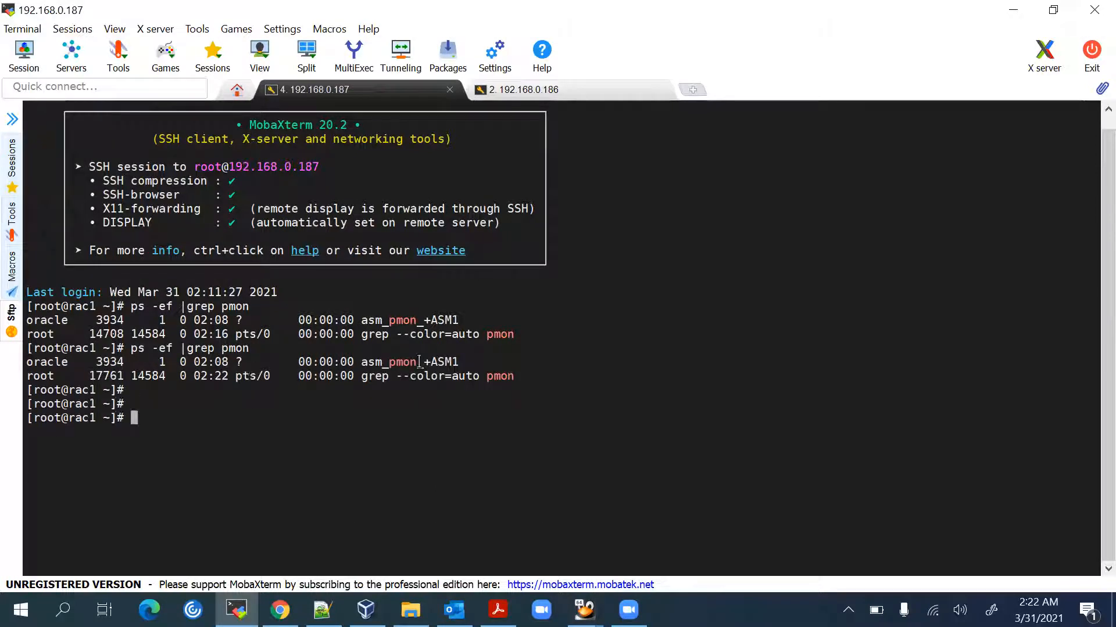
Compare the ASM instance names in the pmon listings of rac1 and rac2.
{"action": "left_click_drag", "start_coordinate": [413, 362], "coordinate": [469, 366]}
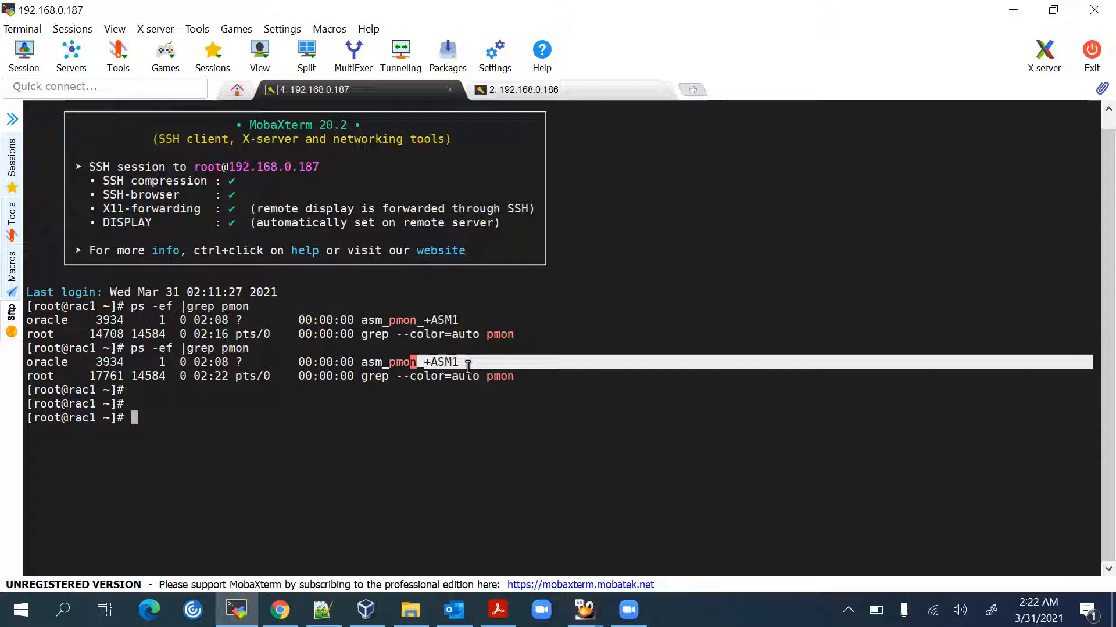
{"action": "left_click", "coordinate": [468, 365]}
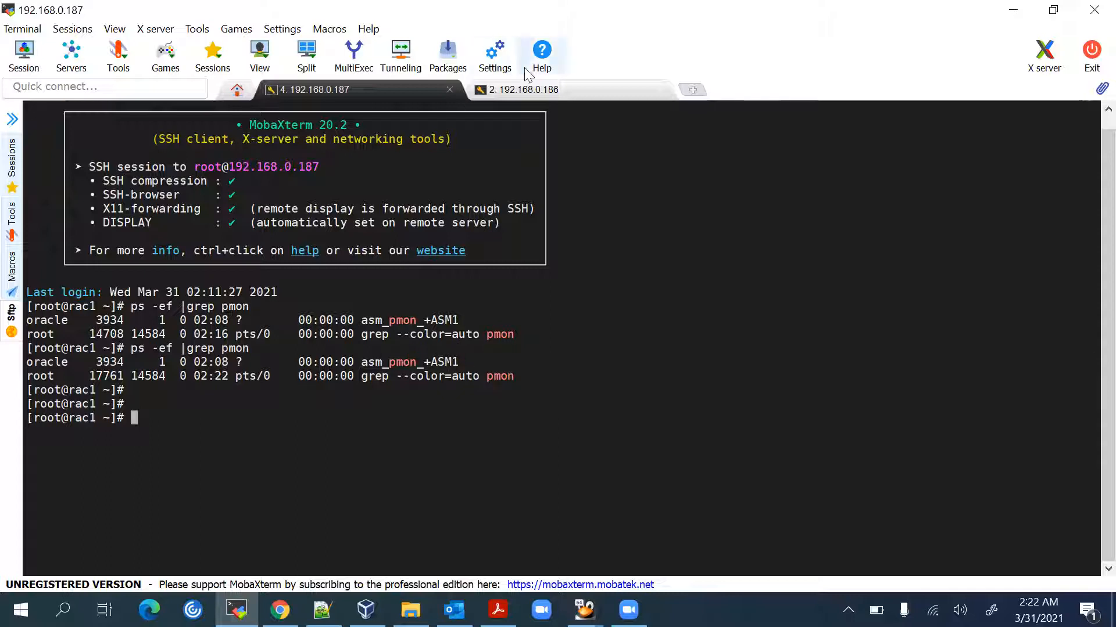
{"action": "left_click", "coordinate": [524, 89]}
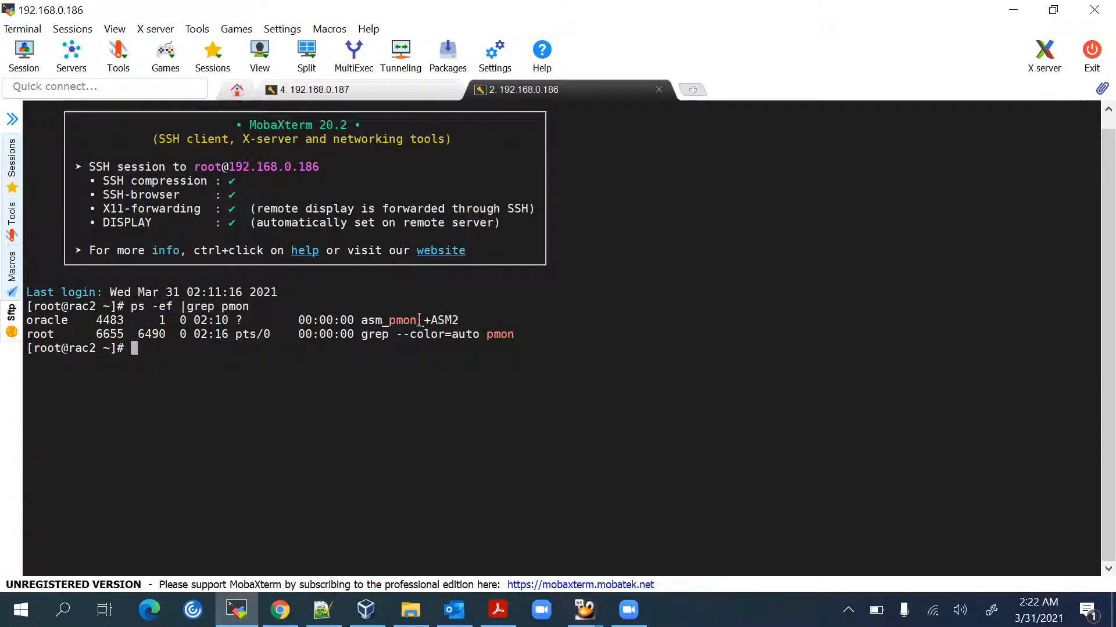
{"action": "left_click_drag", "start_coordinate": [431, 319], "coordinate": [523, 320]}
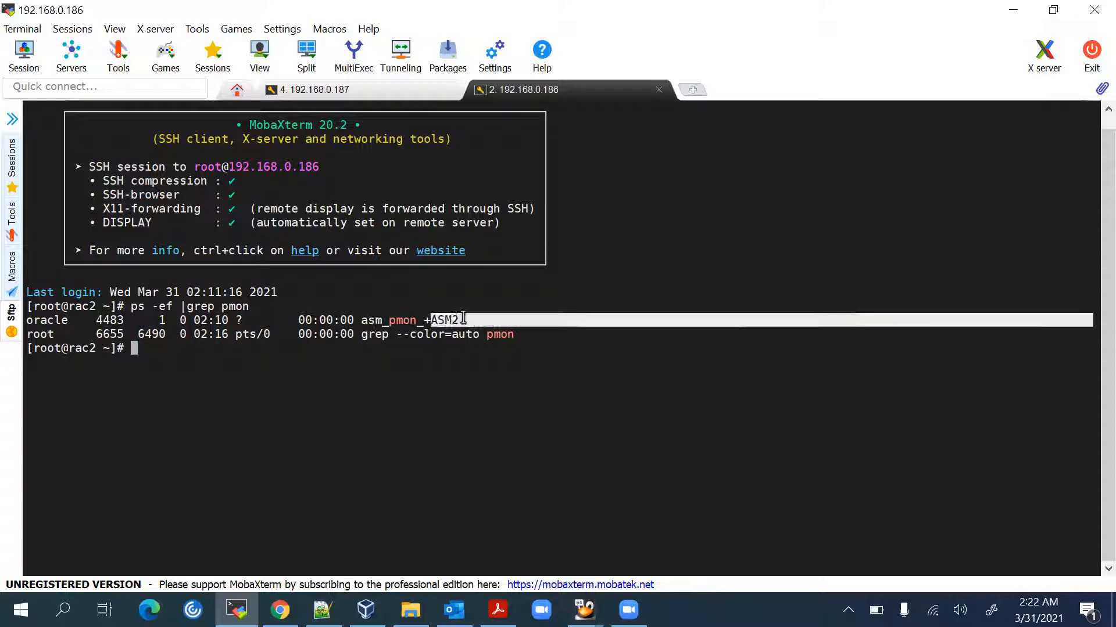
List the running clusterware daemons on rac1 with ps -ef |grep d.bin.
{"action": "left_click", "coordinate": [402, 92]}
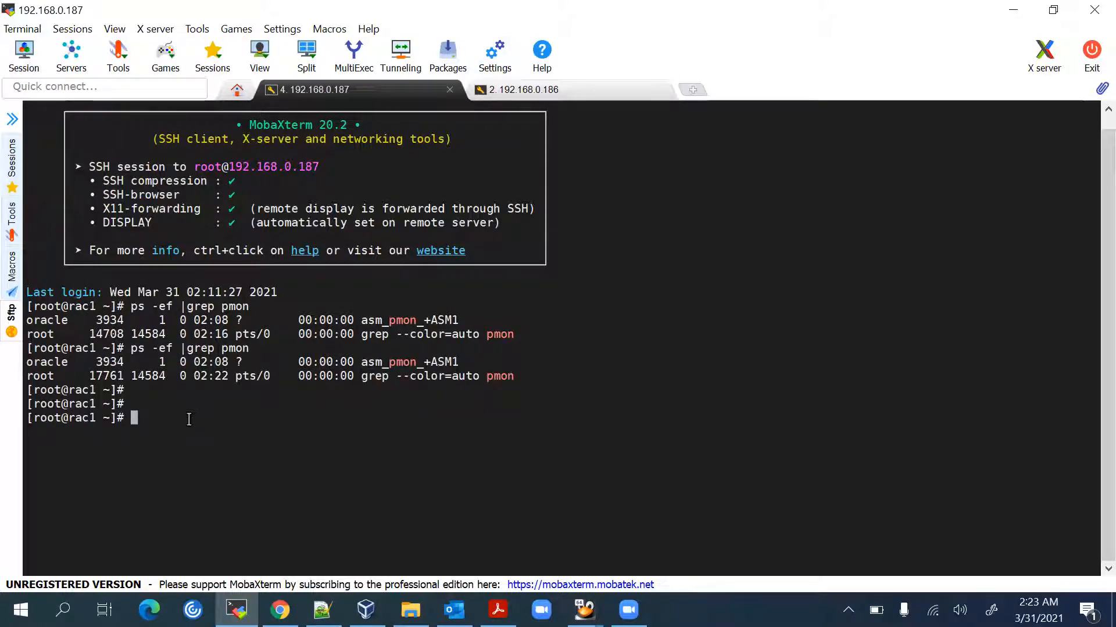
{"action": "type", "text": "ps -ef |grep "}
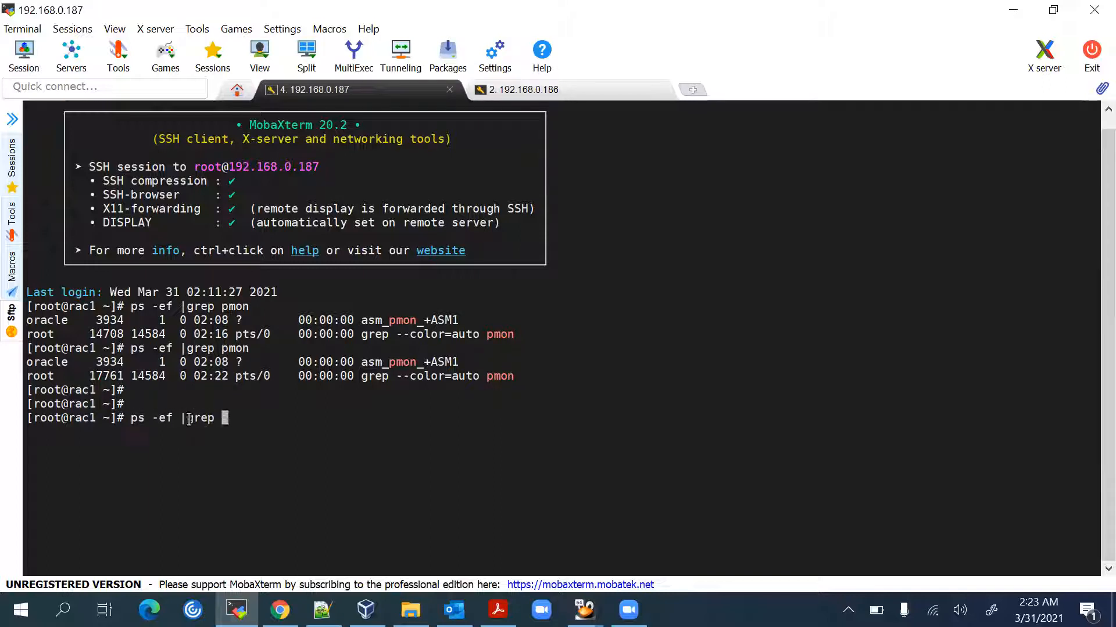
{"action": "type", "text": "d.bin"}
{"action": "key", "text": "Return"}
{"action": "key", "text": "Return"}
{"action": "key", "text": "Return"}
Change to the directory /u01/software/bin/ on rac1, reusing the path from the crsd.bin entry.
{"action": "type", "text": "cd"}
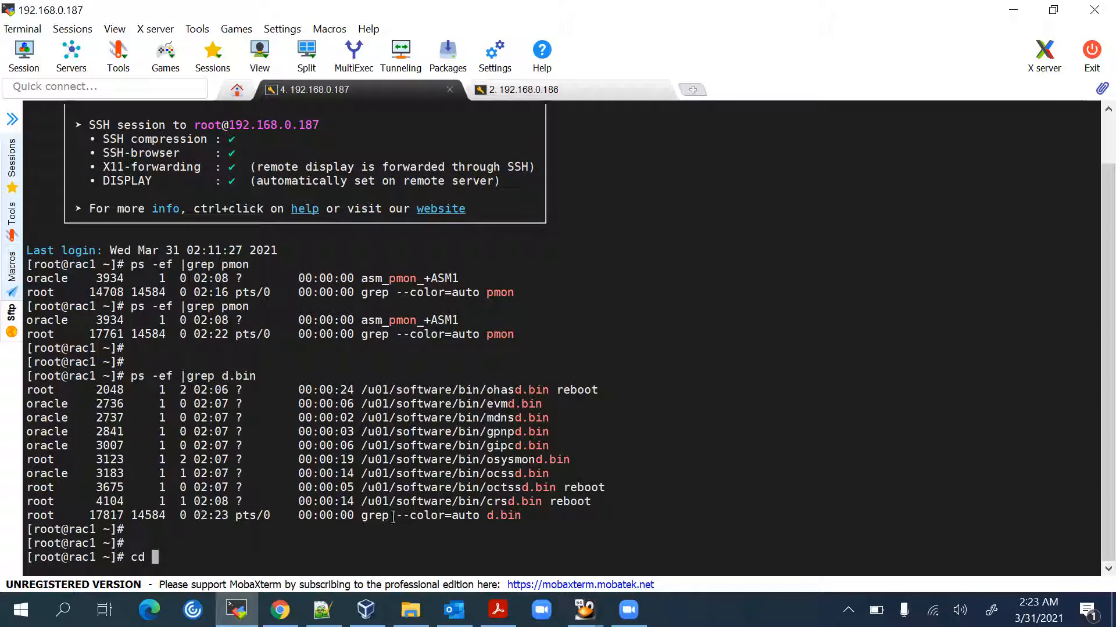
{"action": "left_click_drag", "start_coordinate": [361, 502], "coordinate": [486, 501]}
{"action": "right_click", "coordinate": [620, 440]}
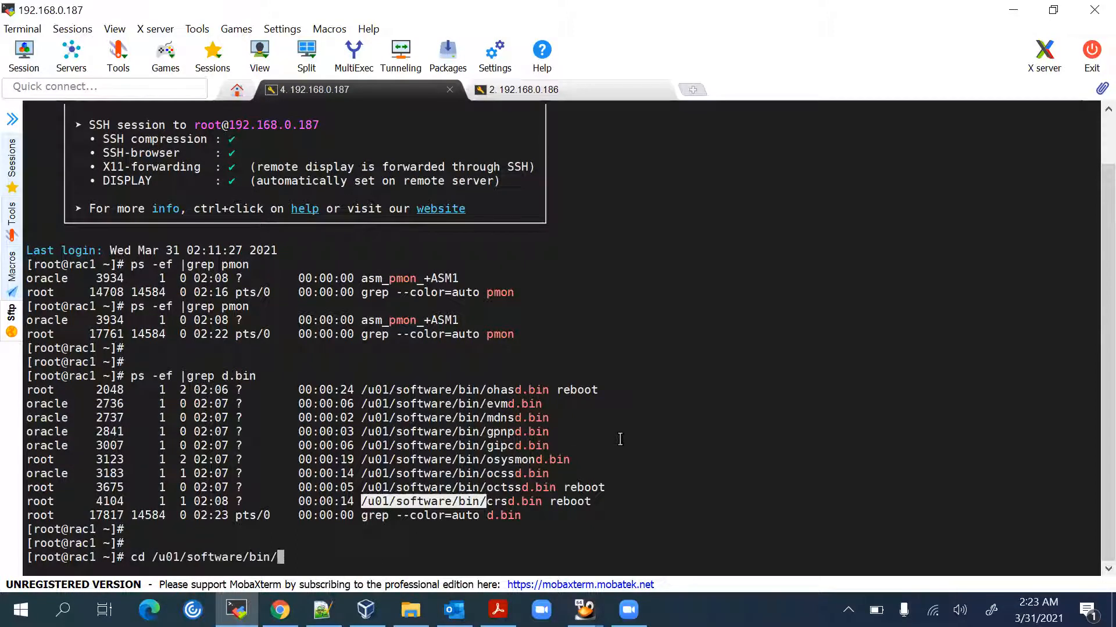
{"action": "key", "text": "Return"}
{"action": "key", "text": "Return"}
{"action": "key", "text": "Return"}
Try to check the cluster services on rac1 by running ./crcsctl check crs.
{"action": "type", "text": "./"}
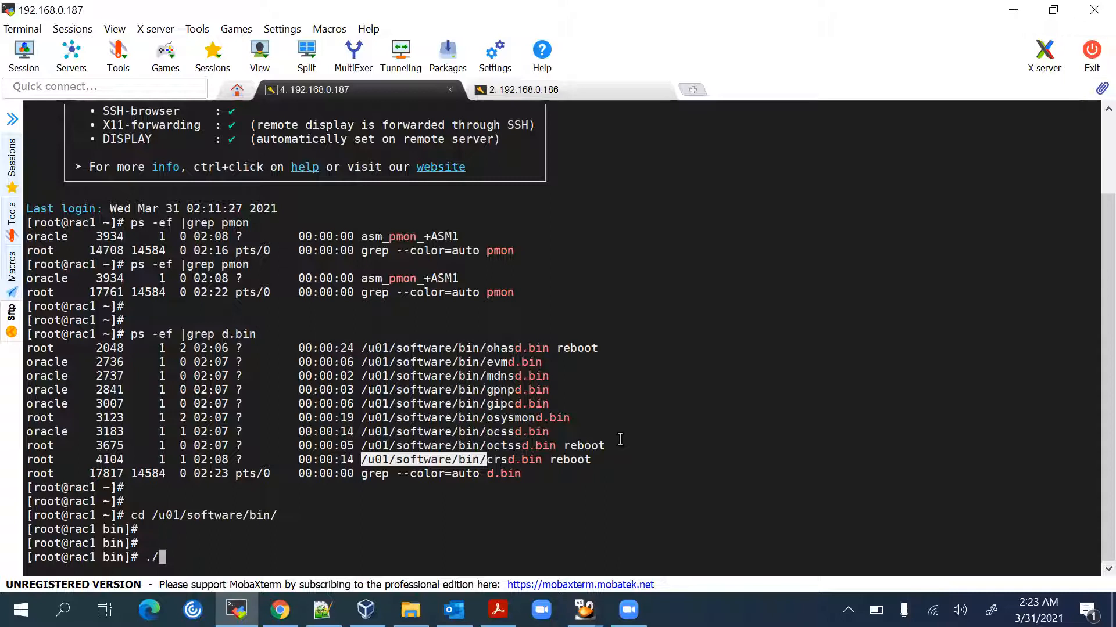
{"action": "type", "text": "crcsctl check crs"}
{"action": "key", "text": "Return"}
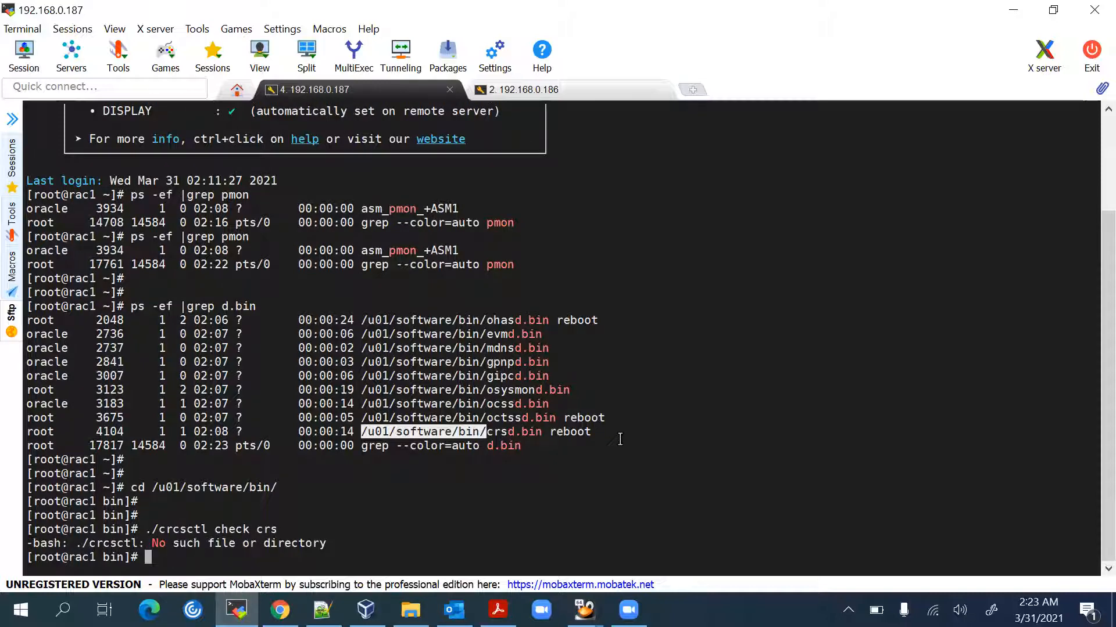
{"action": "key", "text": "Return"}
{"action": "key", "text": "Return"}
Correct the misspelled command to ./crsctl check crs and run it on rac1.
{"action": "key", "text": "Up"}
{"action": "key", "text": "Left"}
{"action": "key", "text": "Left"}
{"action": "key", "text": "Left"}
{"action": "key", "text": "Left"}
{"action": "key", "text": "Left"}
{"action": "key", "text": "Left"}
{"action": "key", "text": "Left"}
{"action": "key", "text": "Left"}
{"action": "key", "text": "Left"}
{"action": "key", "text": "Left"}
{"action": "key", "text": "Left"}
{"action": "key", "text": "Left"}
{"action": "key", "text": "Left"}
{"action": "key", "text": "Left"}
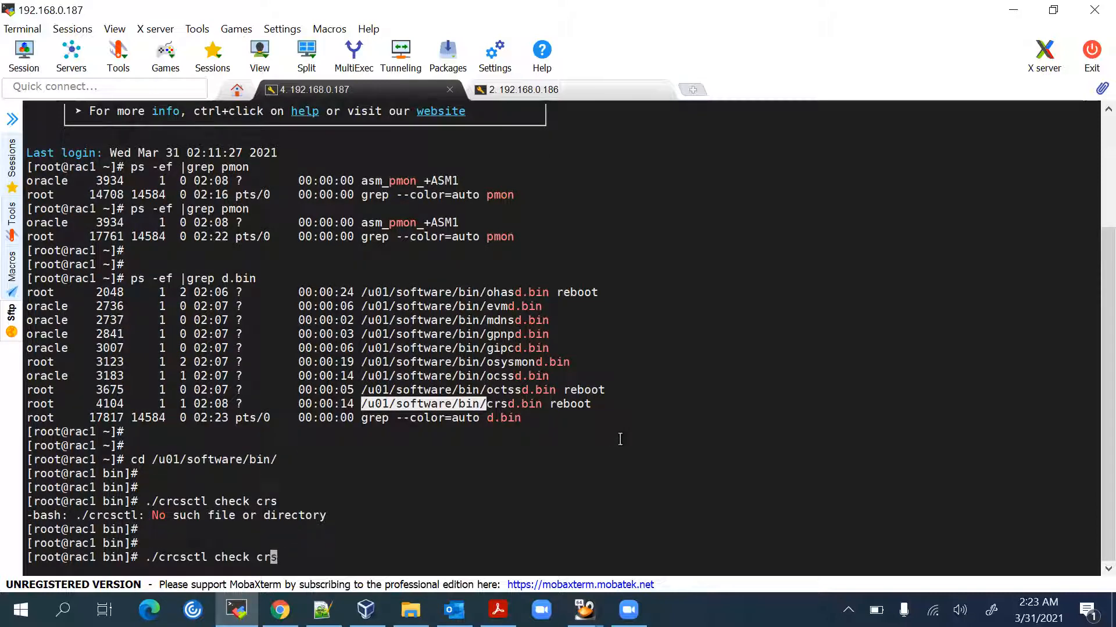
{"action": "key", "text": "BackSpace"}
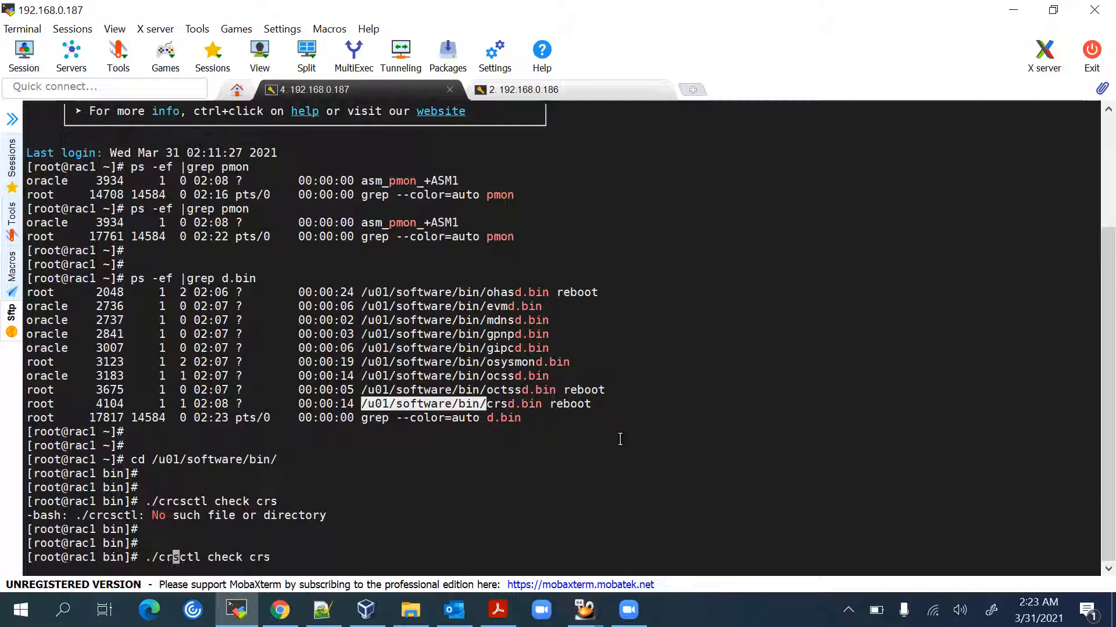
{"action": "key", "text": "Return"}
{"action": "key", "text": "Return"}
{"action": "key", "text": "Return"}
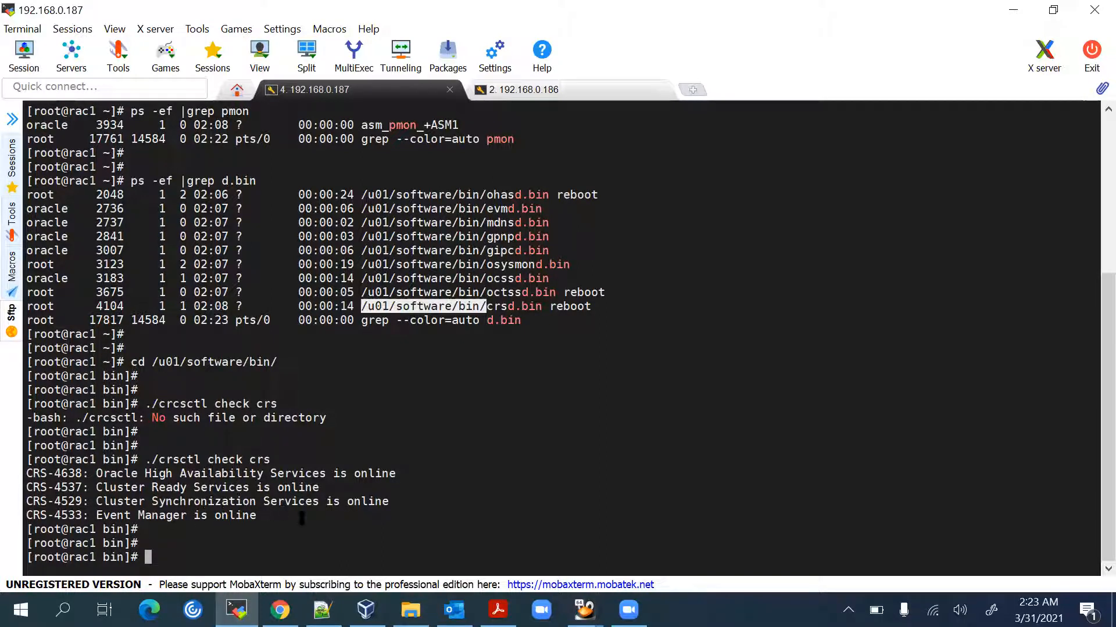
Change to the directory /u01/software/bin/ on rac2, reusing the cd command from the rac1 session.
{"action": "left_click", "coordinate": [285, 531]}
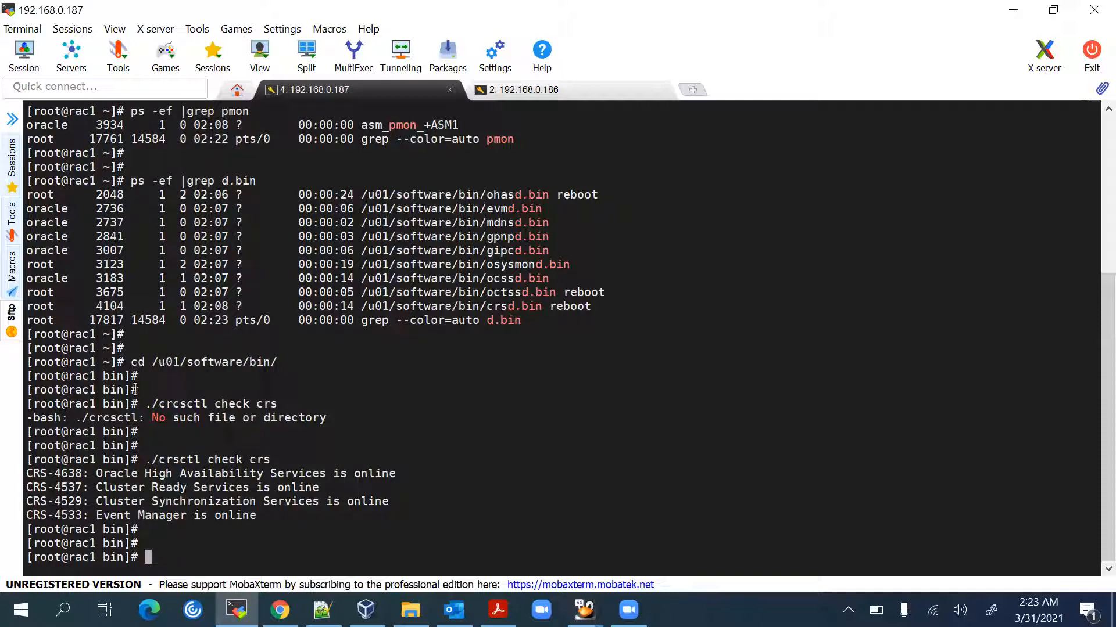
{"action": "left_click_drag", "start_coordinate": [132, 361], "coordinate": [281, 363]}
{"action": "key", "text": "ctrl+c"}
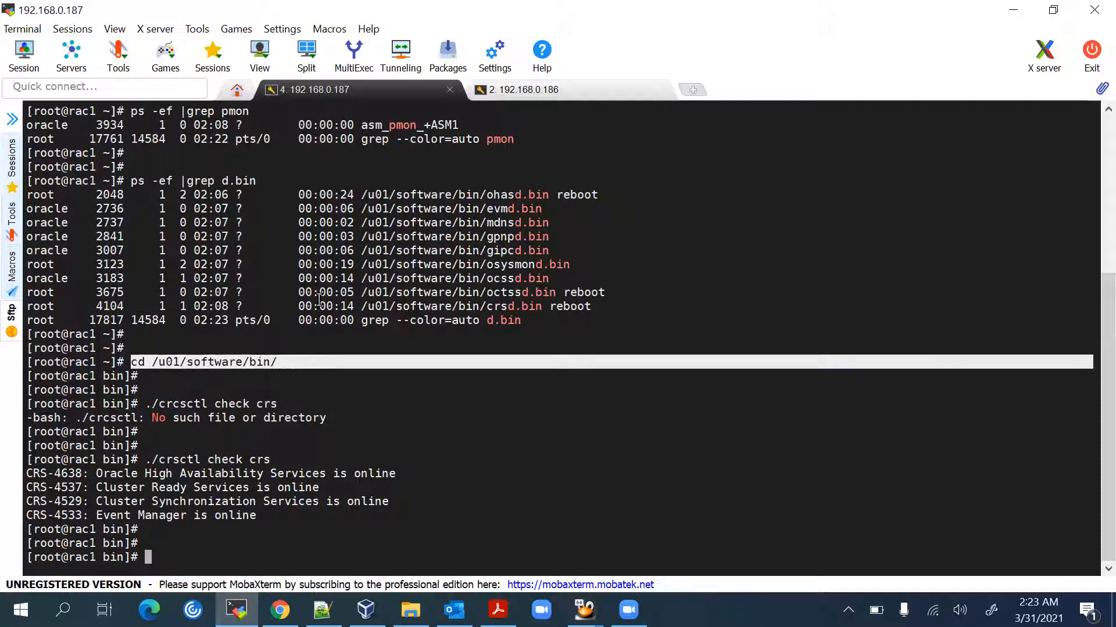
{"action": "left_click", "coordinate": [561, 93]}
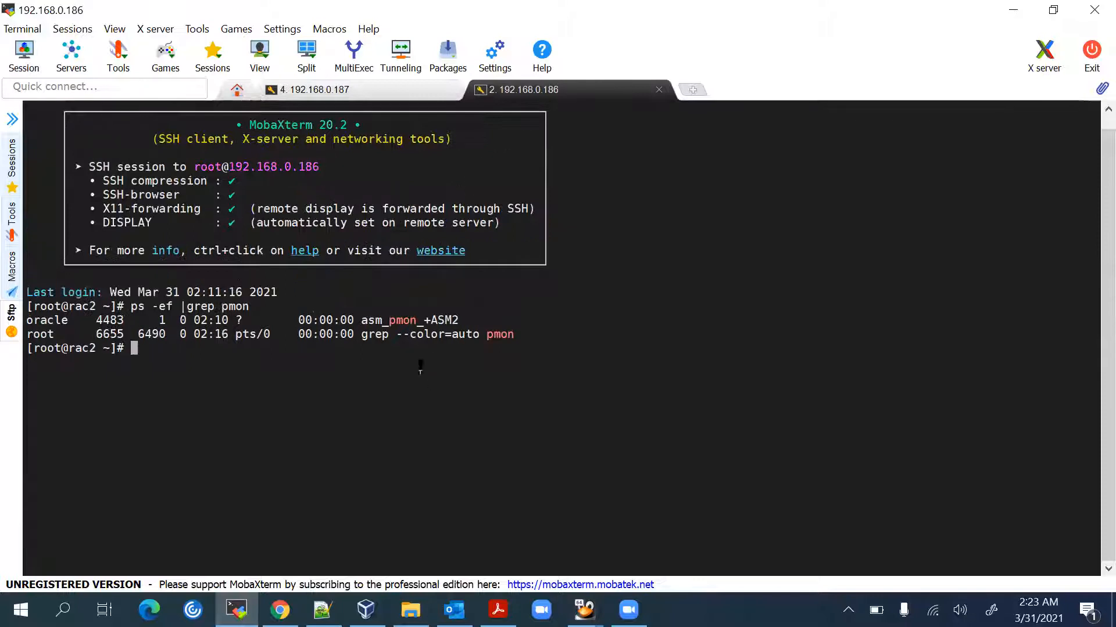
{"action": "right_click", "coordinate": [387, 373]}
Check the cluster services on rac2 by running ./crsctl check crs.
{"action": "type", "text": "./crsctl check crs"}
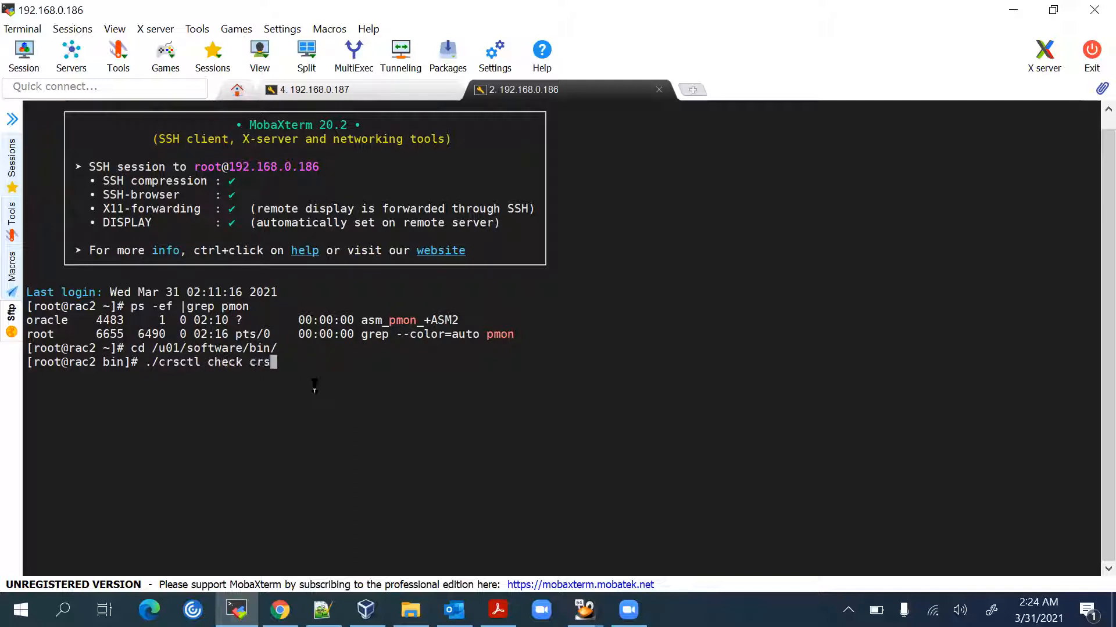
{"action": "key", "text": "Return"}
{"action": "key", "text": "Return"}
{"action": "key", "text": "Return"}
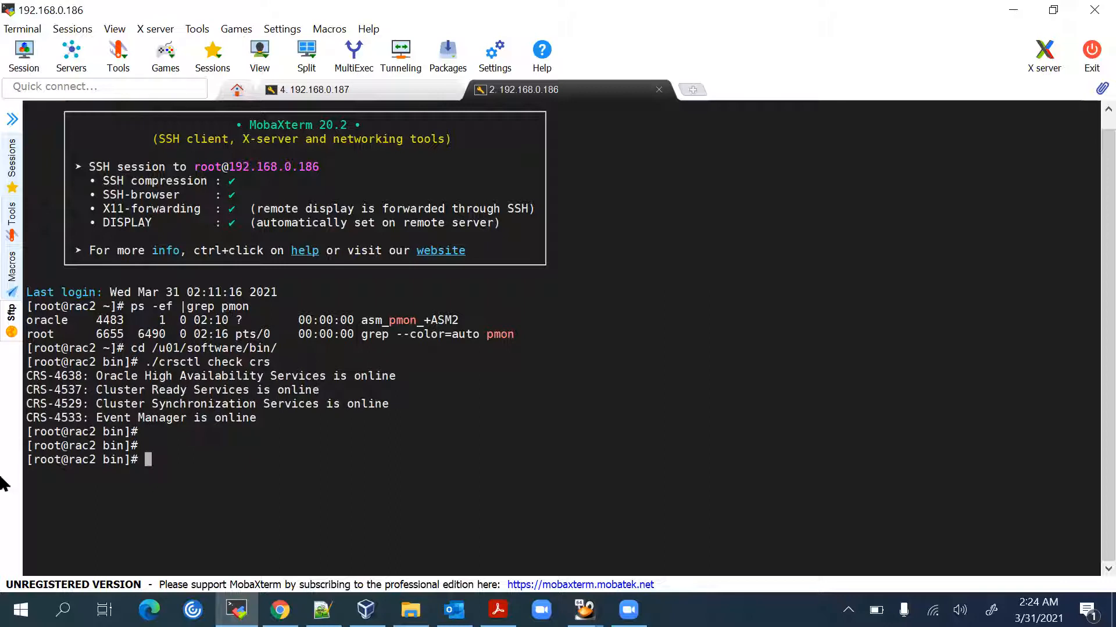
List the status of all cluster resources from rac1 in table form with ./crsctl status res -t.
{"action": "left_click", "coordinate": [383, 90]}
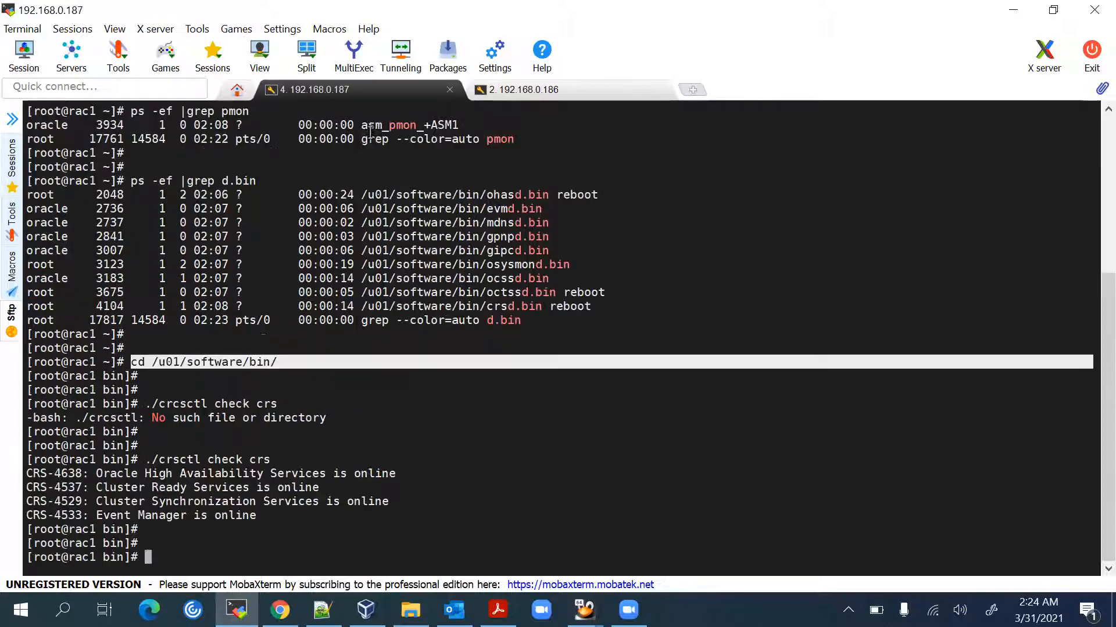
{"action": "key", "text": "Up"}
{"action": "key", "text": "BackSpace"}
{"action": "key", "text": "BackSpace"}
{"action": "key", "text": "BackSpace"}
{"action": "key", "text": "BackSpace"}
{"action": "key", "text": "BackSpace"}
{"action": "key", "text": "BackSpace"}
{"action": "key", "text": "BackSpace"}
{"action": "key", "text": "BackSpace"}
{"action": "key", "text": "BackSpace"}
{"action": "type", "text": "status "}
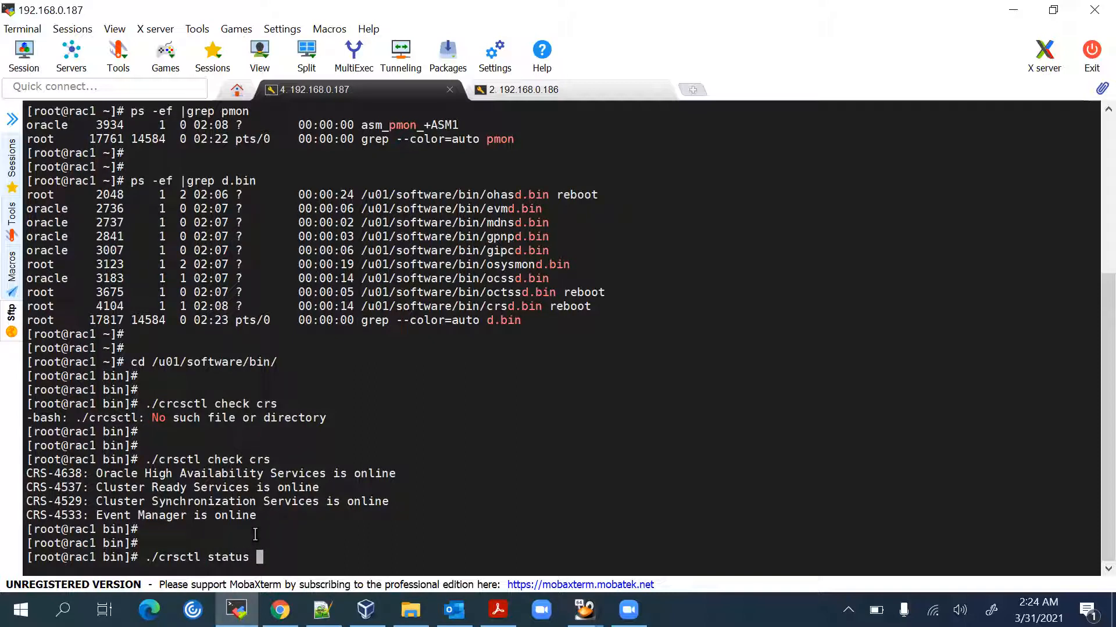
{"action": "type", "text": "res -t"}
{"action": "key", "text": "Return"}
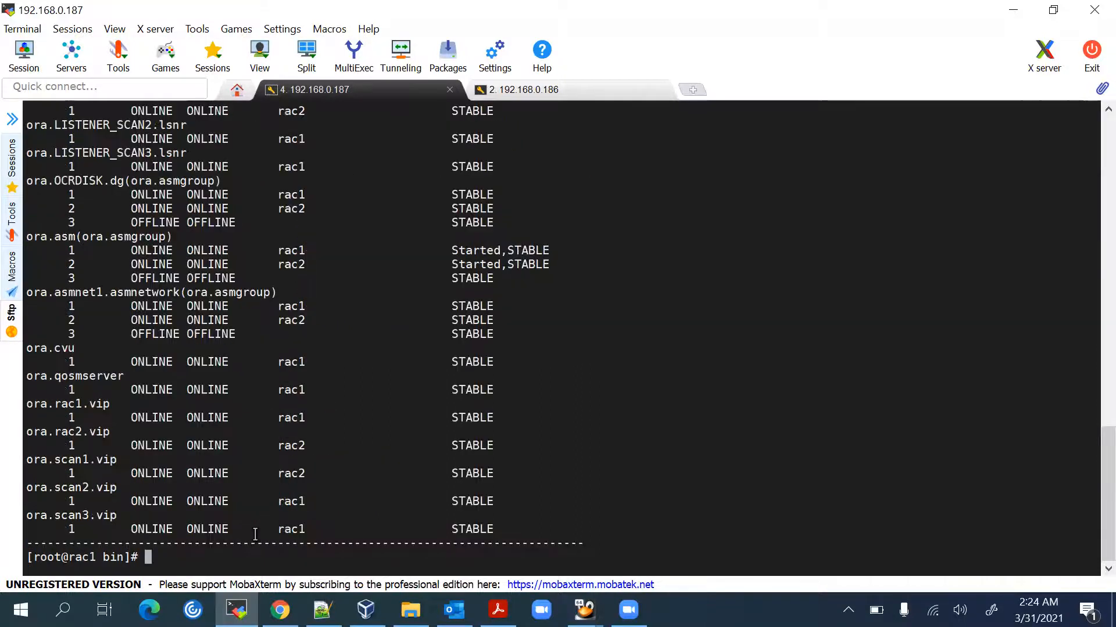
Examine the target, state and server of every local and cluster resource in the rac1 status table.
{"action": "scroll", "coordinate": [255, 500], "scroll_direction": "up", "scroll_amount": 3}
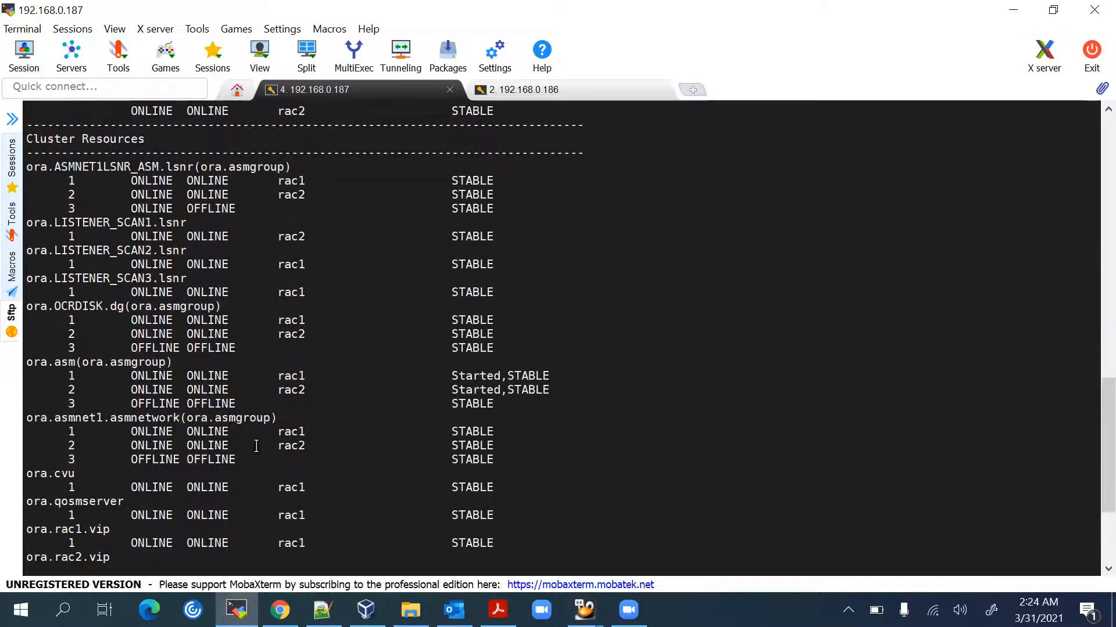
{"action": "scroll", "coordinate": [257, 445], "scroll_direction": "up", "scroll_amount": 8}
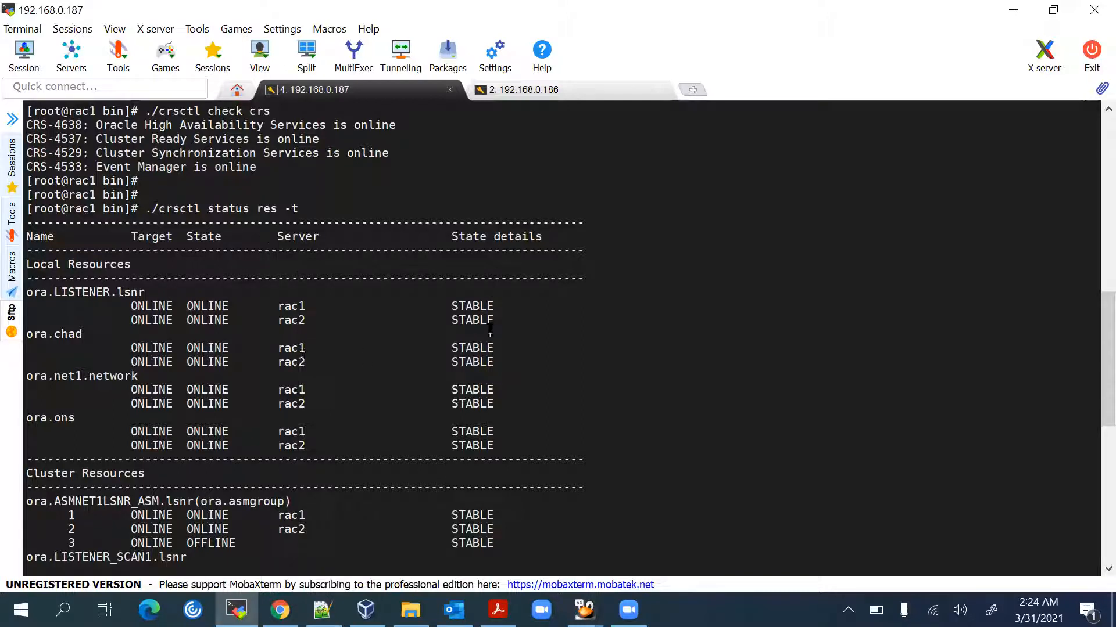
{"action": "scroll", "coordinate": [487, 330], "scroll_direction": "down", "scroll_amount": 5}
{"action": "scroll", "coordinate": [470, 318], "scroll_direction": "down", "scroll_amount": 3}
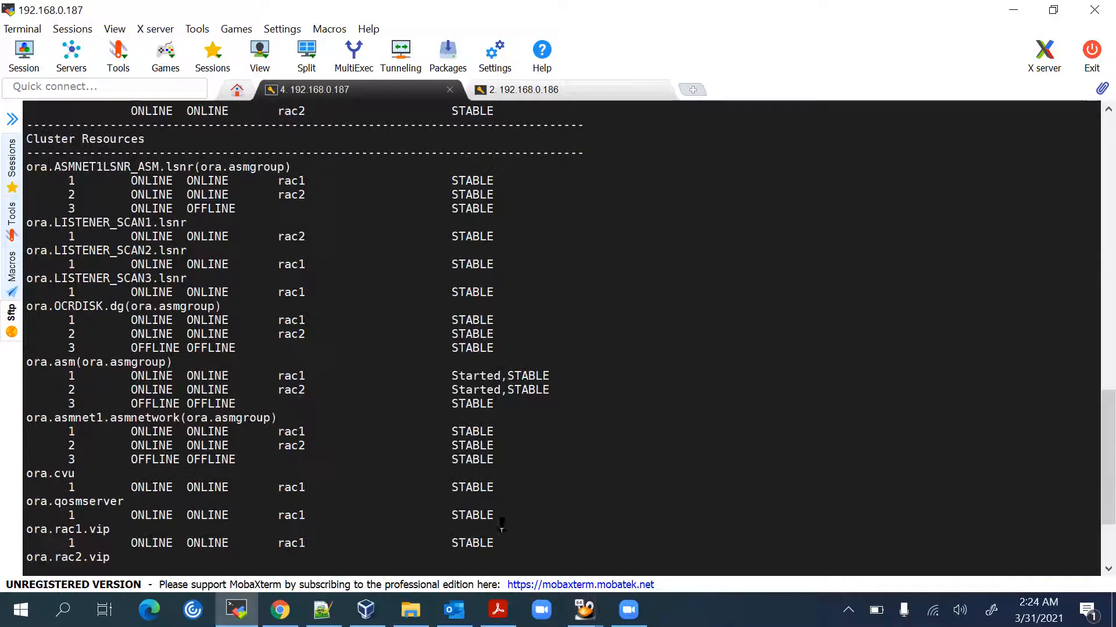
{"action": "scroll", "coordinate": [492, 504], "scroll_direction": "down", "scroll_amount": 3}
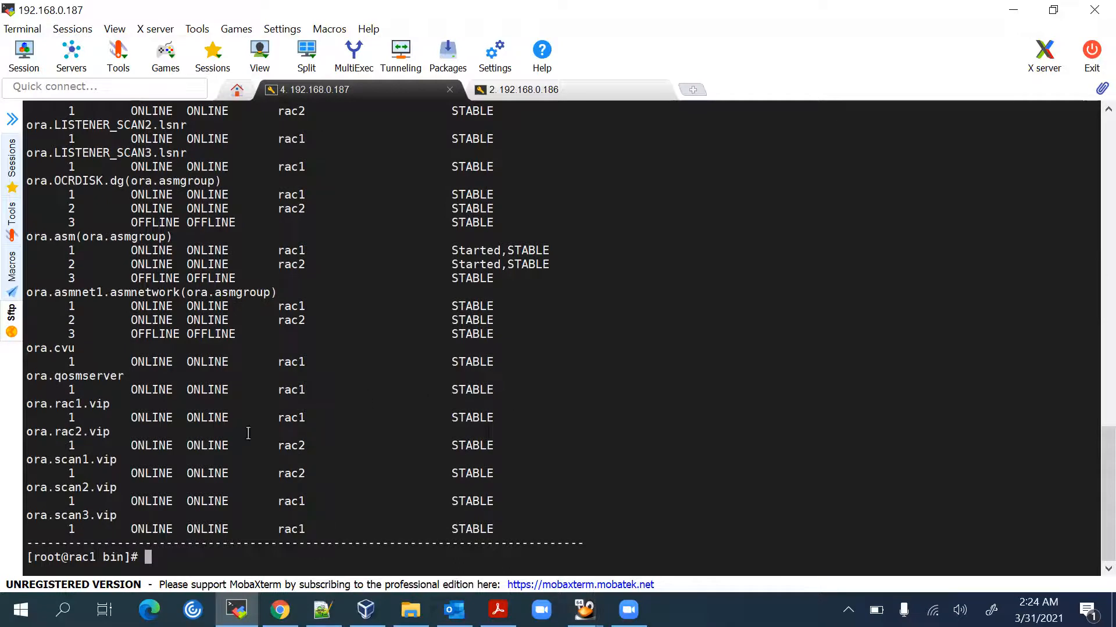
{"action": "scroll", "coordinate": [239, 434], "scroll_direction": "up", "scroll_amount": 8}
{"action": "scroll", "coordinate": [239, 434], "scroll_direction": "up", "scroll_amount": 4}
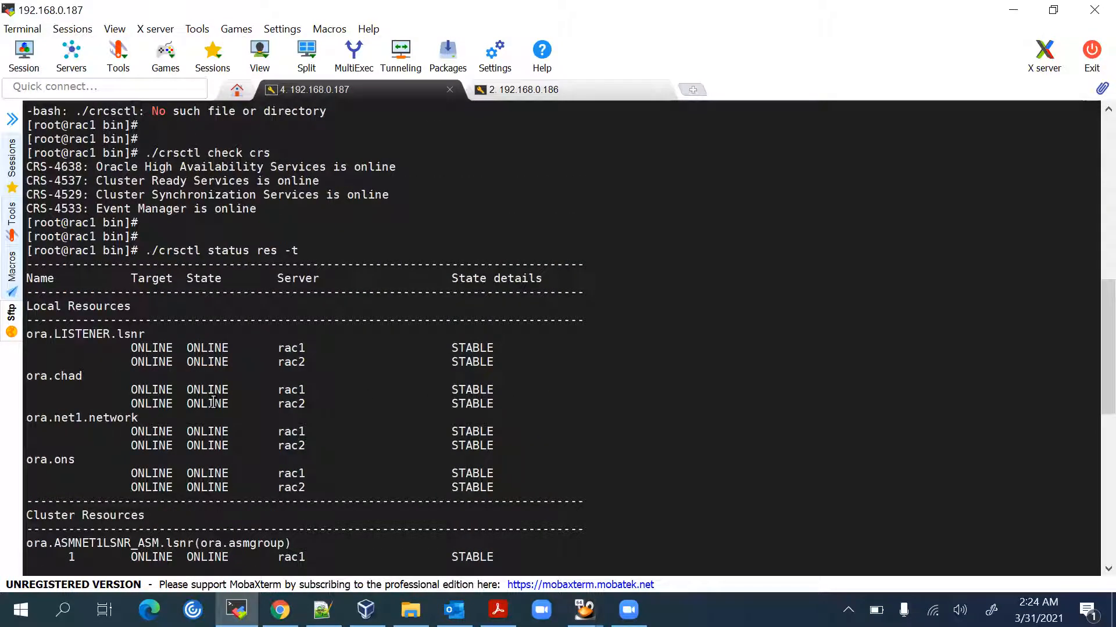
{"action": "left_click", "coordinate": [514, 91]}
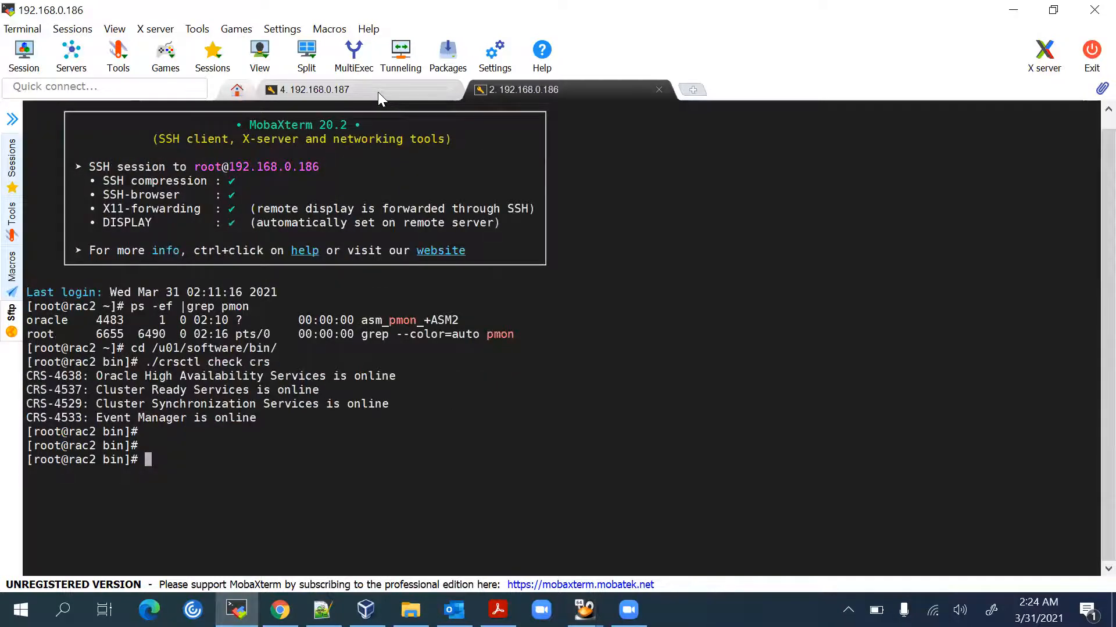
{"action": "left_click", "coordinate": [377, 92]}
{"action": "scroll", "coordinate": [356, 289], "scroll_direction": "down", "scroll_amount": 6}
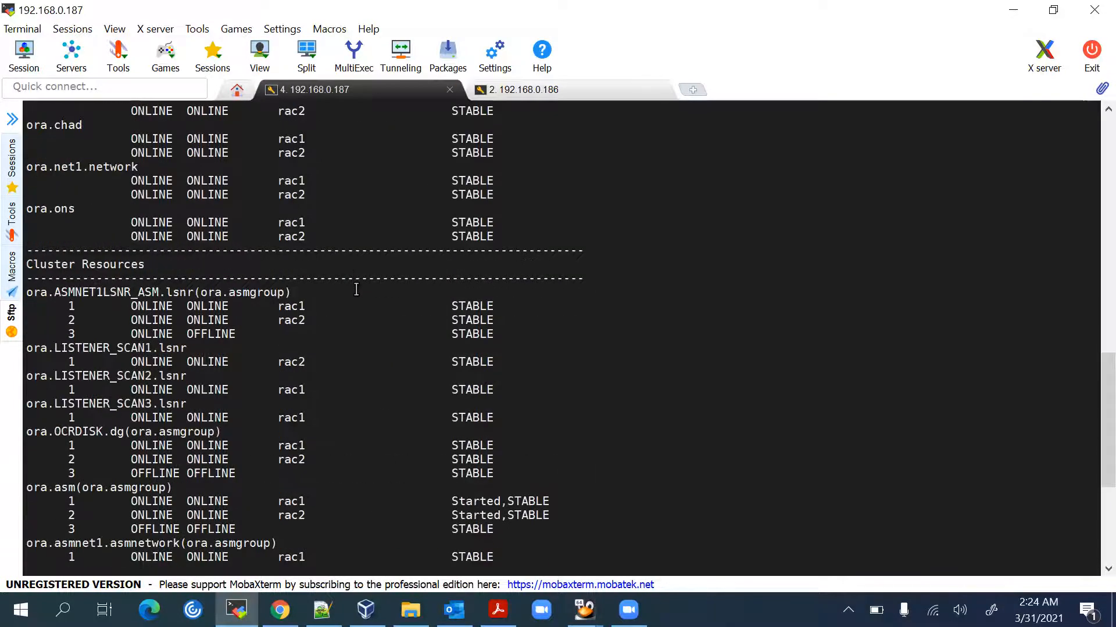
{"action": "scroll", "coordinate": [356, 290], "scroll_direction": "down", "scroll_amount": 6}
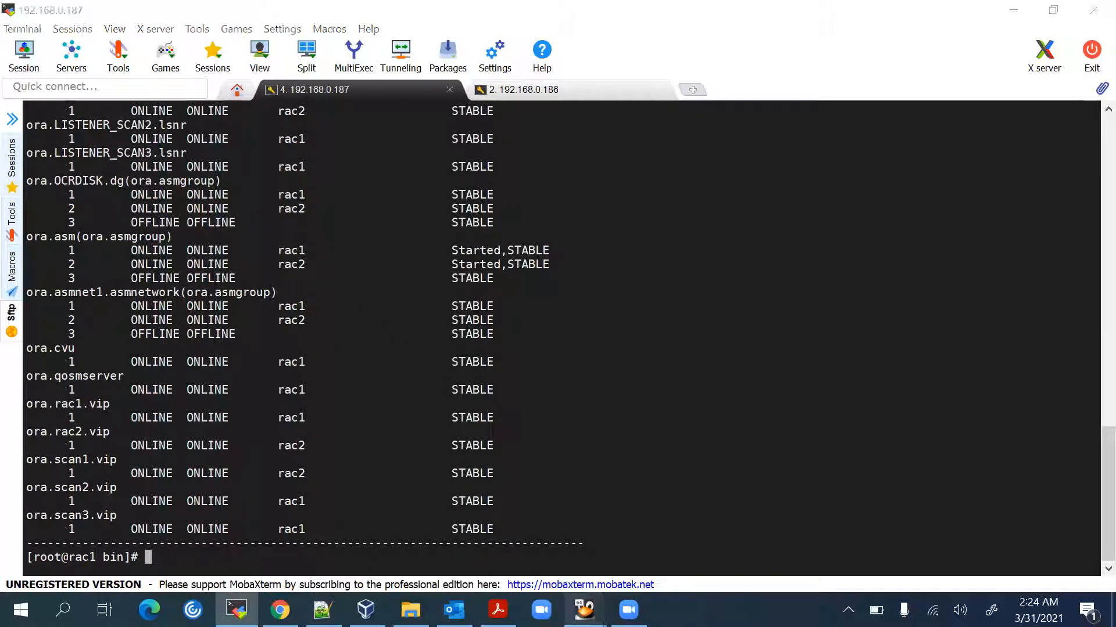
Switch to the Rac1 VirtualBox VM and review the cp command's source folder, LINUX.X64_193000_db_home.zip file and destination directory.
{"action": "mouse_move", "coordinate": [584, 610]}
{"action": "left_click", "coordinate": [544, 542]}
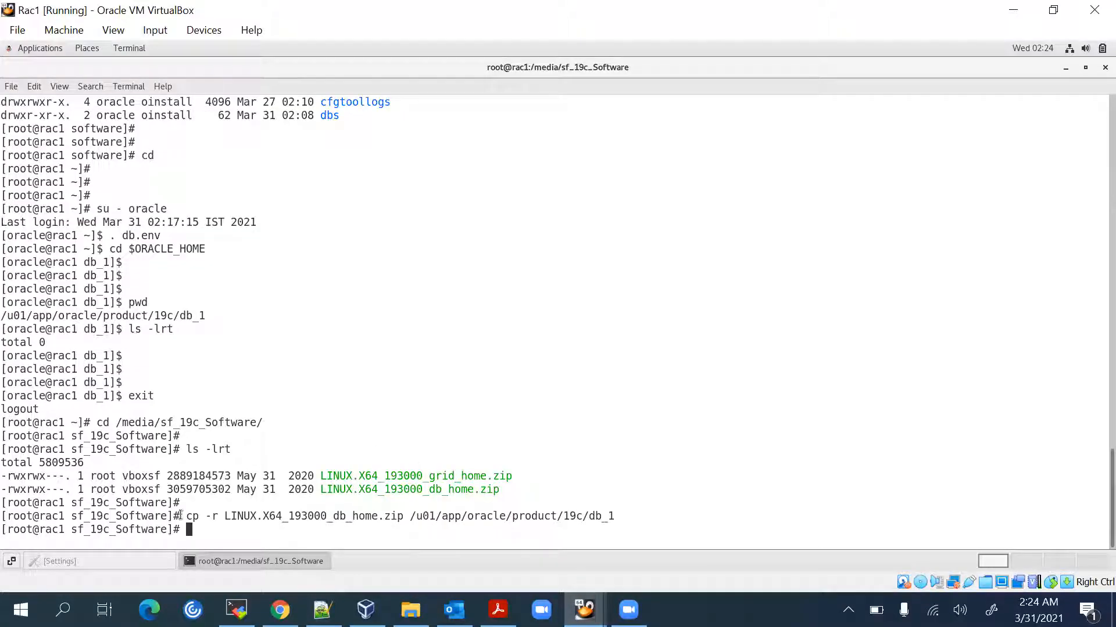
{"action": "double_click", "coordinate": [269, 516]}
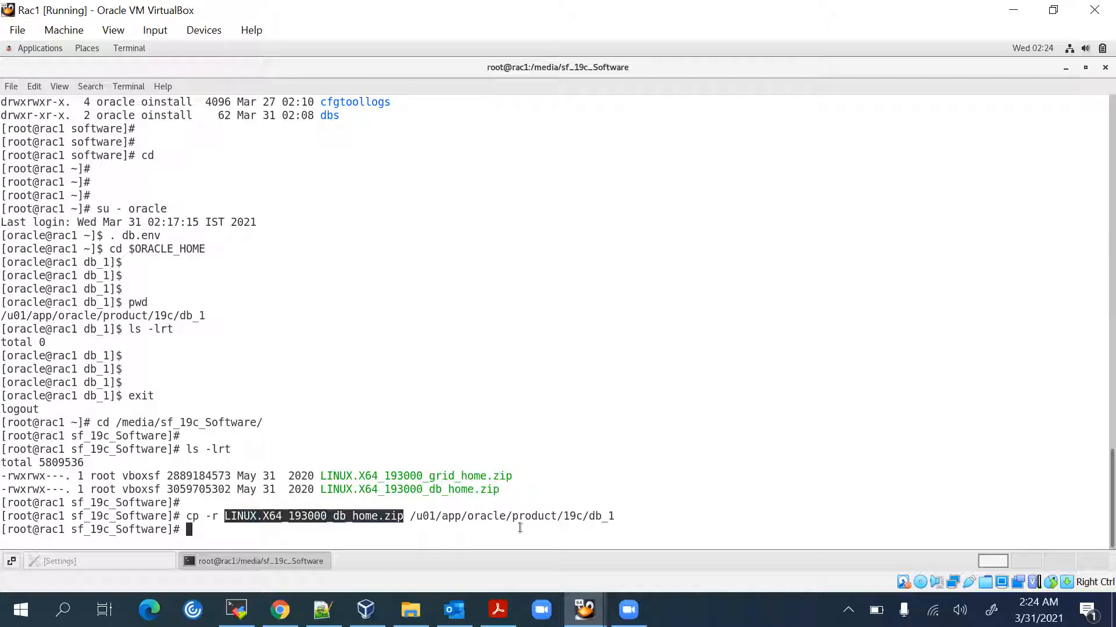
{"action": "double_click", "coordinate": [535, 516]}
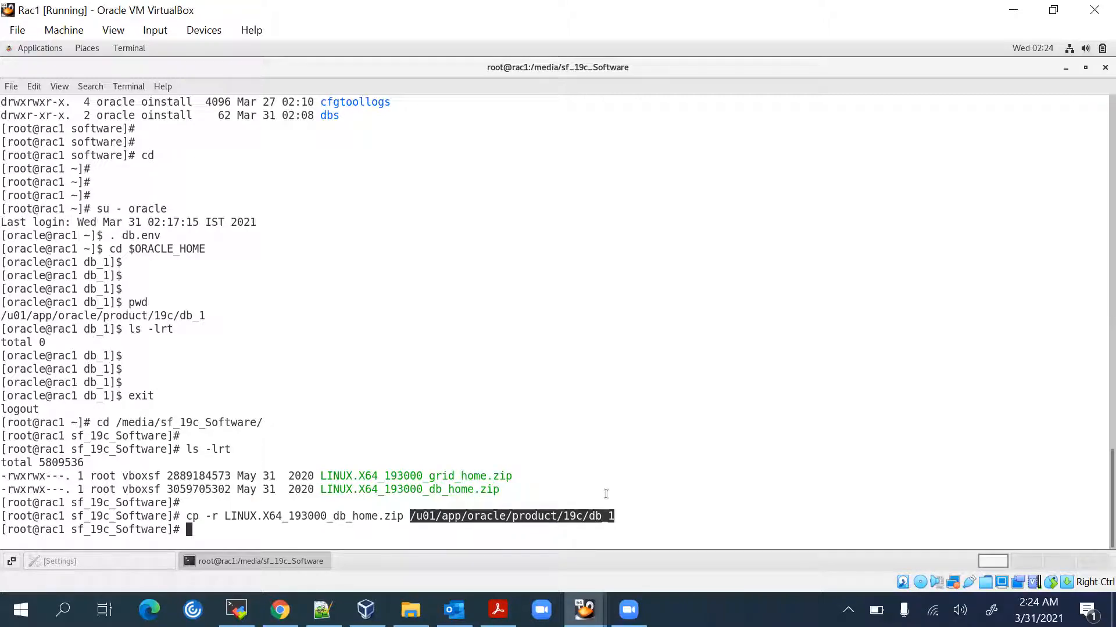
{"action": "double_click", "coordinate": [17, 513]}
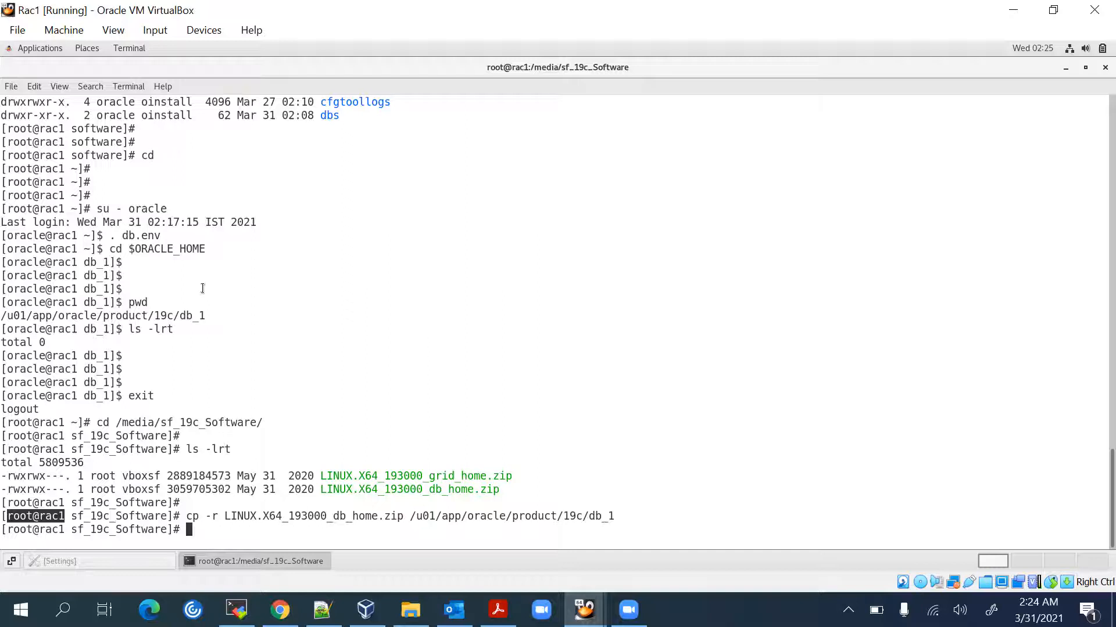
{"action": "double_click", "coordinate": [174, 422]}
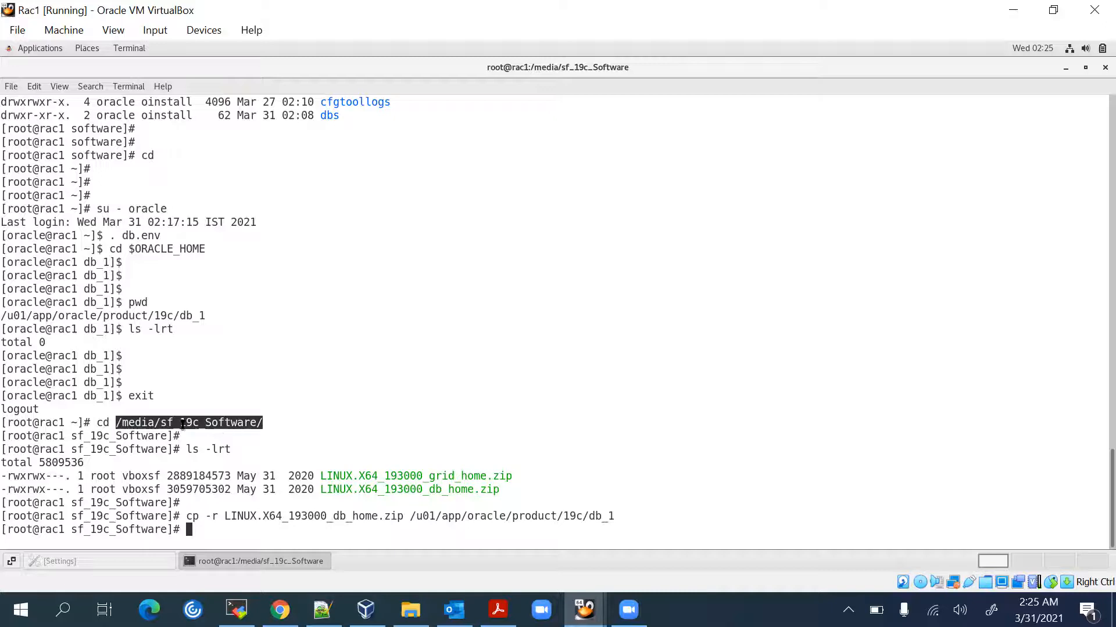
{"action": "left_click", "coordinate": [243, 517]}
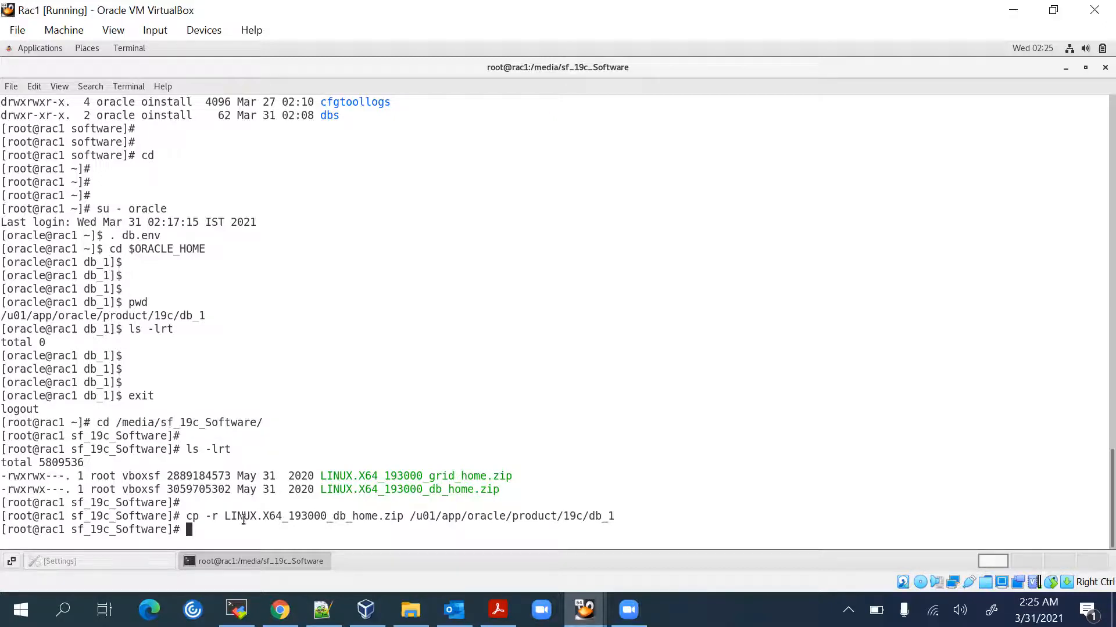
Set recursive 775 permissions on the copied zip with chmod -R 775 /u01/app/oracle/product/19c/db_1/LINUX.X64_193000_db_home.zip.
{"action": "double_click", "coordinate": [455, 516]}
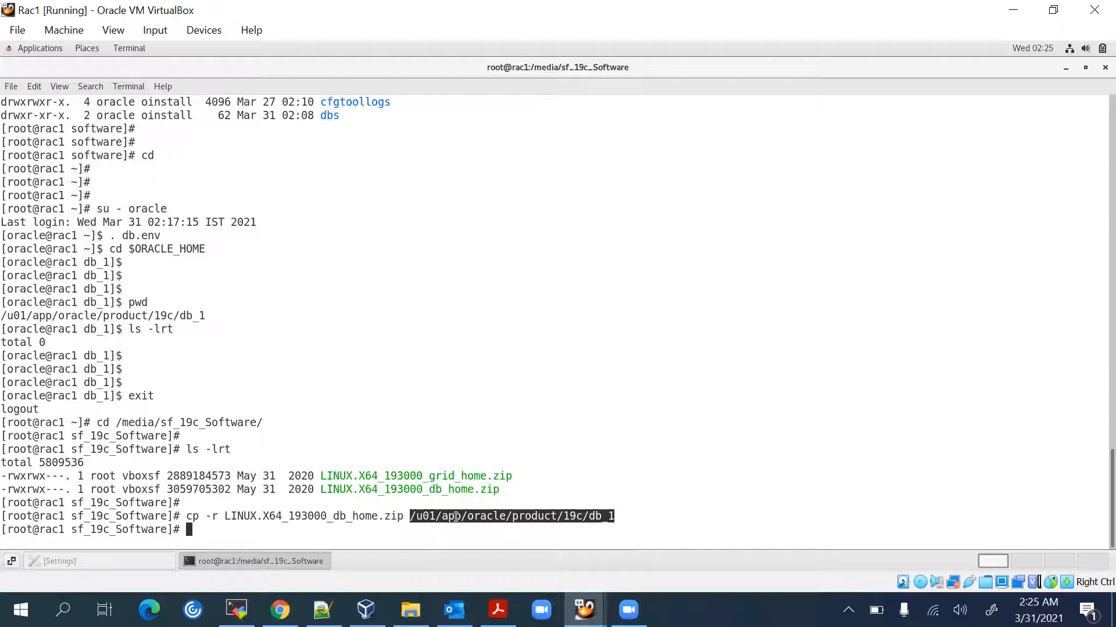
{"action": "type", "text": "chmod -R 77 5"}
{"action": "right_click", "coordinate": [653, 425]}
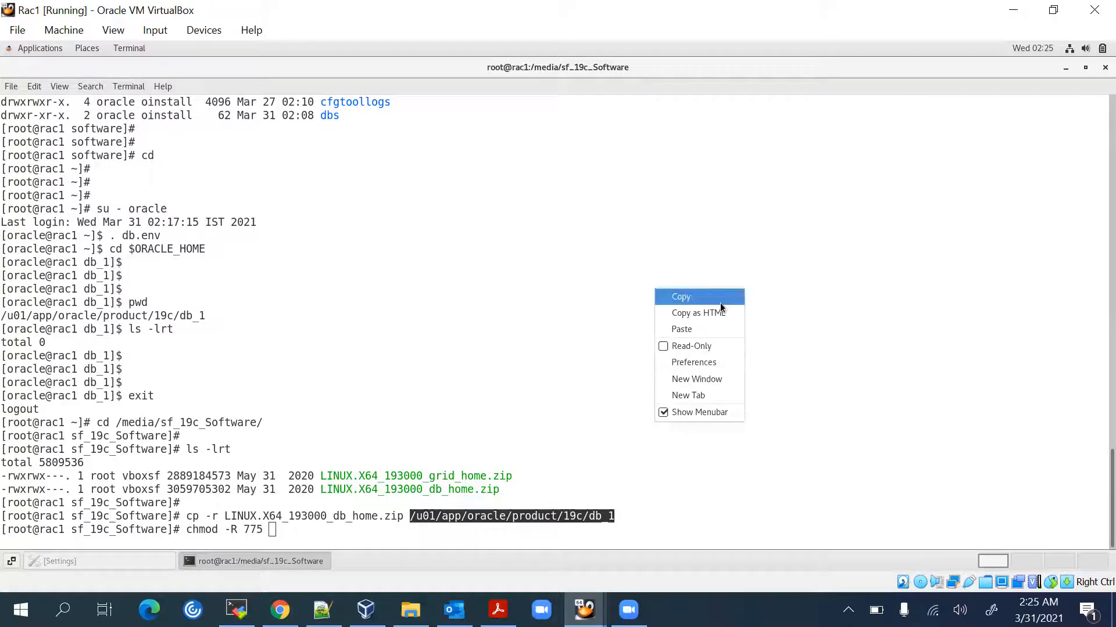
{"action": "left_click", "coordinate": [668, 295]}
{"action": "right_click", "coordinate": [671, 364]}
{"action": "left_click", "coordinate": [696, 405]}
{"action": "type", "text": "/L"}
{"action": "key", "text": "Tab"}
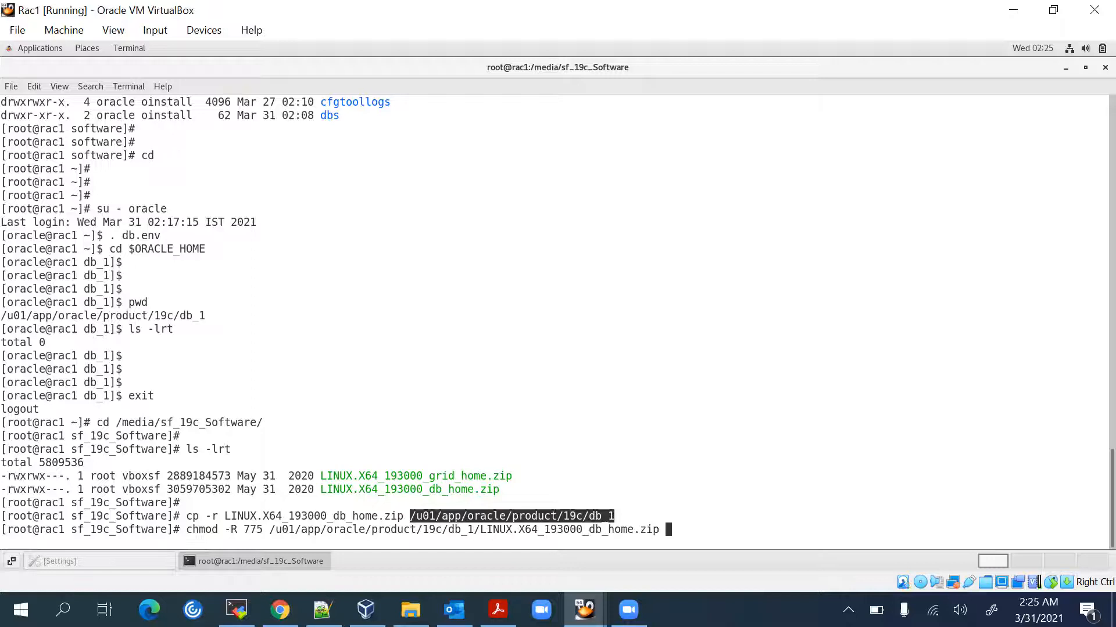
{"action": "key", "text": "Return"}
{"action": "key", "text": "Return"}
{"action": "key", "text": "Return"}
Change the copied zip's ownership with chown -R oracle:oinstall /u01/app/oracle/product/19c/db_1/LINUX.X64_193000_db_home.zip.
{"action": "type", "text": "chmod"}
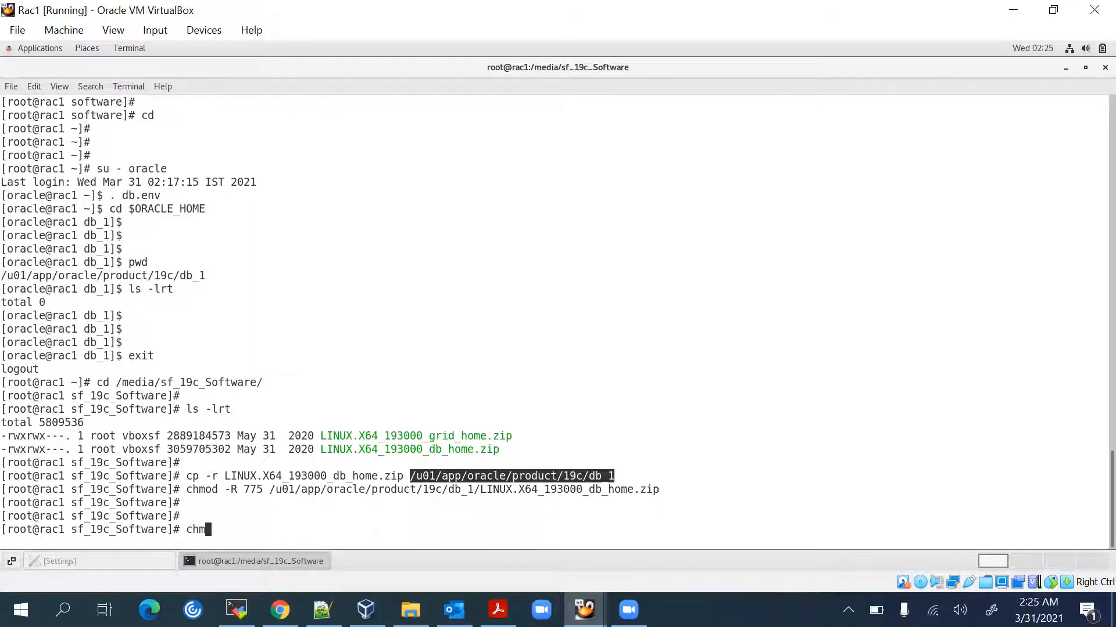
{"action": "key", "text": "BackSpace"}
{"action": "key", "text": "BackSpace"}
{"action": "key", "text": "BackSpace"}
{"action": "key", "text": "BackSpace"}
{"action": "type", "text": "hown -R oracle:oinstall"}
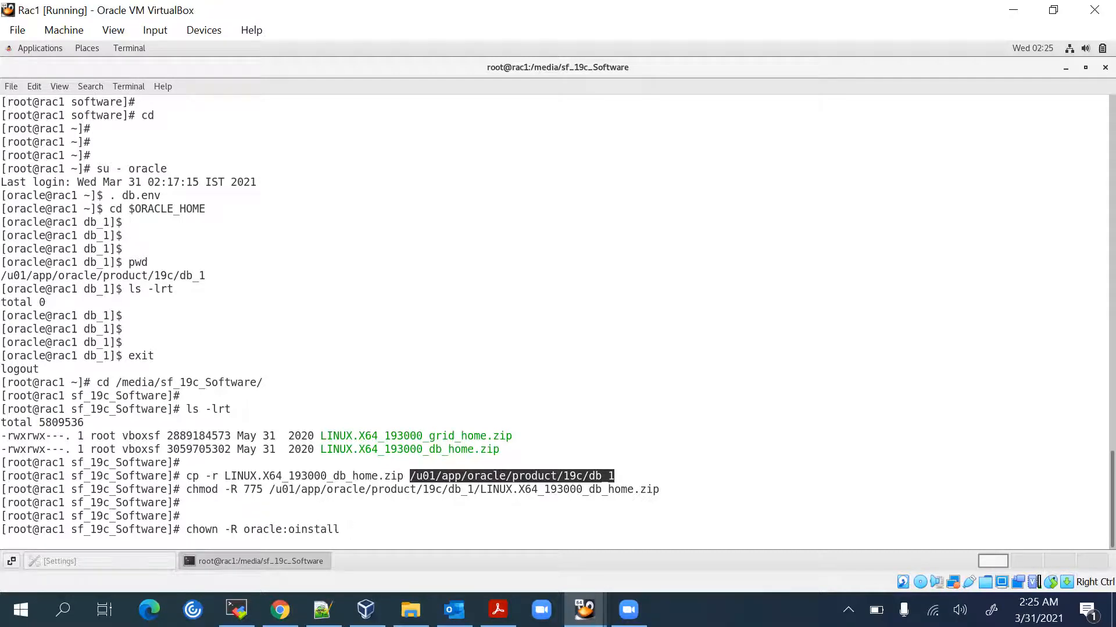
{"action": "double_click", "coordinate": [587, 489]}
{"action": "middle_click", "coordinate": [710, 403]}
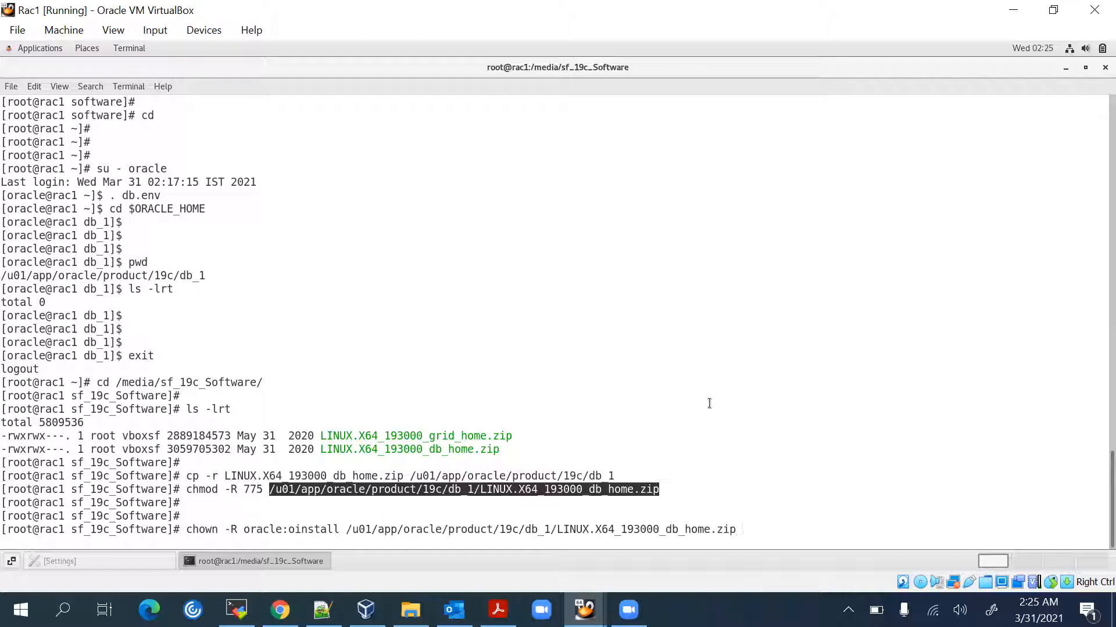
{"action": "key", "text": "Return"}
{"action": "key", "text": "Return"}
{"action": "key", "text": "Return"}
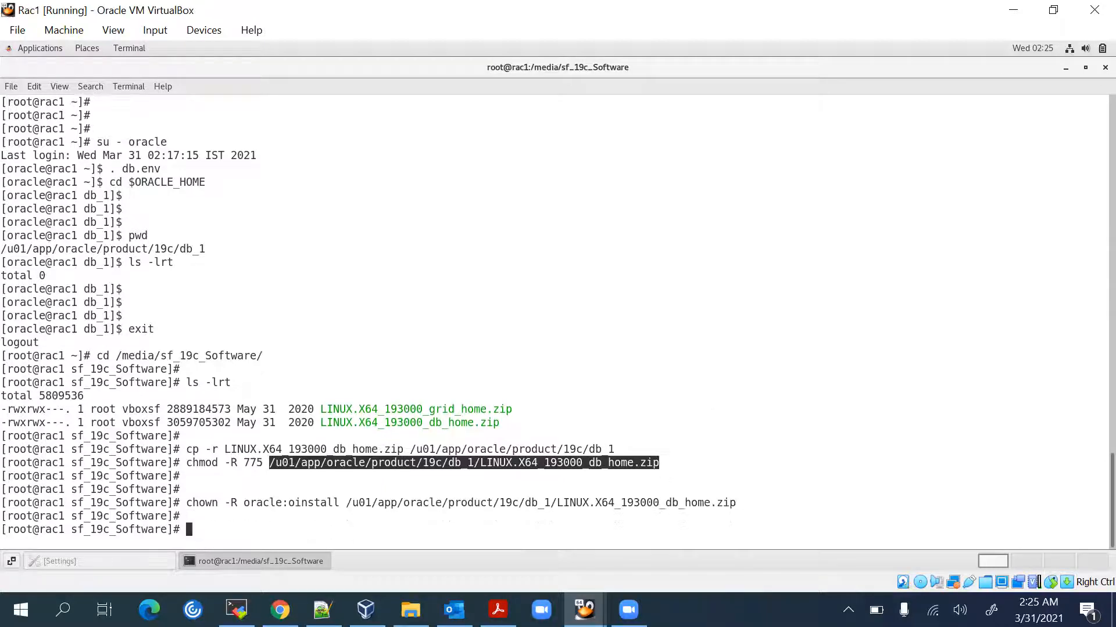
Switch from root to the oracle user on rac1 with su - oracle.
{"action": "type", "text": "su - "}
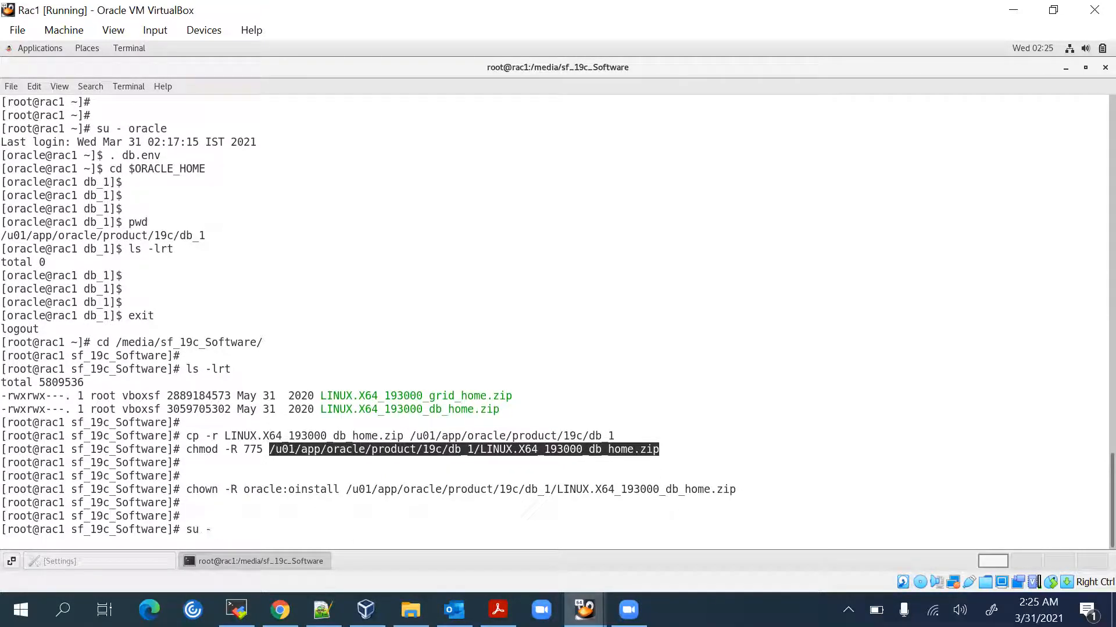
{"action": "type", "text": "oracle"}
{"action": "key", "text": "Return"}
{"action": "key", "text": "Return"}
{"action": "key", "text": "Return"}
{"action": "key", "text": "Return"}
{"action": "key", "text": "Return"}
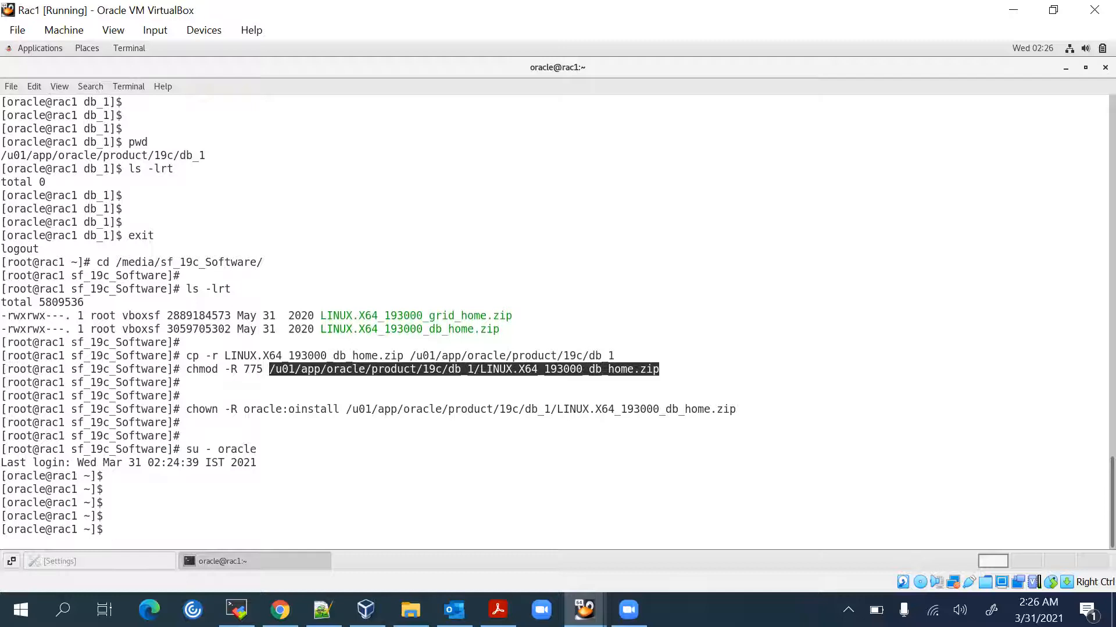
{"action": "left_click", "coordinate": [701, 461]}
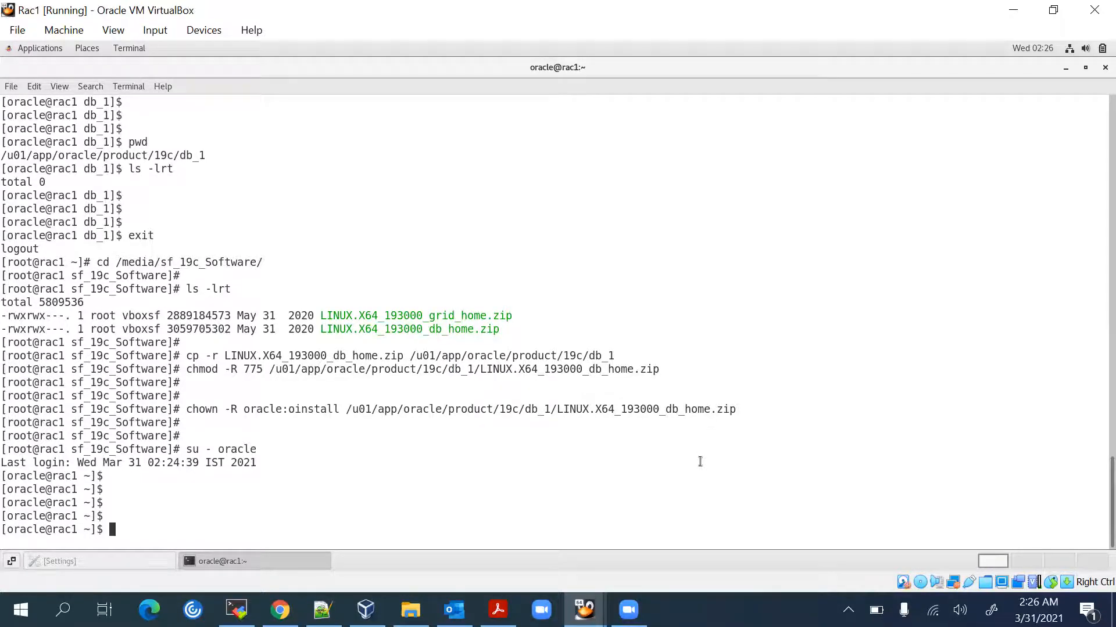
Load the database environment for the oracle user by sourcing the file with . db.env.
{"action": "type", "text": ". db.env"}
{"action": "key", "text": "Return"}
{"action": "key", "text": "Return"}
{"action": "key", "text": "Return"}
{"action": "key", "text": "Return"}
Try to list the Oracle environment variables by running env |grep ORA-.
{"action": "type", "text": "env |grep ORA"}
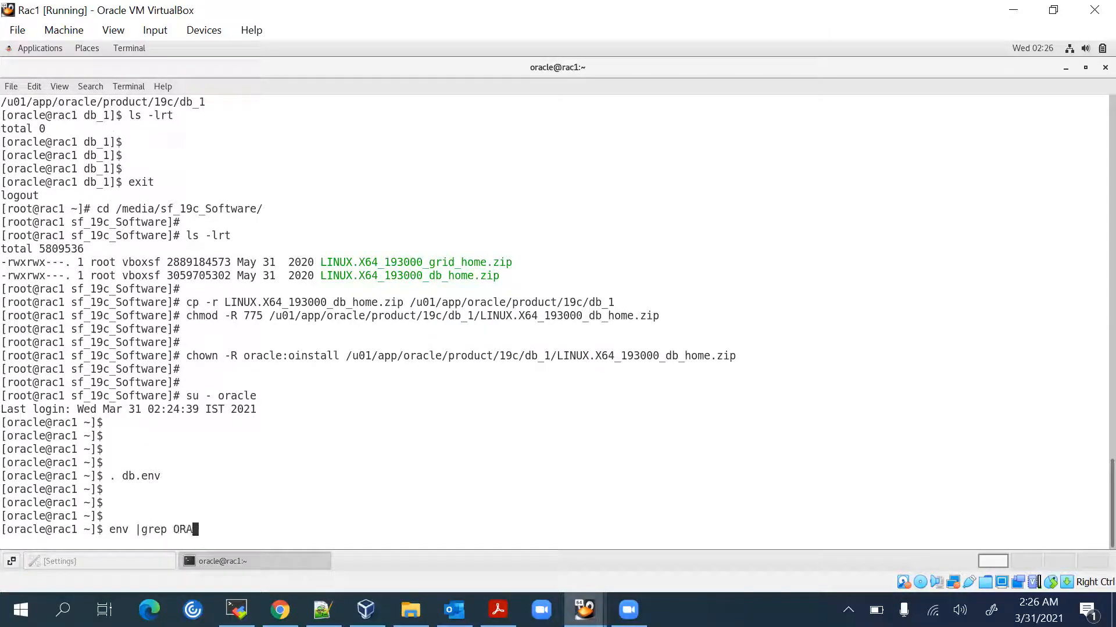
{"action": "type", "text": "-"}
{"action": "key", "text": "Return"}
{"action": "key", "text": "Return"}
{"action": "key", "text": "Return"}
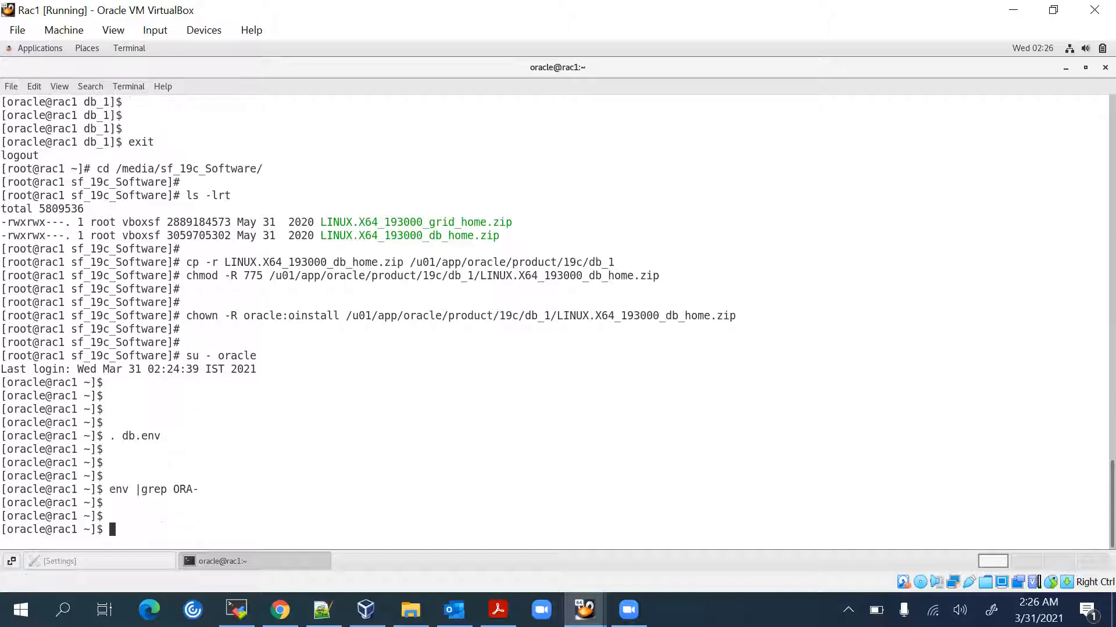
Correct the filter by removing the trailing hyphen and run env |grep ORA to list the Oracle environment variables.
{"action": "key", "text": "Up"}
{"action": "key", "text": "BackSpace"}
{"action": "key", "text": "Return"}
{"action": "key", "text": "Return"}
{"action": "key", "text": "Return"}
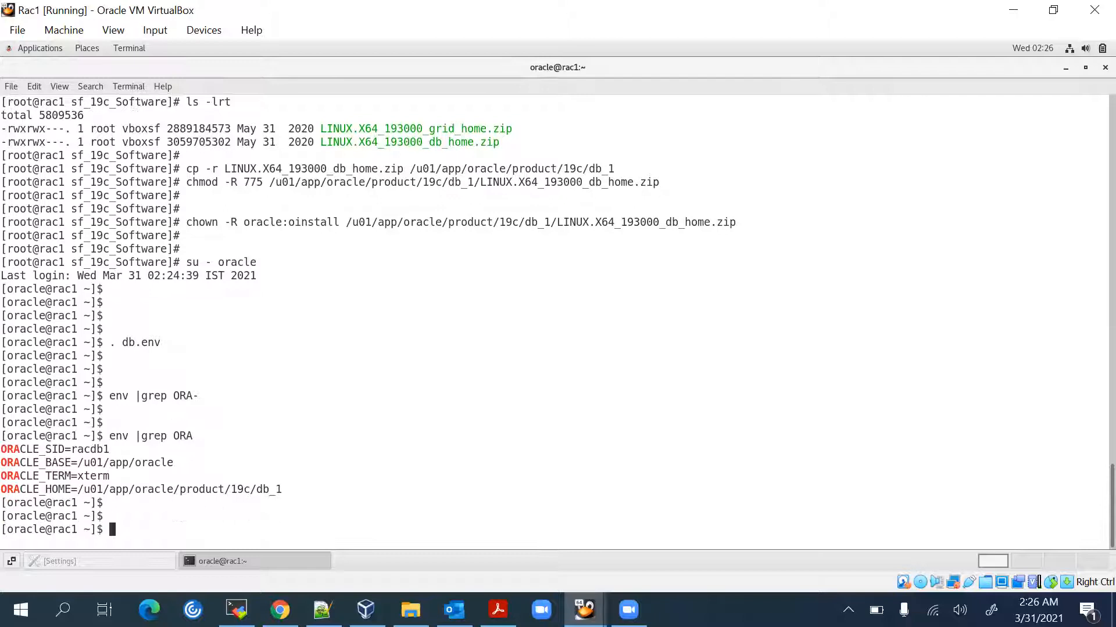
Review the ORACLE_BASE and ORACLE_HOME values, then change to the $ORACLE_HOME directory and list its files with ls -lrt.
{"action": "triple_click", "coordinate": [106, 465]}
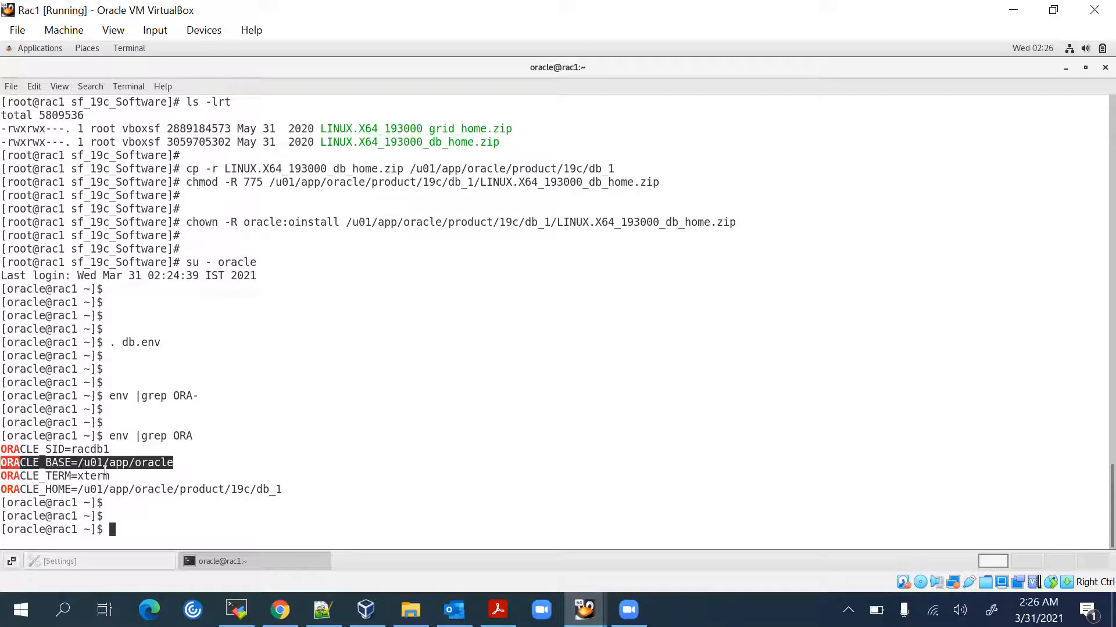
{"action": "triple_click", "coordinate": [233, 489]}
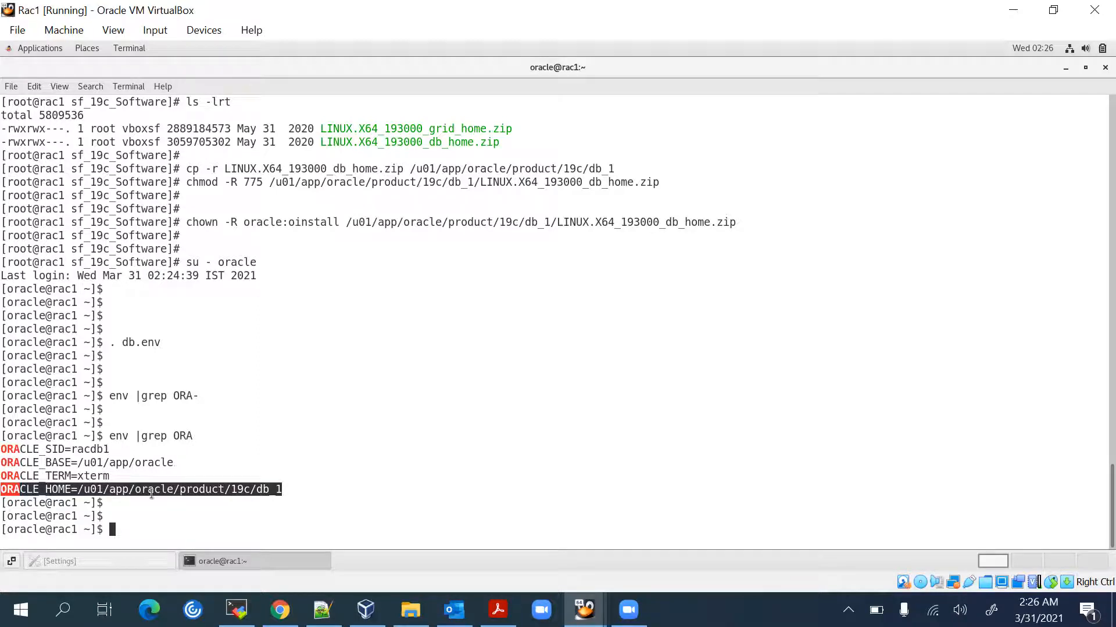
{"action": "left_click", "coordinate": [326, 490]}
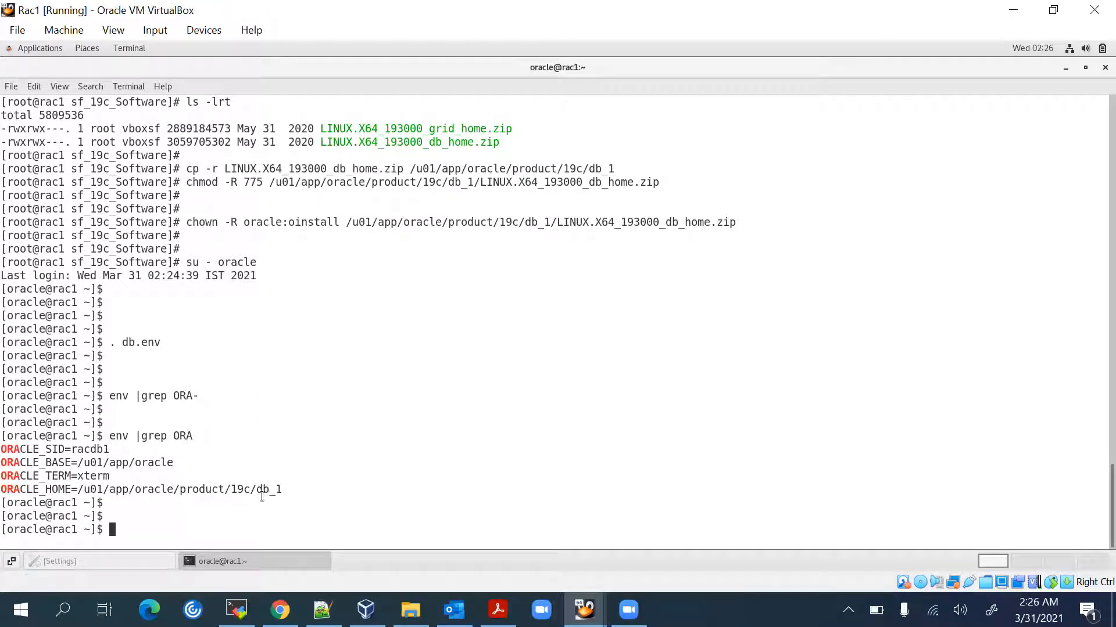
{"action": "type", "text": "cd $ORACLE_HOME"}
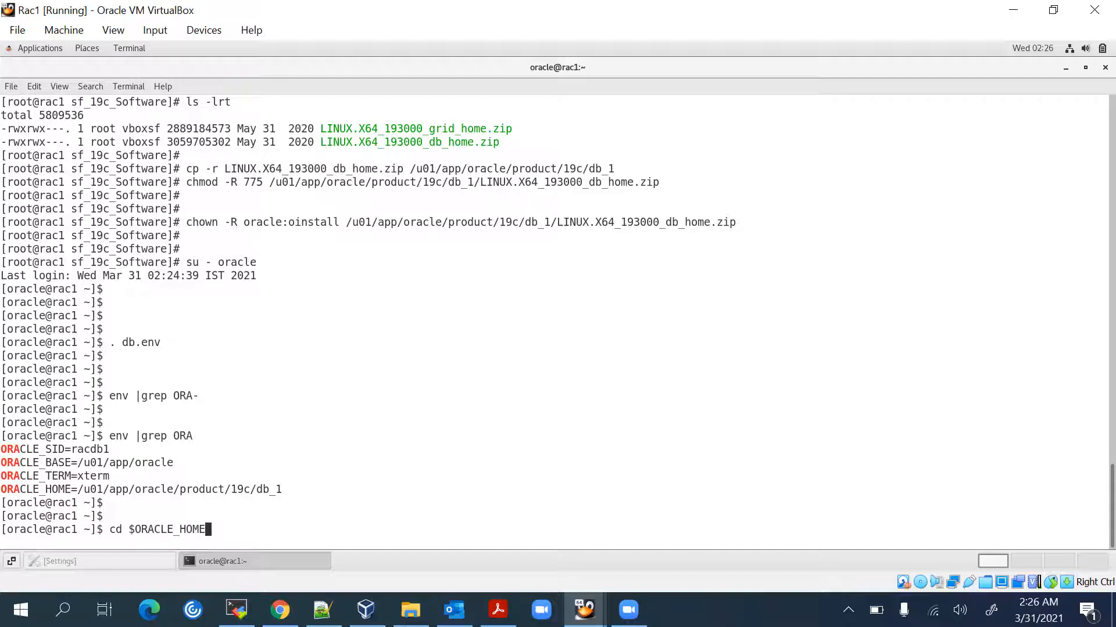
{"action": "key", "text": "Return"}
{"action": "type", "text": "ls -lrt"}
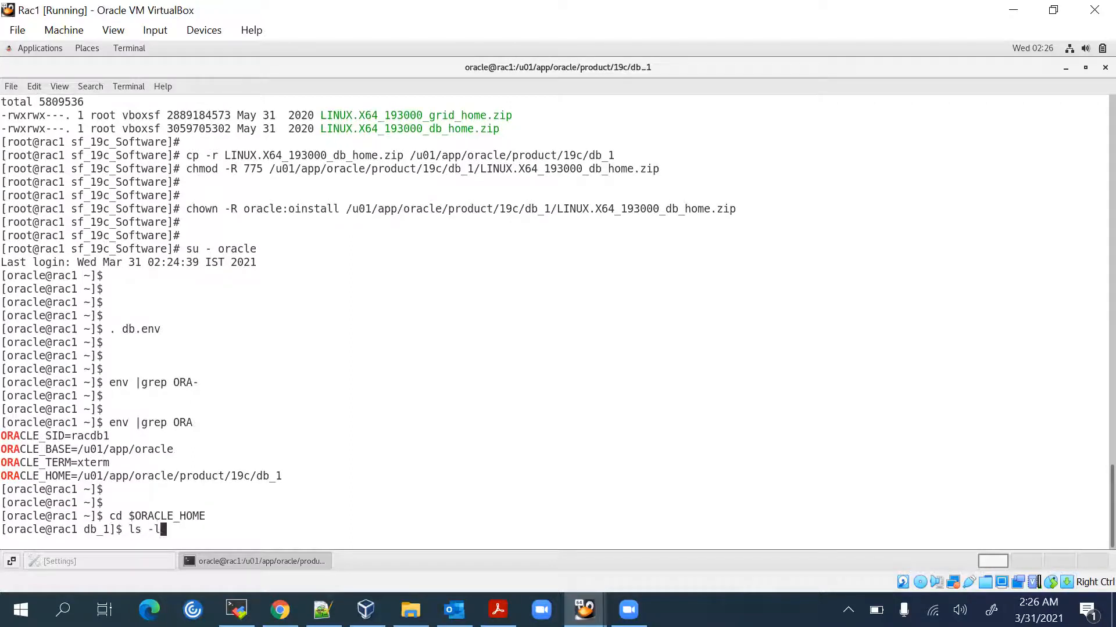
{"action": "key", "text": "Return"}
{"action": "key", "text": "Return"}
{"action": "key", "text": "Return"}
{"action": "key", "text": "Return"}
{"action": "key", "text": "Return"}
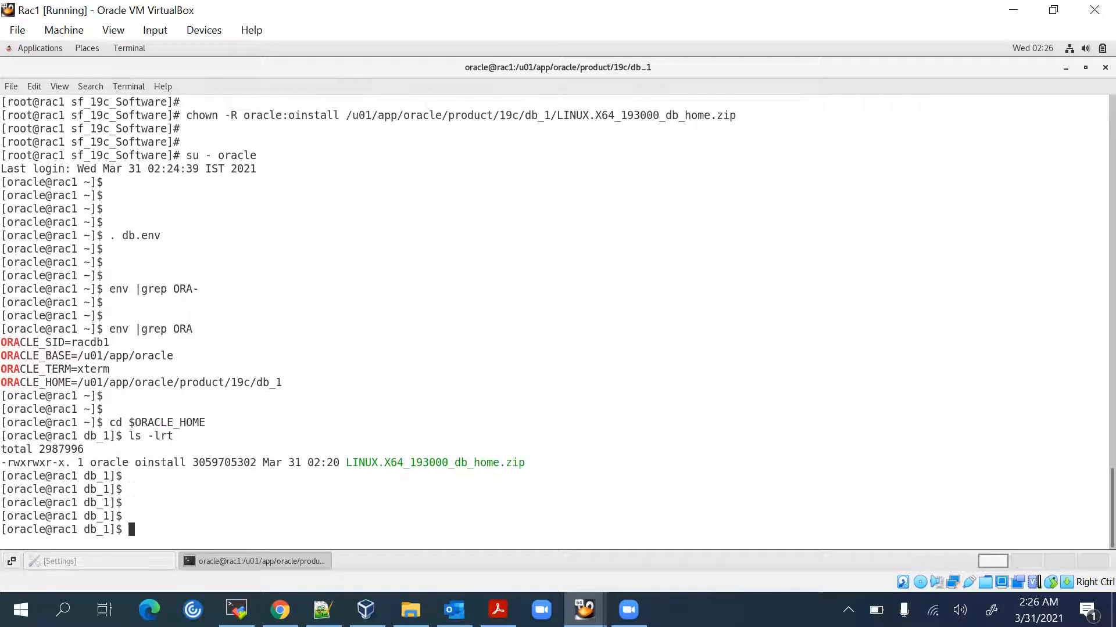
Check the available disk space of the database home's filesystem by running df -h . in the current directory.
{"action": "type", "text": "df -h ."}
{"action": "key", "text": "Return"}
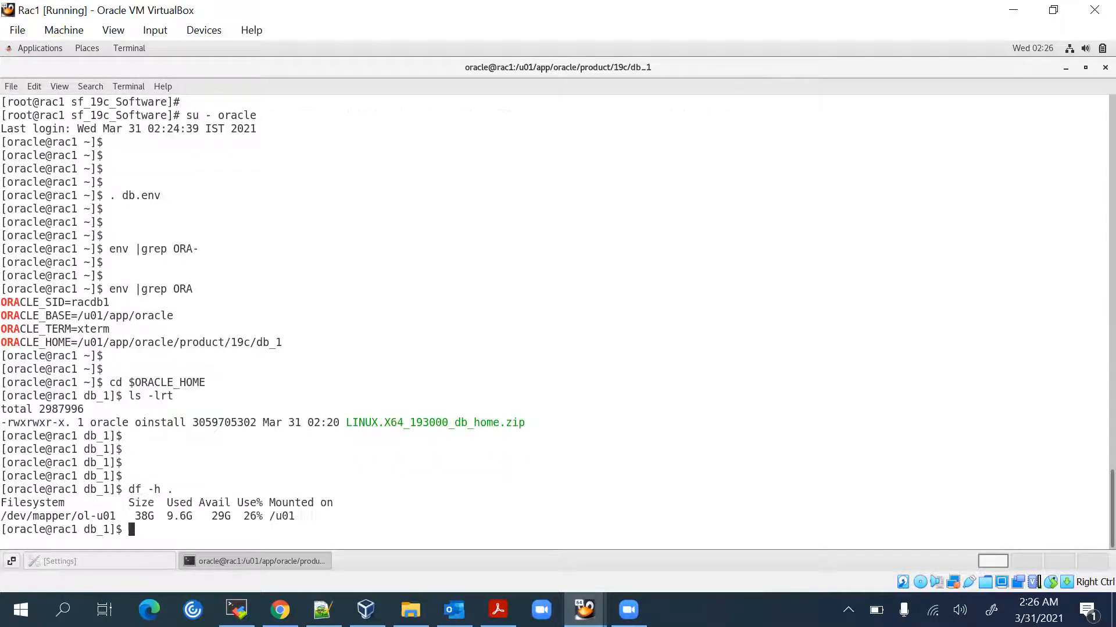
{"action": "key", "text": "Return"}
{"action": "key", "text": "Return"}
{"action": "key", "text": "Return"}
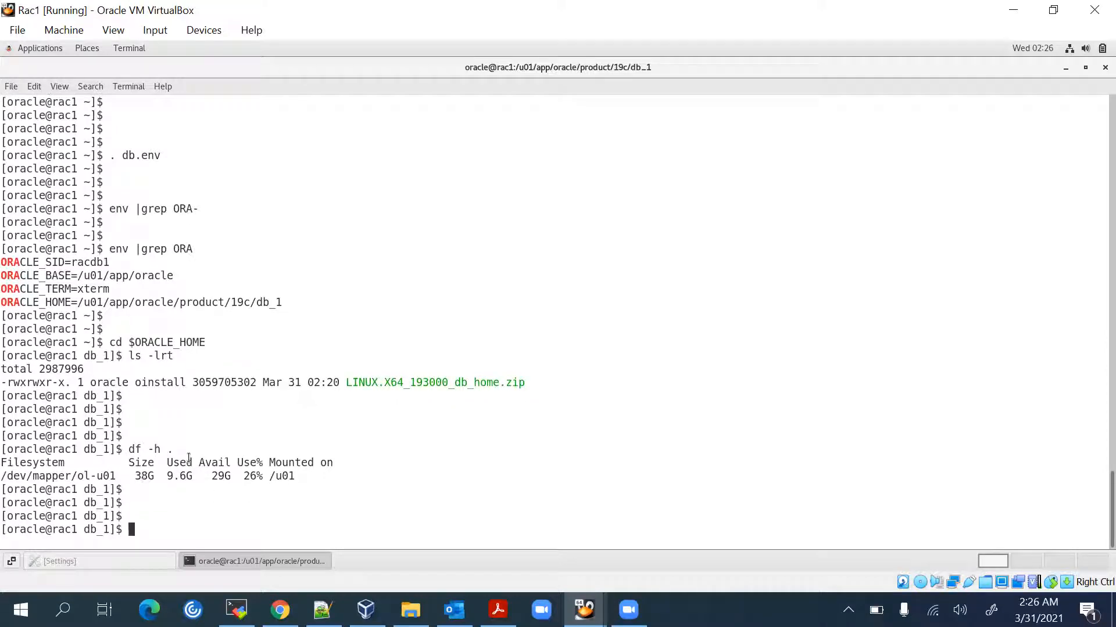
{"action": "double_click", "coordinate": [289, 478]}
{"action": "left_click", "coordinate": [282, 480]}
{"action": "double_click", "coordinate": [224, 477]}
{"action": "left_click", "coordinate": [250, 480]}
{"action": "double_click", "coordinate": [252, 478]}
{"action": "left_click", "coordinate": [334, 477]}
Extract LINUX.X64_193000_db_home.zip into the current database home directory with the unzip command.
{"action": "type", "text": "gunzip"}
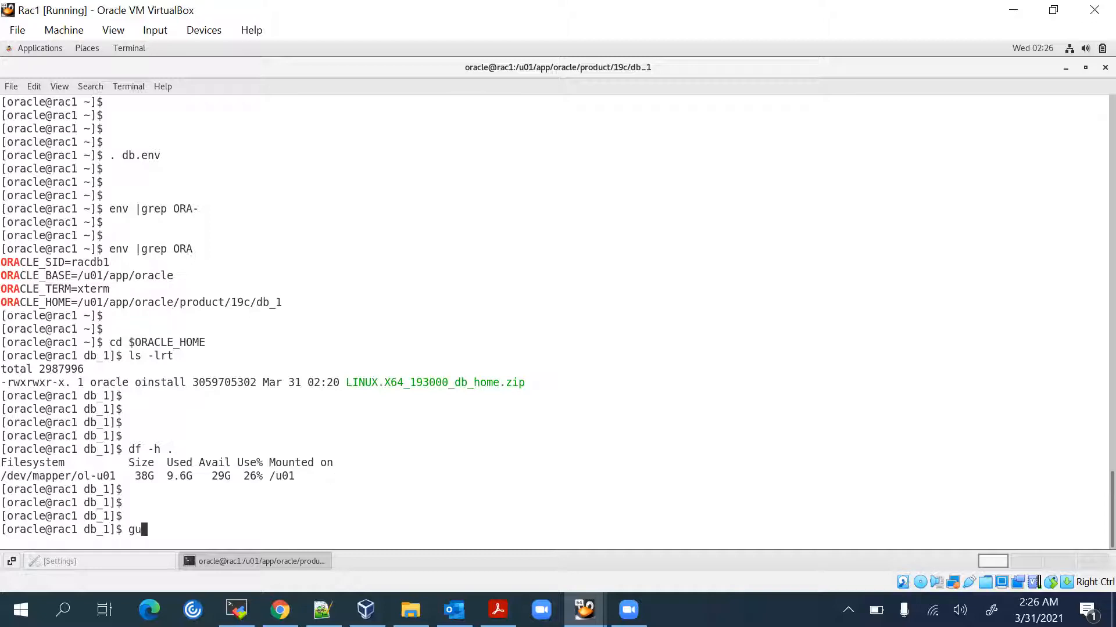
{"action": "key", "text": "BackSpace"}
{"action": "key", "text": "BackSpace"}
{"action": "key", "text": "BackSpace"}
{"action": "key", "text": "BackSpace"}
{"action": "key", "text": "BackSpace"}
{"action": "key", "text": "BackSpace"}
{"action": "type", "text": "unzip"}
{"action": "double_click", "coordinate": [422, 382]}
{"action": "middle_click", "coordinate": [470, 344]}
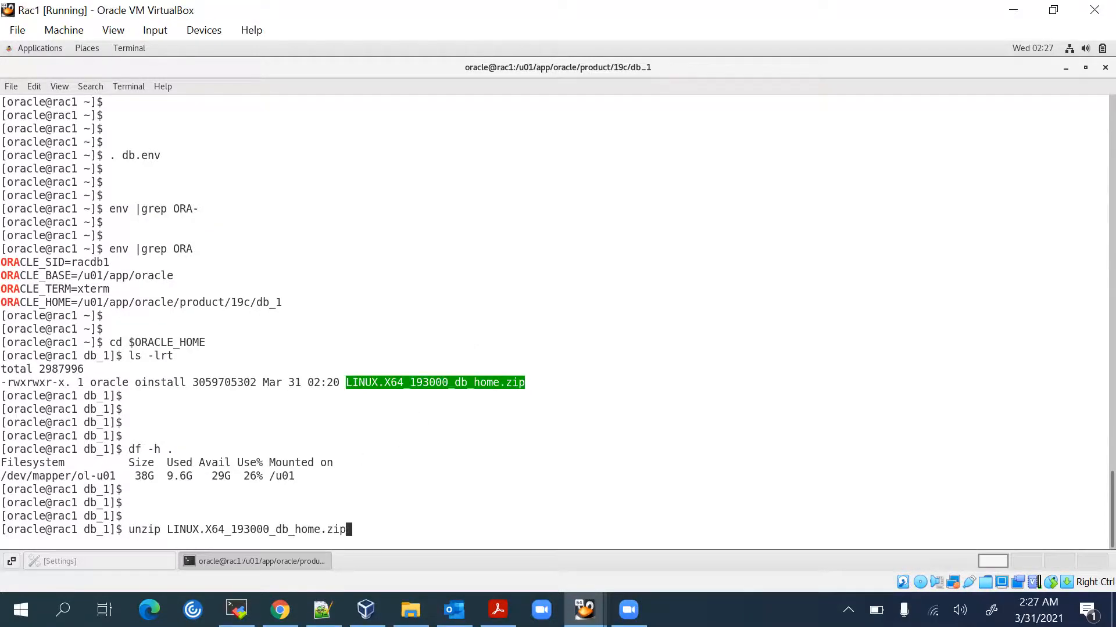
{"action": "key", "text": "Return"}
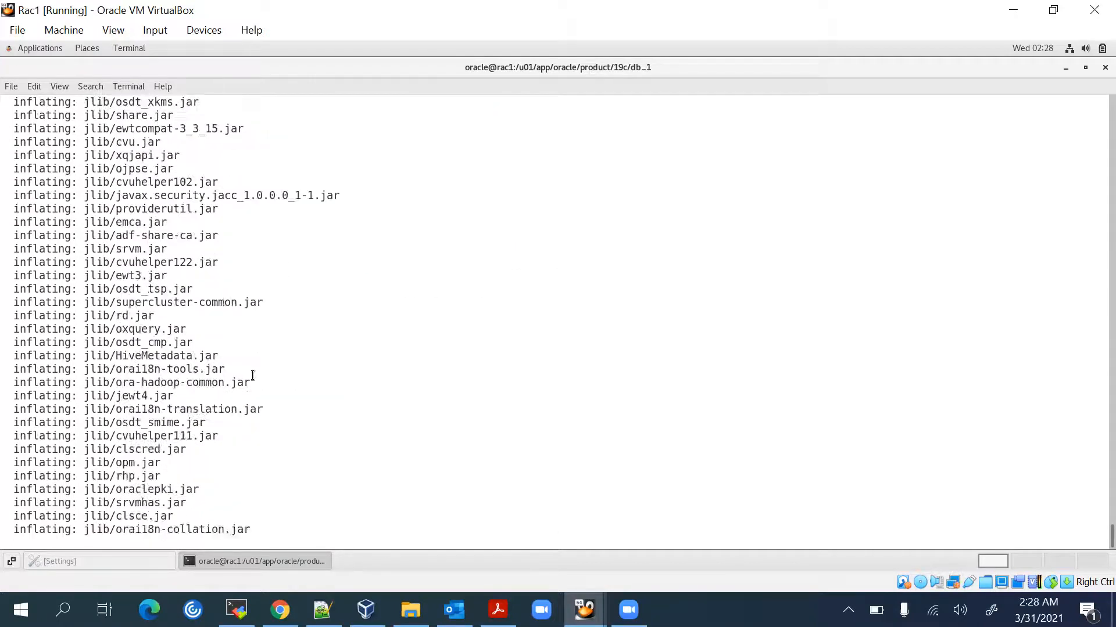
Switch to Chrome to view the Oracle DBA Online Training YouTube channel and its uploads, then return to the Rac1 virtual machine.
{"action": "left_click", "coordinate": [294, 562]}
{"action": "left_click", "coordinate": [294, 562]}
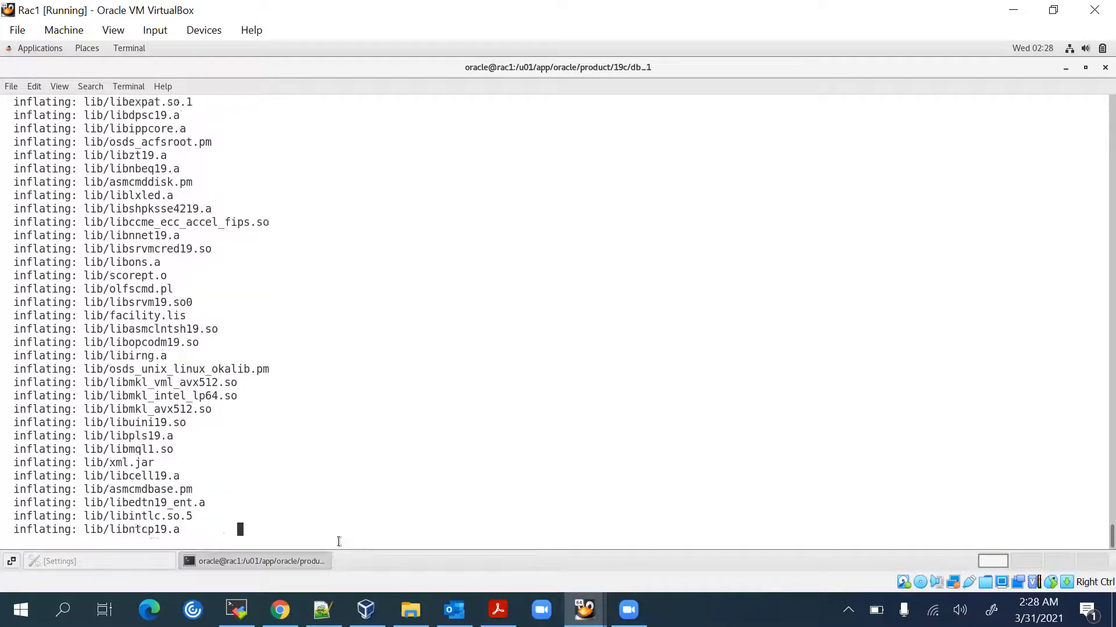
{"action": "mouse_move", "coordinate": [280, 610]}
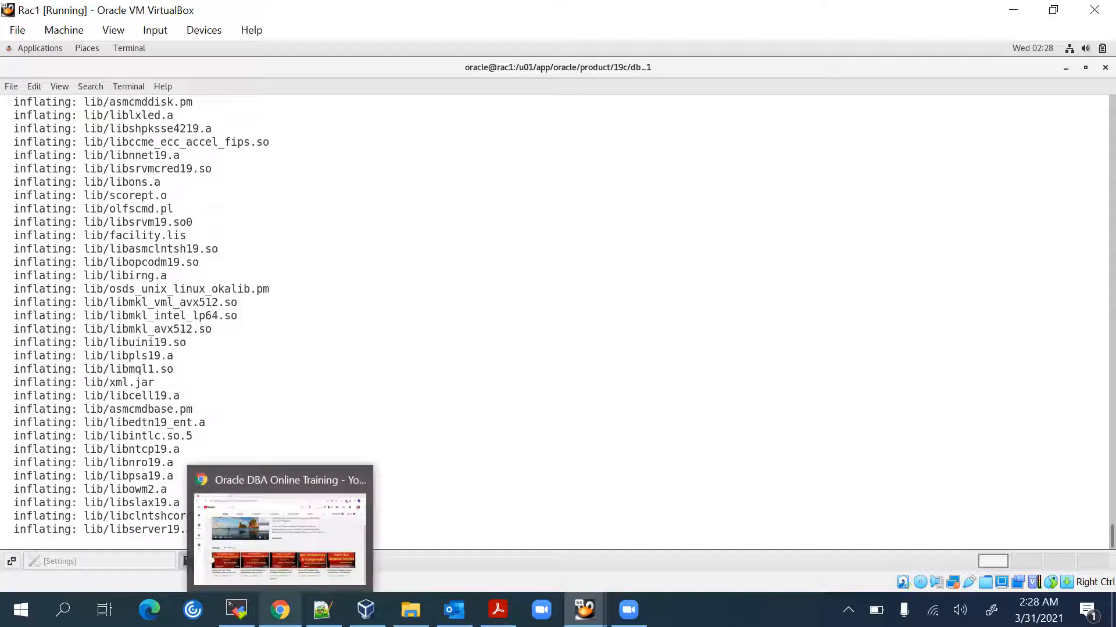
{"action": "left_click", "coordinate": [280, 529]}
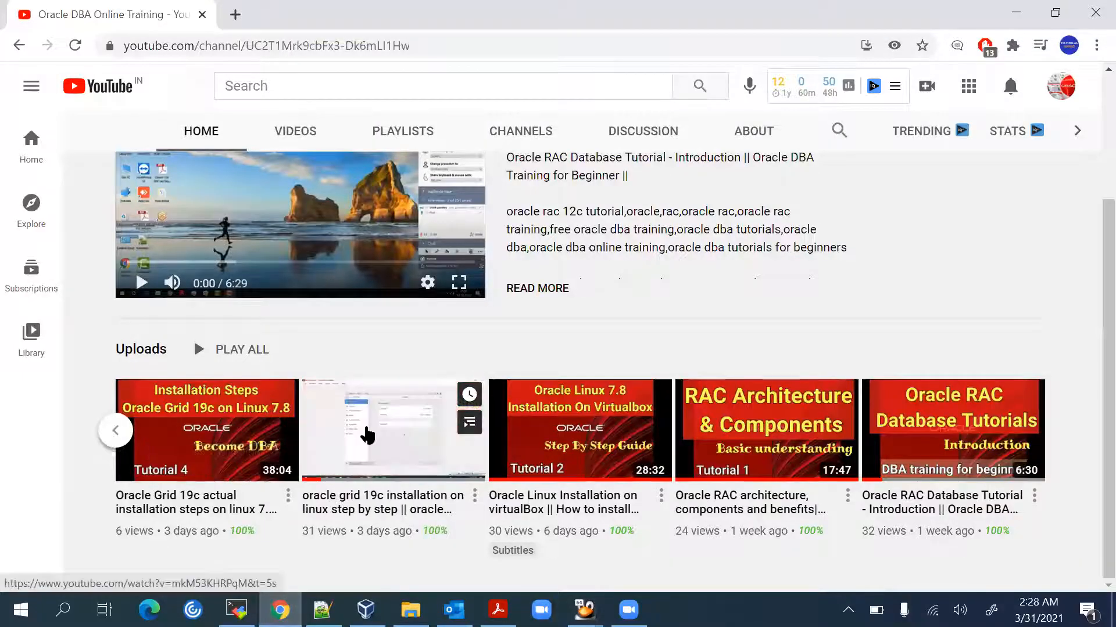
{"action": "scroll", "coordinate": [538, 455], "scroll_direction": "up", "scroll_amount": 3}
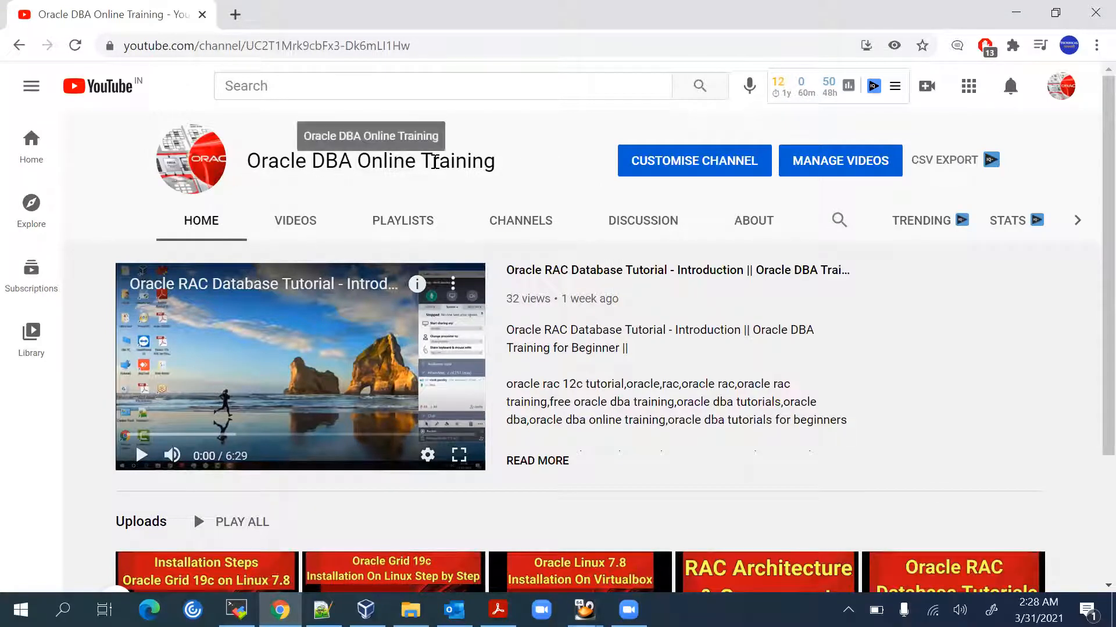
{"action": "left_click", "coordinate": [1002, 13]}
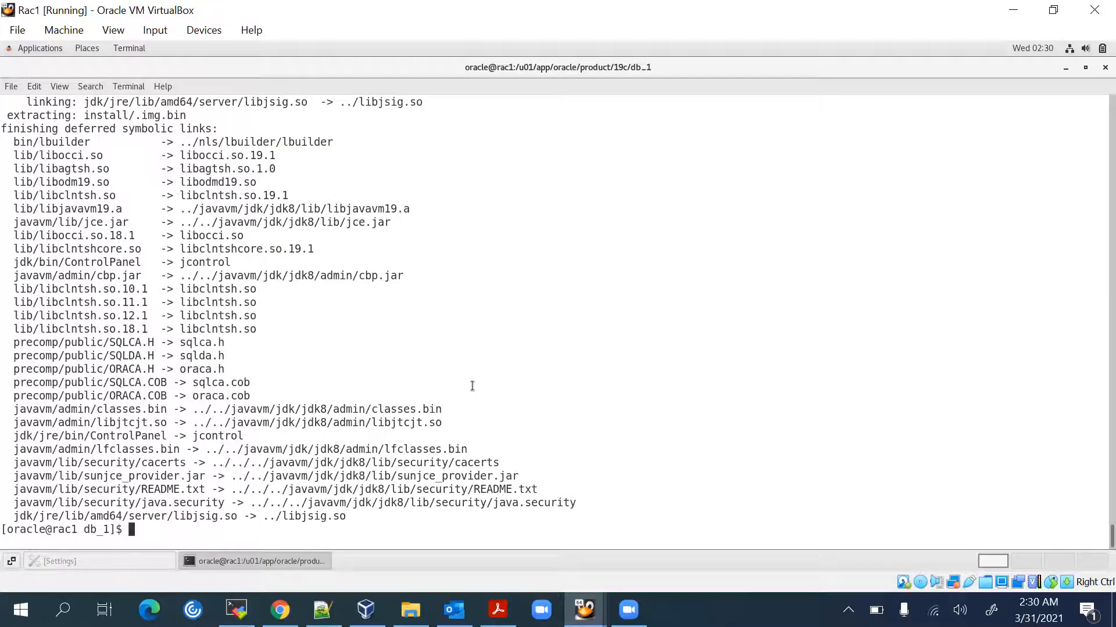
Recheck the disk usage of the database home's filesystem after the extraction by running df -h . again.
{"action": "key", "text": "Return"}
{"action": "key", "text": "Return"}
{"action": "key", "text": "Return"}
{"action": "key", "text": "Return"}
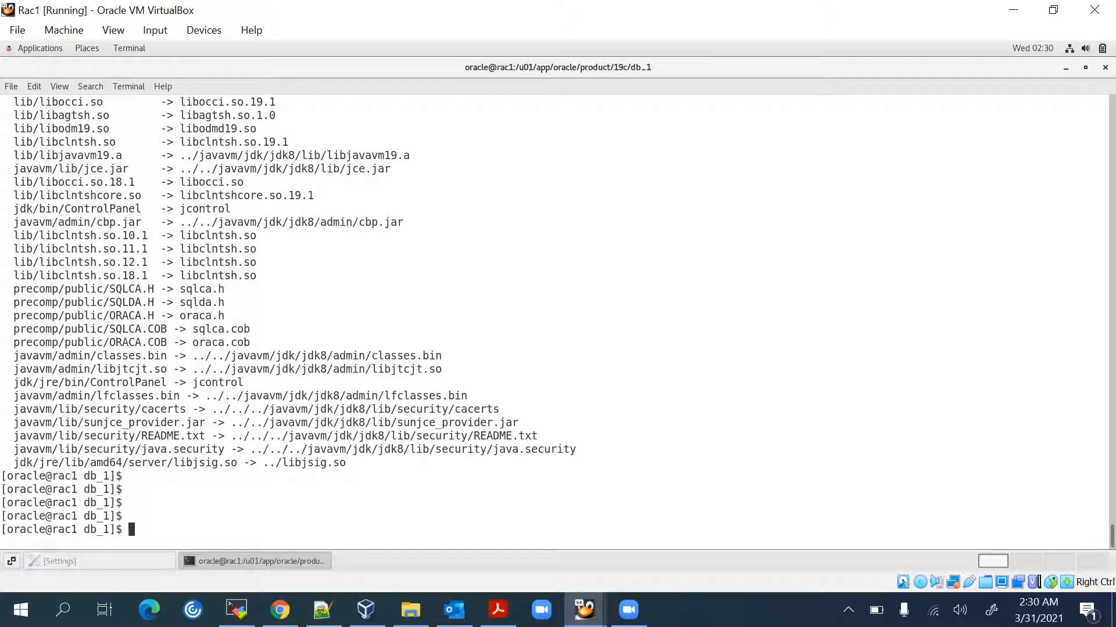
{"action": "key", "text": "Return"}
{"action": "key", "text": "Return"}
{"action": "key", "text": "Return"}
{"action": "key", "text": "Return"}
{"action": "key", "text": "Return"}
{"action": "key", "text": "Return"}
{"action": "key", "text": "Return"}
{"action": "key", "text": "Return"}
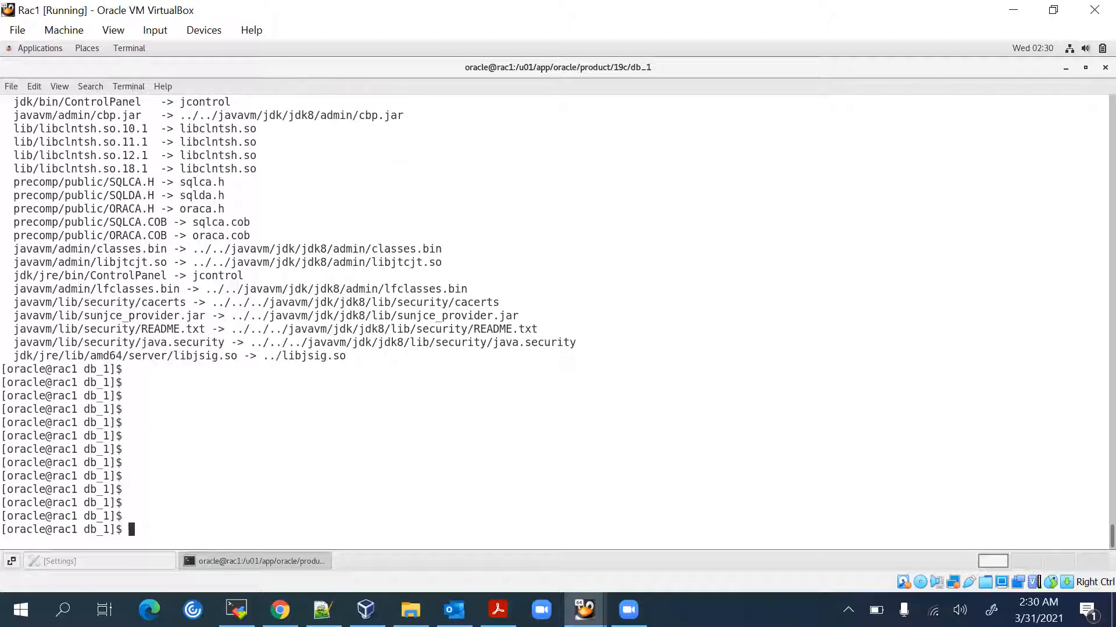
{"action": "type", "text": "df -h ."}
{"action": "key", "text": "Return"}
{"action": "key", "text": "Return"}
{"action": "key", "text": "Return"}
{"action": "key", "text": "Return"}
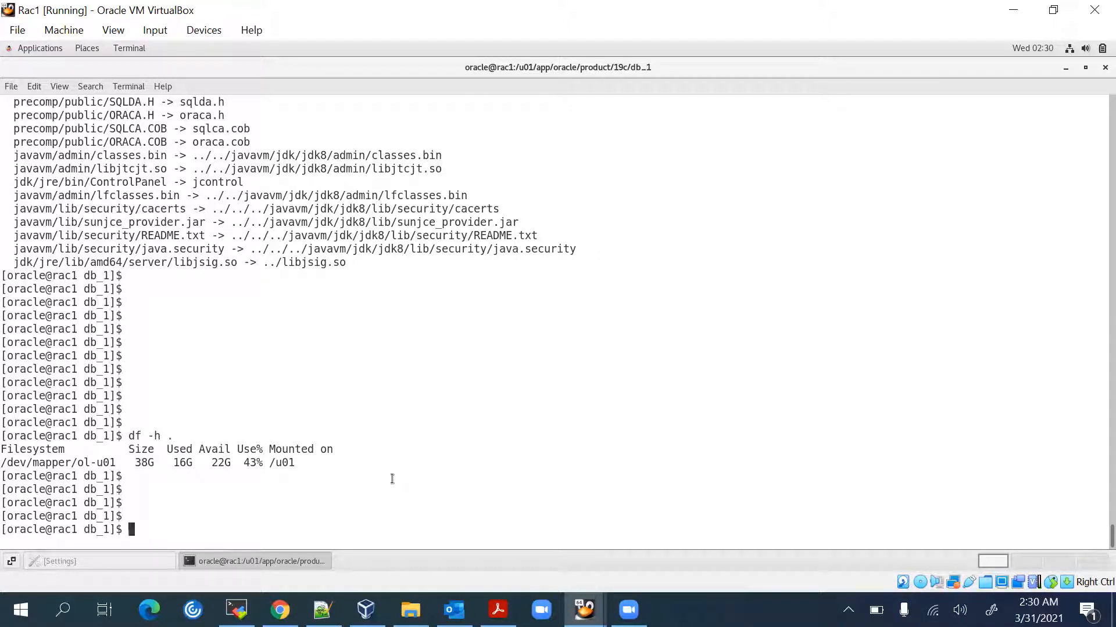
Log out of the oracle session with exit to return to the root shell.
{"action": "type", "text": "exit"}
{"action": "key", "text": "Return"}
{"action": "key", "text": "Return"}
{"action": "key", "text": "Return"}
{"action": "key", "text": "Return"}
{"action": "key", "text": "Return"}
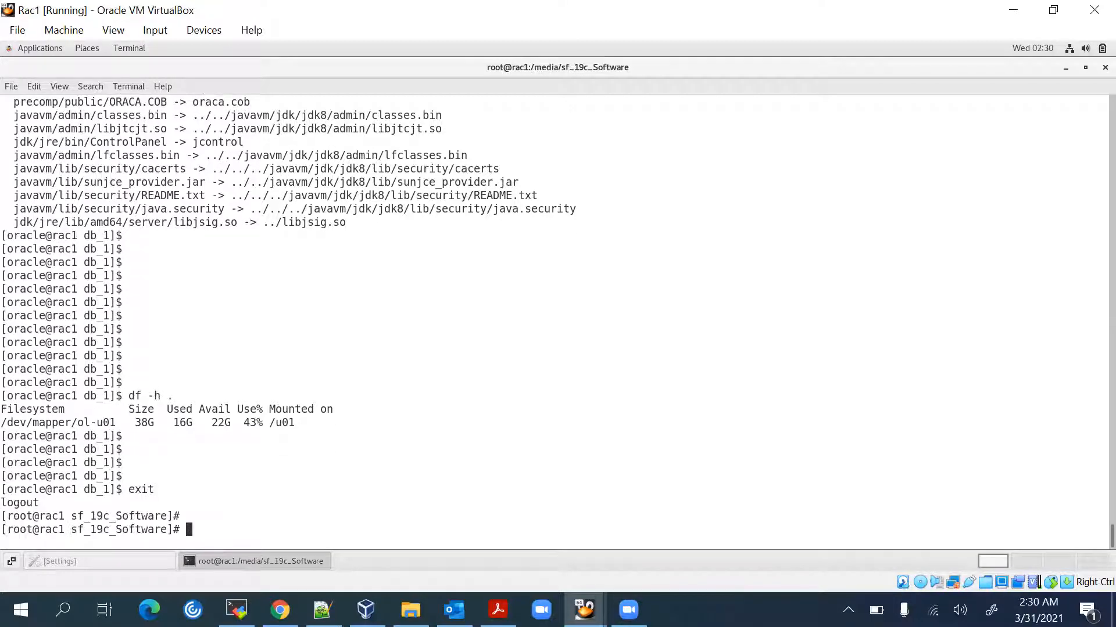
Allow X clients from any host to connect by running xhost + as root.
{"action": "type", "text": "xhost +"}
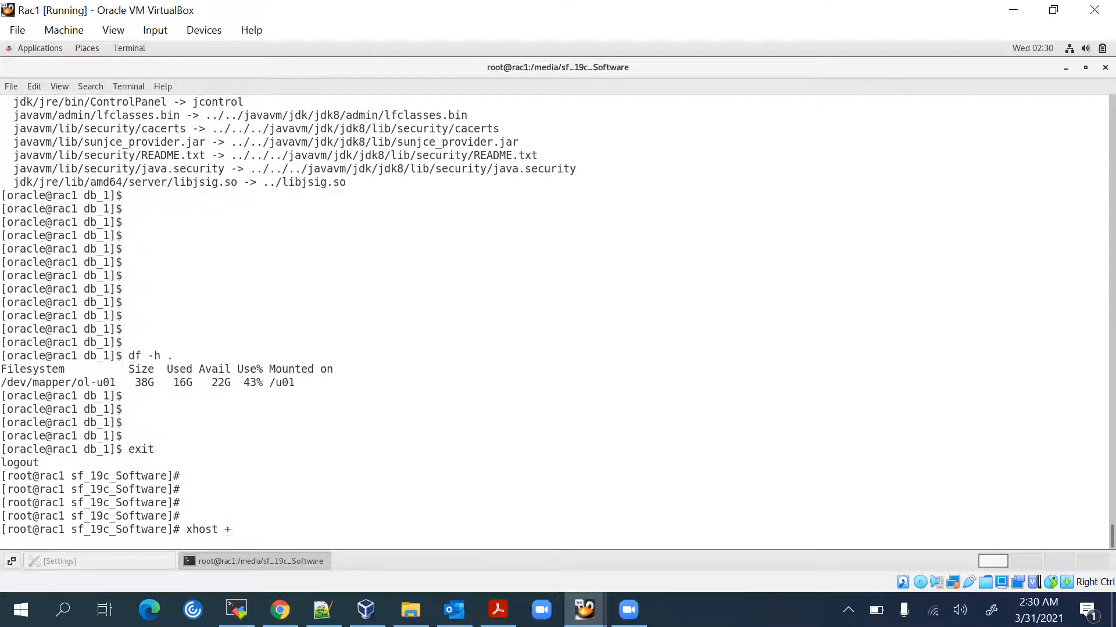
{"action": "key", "text": "Return"}
{"action": "key", "text": "Return"}
{"action": "key", "text": "Return"}
{"action": "key", "text": "Return"}
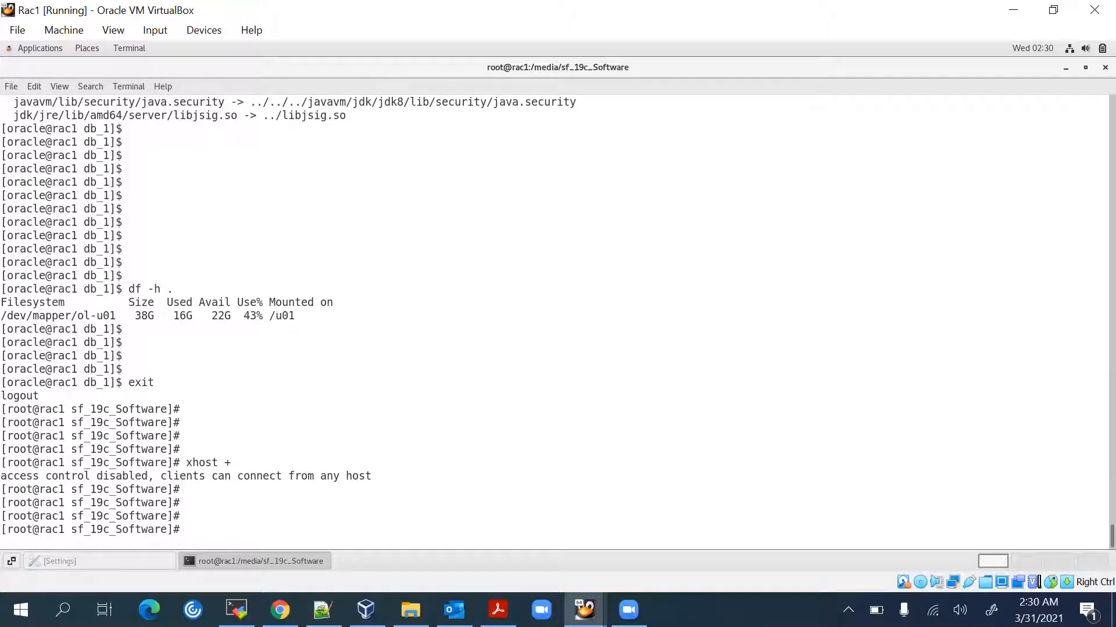
Log back in as the oracle user from the root shell with su - oracle.
{"action": "type", "text": "su - oracle"}
{"action": "key", "text": "Return"}
{"action": "key", "text": "Return"}
{"action": "key", "text": "Return"}
{"action": "key", "text": "Return"}
{"action": "key", "text": "Return"}
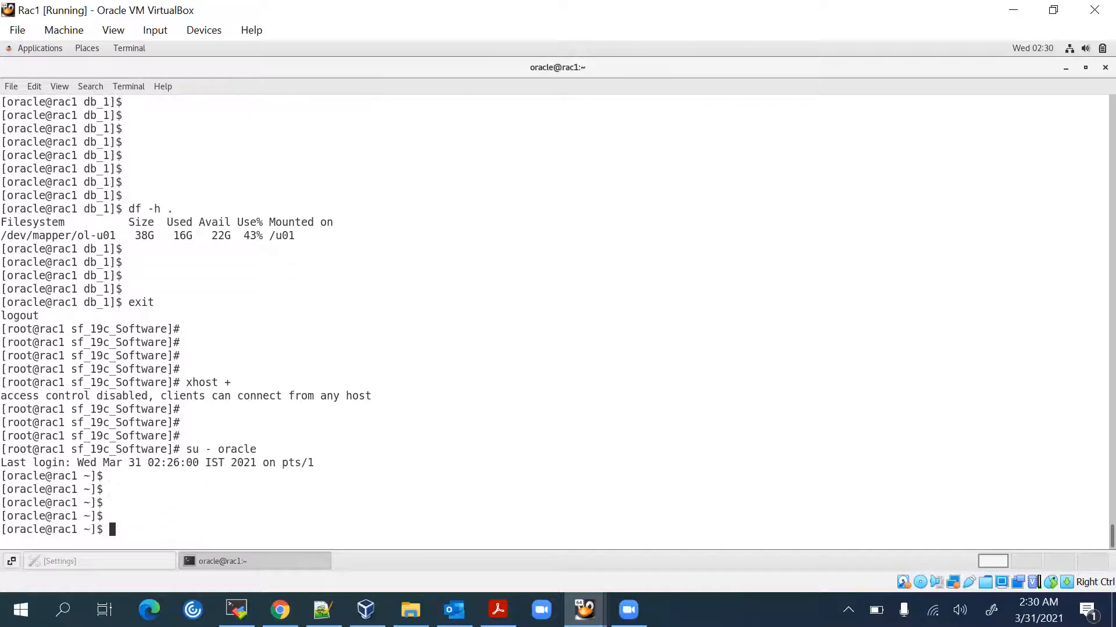
Source the database environment file in the new oracle session with . db.env.
{"action": "key", "text": "Return"}
{"action": "type", "text": ". db.env"}
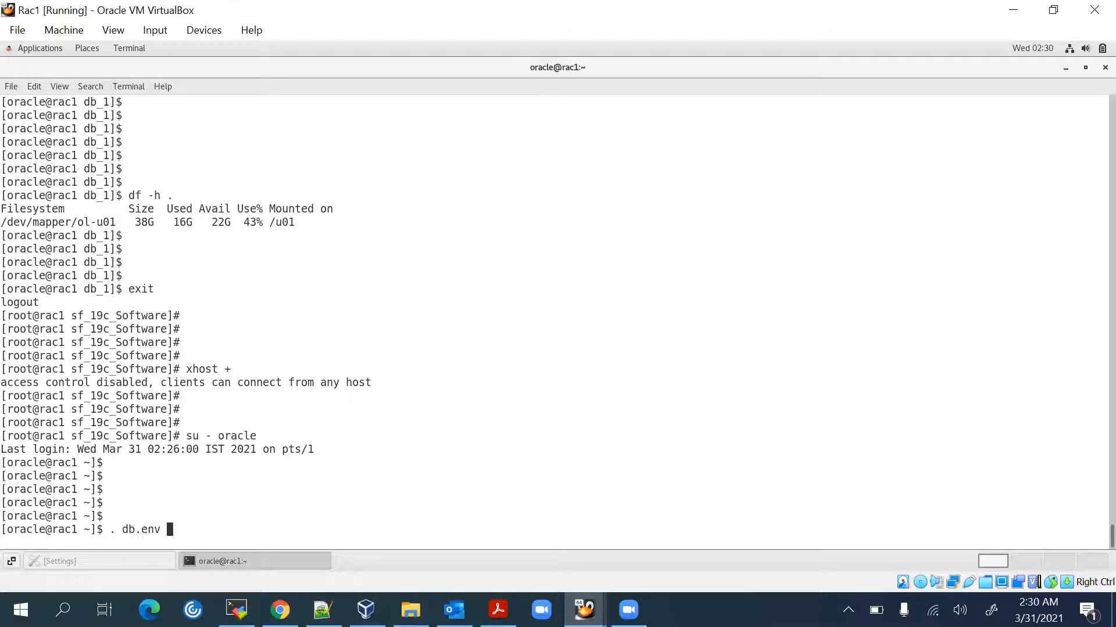
{"action": "key", "text": "Return"}
{"action": "key", "text": "Return"}
{"action": "key", "text": "Return"}
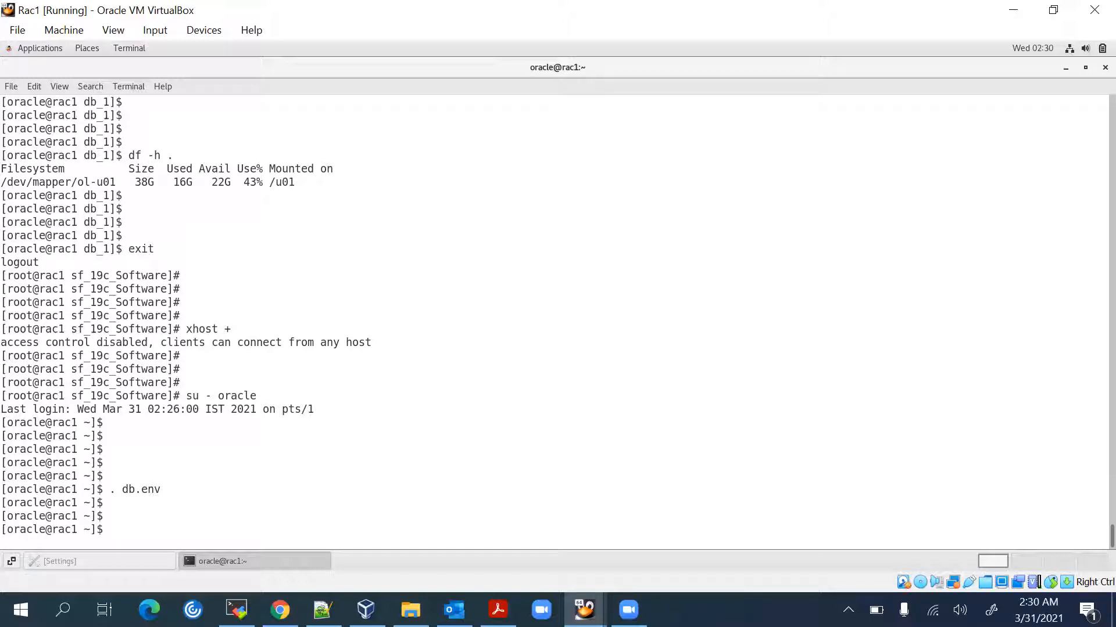
Set the X display for the oracle session by running export DISPLAY=:0.0.
{"action": "type", "text": "eport DISPLAT"}
{"action": "key", "text": "BackSpace"}
{"action": "type", "text": "Y"}
{"action": "key", "text": "BackSpace"}
{"action": "key", "text": "BackSpace"}
{"action": "key", "text": "BackSpace"}
{"action": "key", "text": "BackSpace"}
{"action": "key", "text": "BackSpace"}
{"action": "key", "text": "BackSpace"}
{"action": "key", "text": "BackSpace"}
{"action": "key", "text": "BackSpace"}
{"action": "key", "text": "BackSpace"}
{"action": "key", "text": "BackSpace"}
{"action": "key", "text": "BackSpace"}
{"action": "key", "text": "BackSpace"}
{"action": "type", "text": "x["}
{"action": "key", "text": "BackSpace"}
{"action": "type", "text": "port DISPAY"}
{"action": "key", "text": "Left"}
{"action": "key", "text": "Left"}
{"action": "type", "text": "L"}
{"action": "key", "text": "End"}
{"action": "type", "text": "=:0.0"}
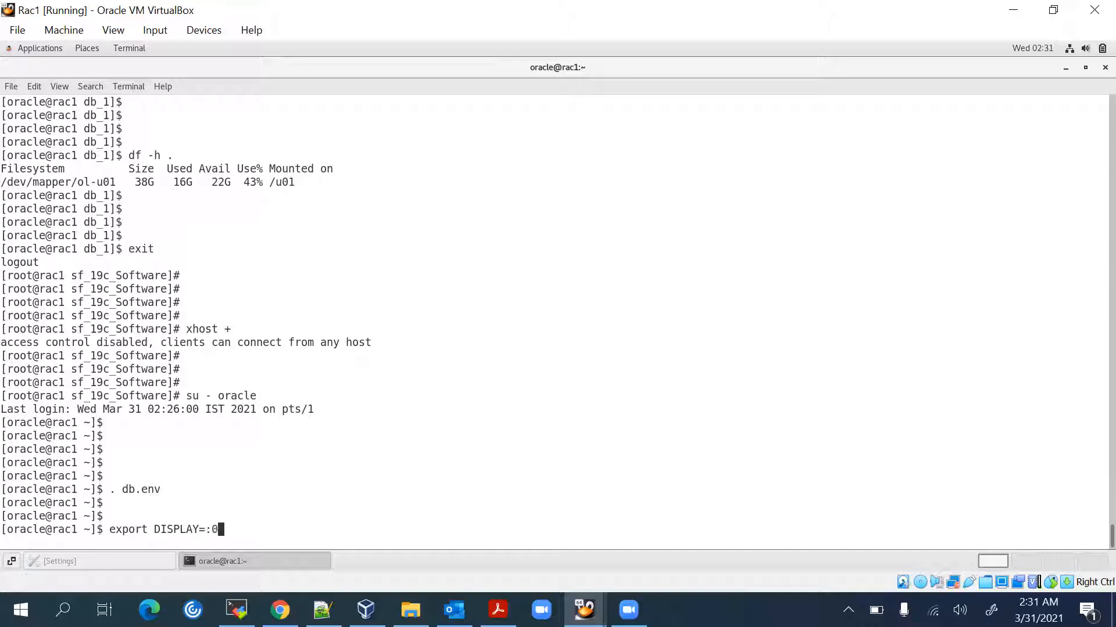
{"action": "key", "text": "Return"}
{"action": "key", "text": "Return"}
{"action": "key", "text": "Return"}
{"action": "key", "text": "Return"}
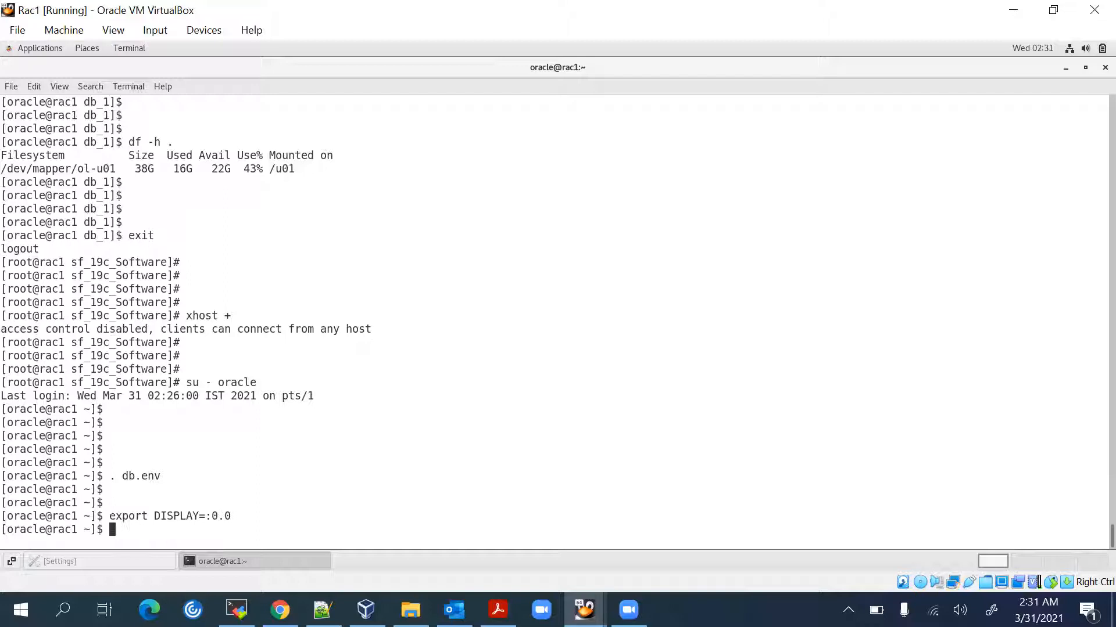
Change to the database home with cd $ORACLE_HOME and list the extracted files with ls -ltr.
{"action": "type", "text": "cd "}
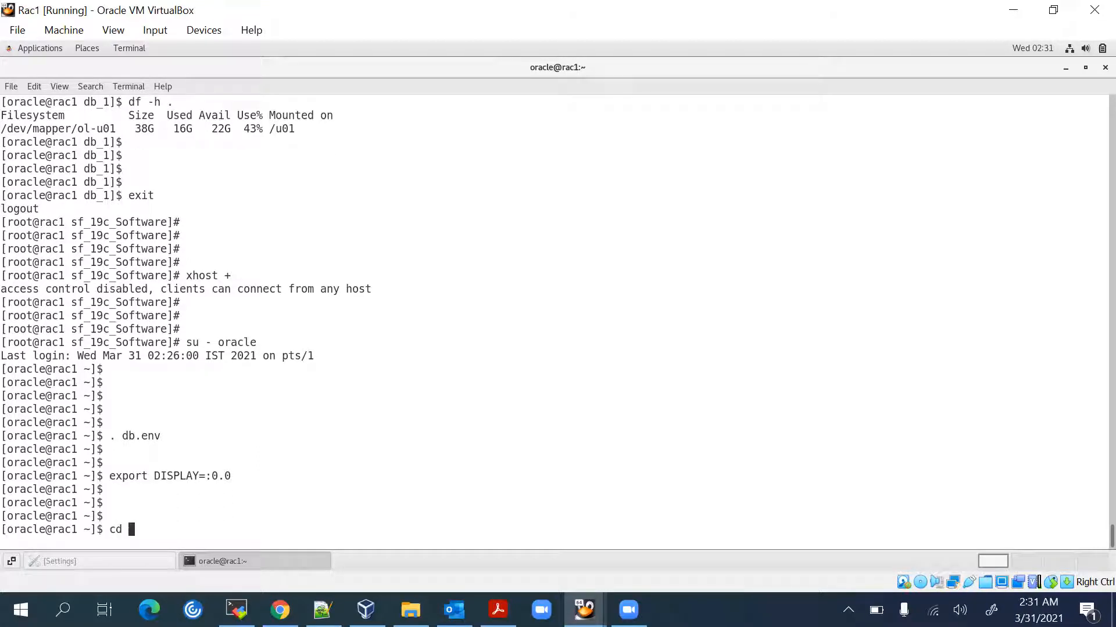
{"action": "type", "text": "$ORAC"}
{"action": "key", "text": "BackSpace"}
{"action": "key", "text": "BackSpace"}
{"action": "key", "text": "BackSpace"}
{"action": "key", "text": "BackSpace"}
{"action": "type", "text": "ORACLE_HOME"}
{"action": "key", "text": "Return"}
{"action": "key", "text": "Return"}
{"action": "key", "text": "Return"}
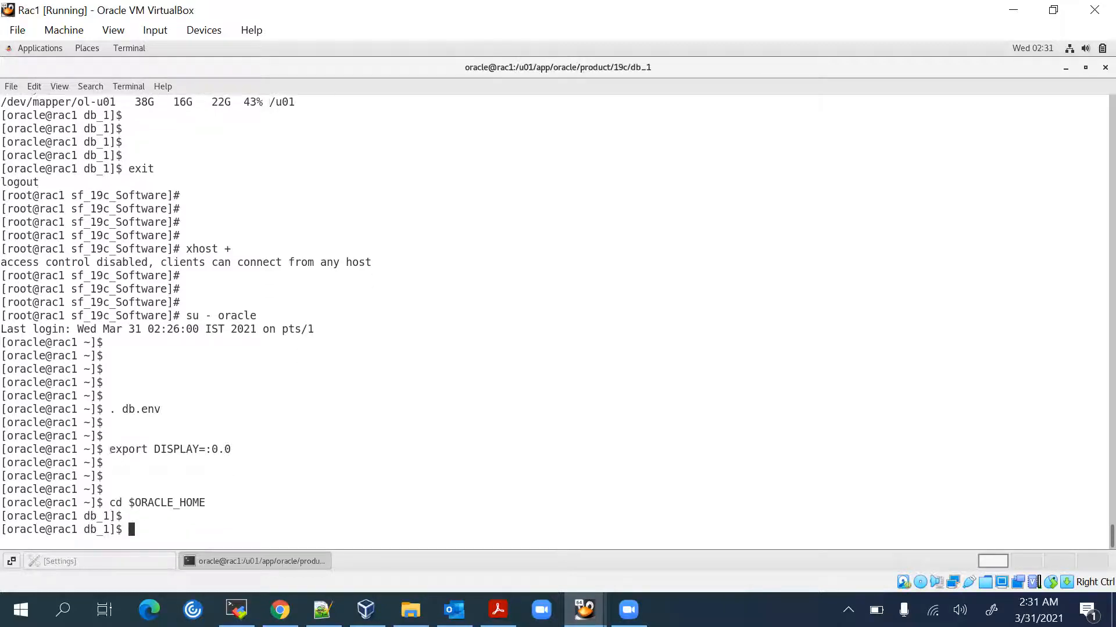
{"action": "type", "text": "ls -ltr"}
{"action": "key", "text": "Return"}
{"action": "key", "text": "Return"}
{"action": "key", "text": "Return"}
{"action": "key", "text": "Return"}
Delete the extracted archive LINUX.X64_193000_db_home.zip from the database home with rm -rf.
{"action": "type", "text": "rm -rf"}
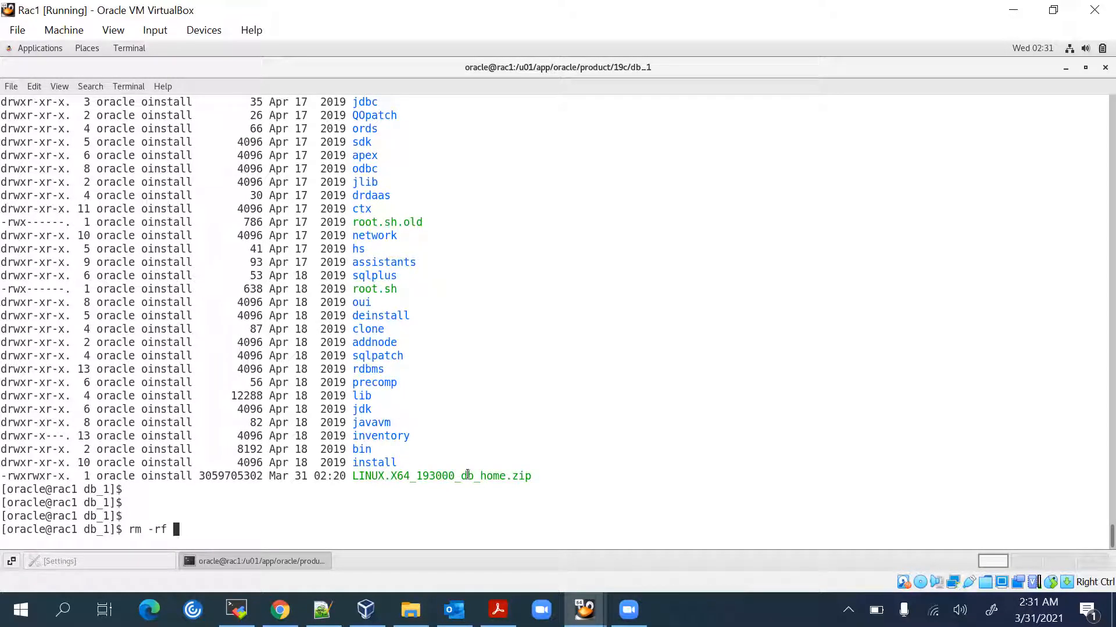
{"action": "double_click", "coordinate": [463, 477]}
{"action": "middle_click", "coordinate": [458, 500]}
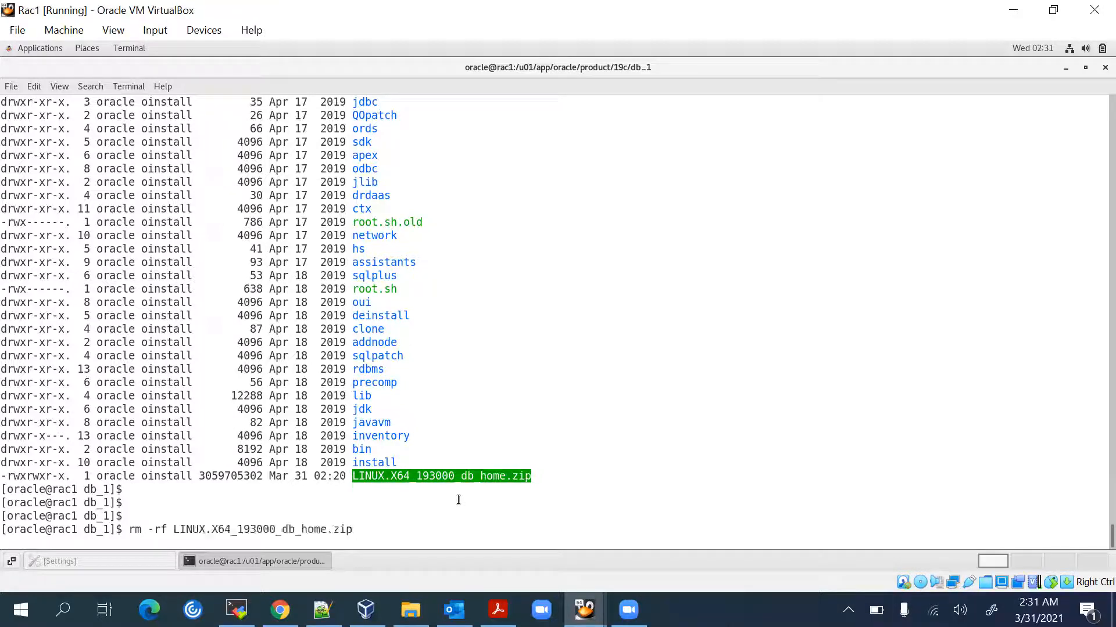
{"action": "key", "text": "Return"}
{"action": "key", "text": "Return"}
{"action": "key", "text": "Return"}
{"action": "key", "text": "Return"}
{"action": "key", "text": "Return"}
Launch the Oracle Database 19c setup wizard from the database home with ./runInstaller.
{"action": "type", "text": "."}
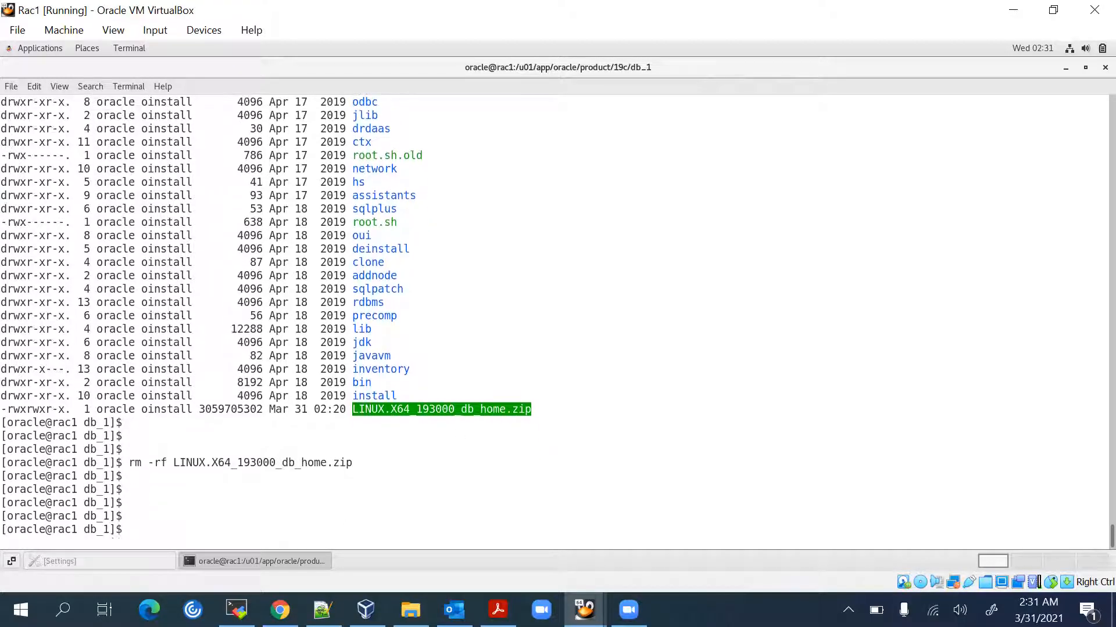
{"action": "type", "text": "/runInstaller"}
{"action": "key", "text": "Return"}
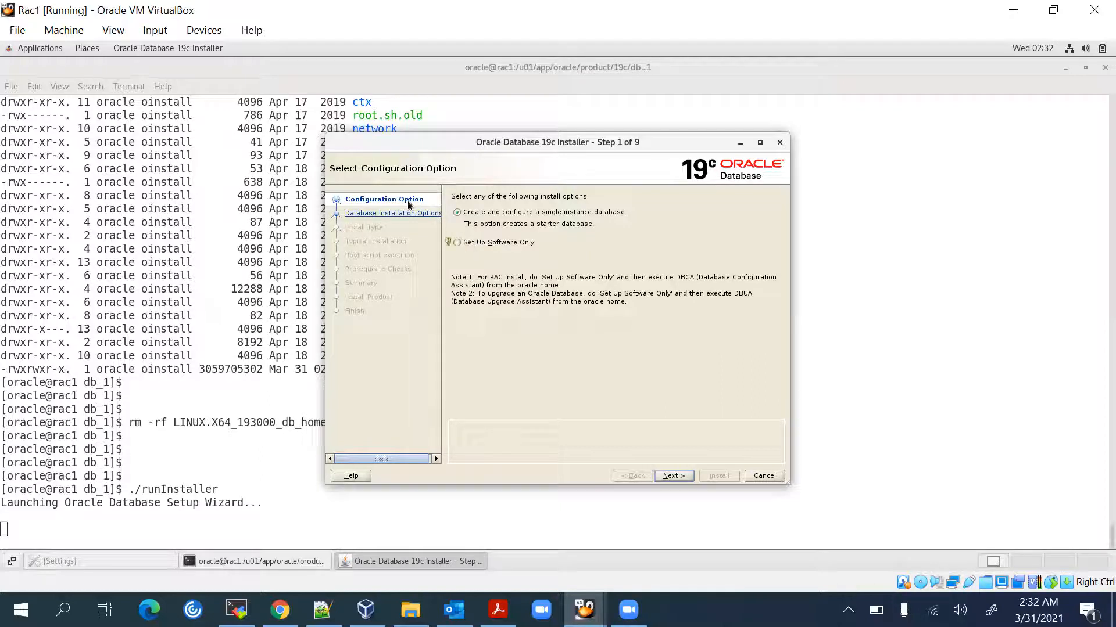
Choose Set Up Software Only and proceed with Oracle Real Application Clusters database installation to the node selection page.
{"action": "left_click", "coordinate": [471, 246]}
{"action": "left_click", "coordinate": [673, 477]}
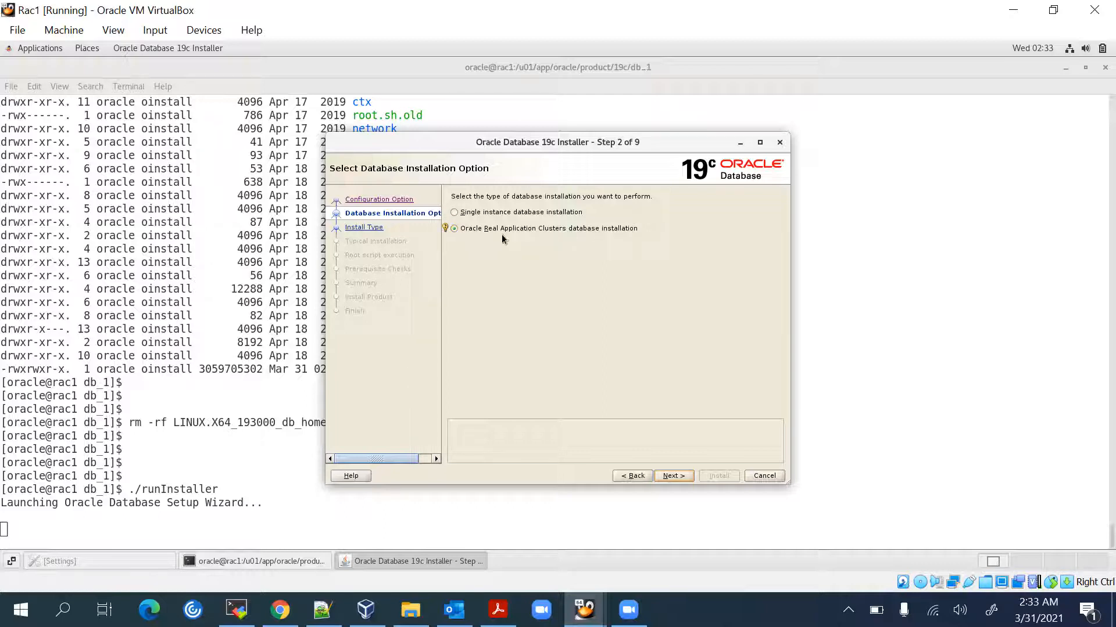
{"action": "left_click", "coordinate": [676, 478]}
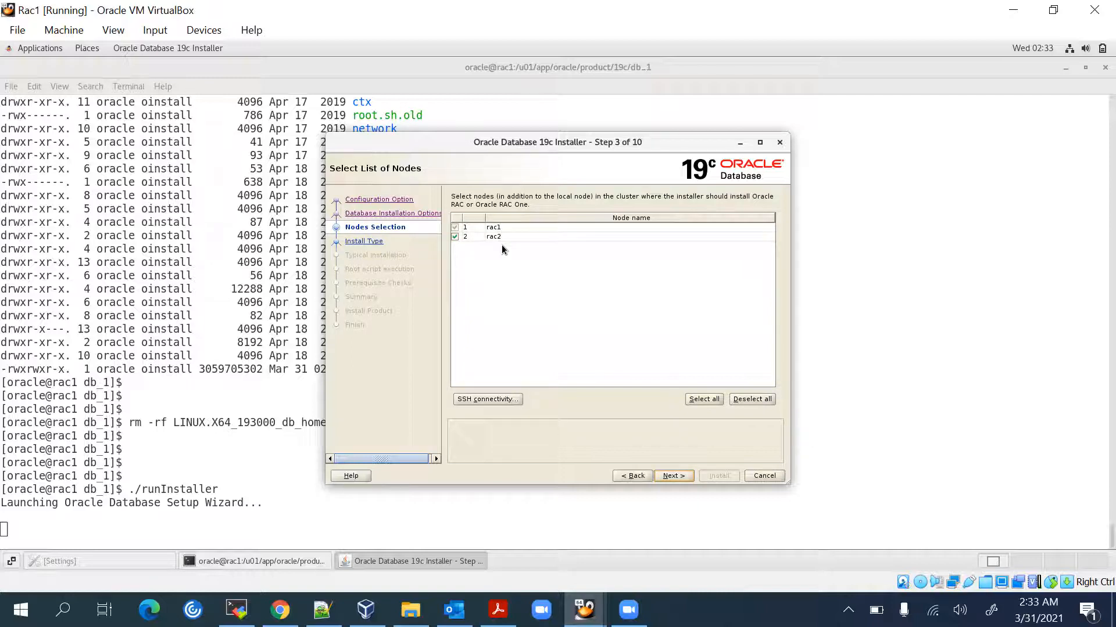
Keep both cluster nodes selected, choose Enterprise Edition, and accept /u01/app/oracle as the Oracle base.
{"action": "left_click", "coordinate": [674, 476]}
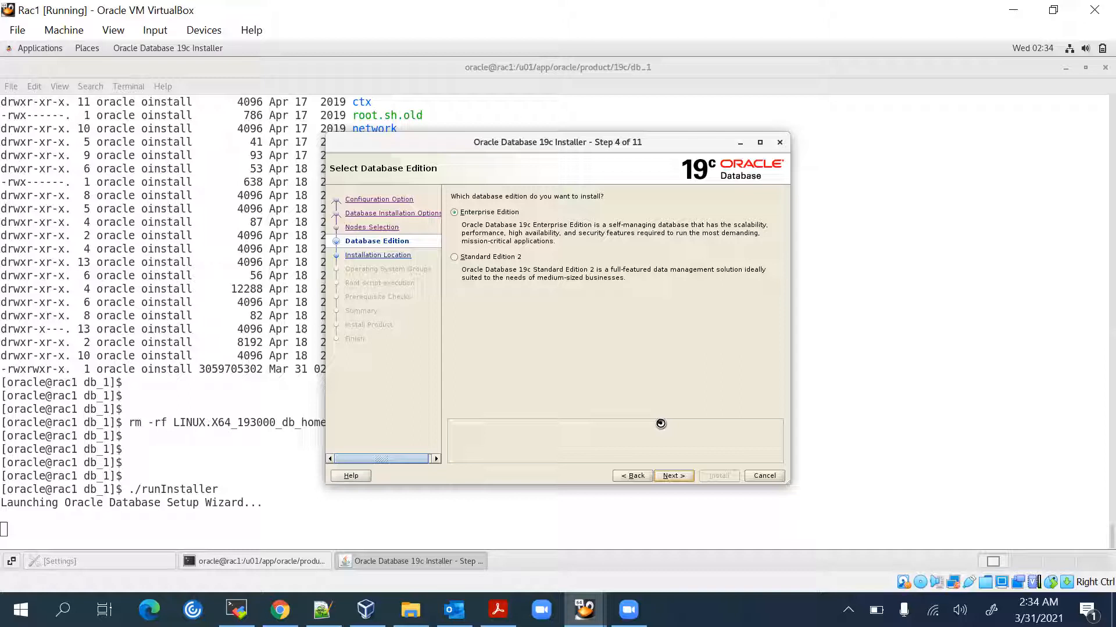
{"action": "left_click", "coordinate": [488, 215]}
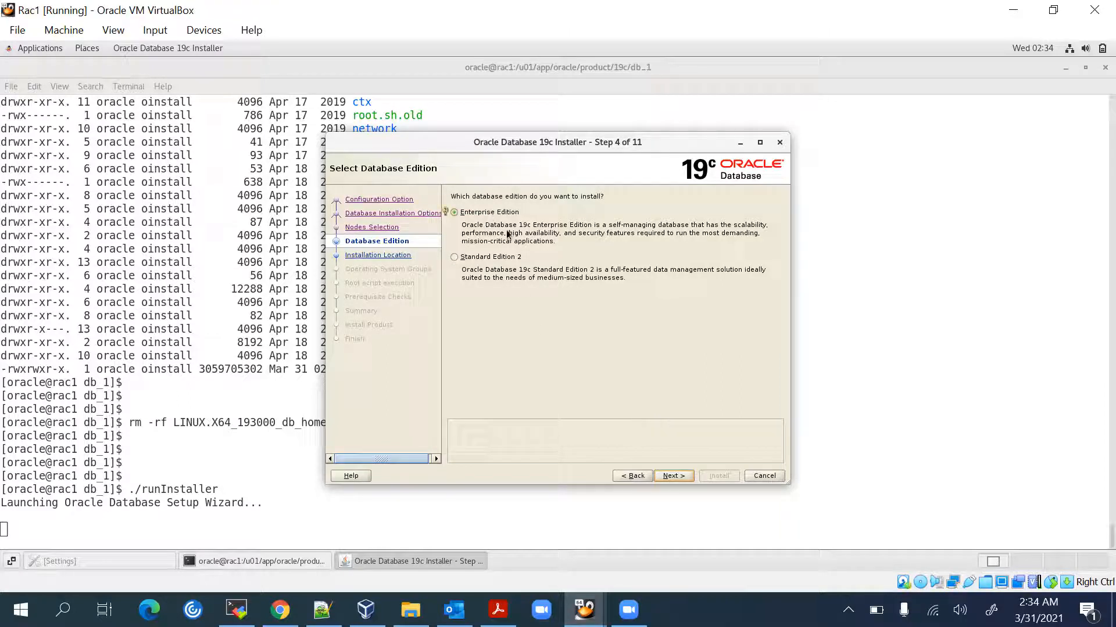
{"action": "left_click", "coordinate": [671, 476]}
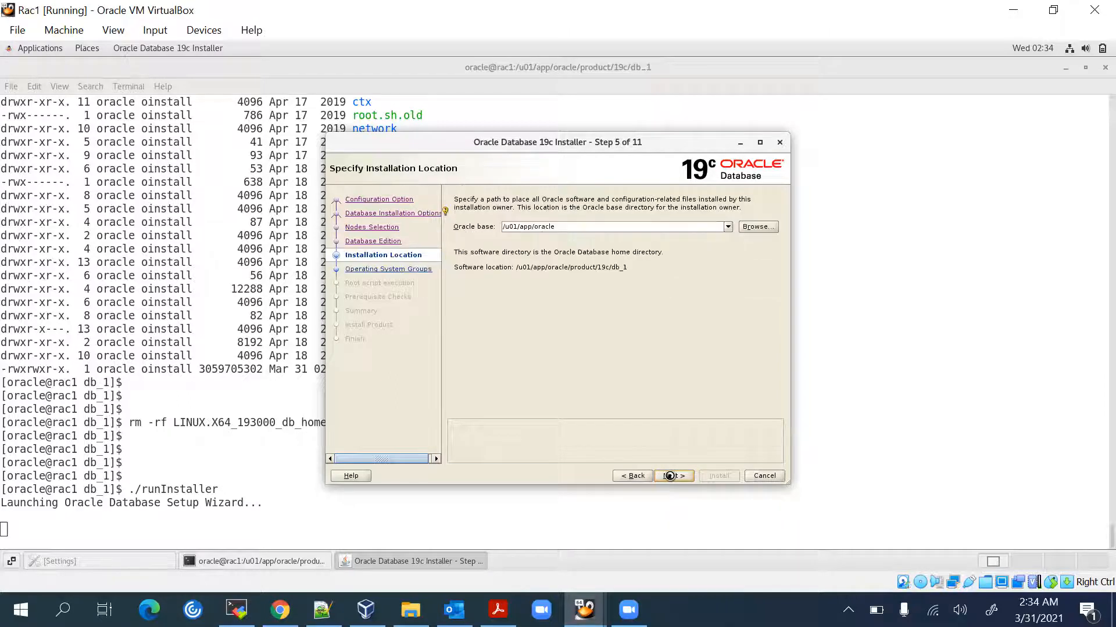
{"action": "left_click", "coordinate": [526, 231]}
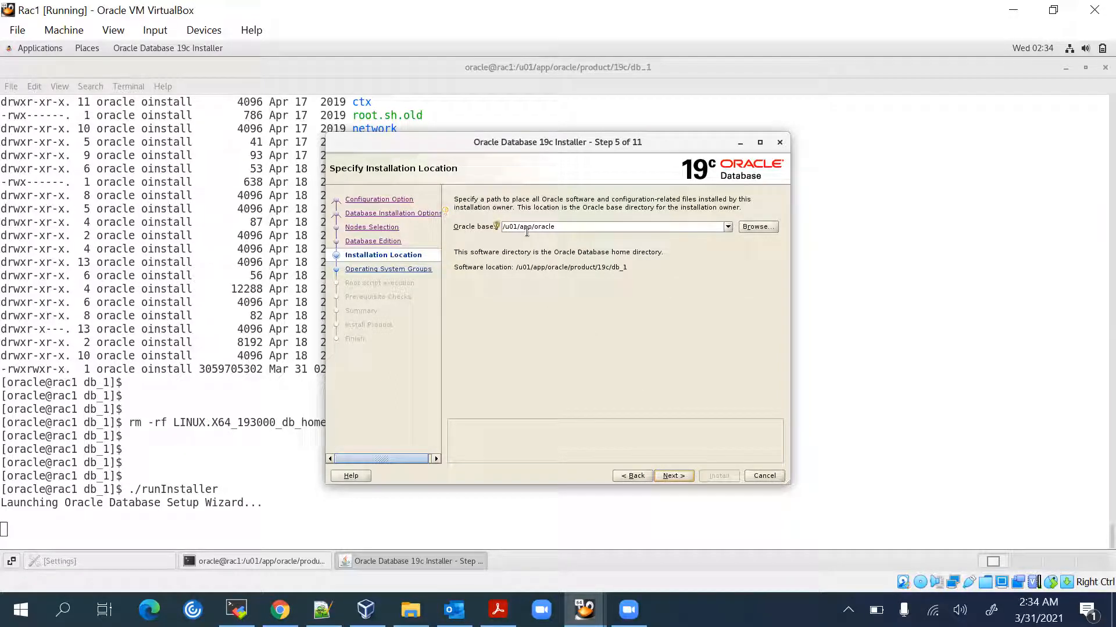
{"action": "left_click", "coordinate": [676, 476]}
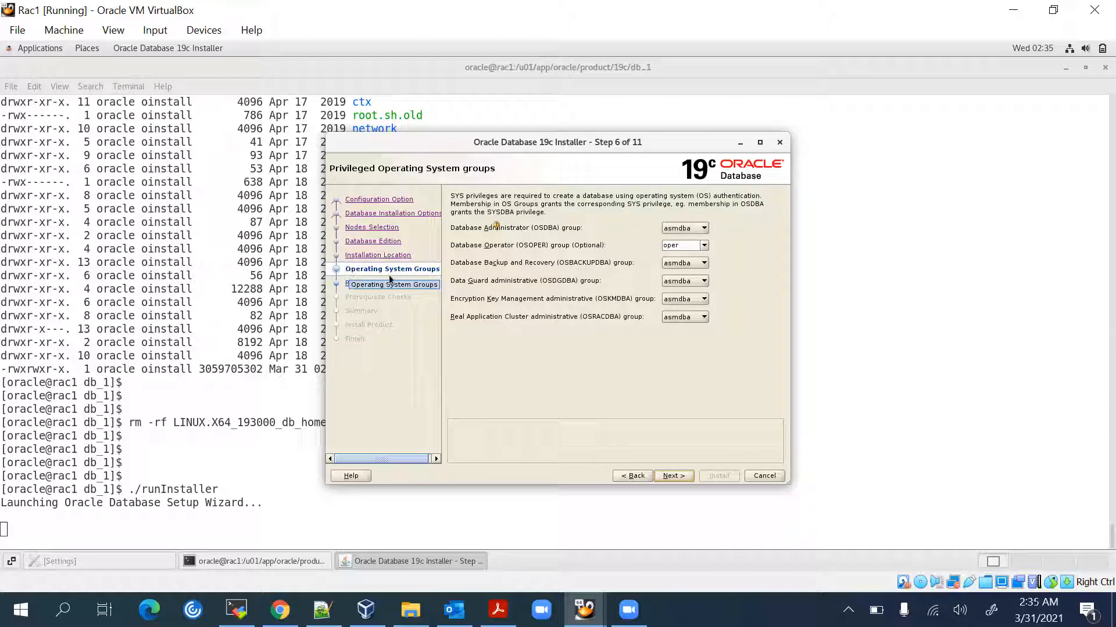
Set all six privileged operating system groups, from OSDBA to OSRACDBA, to oinstall and proceed to root script execution.
{"action": "left_click", "coordinate": [703, 245]}
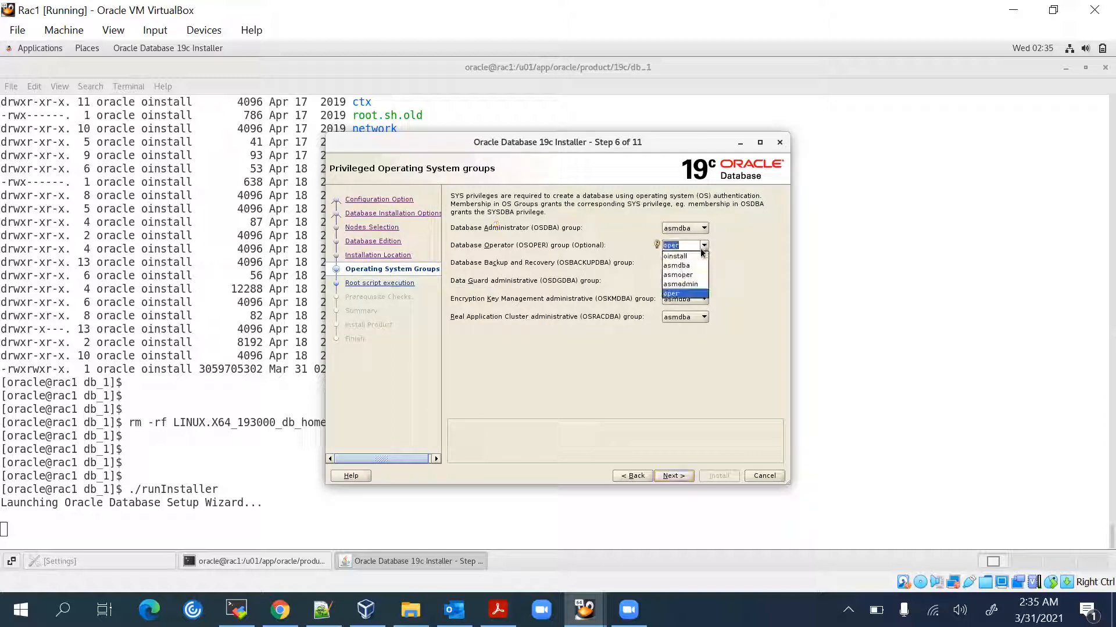
{"action": "left_click", "coordinate": [683, 254]}
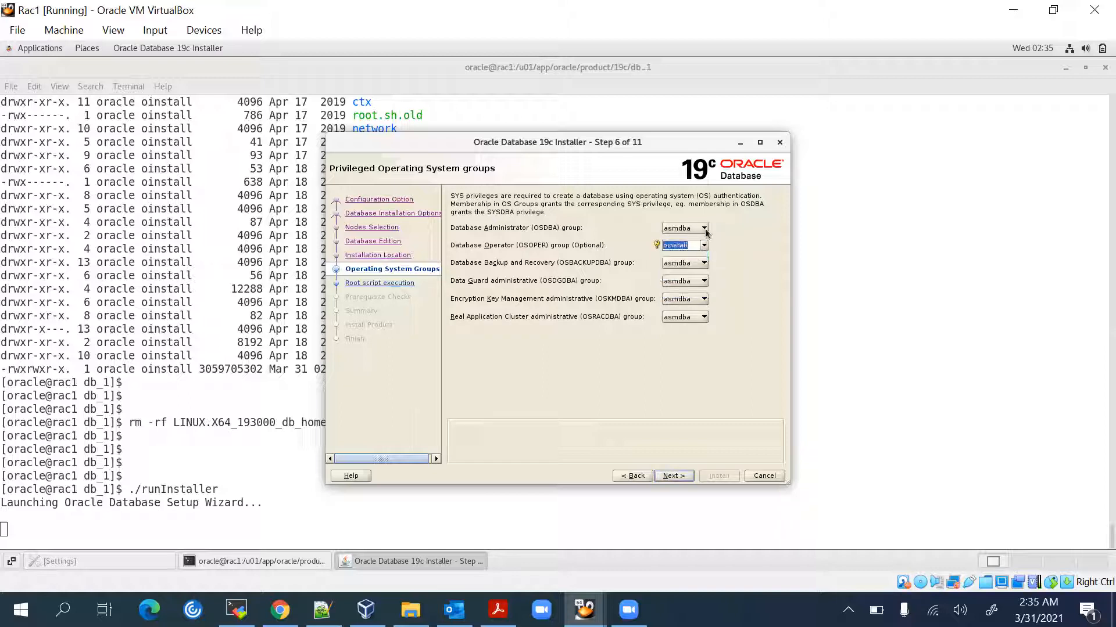
{"action": "left_click", "coordinate": [704, 229]}
{"action": "left_click", "coordinate": [691, 255]}
{"action": "left_click", "coordinate": [699, 263]}
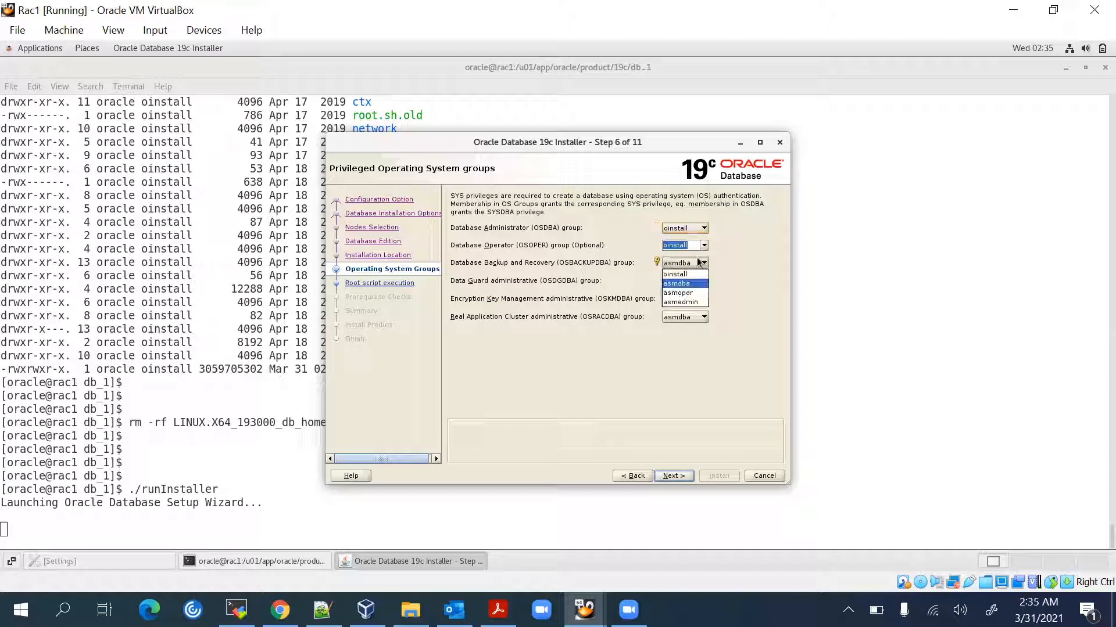
{"action": "left_click", "coordinate": [696, 274]}
{"action": "left_click", "coordinate": [695, 282]}
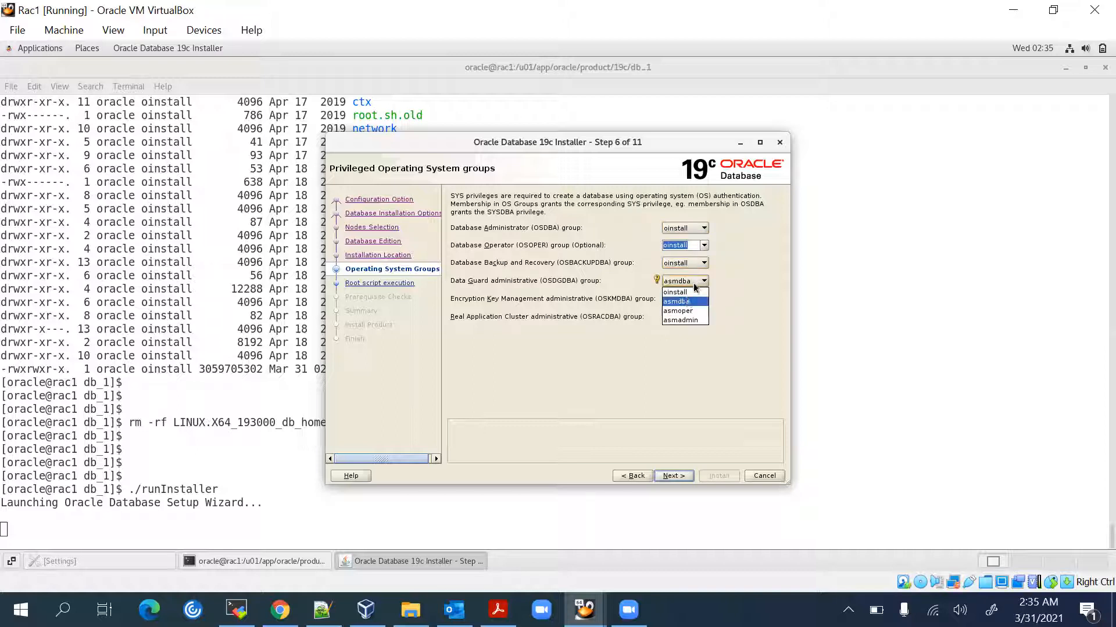
{"action": "left_click", "coordinate": [689, 292]}
{"action": "left_click", "coordinate": [693, 300]}
{"action": "left_click", "coordinate": [689, 310]}
{"action": "left_click", "coordinate": [692, 317]}
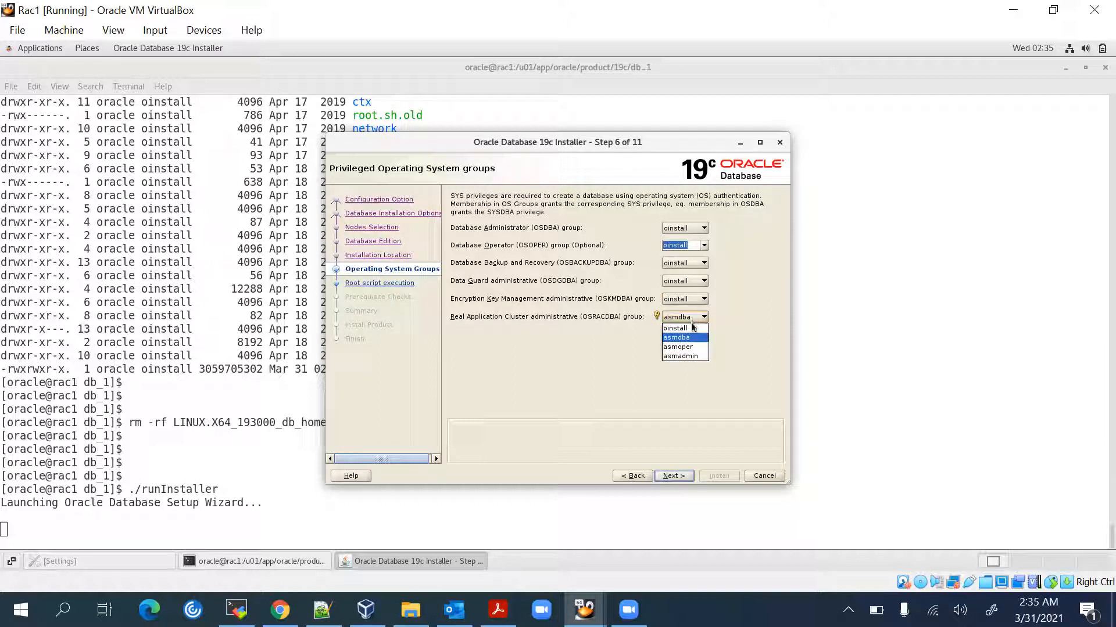
{"action": "left_click", "coordinate": [690, 329]}
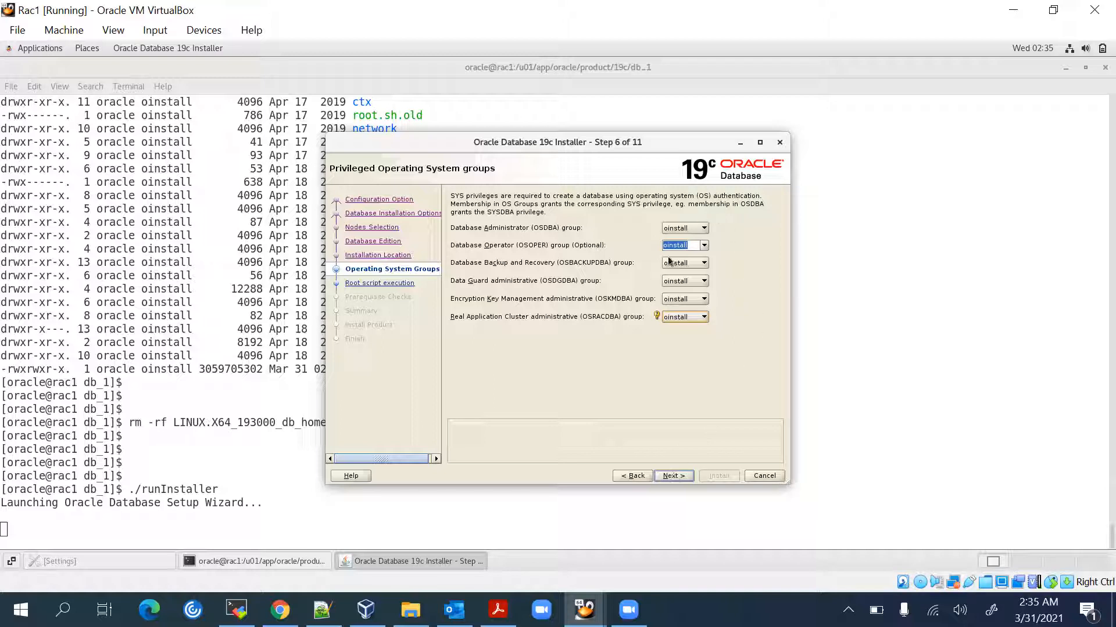
{"action": "left_click", "coordinate": [678, 476]}
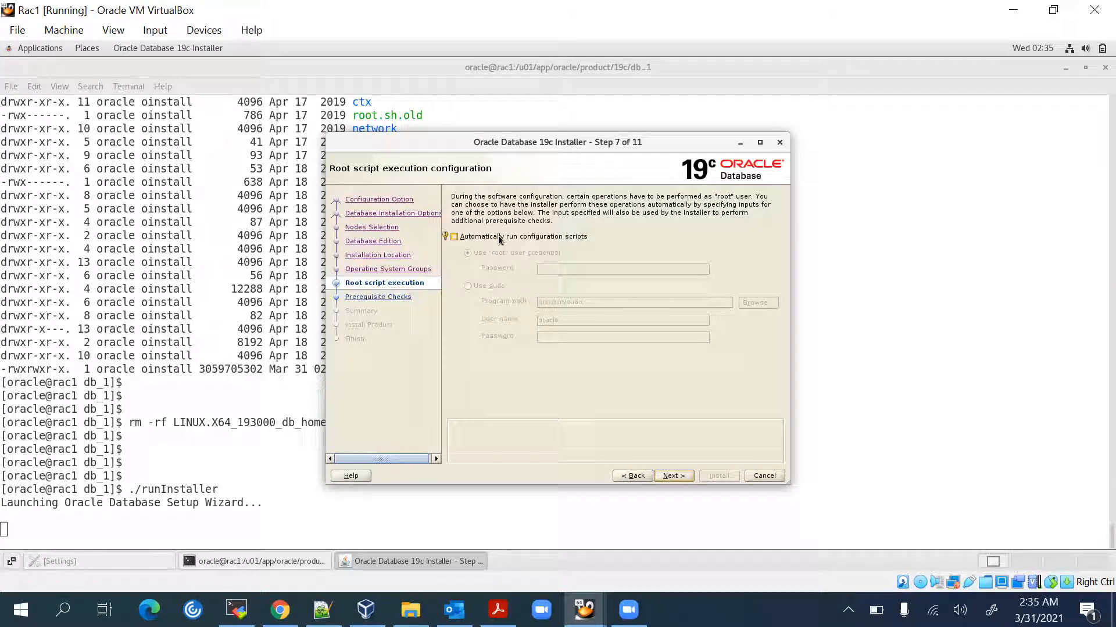
Leave automatic configuration scripts off, ignore all failed prerequisite checks, and continue to the installation summary.
{"action": "left_click", "coordinate": [678, 476]}
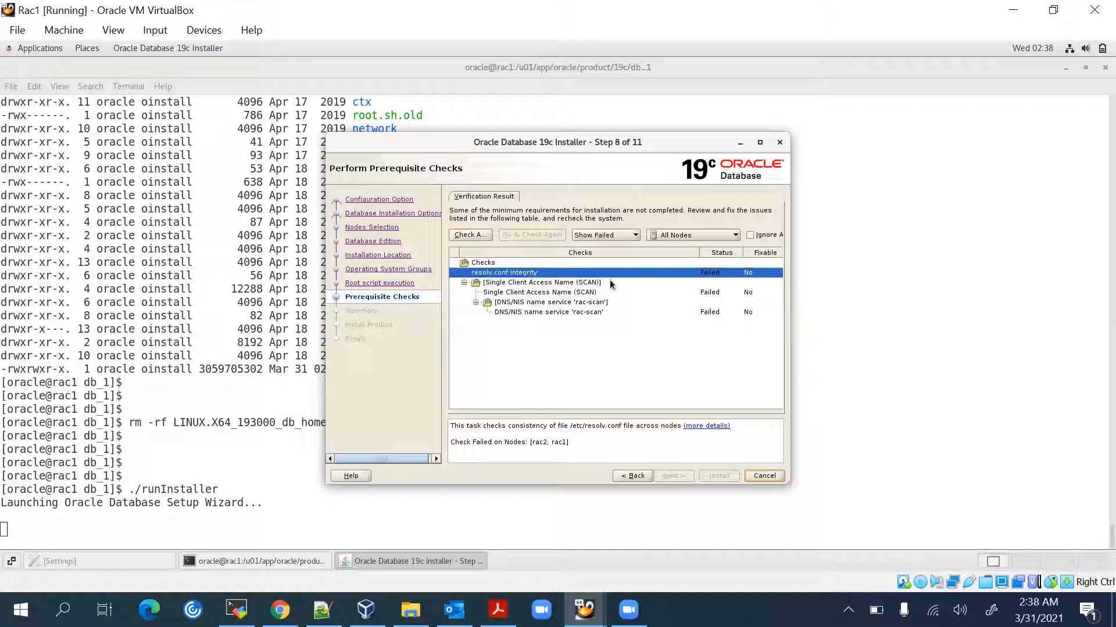
{"action": "left_click", "coordinate": [750, 234]}
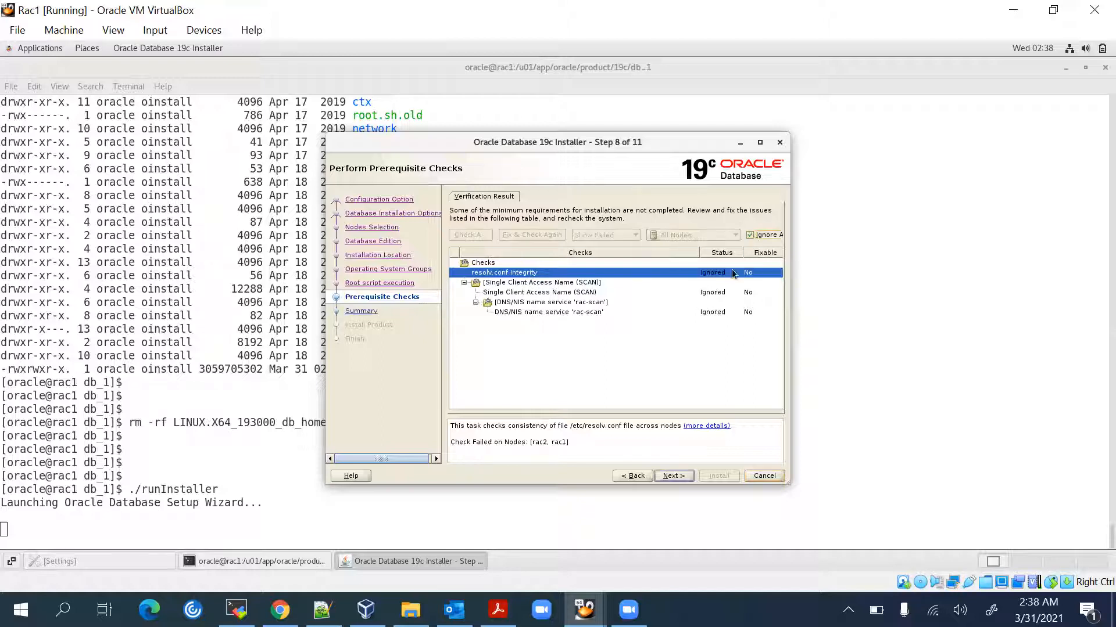
{"action": "left_click", "coordinate": [683, 476]}
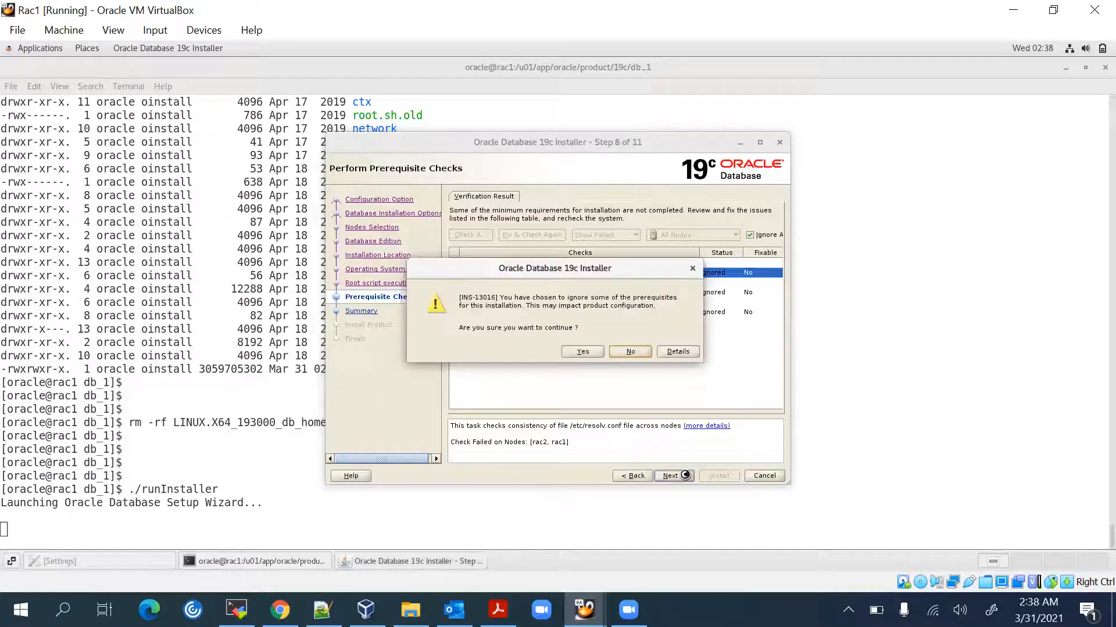
{"action": "left_click", "coordinate": [587, 352]}
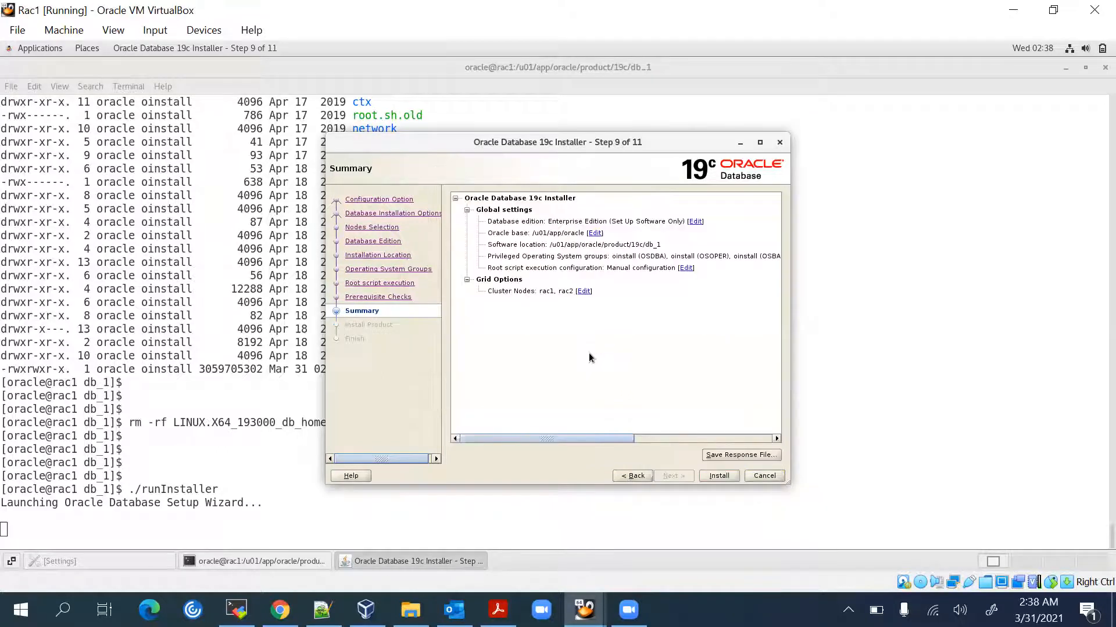
Start the software installation and show its detailed progress in an enlarged Details window moved clear of the installer.
{"action": "left_click", "coordinate": [720, 476]}
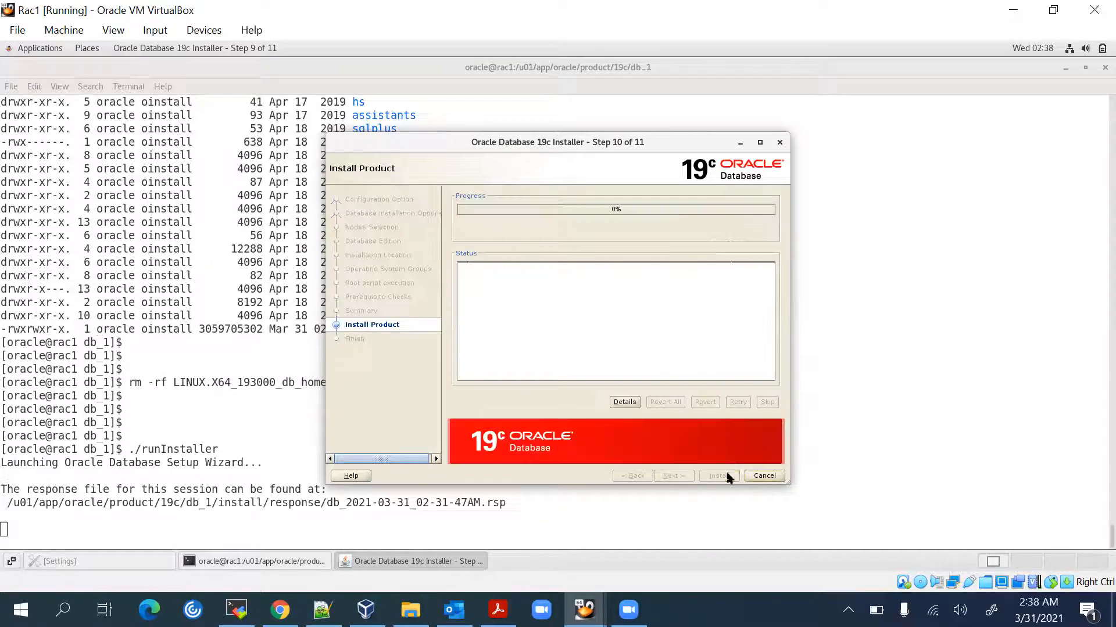
{"action": "left_click", "coordinate": [623, 404]}
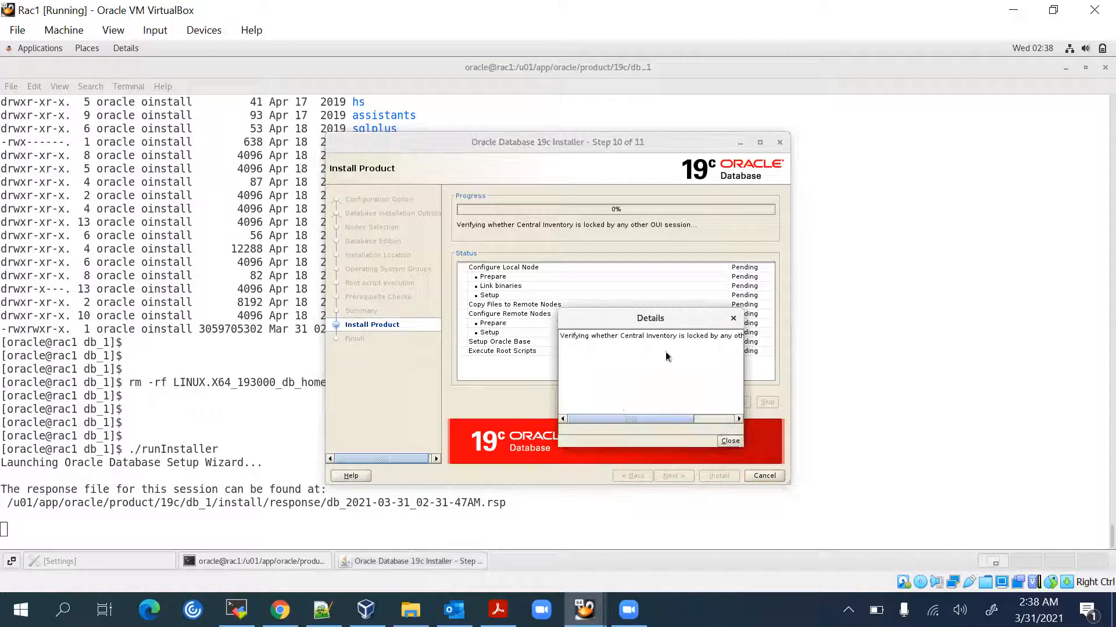
{"action": "left_click_drag", "start_coordinate": [739, 397], "coordinate": [901, 377]}
{"action": "left_click_drag", "start_coordinate": [789, 319], "coordinate": [895, 366]}
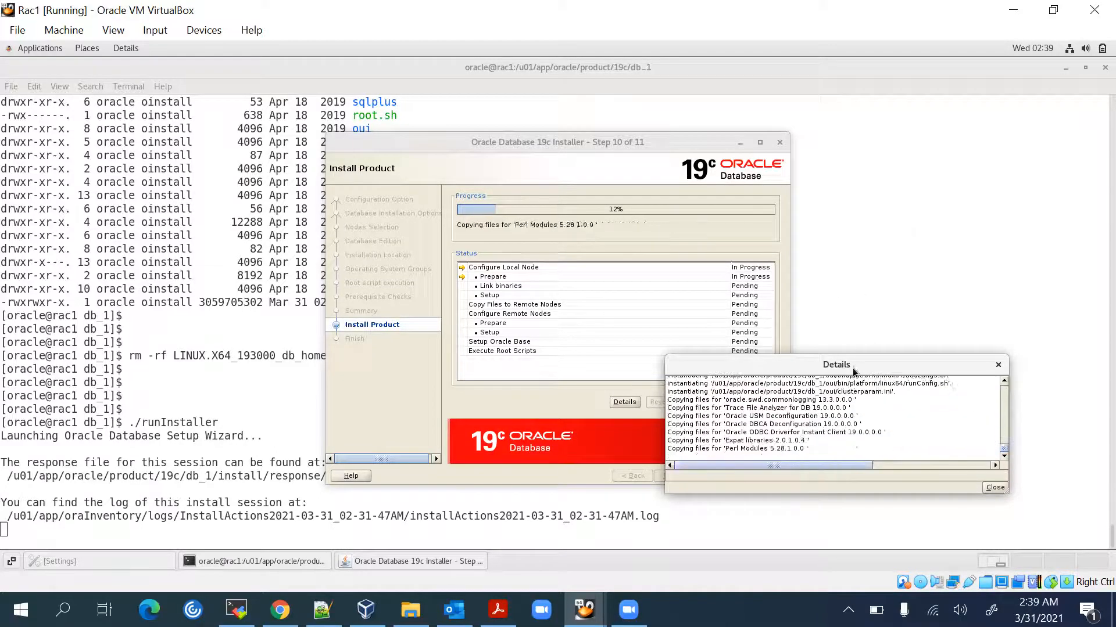
{"action": "left_click_drag", "start_coordinate": [853, 364], "coordinate": [871, 394]}
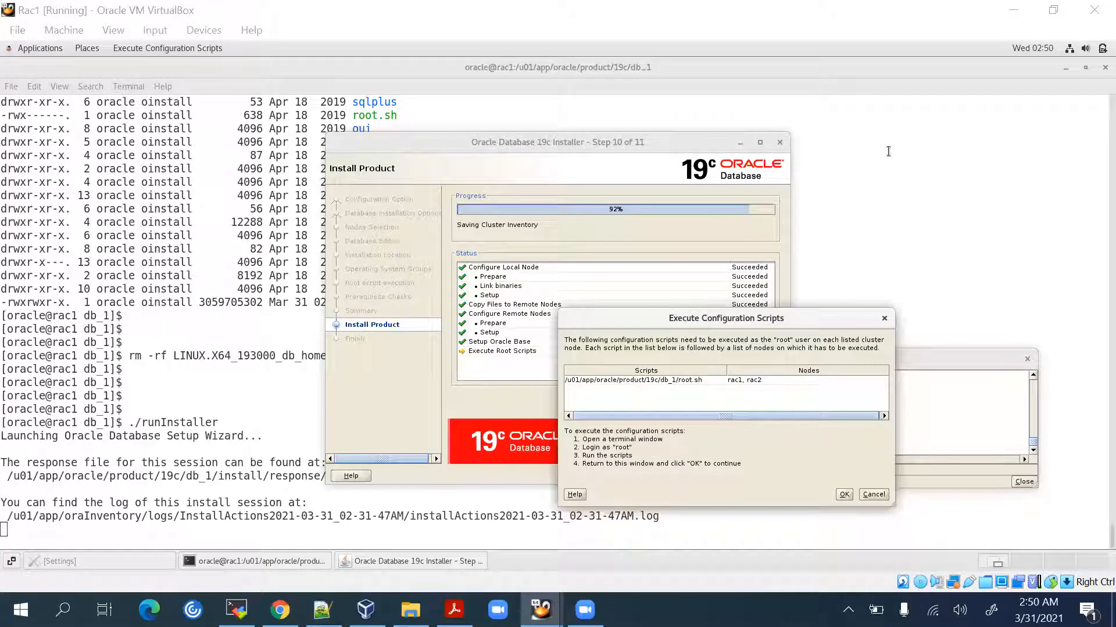
Move the Execute Configuration Scripts dialog aside and open a new root terminal tab on rac1.
{"action": "left_click_drag", "start_coordinate": [817, 321], "coordinate": [916, 334]}
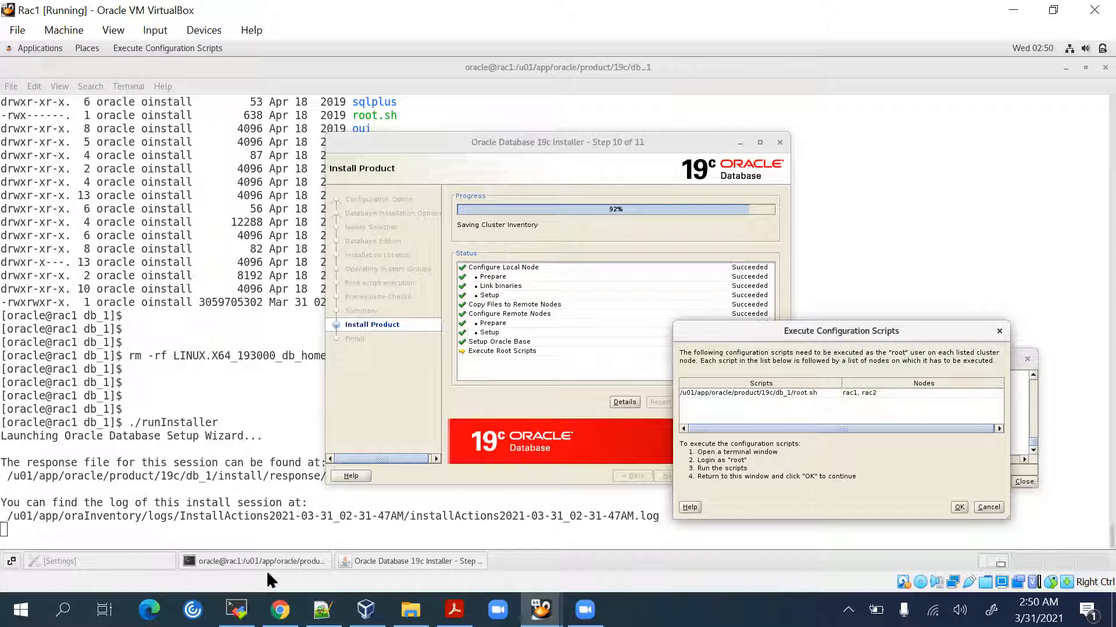
{"action": "left_click", "coordinate": [19, 87]}
{"action": "left_click", "coordinate": [13, 88]}
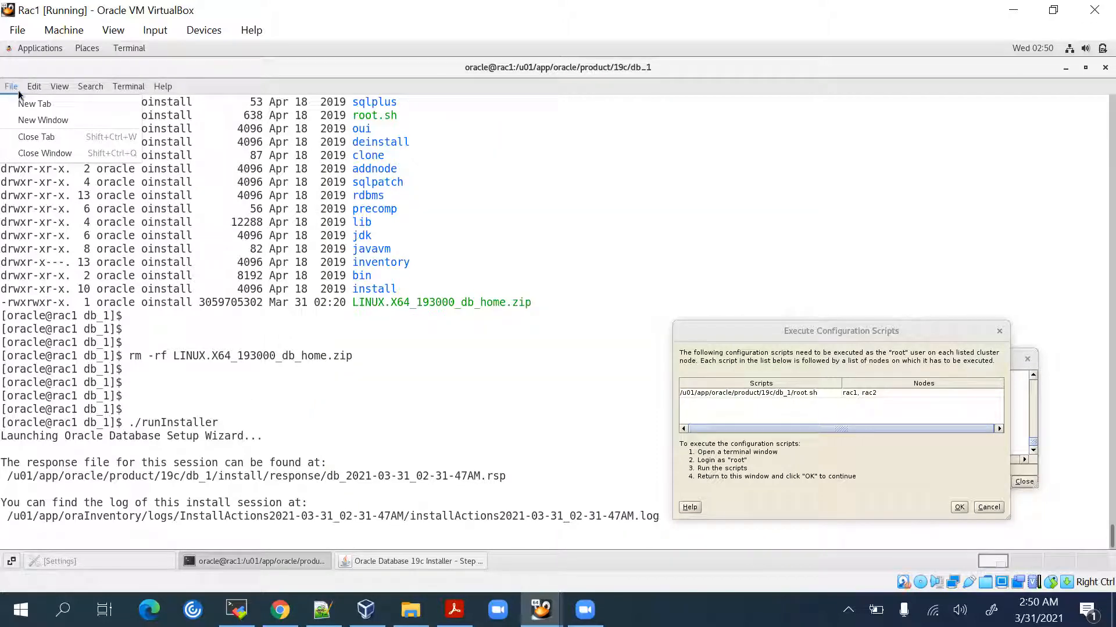
{"action": "left_click", "coordinate": [29, 104]}
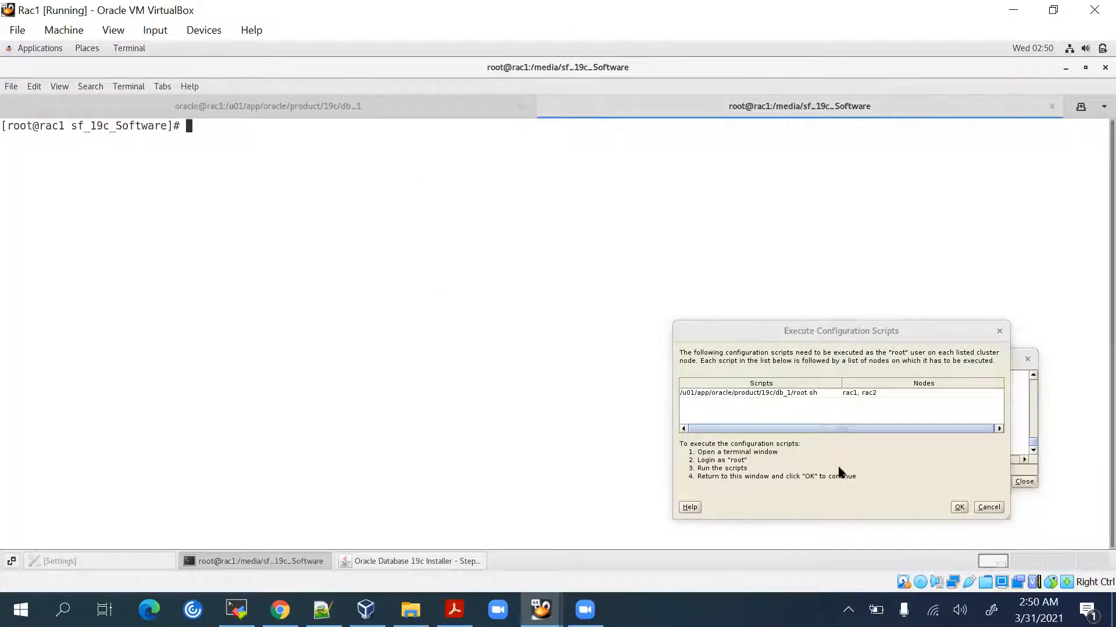
Copy the listed script path and run sh /u01/app/oracle/product/19c/db_1/root.sh on rac1, accepting the default local bin directory.
{"action": "double_click", "coordinate": [779, 394]}
{"action": "key", "text": "ctrl+c"}
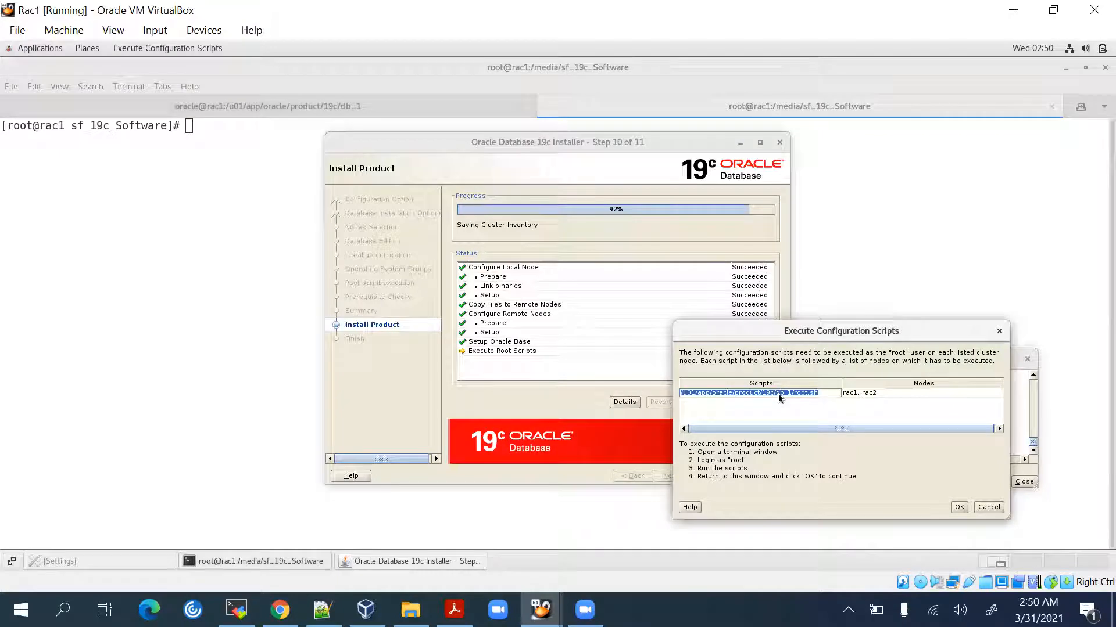
{"action": "left_click", "coordinate": [243, 173]}
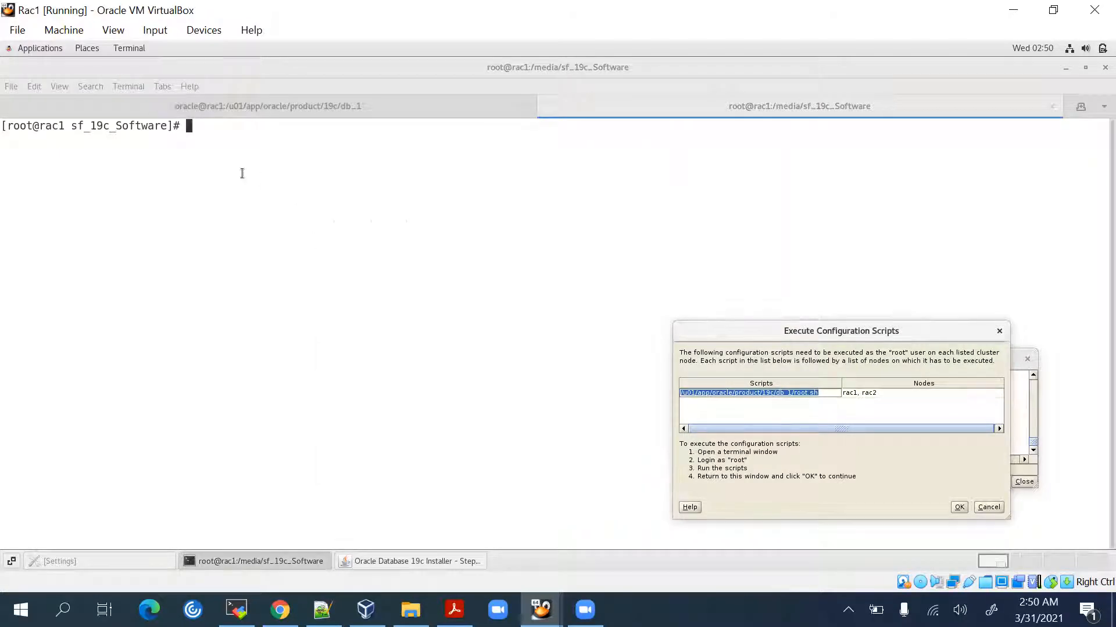
{"action": "type", "text": "sh"}
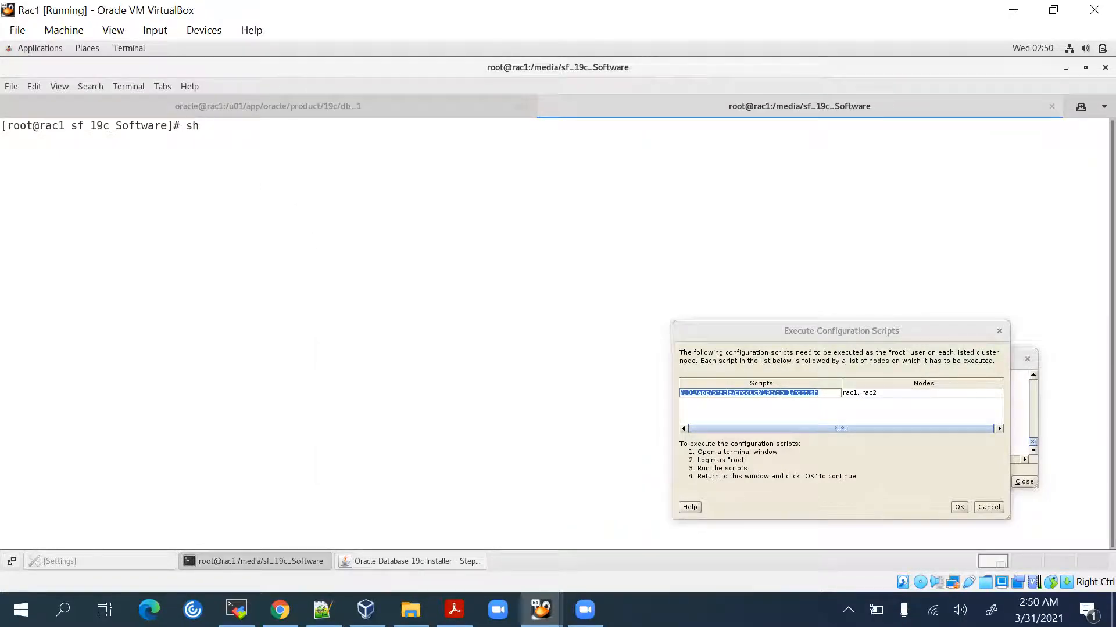
{"action": "right_click", "coordinate": [244, 175]}
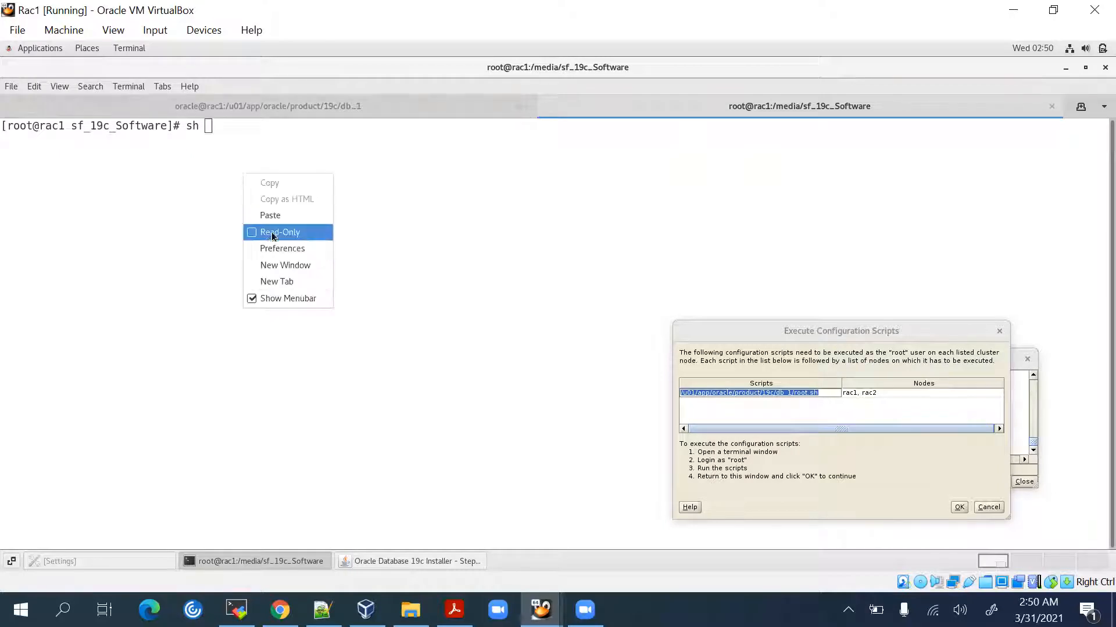
{"action": "left_click", "coordinate": [281, 215]}
{"action": "key", "text": "Return"}
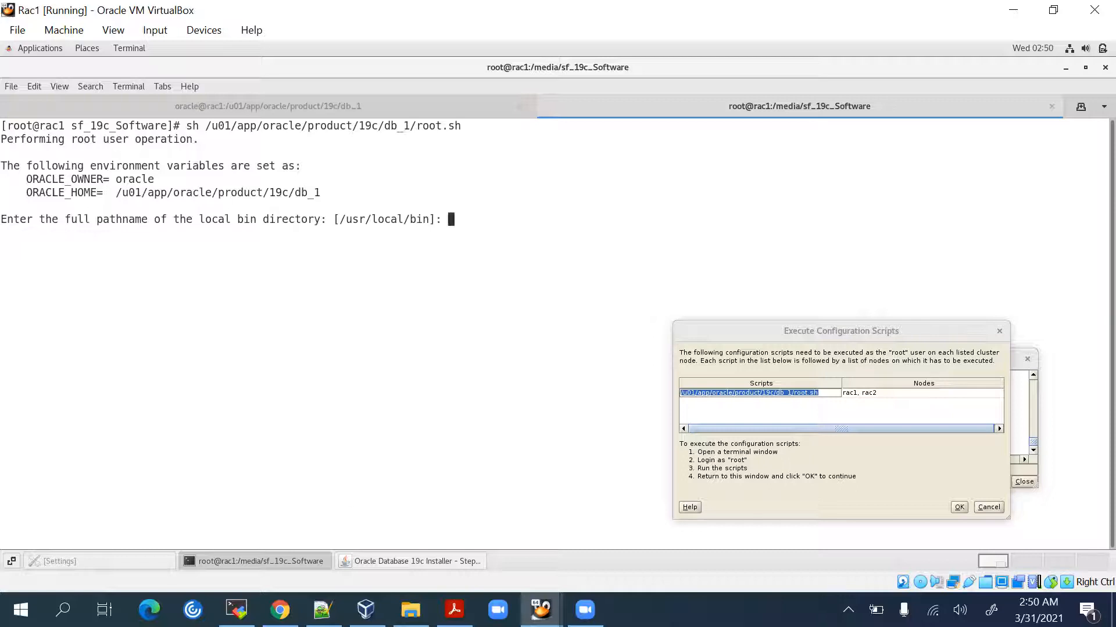
{"action": "key", "text": "Return"}
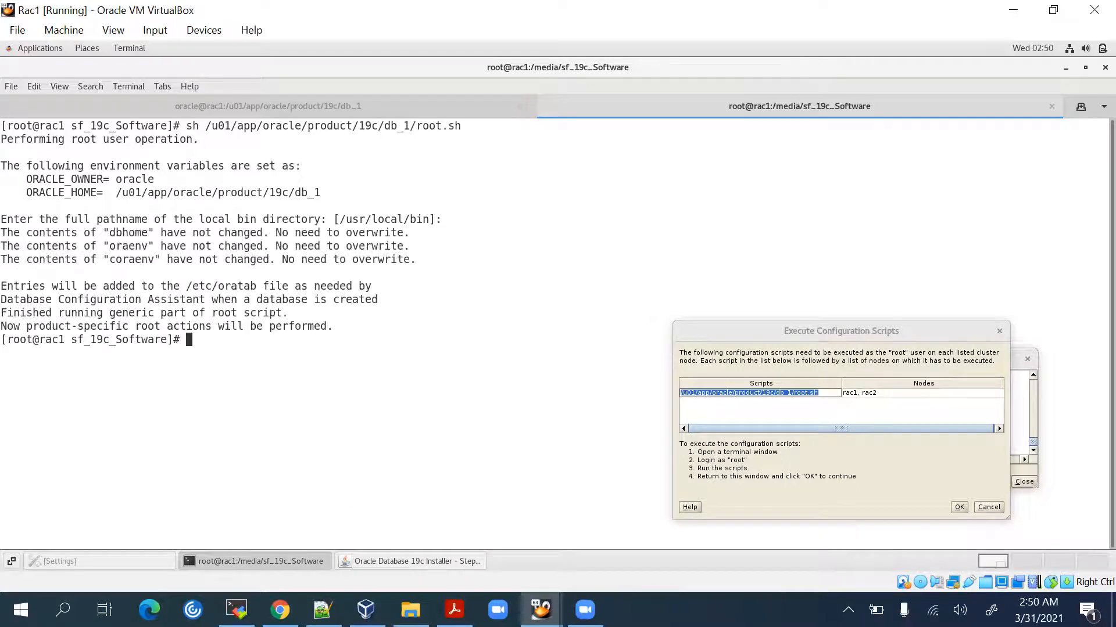
{"action": "key", "text": "Return"}
Connect to the second node with ssh rac2, accepting the host key with yes and entering the root password.
{"action": "type", "text": "ssh "}
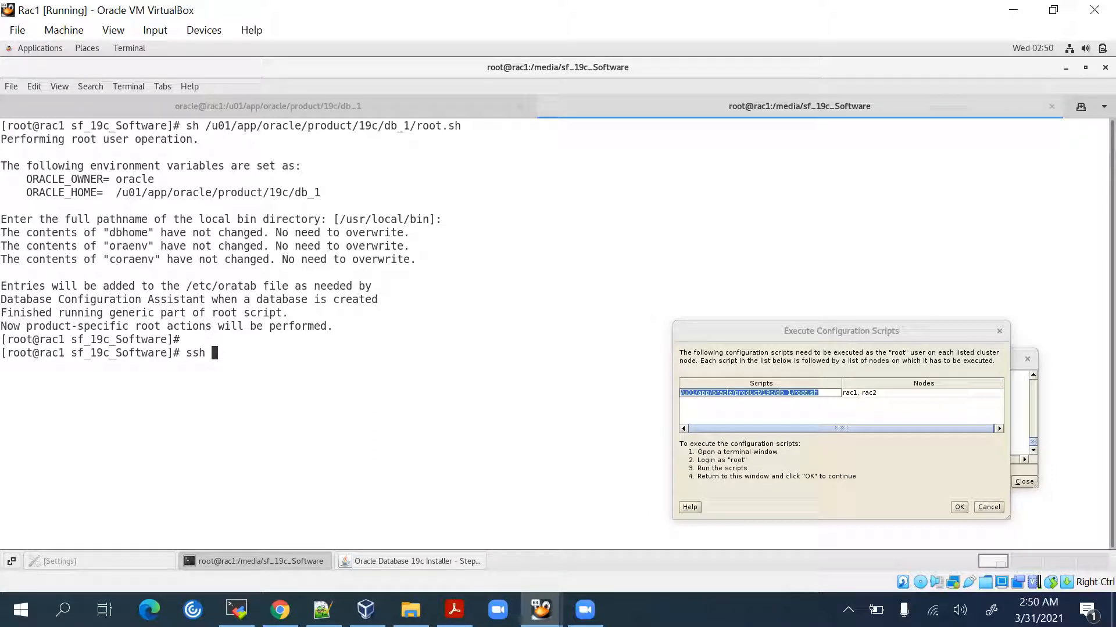
{"action": "type", "text": "rac2"}
{"action": "key", "text": "Return"}
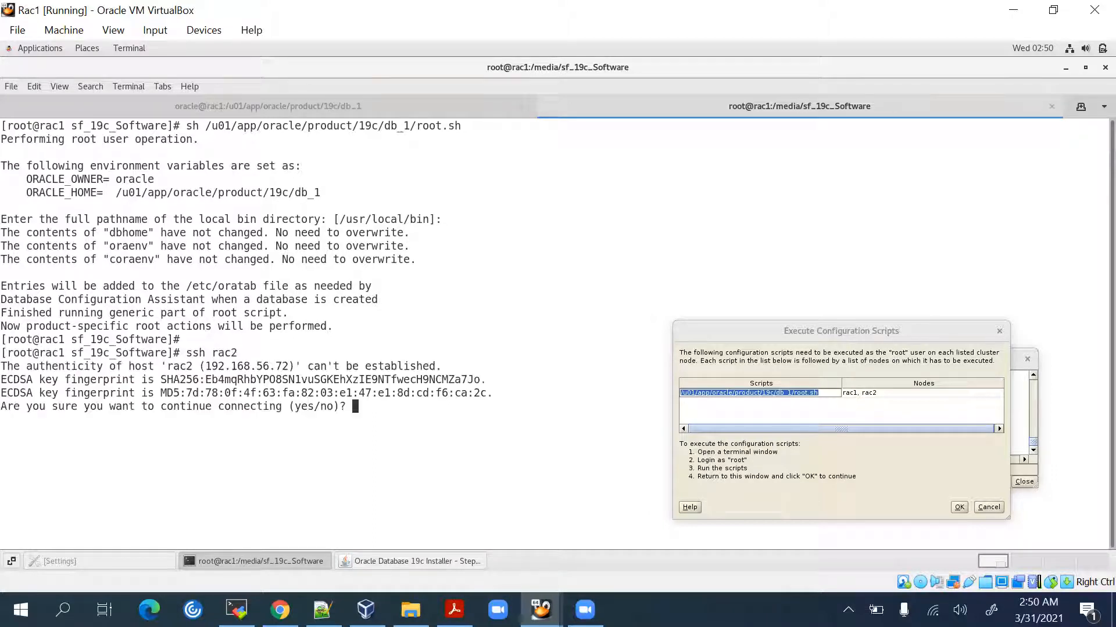
{"action": "type", "text": "yes"}
{"action": "key", "text": "Return"}
{"action": "key", "text": "Return"}
Run sh /u01/app/oracle/product/19c/db_1/root.sh as root on rac2, accepting the default local bin directory /usr/local/bin.
{"action": "type", "text": "sh "}
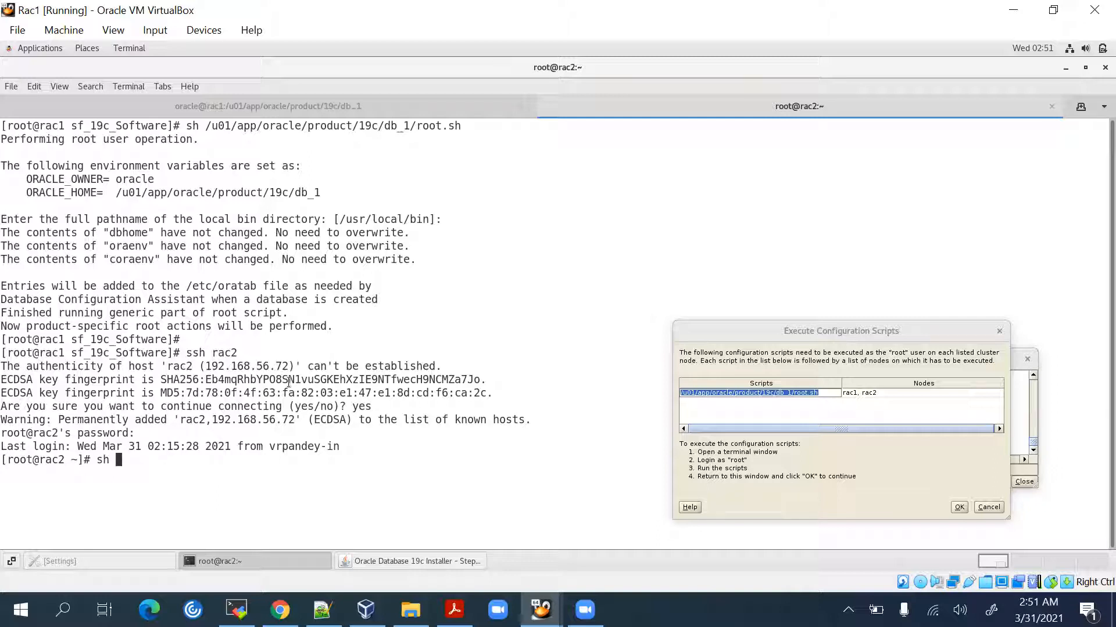
{"action": "type", "text": "oinstall"}
{"action": "key", "text": "BackSpace"}
{"action": "key", "text": "BackSpace"}
{"action": "key", "text": "BackSpace"}
{"action": "key", "text": "BackSpace"}
{"action": "key", "text": "BackSpace"}
{"action": "key", "text": "BackSpace"}
{"action": "key", "text": "BackSpace"}
{"action": "key", "text": "BackSpace"}
{"action": "double_click", "coordinate": [379, 125]}
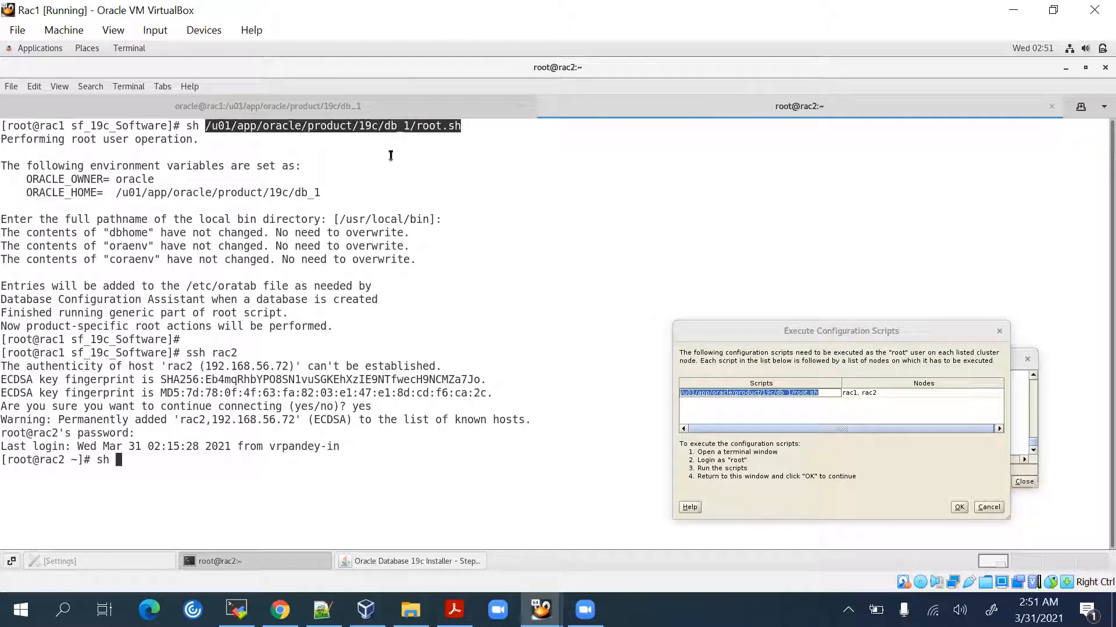
{"action": "middle_click", "coordinate": [404, 196]}
{"action": "key", "text": "Return"}
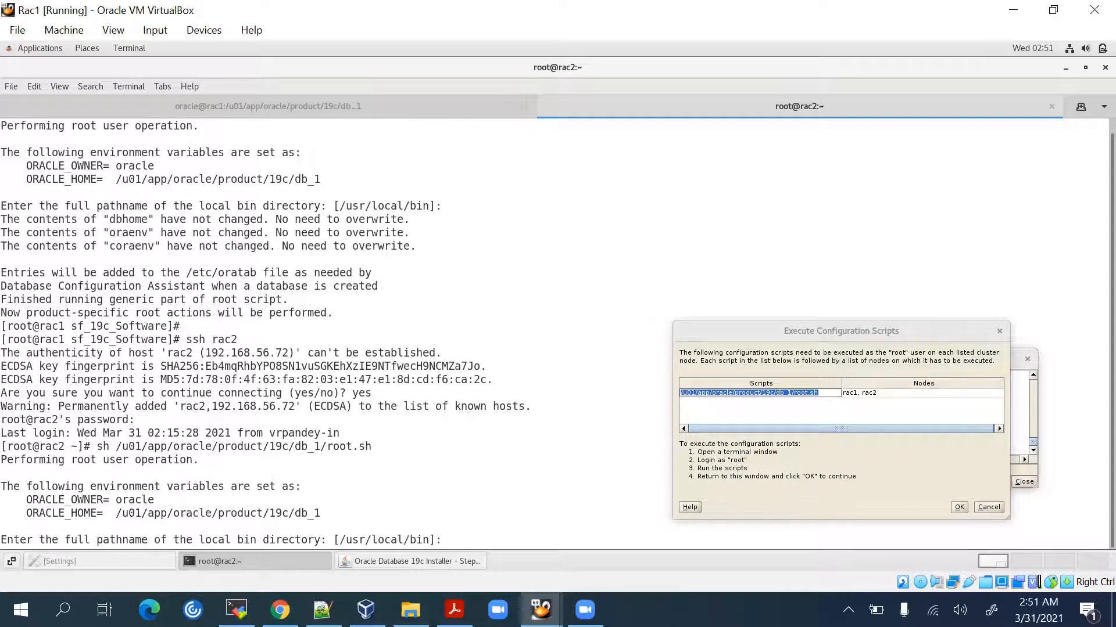
{"action": "key", "text": "Return"}
Close the SSH session on rac2 with exit and return to the root prompt on rac1.
{"action": "key", "text": "Return"}
{"action": "key", "text": "Return"}
{"action": "type", "text": "exit"}
{"action": "key", "text": "Return"}
{"action": "key", "text": "Return"}
{"action": "key", "text": "Return"}
{"action": "key", "text": "Return"}
{"action": "key", "text": "Return"}
{"action": "key", "text": "Return"}
{"action": "key", "text": "Return"}
{"action": "key", "text": "Return"}
{"action": "key", "text": "Return"}
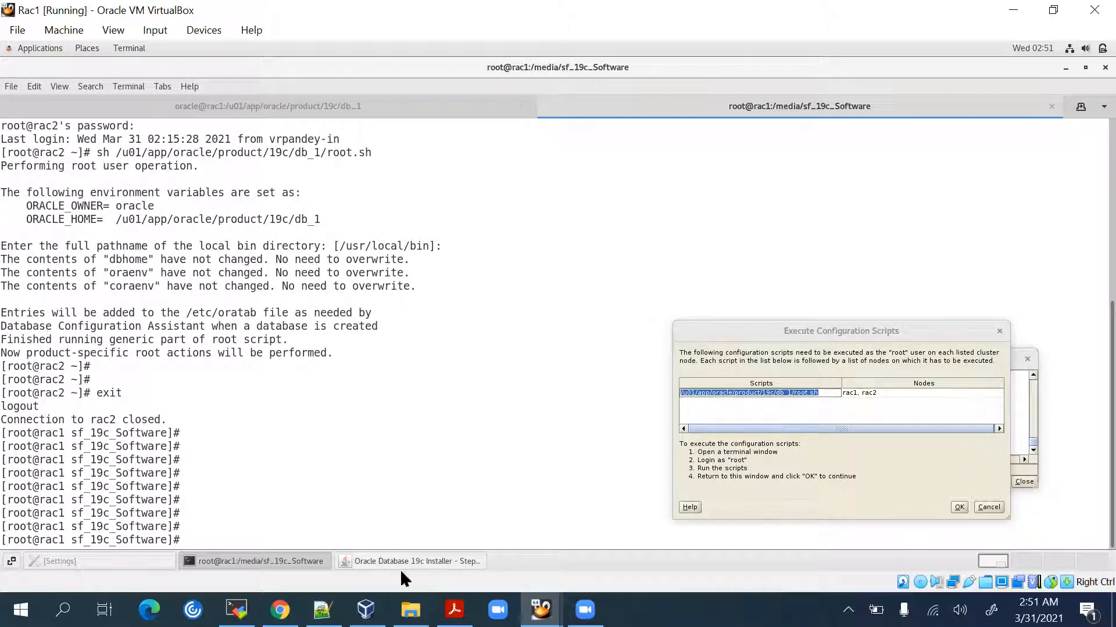
Confirm in the Oracle Database 19c installer that the root scripts were run, then close the Details window and the finished installer.
{"action": "left_click", "coordinate": [415, 561]}
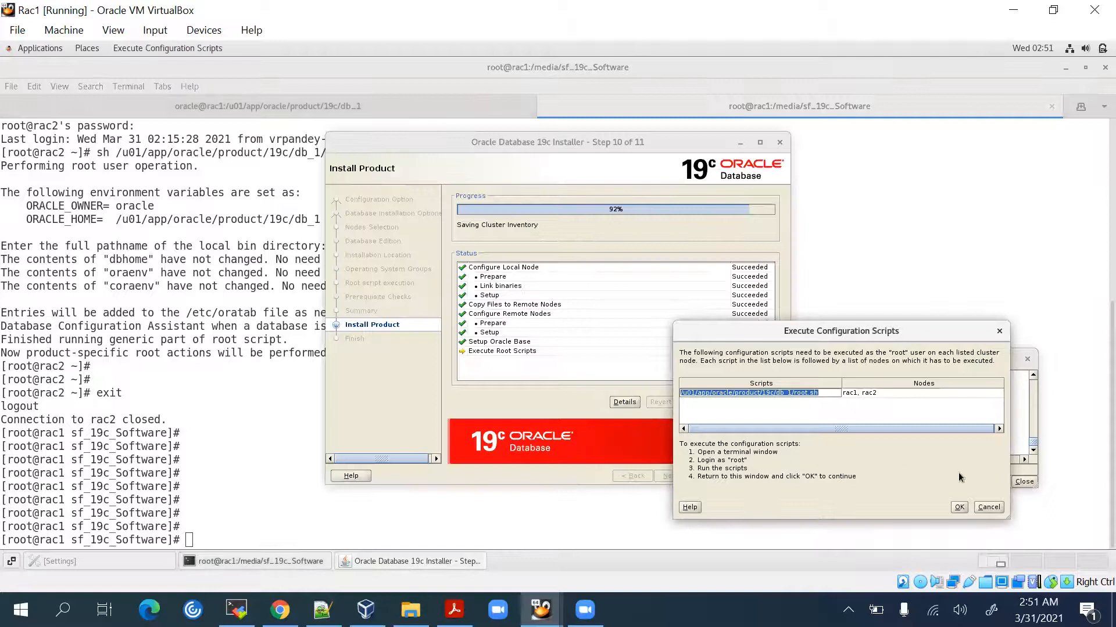
{"action": "left_click", "coordinate": [960, 508]}
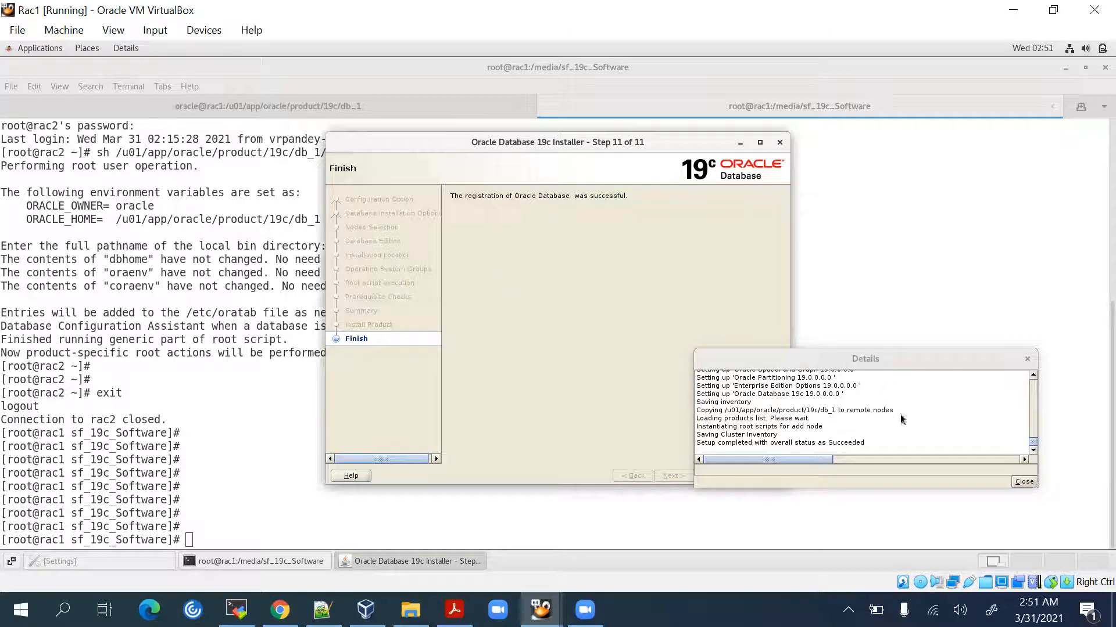
{"action": "left_click", "coordinate": [1024, 482]}
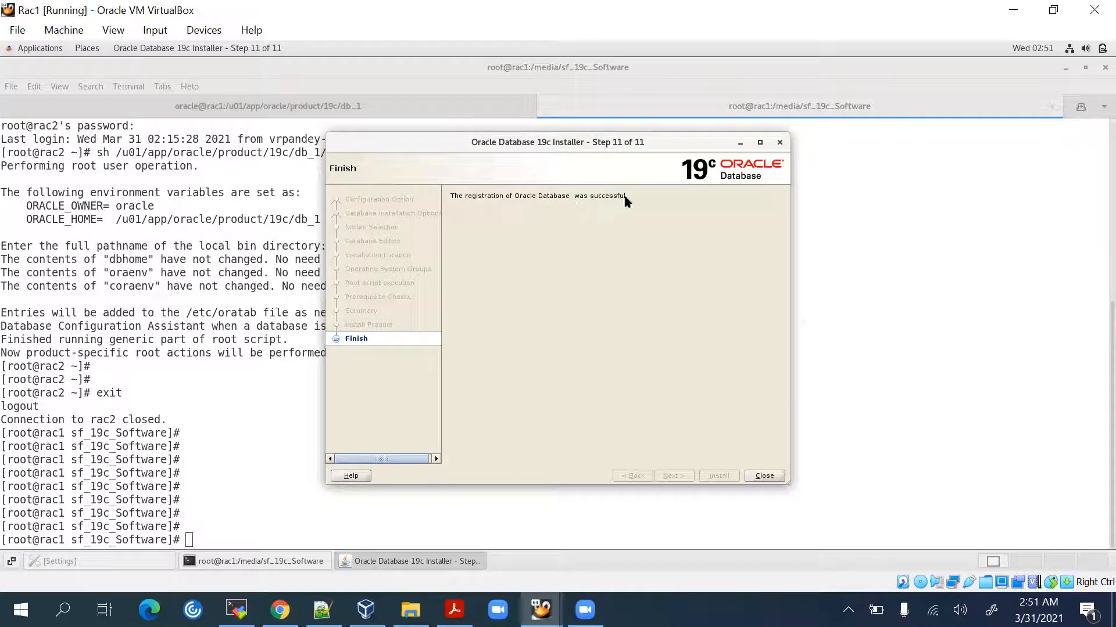
{"action": "left_click", "coordinate": [764, 476]}
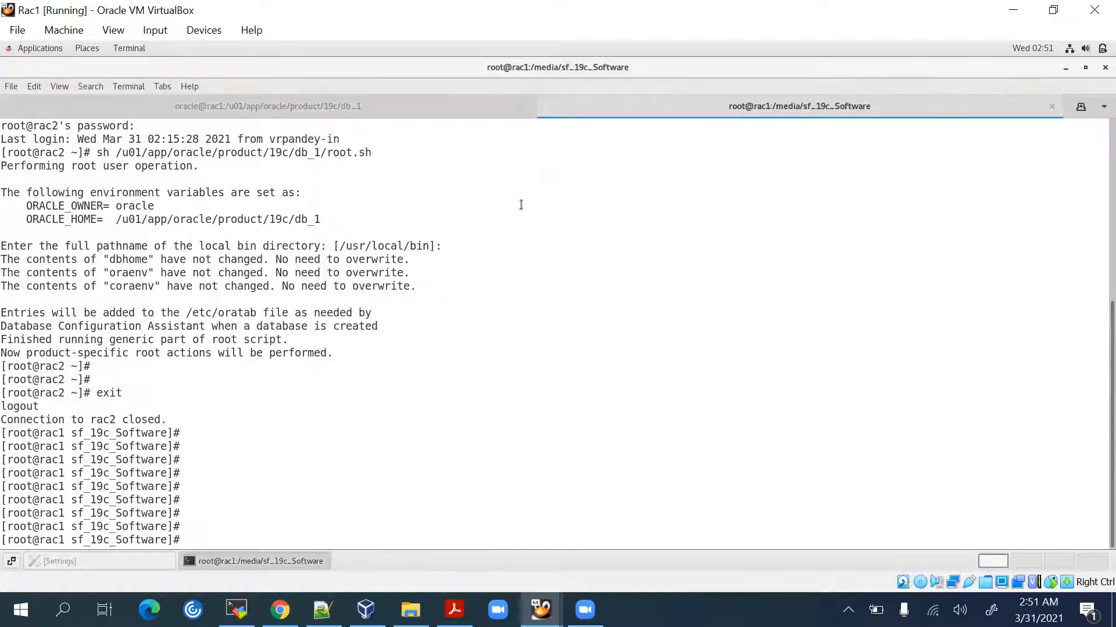
Check the installed SQL*Plus version in the oracle session on rac1 with sqlplus -v.
{"action": "key", "text": "ctrl+Page_Up"}
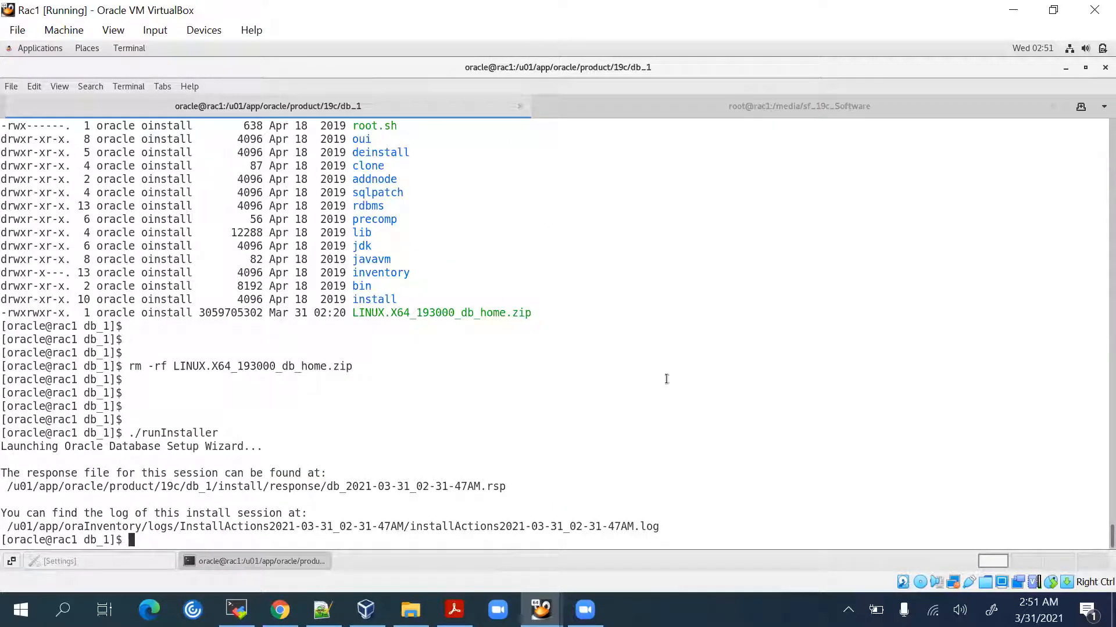
{"action": "key", "text": "Return"}
{"action": "key", "text": "Return"}
{"action": "key", "text": "Return"}
{"action": "type", "text": "sqlplu"}
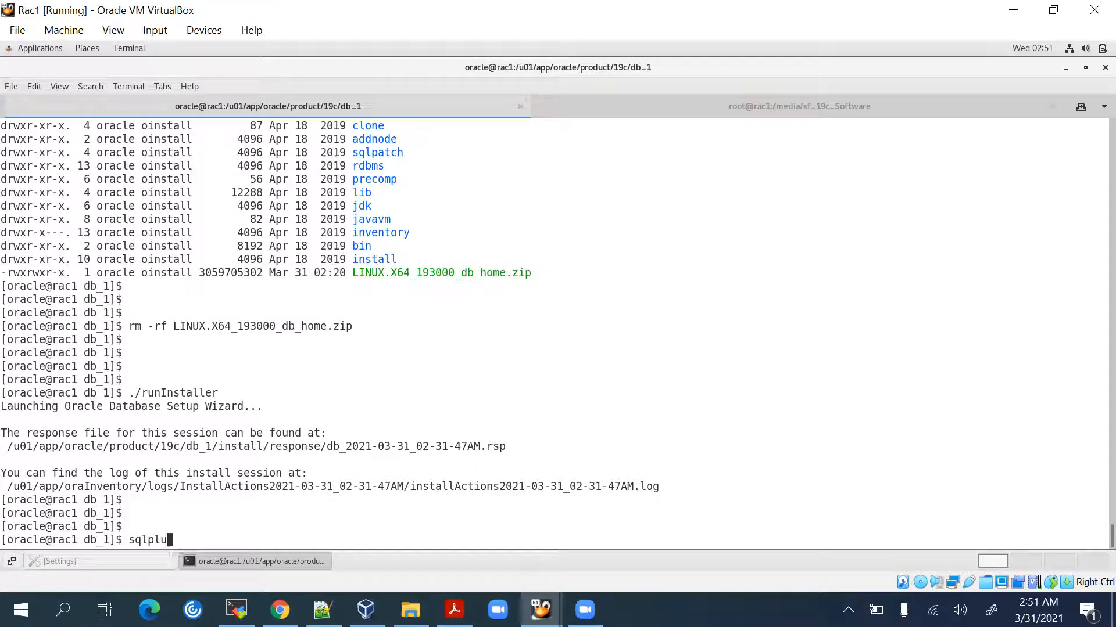
{"action": "type", "text": "s -V"}
{"action": "key", "text": "Return"}
{"action": "key", "text": "Return"}
{"action": "key", "text": "Return"}
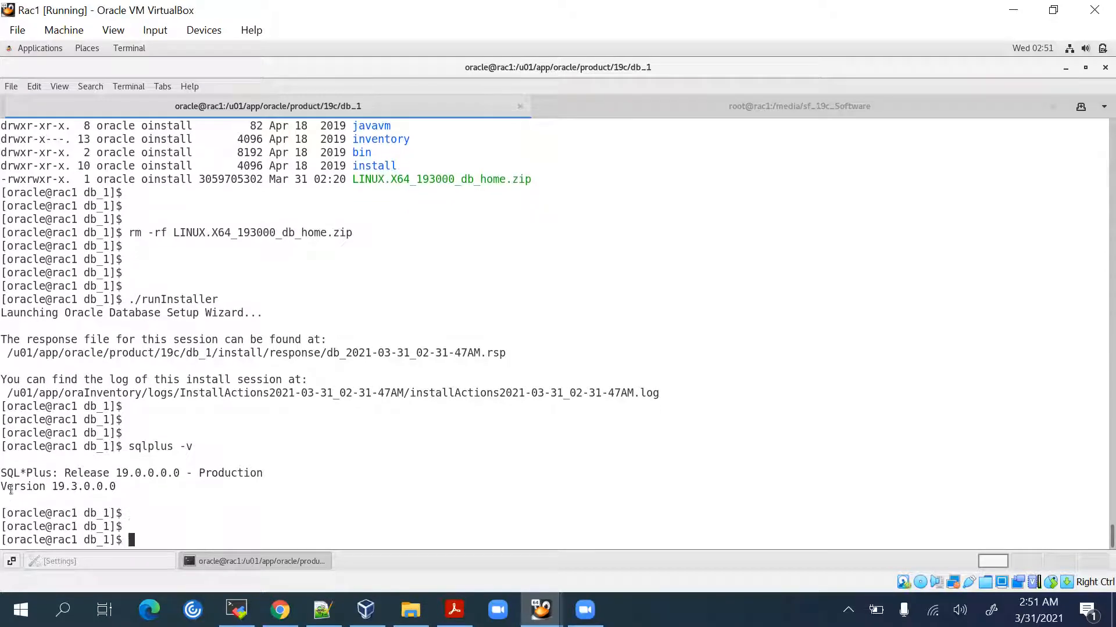
{"action": "left_click_drag", "start_coordinate": [8, 472], "coordinate": [258, 473]}
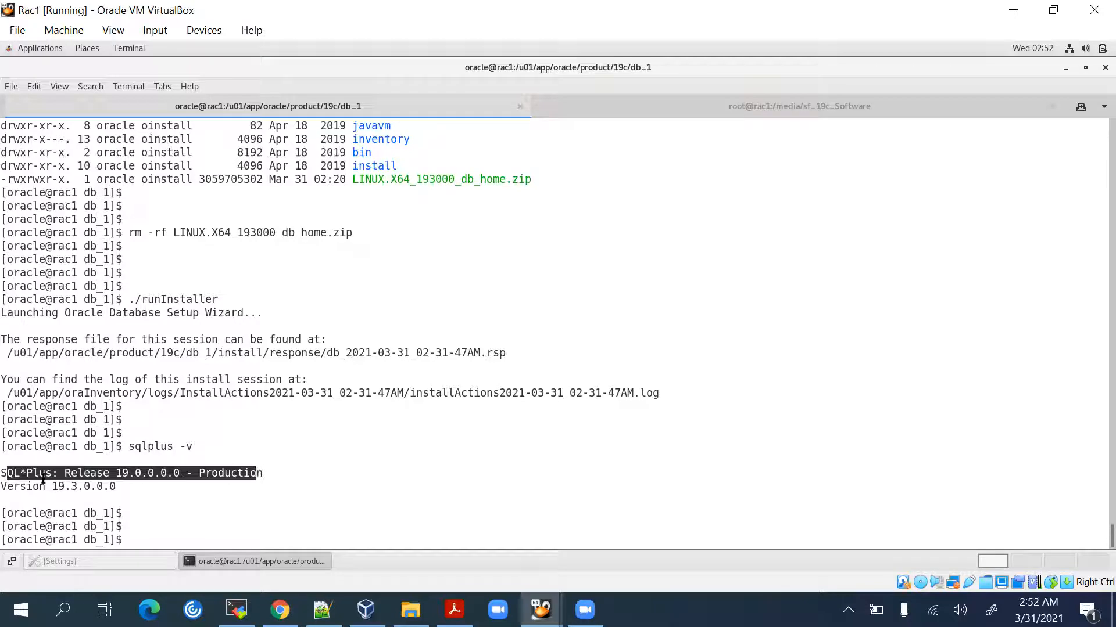
{"action": "left_click_drag", "start_coordinate": [46, 487], "coordinate": [51, 487]}
{"action": "left_click_drag", "start_coordinate": [76, 486], "coordinate": [116, 487]}
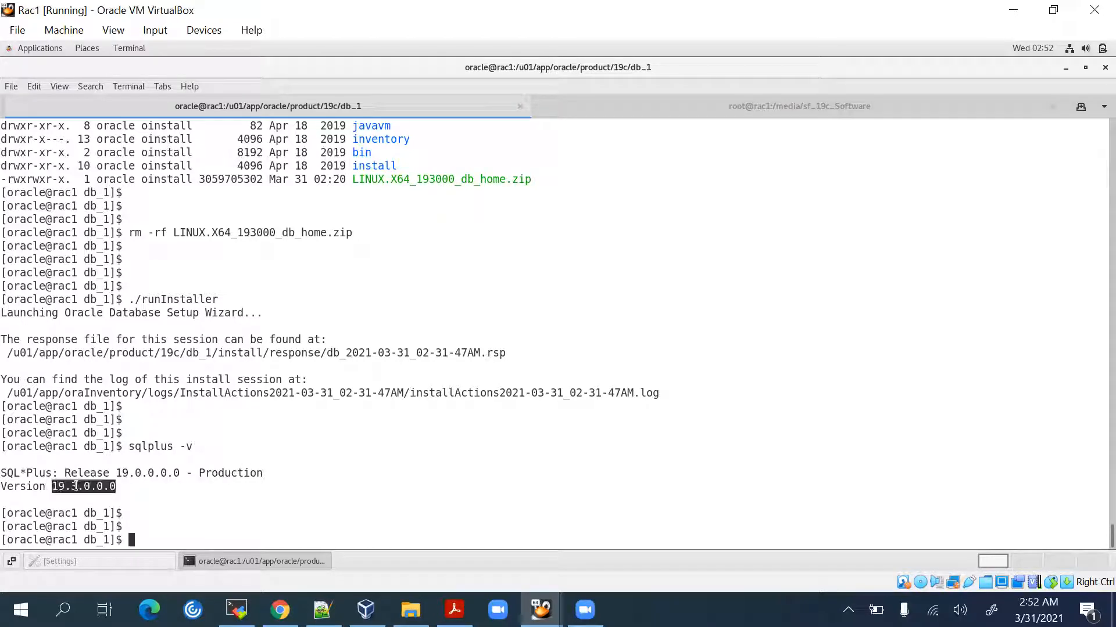
{"action": "left_click", "coordinate": [165, 485]}
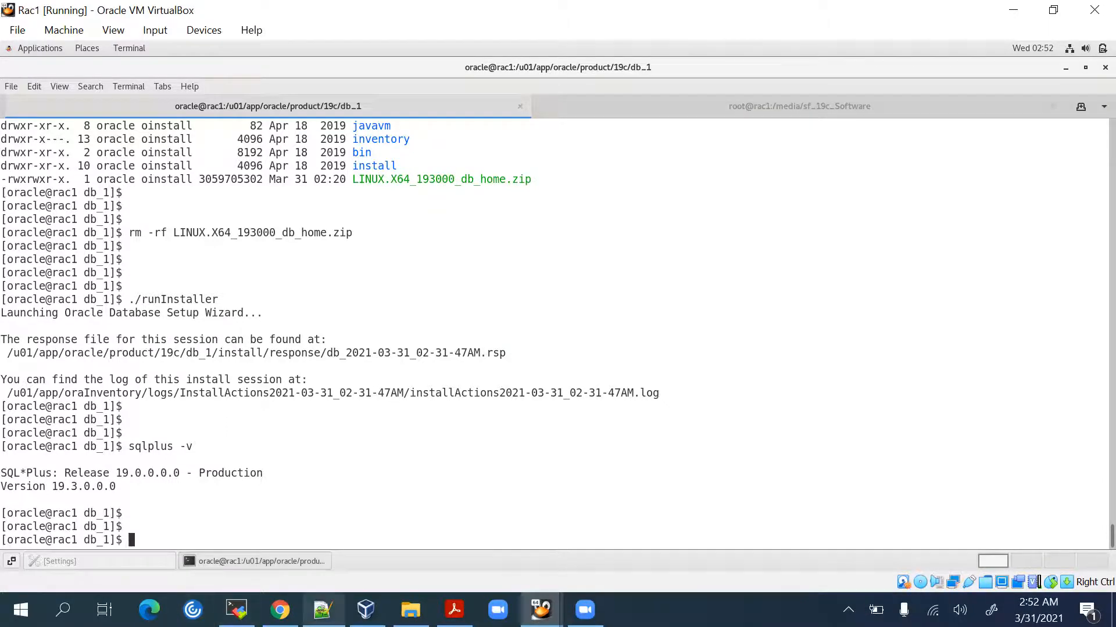
Switch to Notepad++ and append "---- Completed" to the pending task "Oracle 19c Database Installation".
{"action": "left_click", "coordinate": [323, 609]}
{"action": "left_click", "coordinate": [311, 301]}
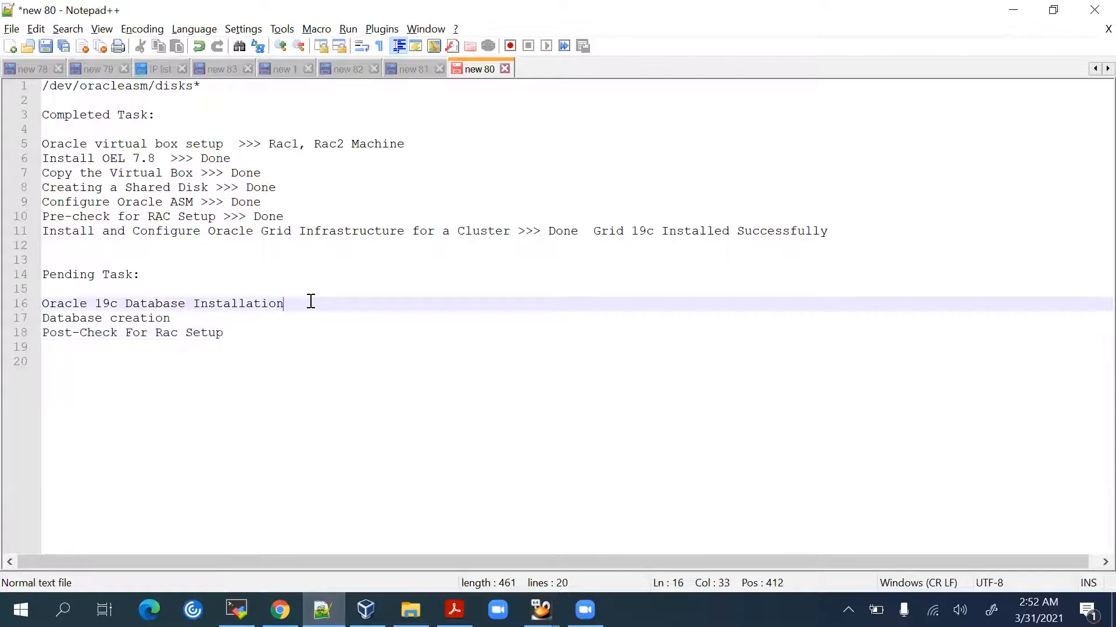
{"action": "type", "text": "---- Completed"}
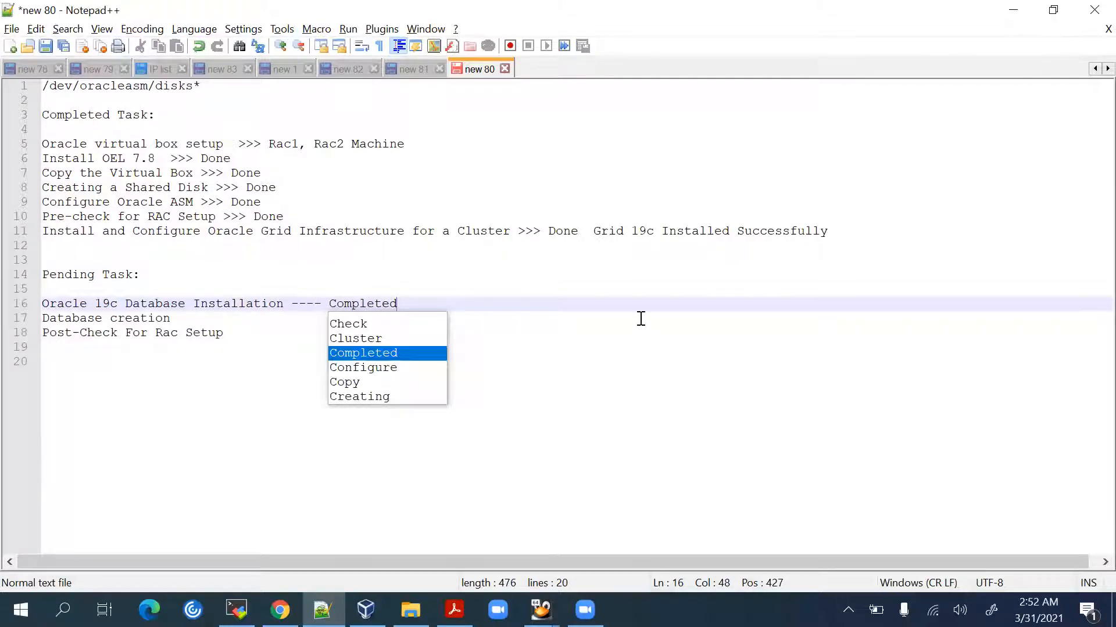
{"action": "key", "text": "Escape"}
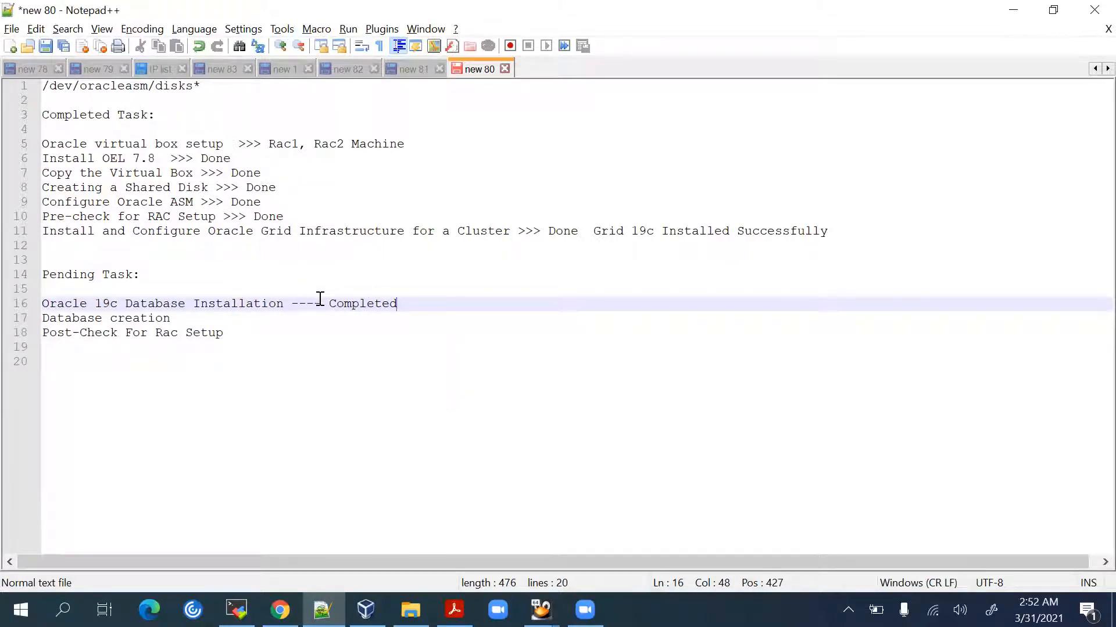
{"action": "left_click", "coordinate": [181, 317]}
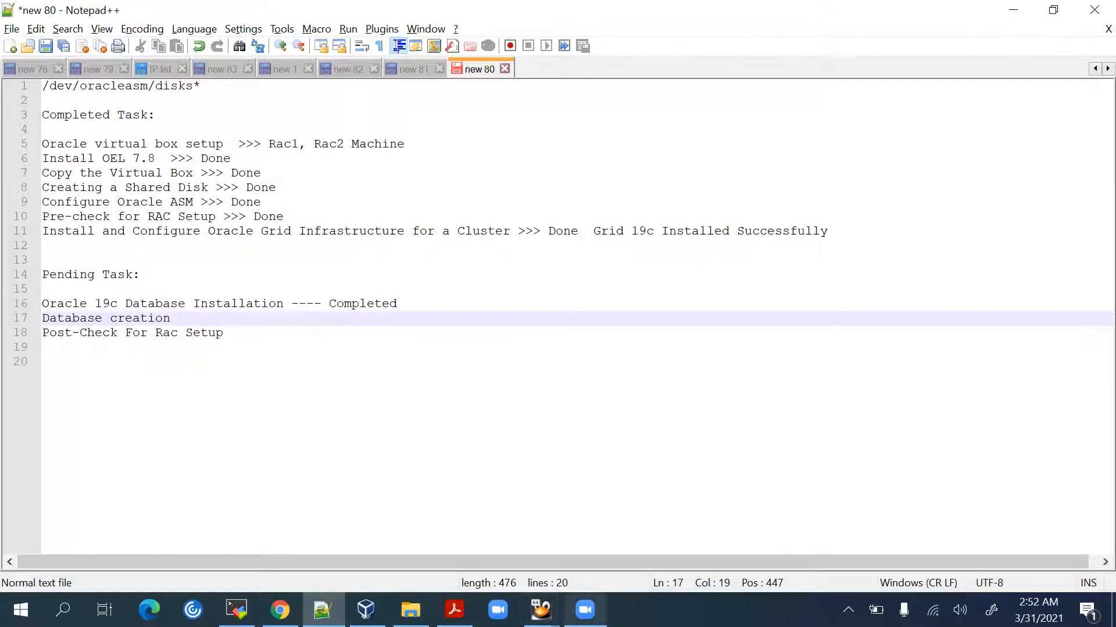
Return to the Rac1 virtual machine, exit the oracle session and start a fresh one with su - oracle.
{"action": "mouse_move", "coordinate": [366, 610]}
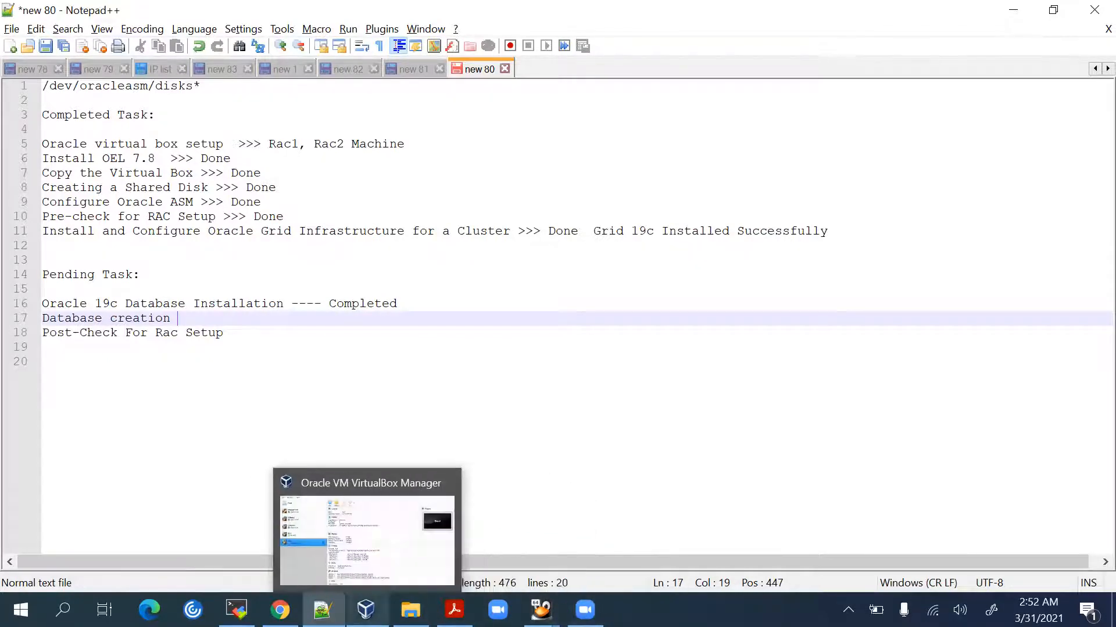
{"action": "mouse_move", "coordinate": [541, 610]}
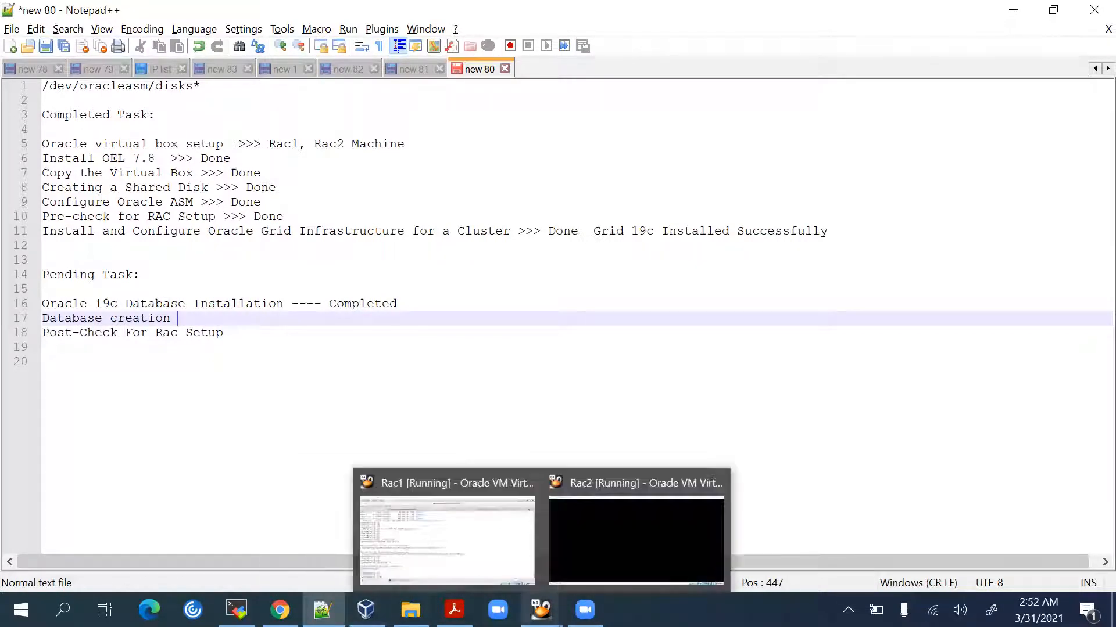
{"action": "left_click", "coordinate": [510, 537]}
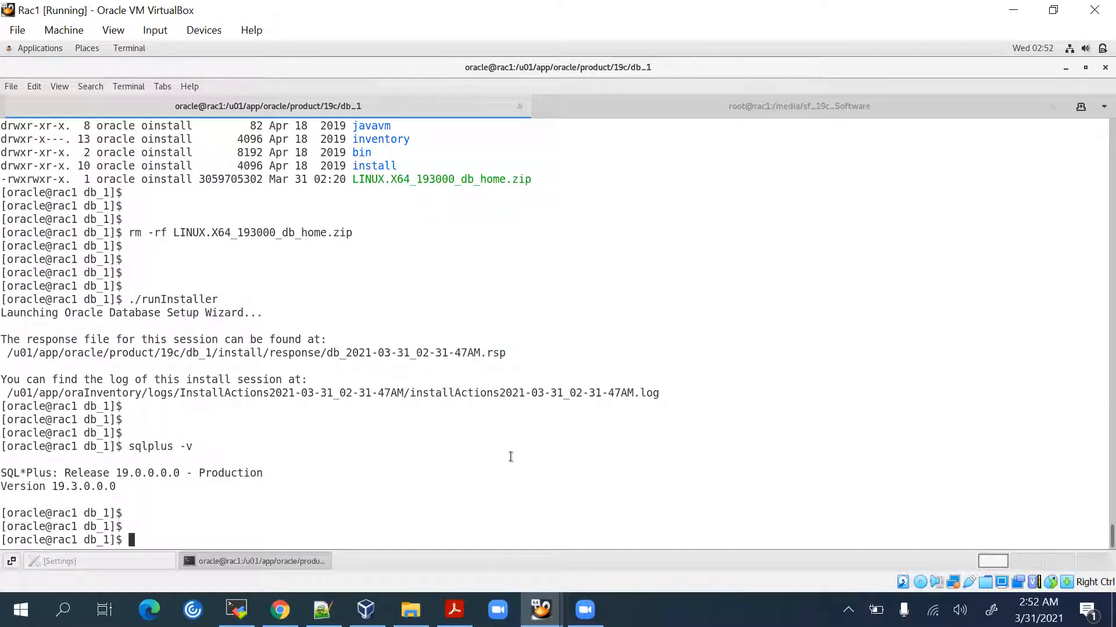
{"action": "key", "text": "Return"}
{"action": "key", "text": "Return"}
{"action": "type", "text": "exit"}
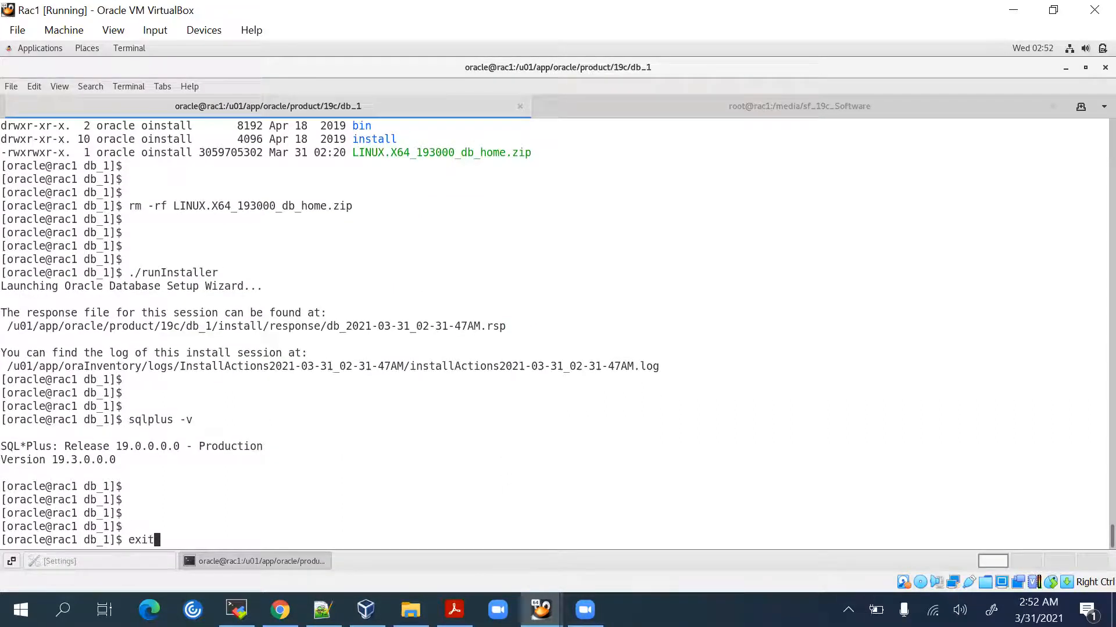
{"action": "key", "text": "Return"}
{"action": "key", "text": "Up"}
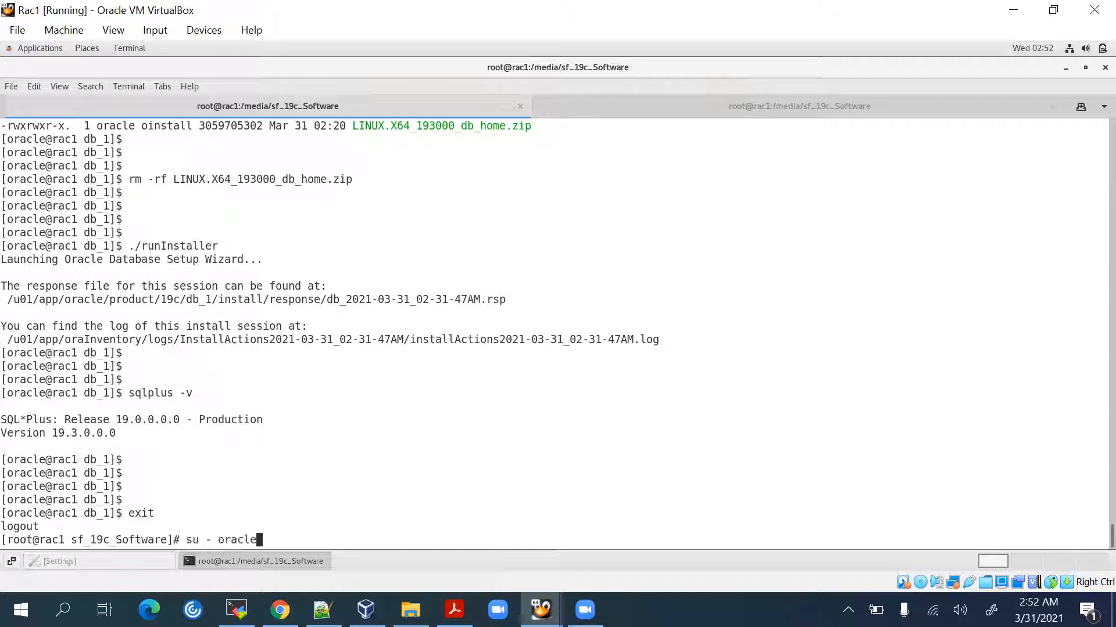
{"action": "key", "text": "Return"}
{"action": "key", "text": "Return"}
{"action": "key", "text": "Return"}
Load the grid environment in the oracle session with . grid.env.
{"action": "type", "text": ". grid.env"}
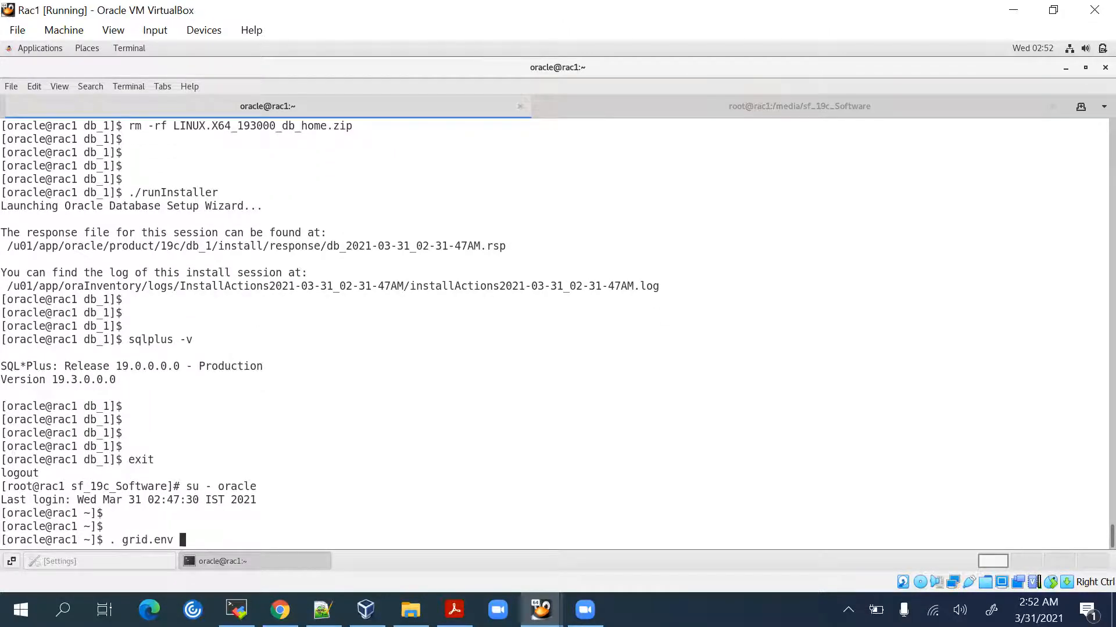
{"action": "key", "text": "Return"}
{"action": "key", "text": "Return"}
{"action": "key", "text": "Return"}
{"action": "key", "text": "Return"}
{"action": "key", "text": "Return"}
{"action": "key", "text": "Return"}
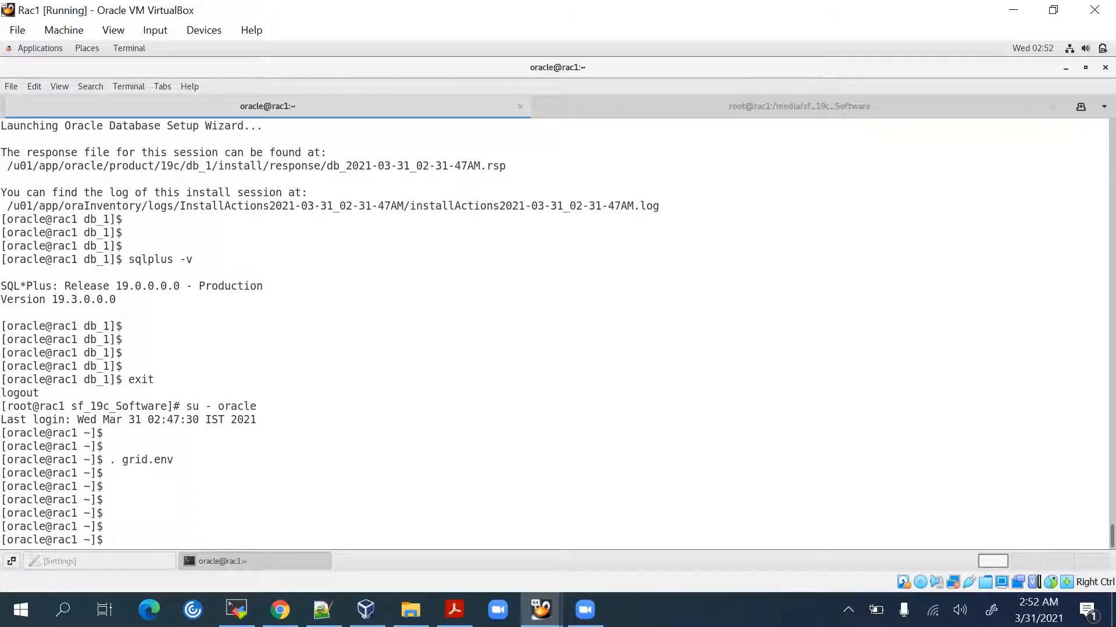
Recall and run export DISPLAY=:0.0 so graphical tools can open from the oracle session.
{"action": "key", "text": "Up"}
{"action": "key", "text": "Up"}
{"action": "key", "text": "Up"}
{"action": "key", "text": "Up"}
{"action": "key", "text": "Up"}
{"action": "key", "text": "Up"}
{"action": "key", "text": "Up"}
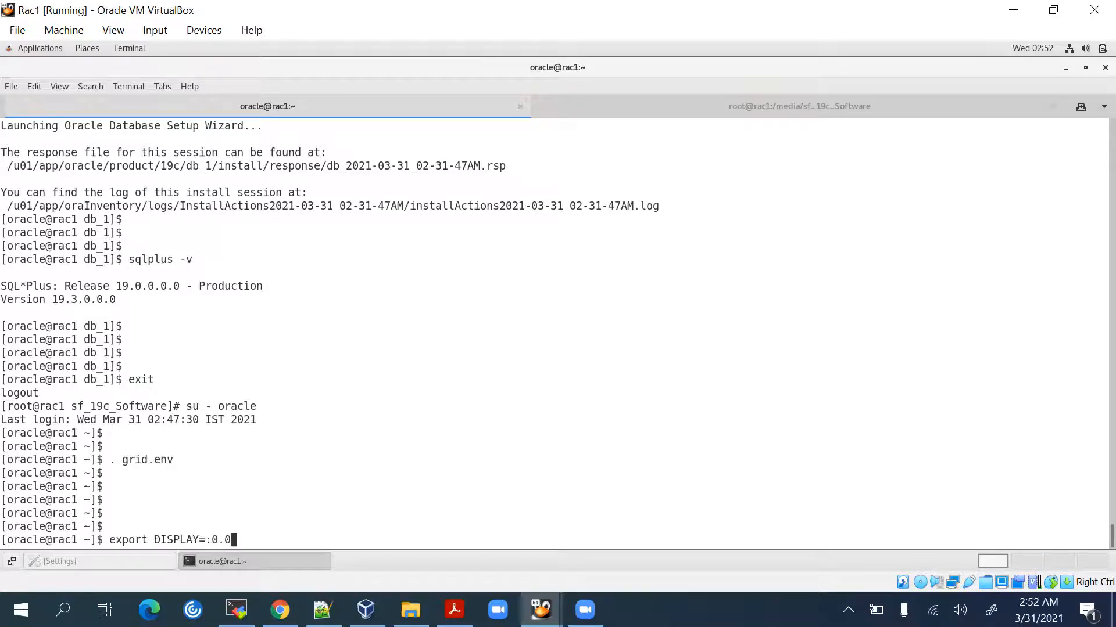
{"action": "key", "text": "Return"}
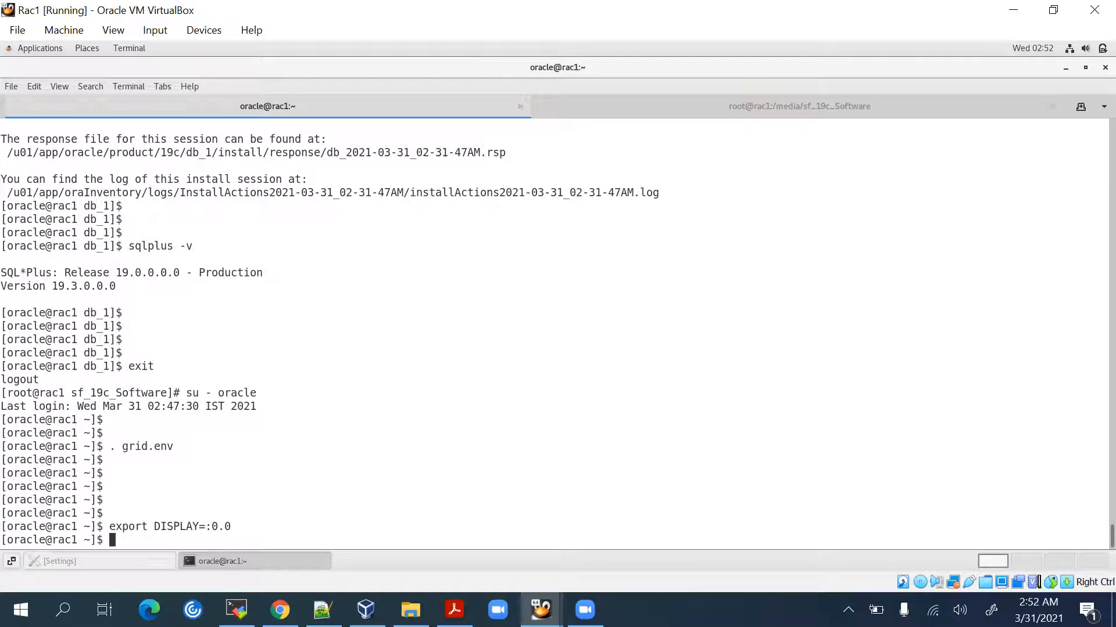
{"action": "key", "text": "Return"}
{"action": "key", "text": "Return"}
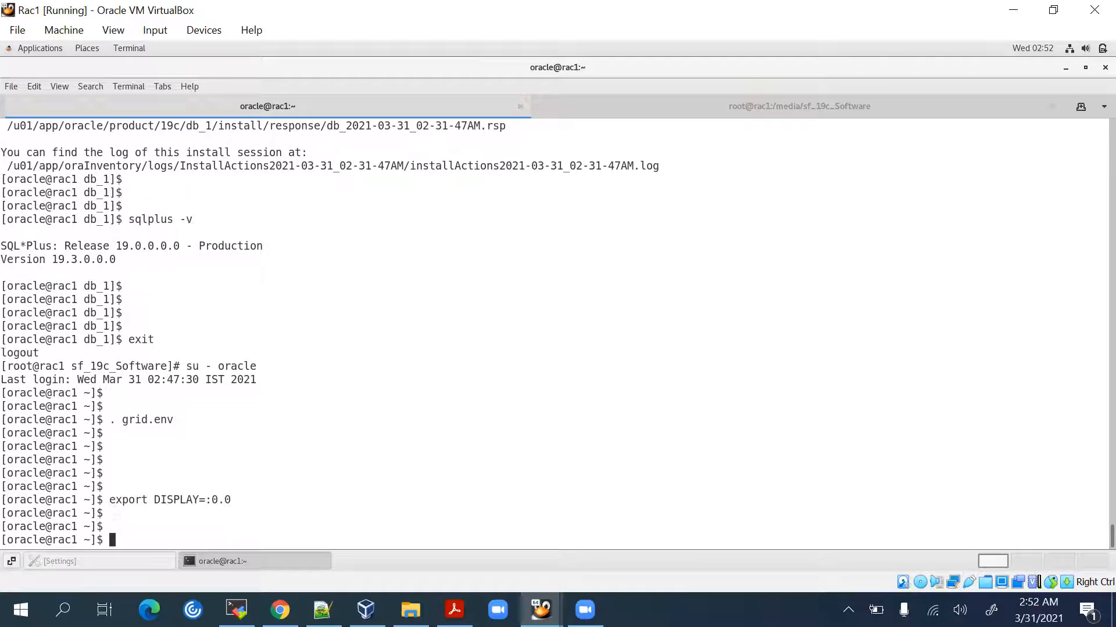
Discard the partly entered cd command and launch the ASM Configuration Assistant with asmca.
{"action": "type", "text": "cd /u0"}
{"action": "key", "text": "BackSpace"}
{"action": "key", "text": "BackSpace"}
{"action": "key", "text": "BackSpace"}
{"action": "key", "text": "BackSpace"}
{"action": "key", "text": "BackSpace"}
{"action": "key", "text": "BackSpace"}
{"action": "type", "text": "asmca"}
{"action": "key", "text": "Return"}
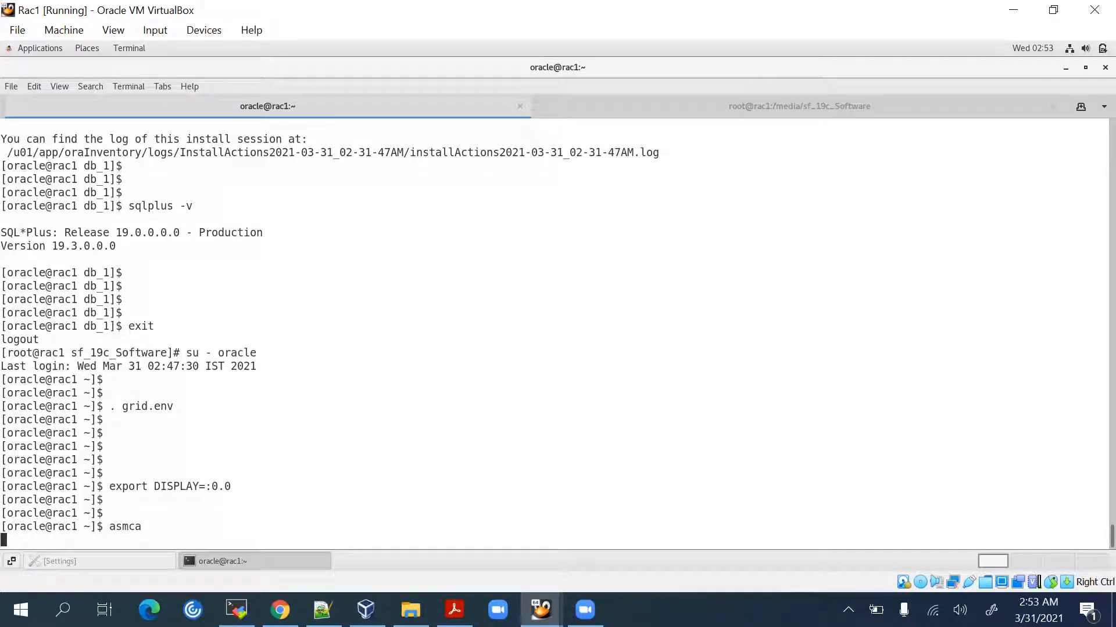
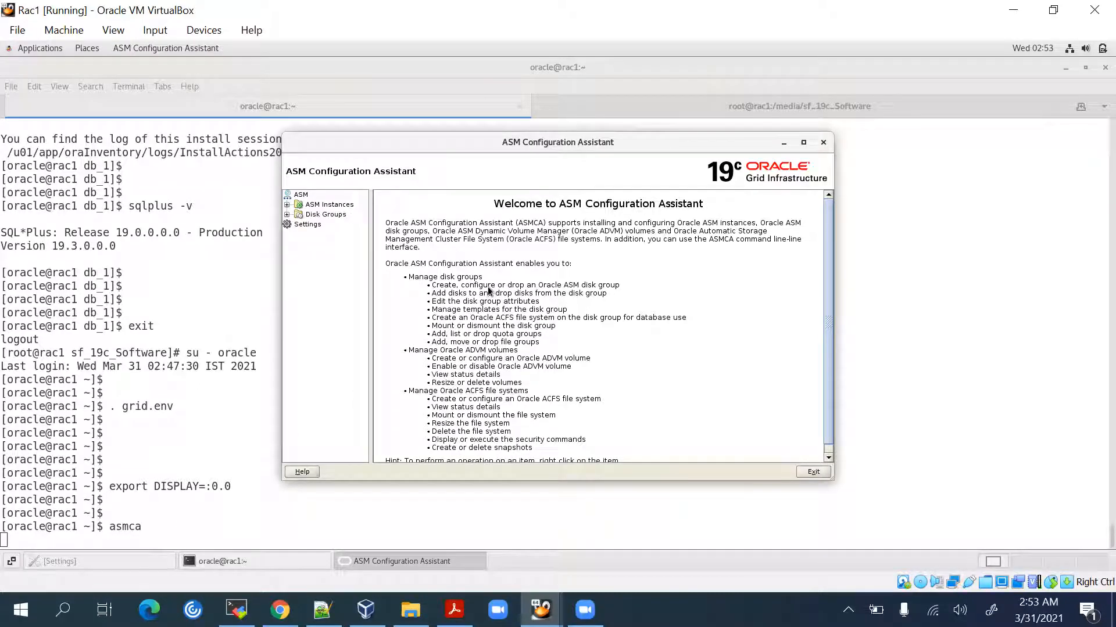
Review the ASM instances on both nodes and the existing disk groups in the ASM Configuration Assistant.
{"action": "scroll", "coordinate": [488, 293], "scroll_direction": "down", "scroll_amount": 1}
{"action": "scroll", "coordinate": [488, 296], "scroll_direction": "up", "scroll_amount": 1}
{"action": "left_click", "coordinate": [331, 207]}
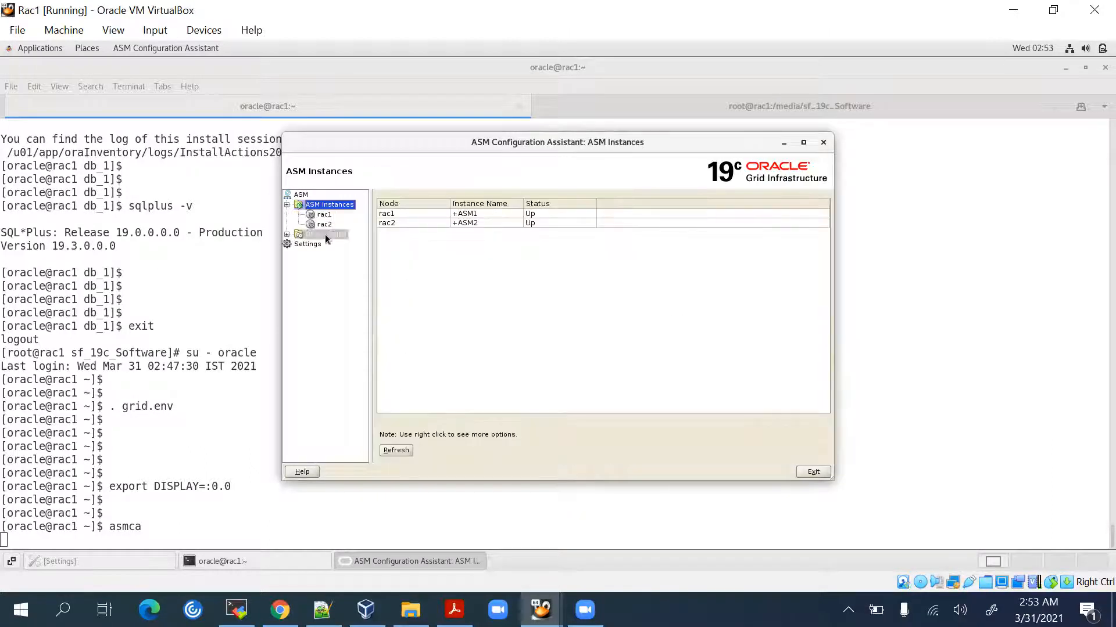
{"action": "left_click", "coordinate": [329, 235]}
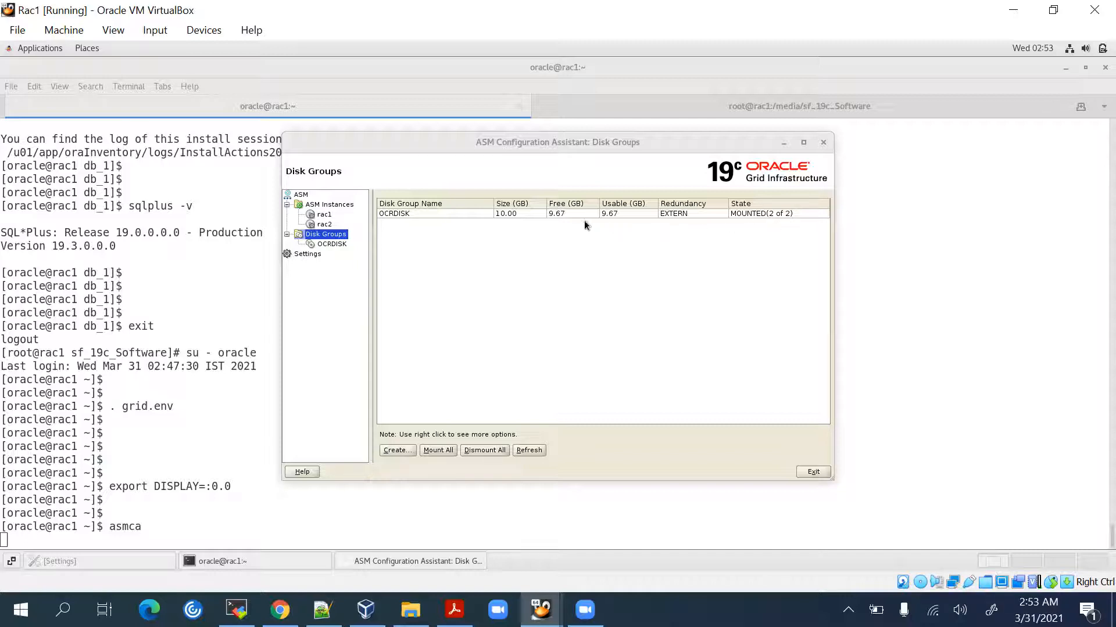
Start creating a disk group named DATA with External (None) redundancy and show all disks, leaving DISK1 unselected.
{"action": "left_click", "coordinate": [409, 451]}
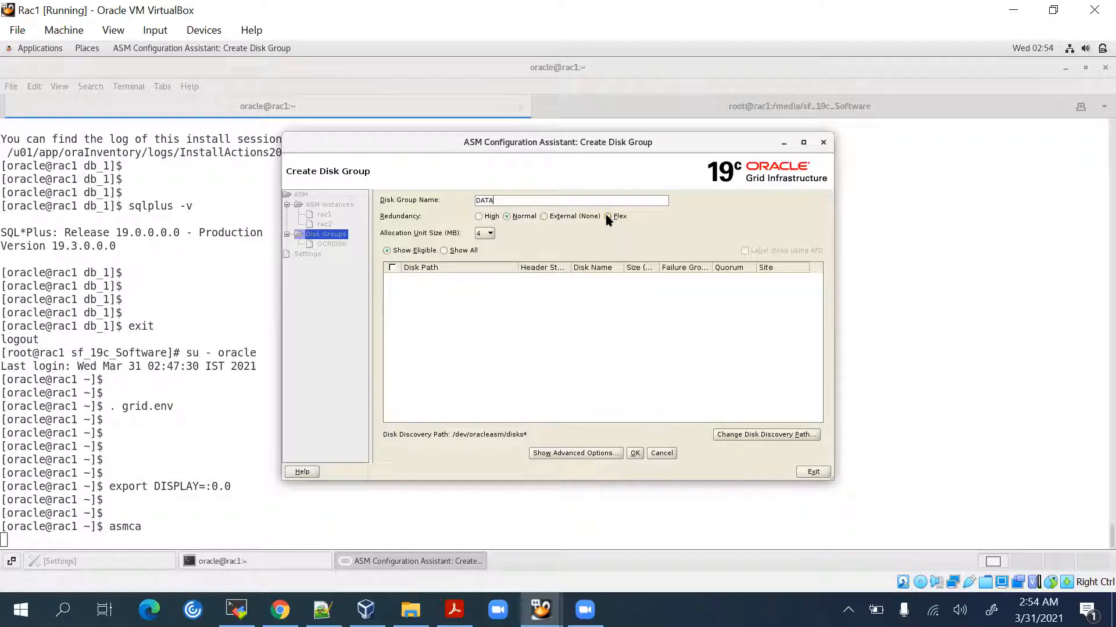
{"action": "left_click", "coordinate": [585, 217]}
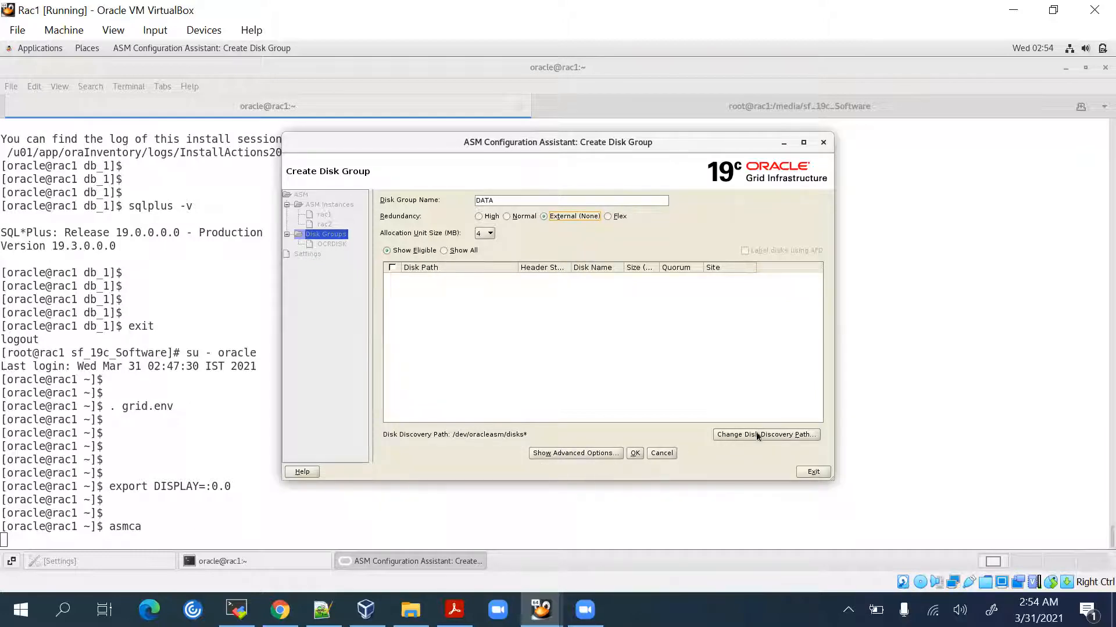
{"action": "left_click", "coordinate": [444, 251]}
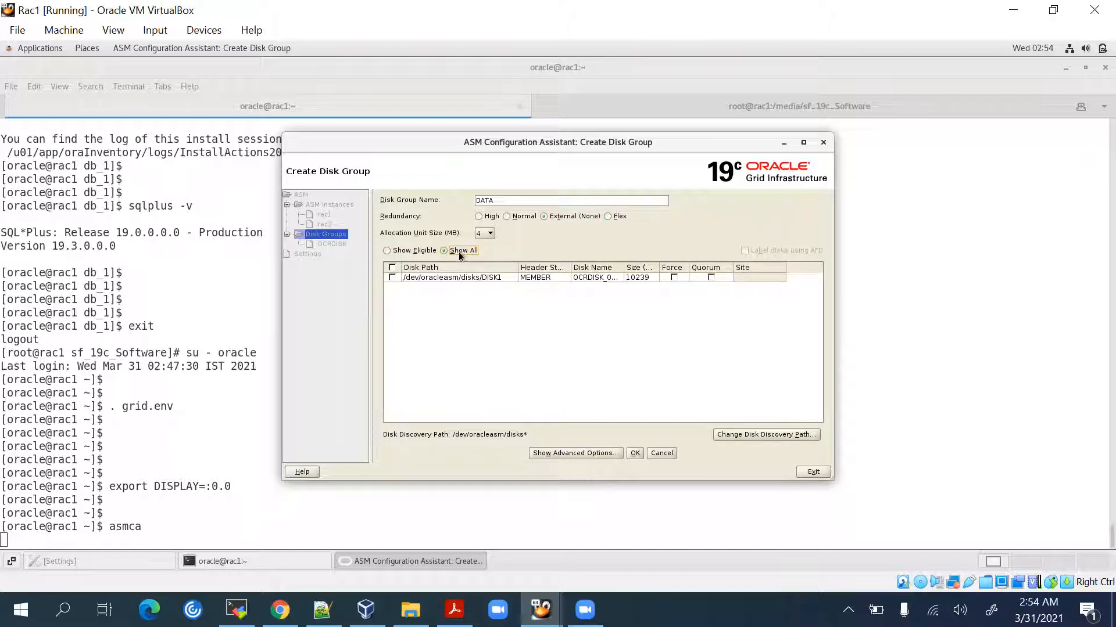
{"action": "left_click", "coordinate": [392, 278]}
{"action": "left_click", "coordinate": [392, 278]}
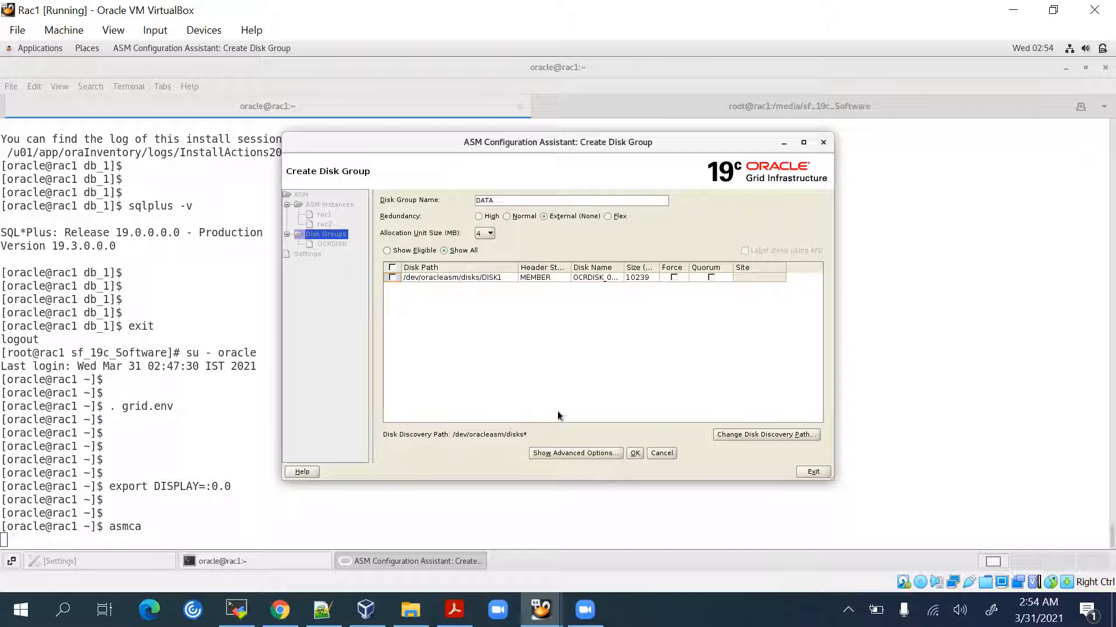
Reapply the disk discovery path /dev/oracleasm/disks* and compare it with the path in the Notepad++ notes.
{"action": "left_click", "coordinate": [749, 435]}
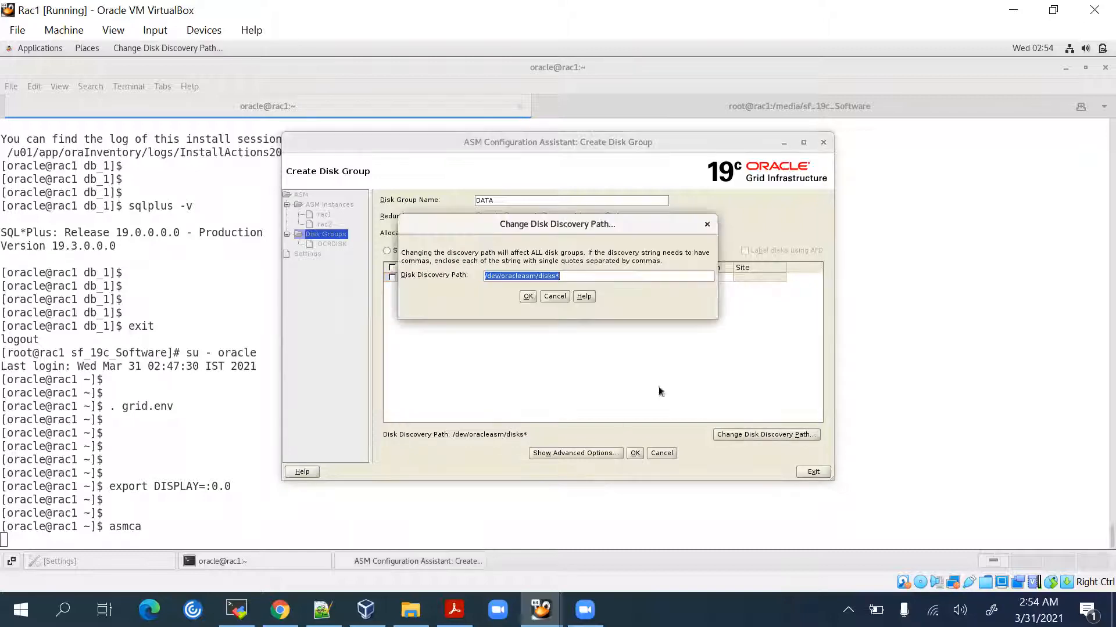
{"action": "left_click", "coordinate": [529, 297]}
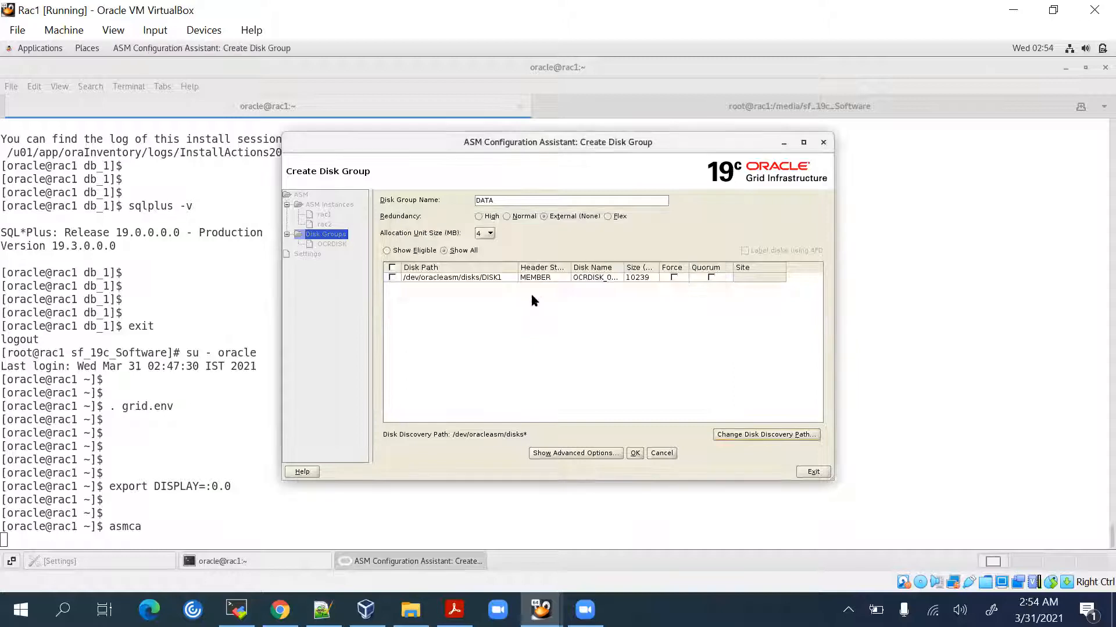
{"action": "left_click", "coordinate": [794, 435]}
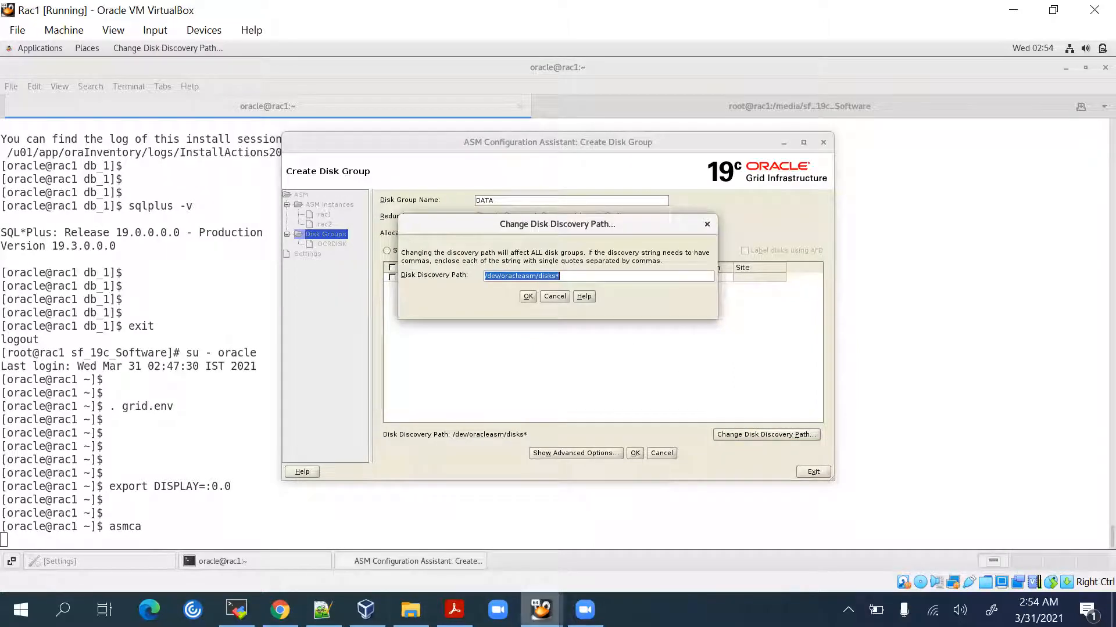
{"action": "left_click", "coordinate": [322, 610]}
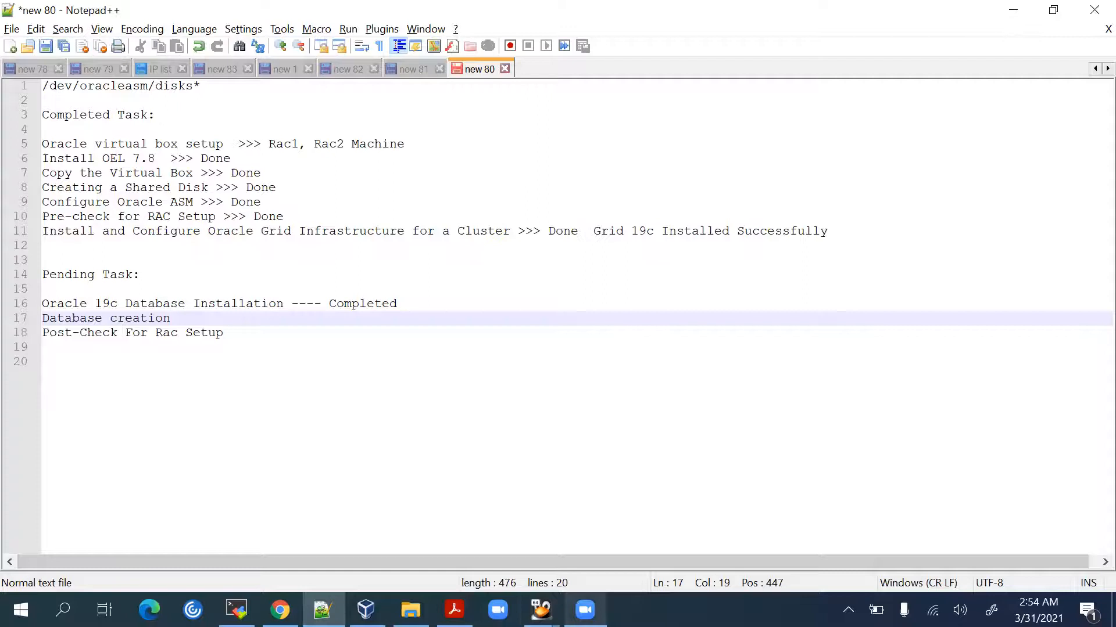
{"action": "mouse_move", "coordinate": [540, 610]}
{"action": "left_click", "coordinate": [447, 537]}
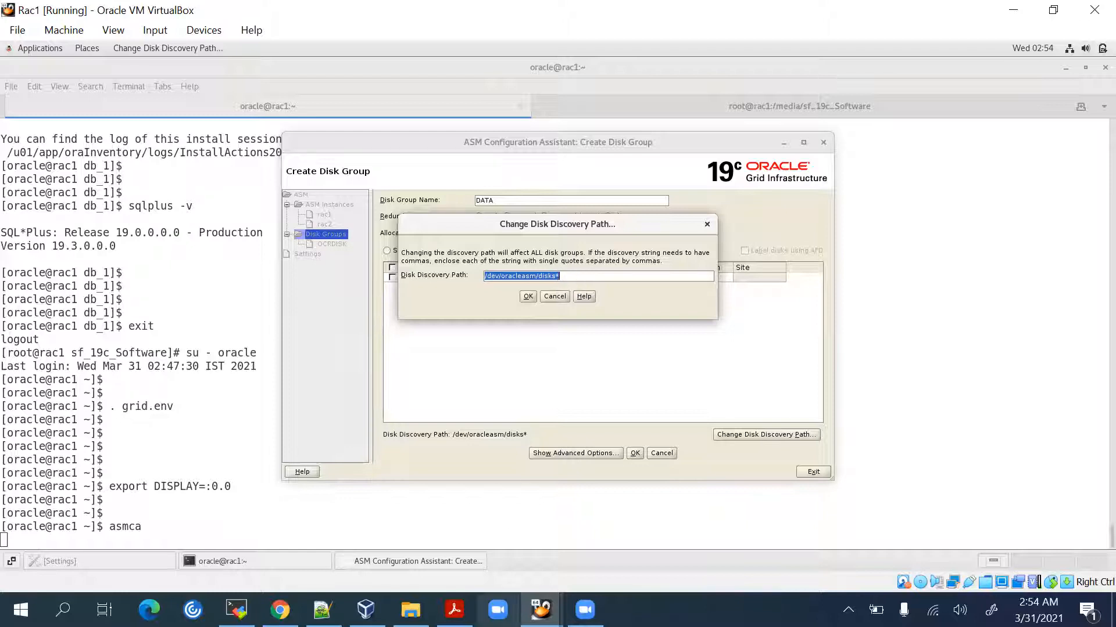
{"action": "mouse_move", "coordinate": [455, 610]}
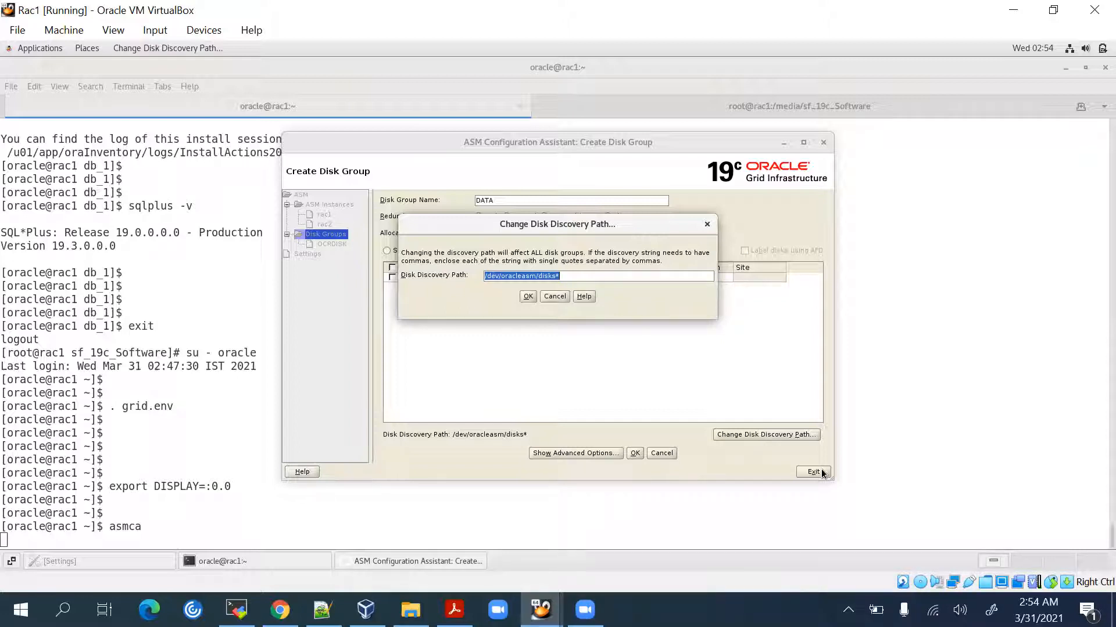
Try to create the ASM disk DISK3 on /dev/sde1 with oracleasm createdisk in the root terminal session.
{"action": "left_click", "coordinate": [209, 518]}
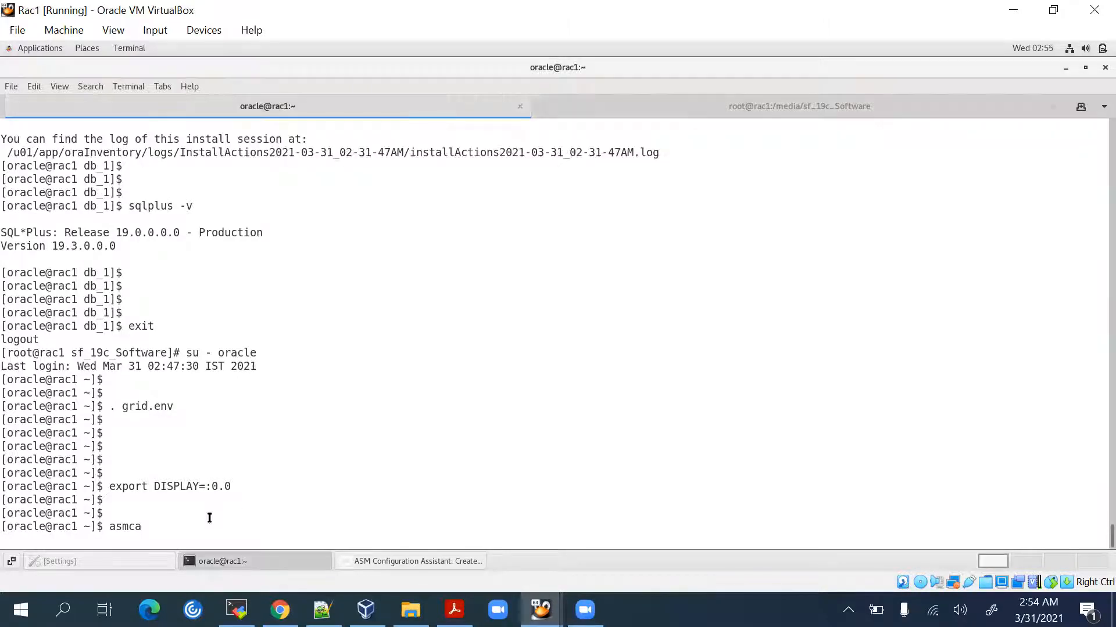
{"action": "left_click", "coordinate": [665, 106]}
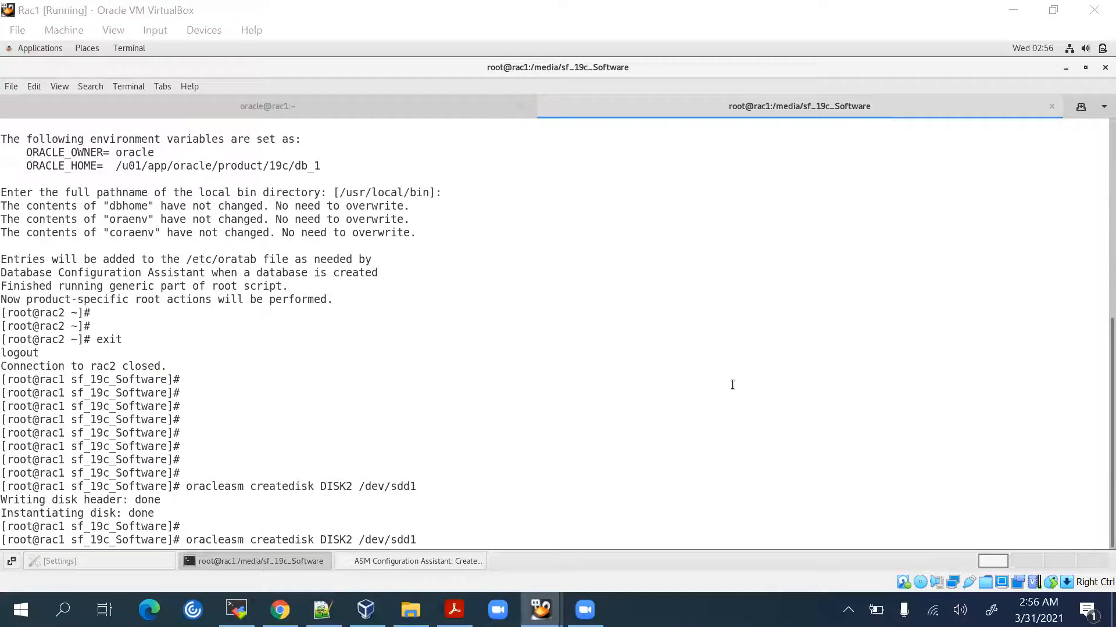
{"action": "left_click", "coordinate": [732, 385]}
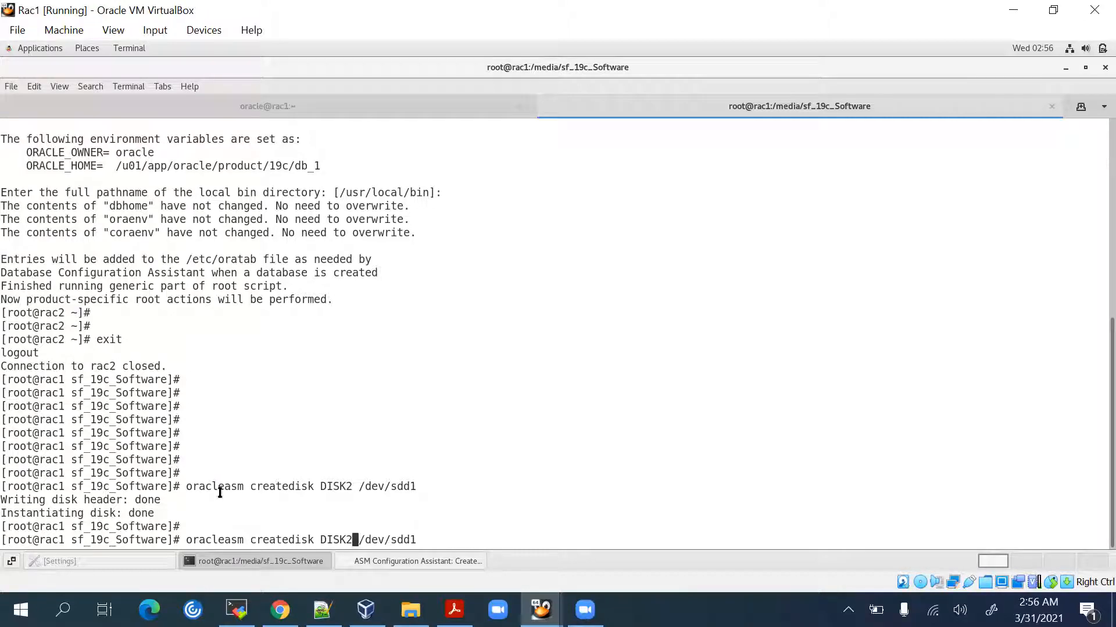
{"action": "key", "text": "Left"}
{"action": "key", "text": "Left"}
{"action": "key", "text": "Left"}
{"action": "key", "text": "Left"}
{"action": "key", "text": "Left"}
{"action": "key", "text": "Left"}
{"action": "key", "text": "Left"}
{"action": "key", "text": "Left"}
{"action": "key", "text": "Left"}
{"action": "key", "text": "BackSpace"}
{"action": "type", "text": "3"}
{"action": "key", "text": "End"}
{"action": "key", "text": "BackSpace"}
{"action": "key", "text": "BackSpace"}
{"action": "type", "text": "e1"}
{"action": "key", "text": "Return"}
{"action": "key", "text": "Return"}
Run oracleasm createdisk DISK3 /dev/sdc1 by correcting the device in the previous command.
{"action": "key", "text": "Up"}
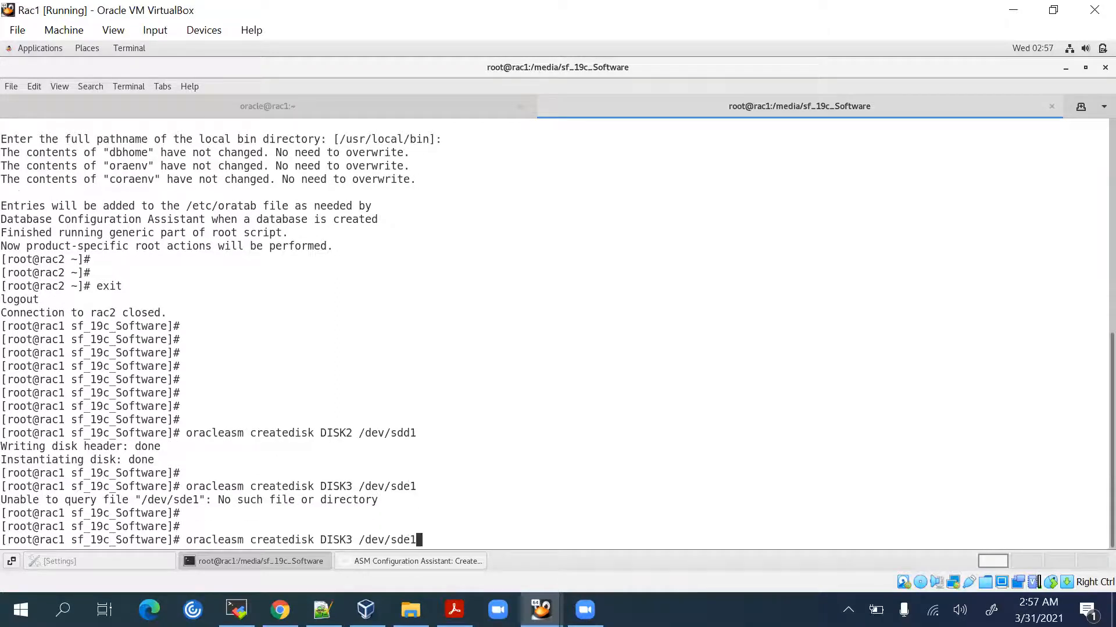
{"action": "key", "text": "Left"}
{"action": "type", "text": "c"}
{"action": "key", "text": "Return"}
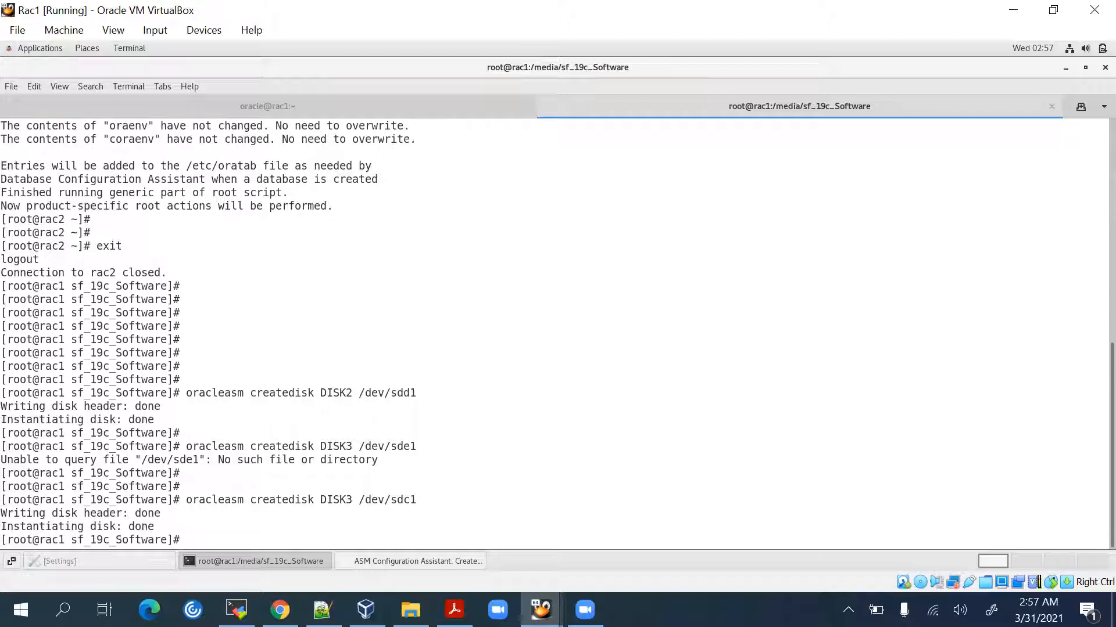
{"action": "key", "text": "Return"}
{"action": "key", "text": "Return"}
{"action": "key", "text": "Return"}
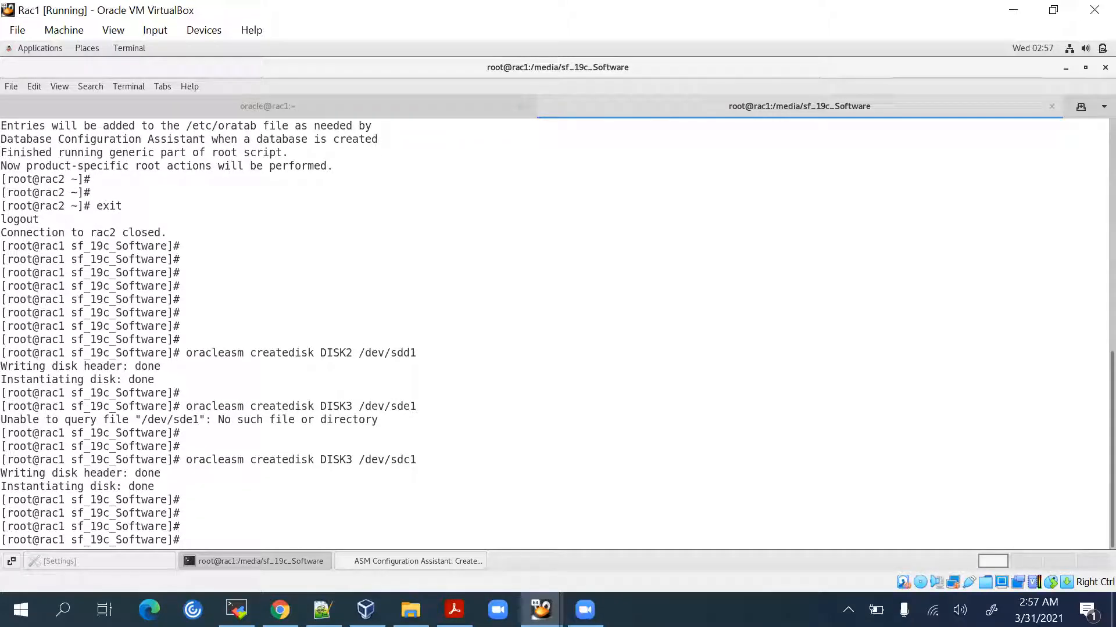
Scan the system for ASM disks with oracleasm scandisks, correcting the misspelled scandisk command.
{"action": "type", "text": "oracleasm scandisk"}
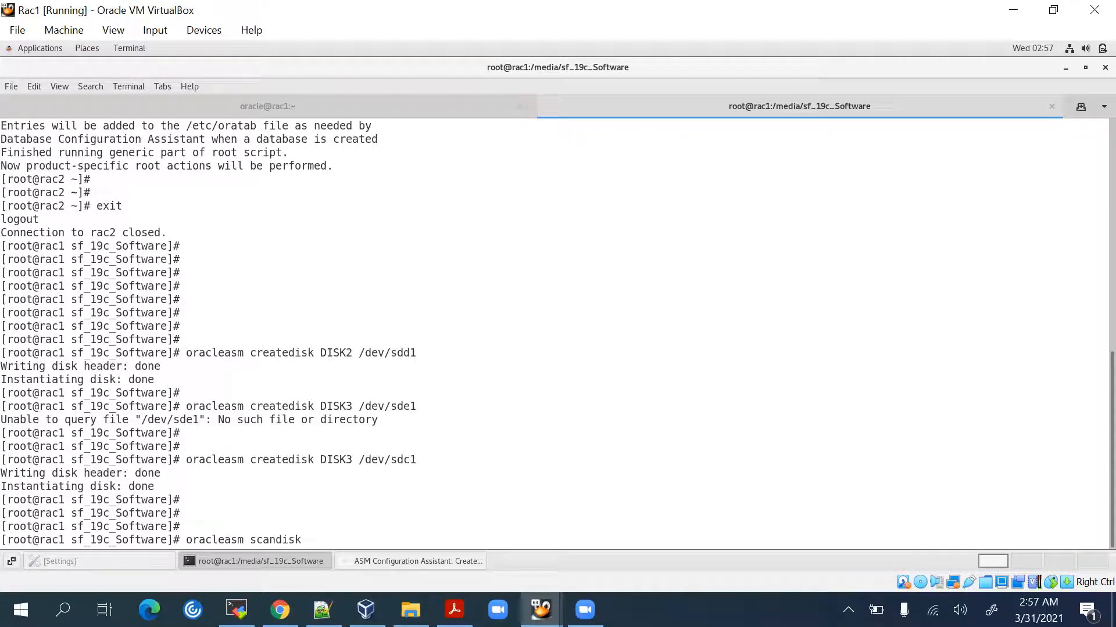
{"action": "key", "text": "Return"}
{"action": "key", "text": "Up"}
{"action": "type", "text": "s"}
{"action": "key", "text": "Return"}
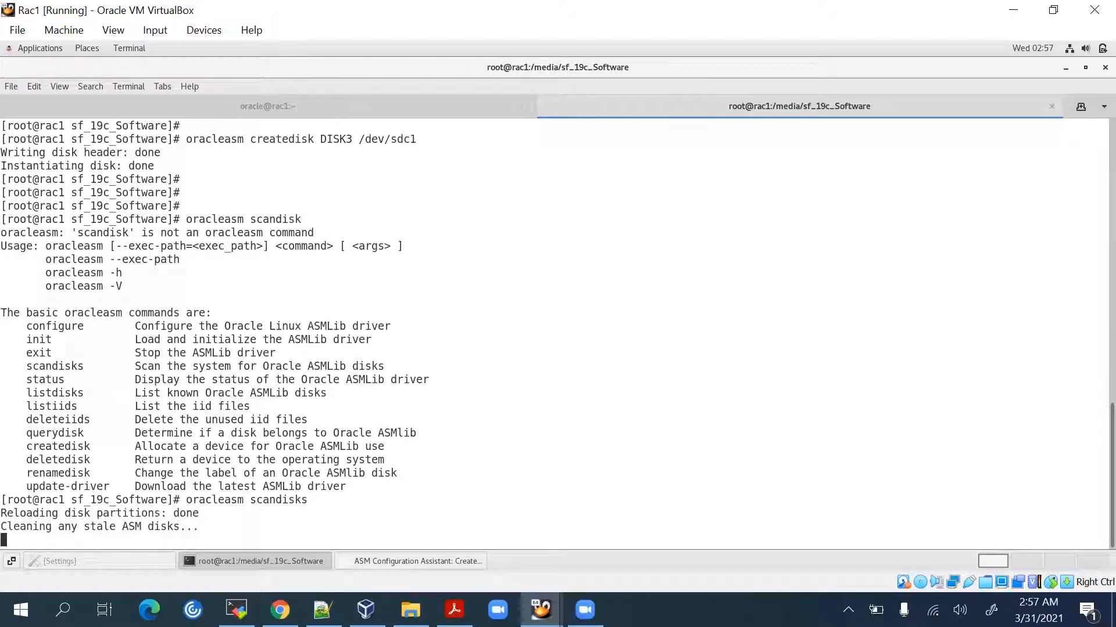
{"action": "key", "text": "Return"}
{"action": "key", "text": "Return"}
List the known ASM disks with oracleasm listdisks and check that the new disks are included.
{"action": "key", "text": "Up"}
{"action": "key", "text": "BackSpace"}
{"action": "key", "text": "BackSpace"}
{"action": "key", "text": "BackSpace"}
{"action": "key", "text": "BackSpace"}
{"action": "key", "text": "BackSpace"}
{"action": "key", "text": "BackSpace"}
{"action": "key", "text": "BackSpace"}
{"action": "key", "text": "BackSpace"}
{"action": "key", "text": "BackSpace"}
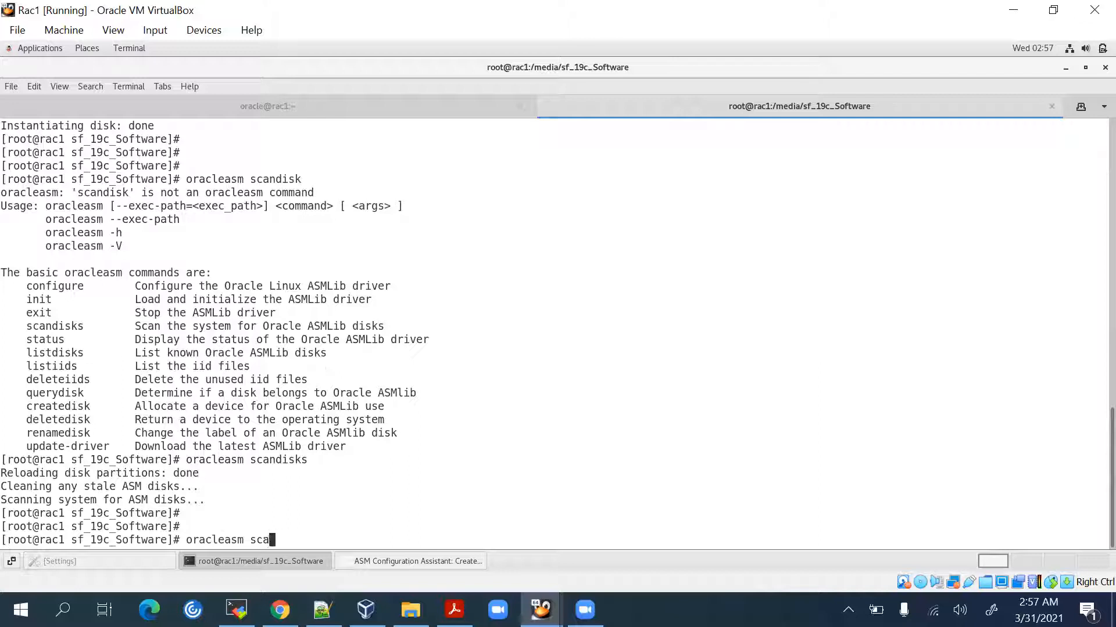
{"action": "type", "text": "listdisks"}
{"action": "key", "text": "Return"}
{"action": "key", "text": "Return"}
{"action": "key", "text": "Return"}
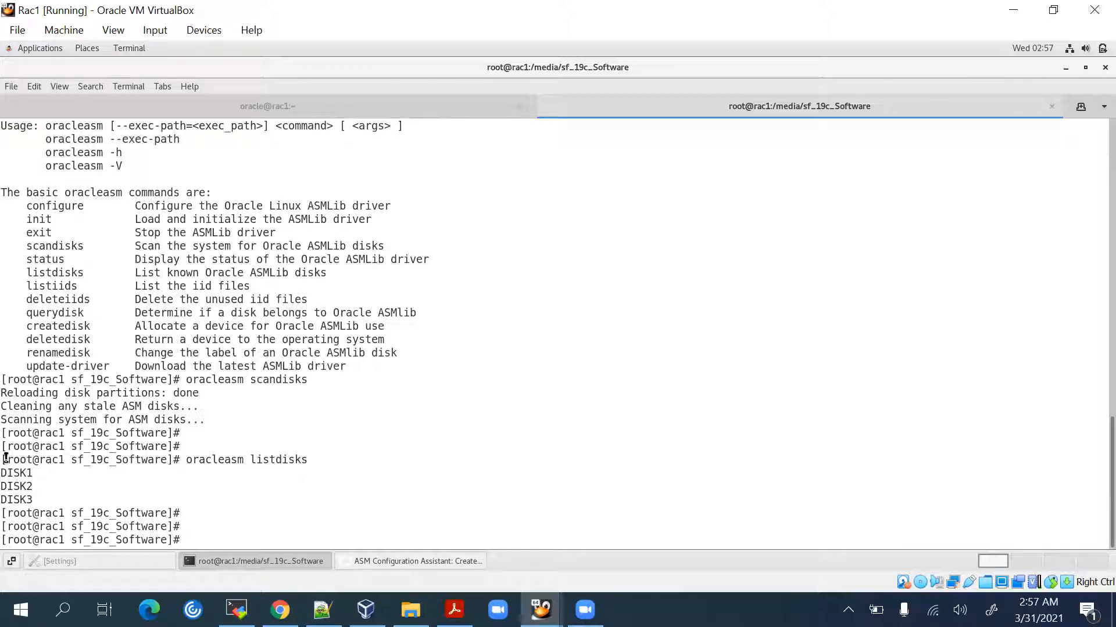
{"action": "double_click", "coordinate": [30, 473]}
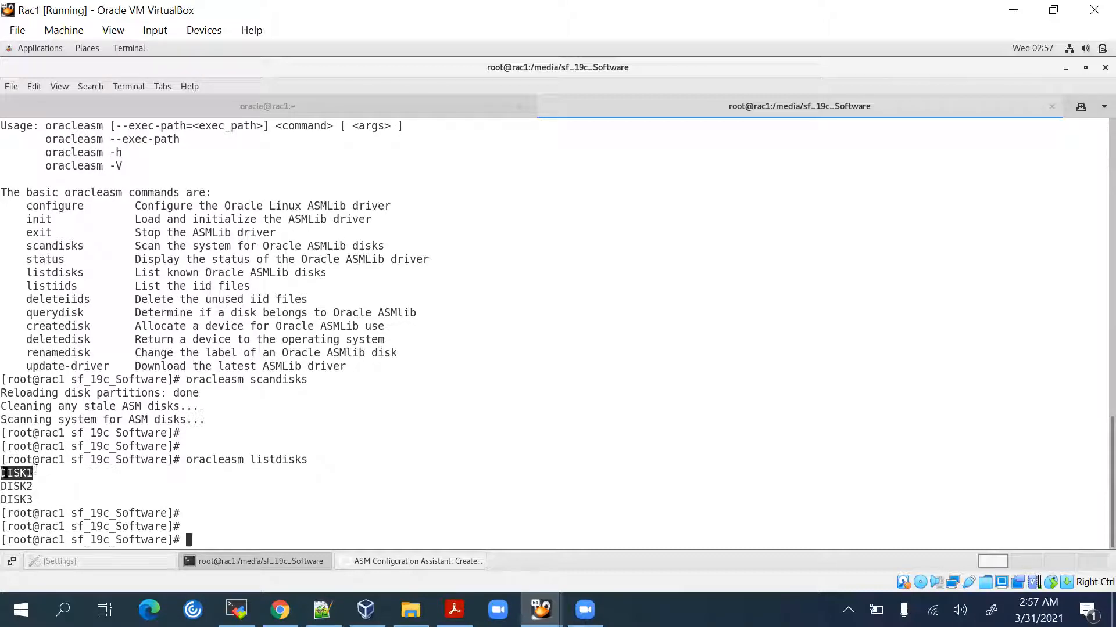
Refresh the disks from /dev/oracleasm/disks* in ASMCA, create the DATA disk group on DISK3 only, and dismiss the creation message.
{"action": "left_click", "coordinate": [410, 563]}
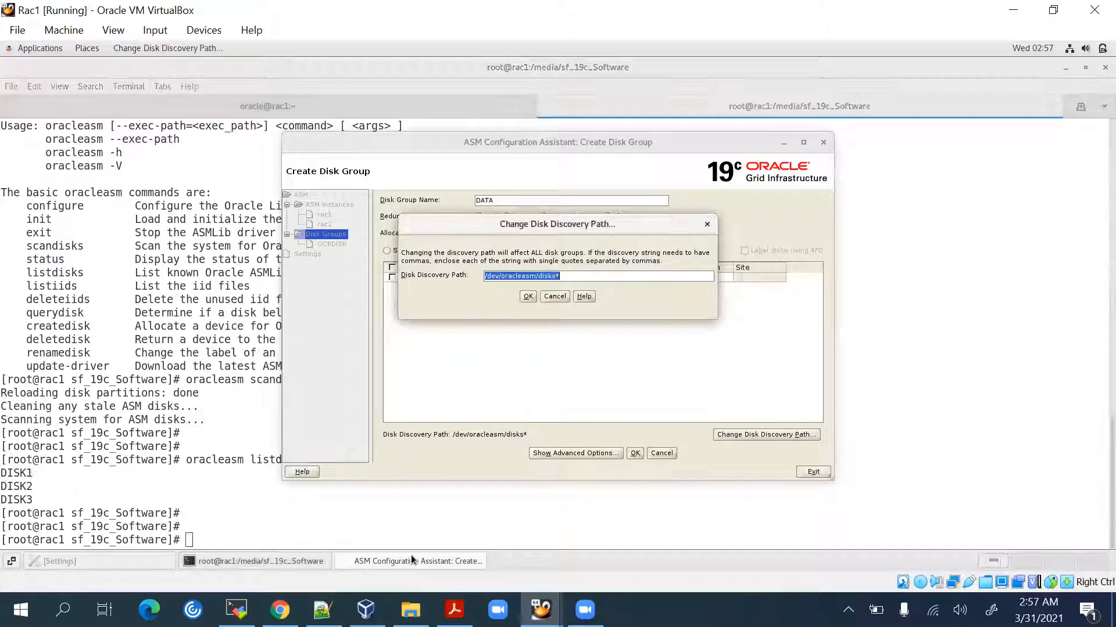
{"action": "left_click", "coordinate": [528, 296]}
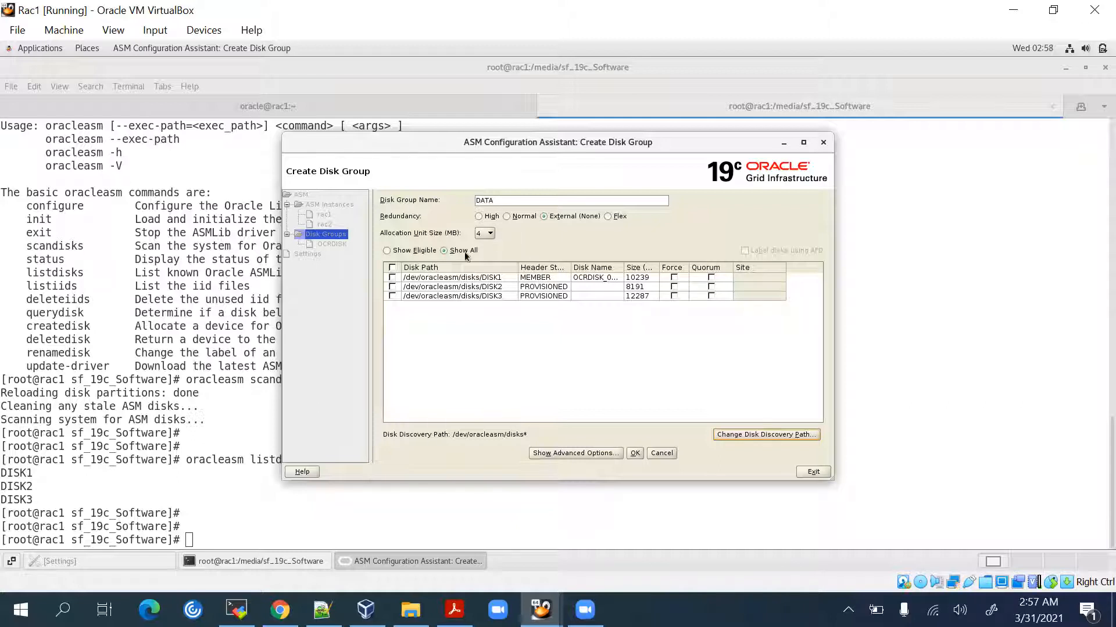
{"action": "left_click", "coordinate": [393, 287]}
{"action": "left_click", "coordinate": [392, 287]}
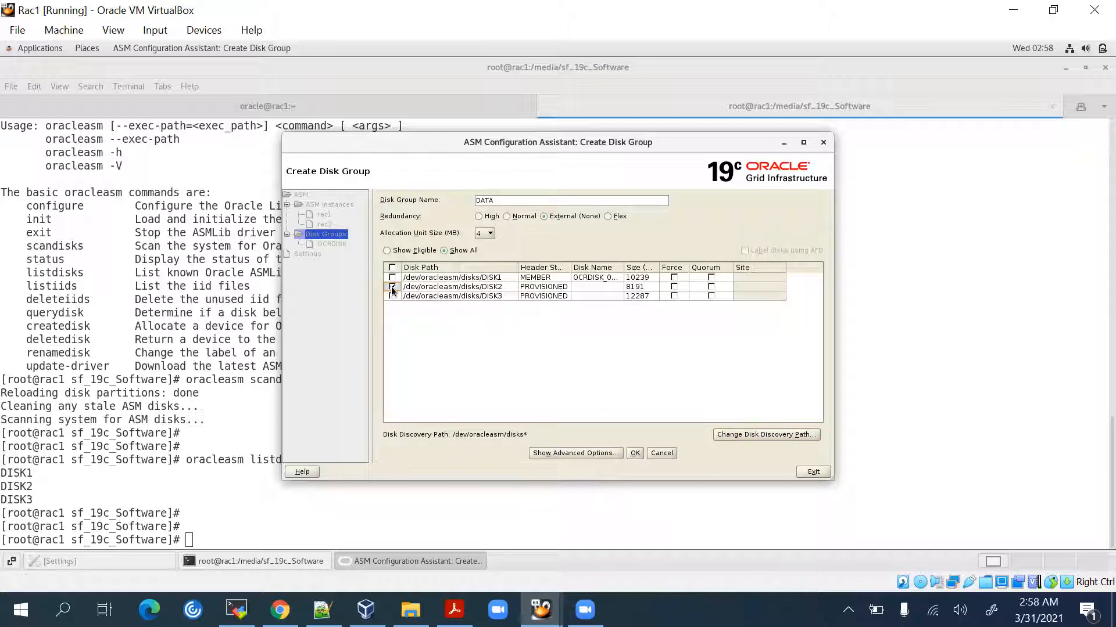
{"action": "left_click", "coordinate": [392, 296]}
{"action": "left_click", "coordinate": [634, 453]}
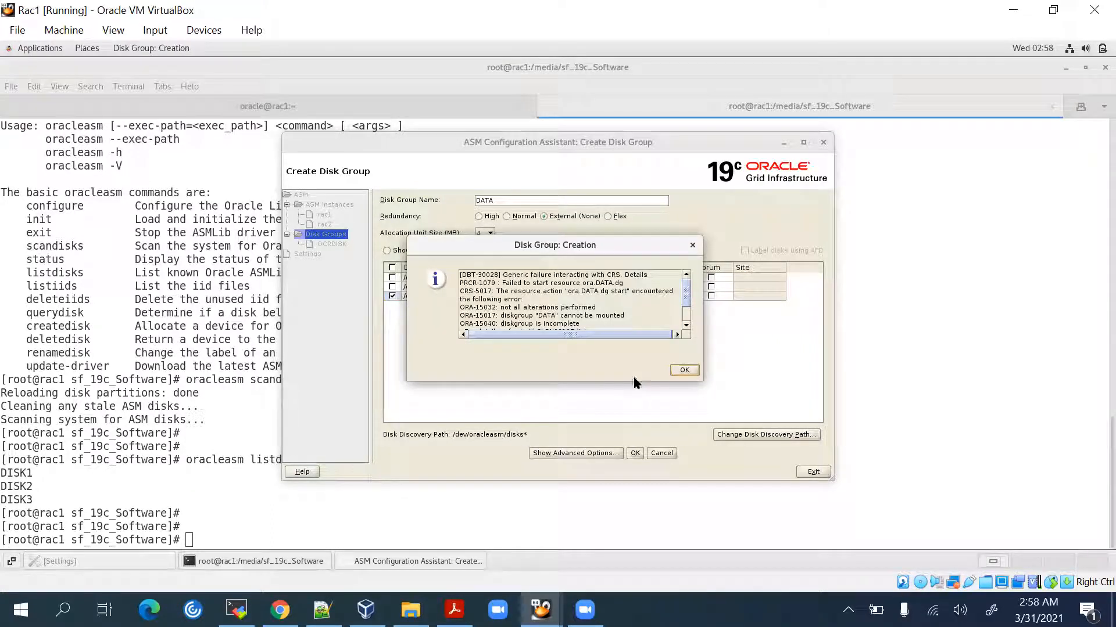
{"action": "scroll", "coordinate": [649, 323], "scroll_direction": "down", "scroll_amount": 3}
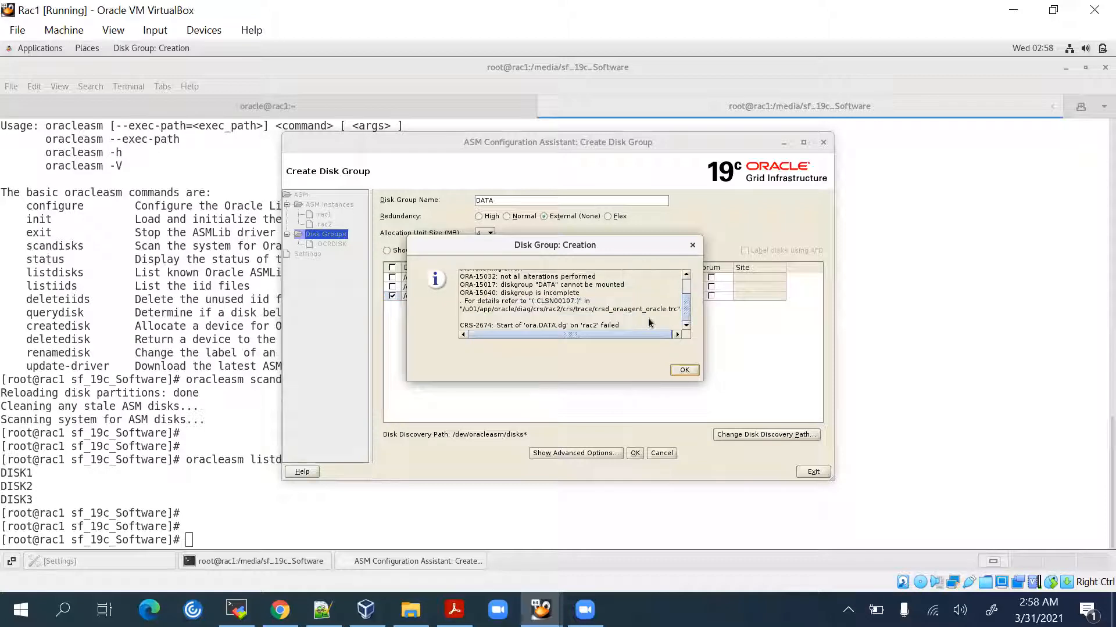
{"action": "left_click", "coordinate": [681, 370]}
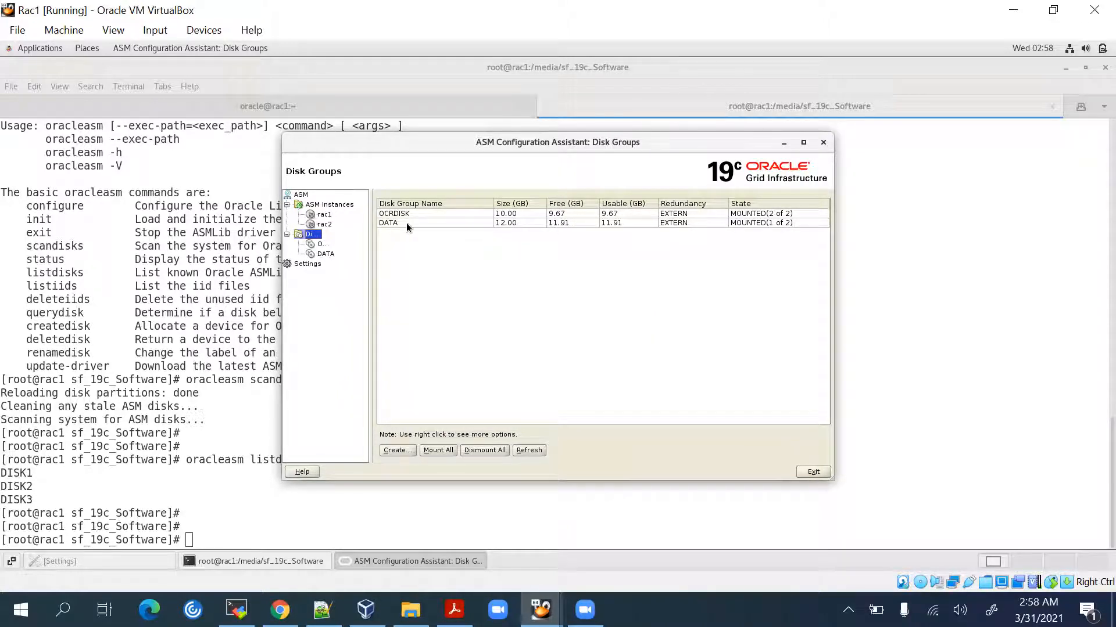
Create a disk group named ARCHIVELOG with External (None) redundancy on DISK2 and dismiss the creation message.
{"action": "left_click", "coordinate": [397, 450]}
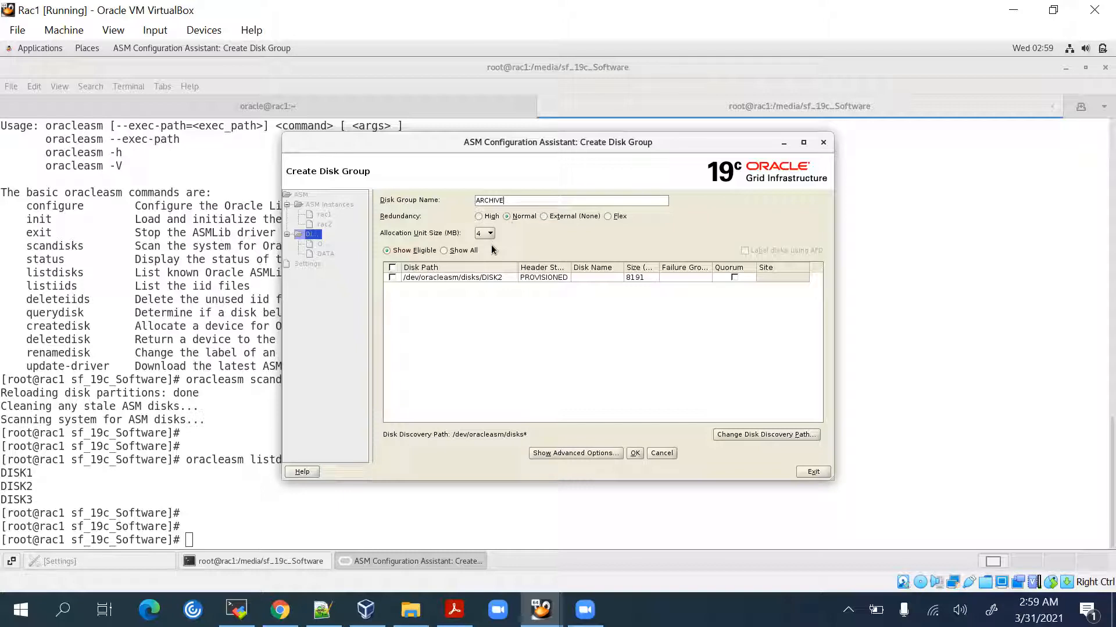
{"action": "type", "text": "OG"}
{"action": "left_click", "coordinate": [552, 217]}
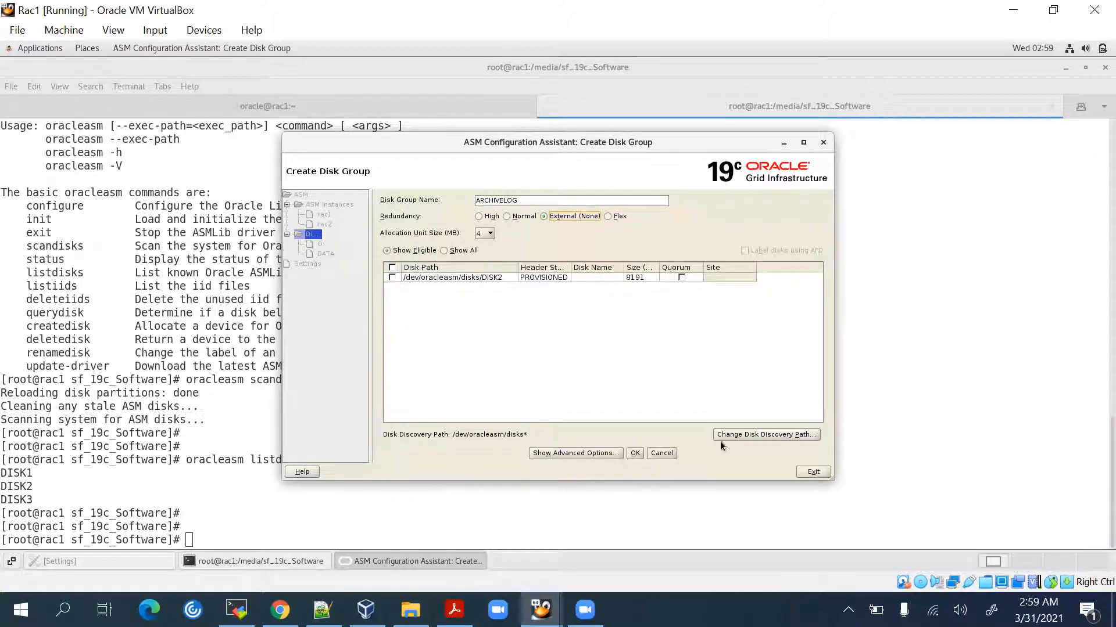
{"action": "left_click", "coordinate": [737, 437]}
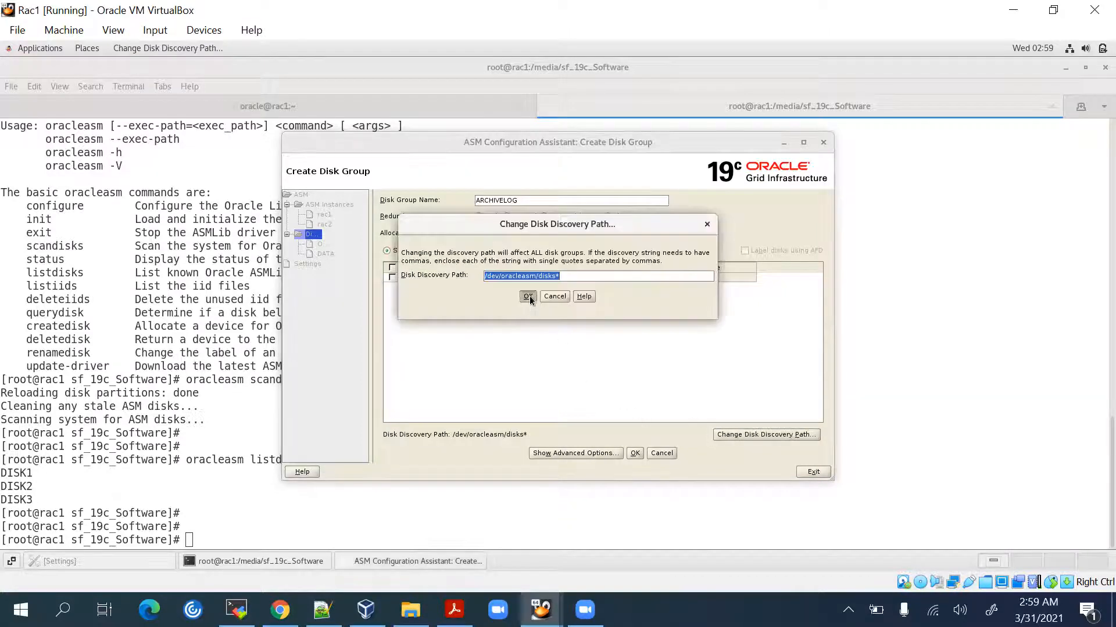
{"action": "left_click", "coordinate": [527, 298]}
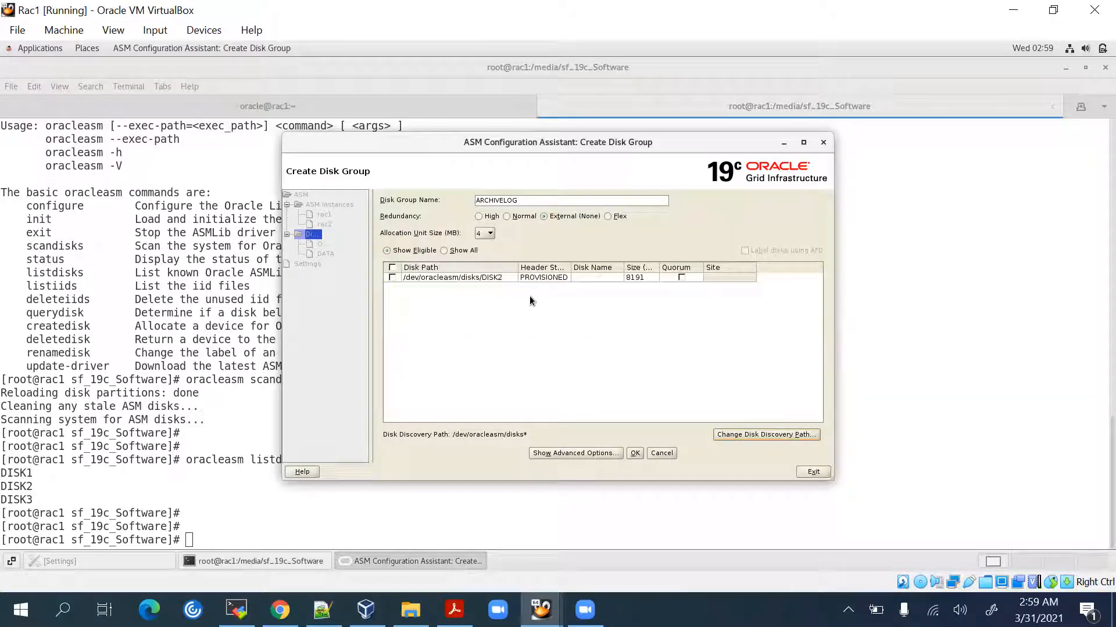
{"action": "left_click", "coordinate": [393, 278]}
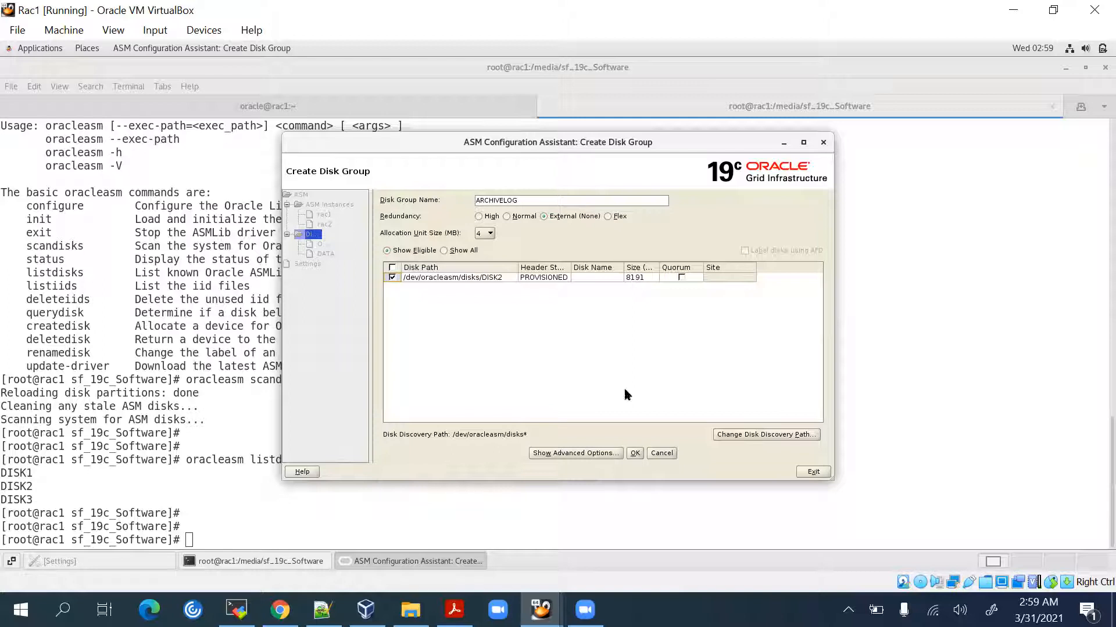
{"action": "left_click", "coordinate": [636, 454]}
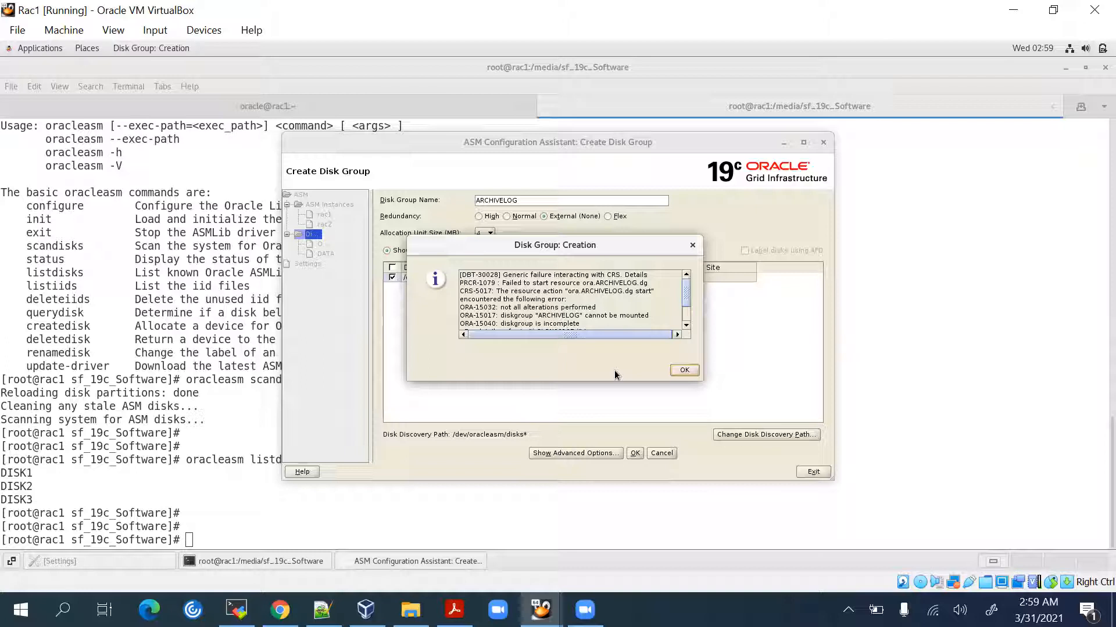
{"action": "left_click", "coordinate": [684, 371]}
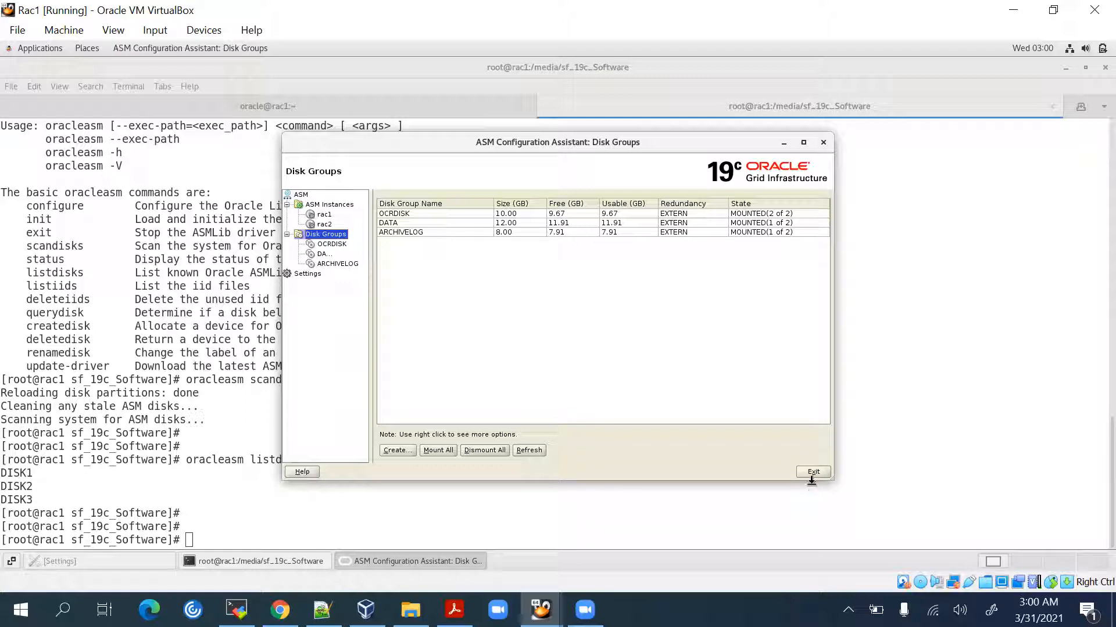
Review the DATA and ARCHIVELOG disk groups' mount states and exit the ASM Configuration Assistant.
{"action": "left_click", "coordinate": [430, 225]}
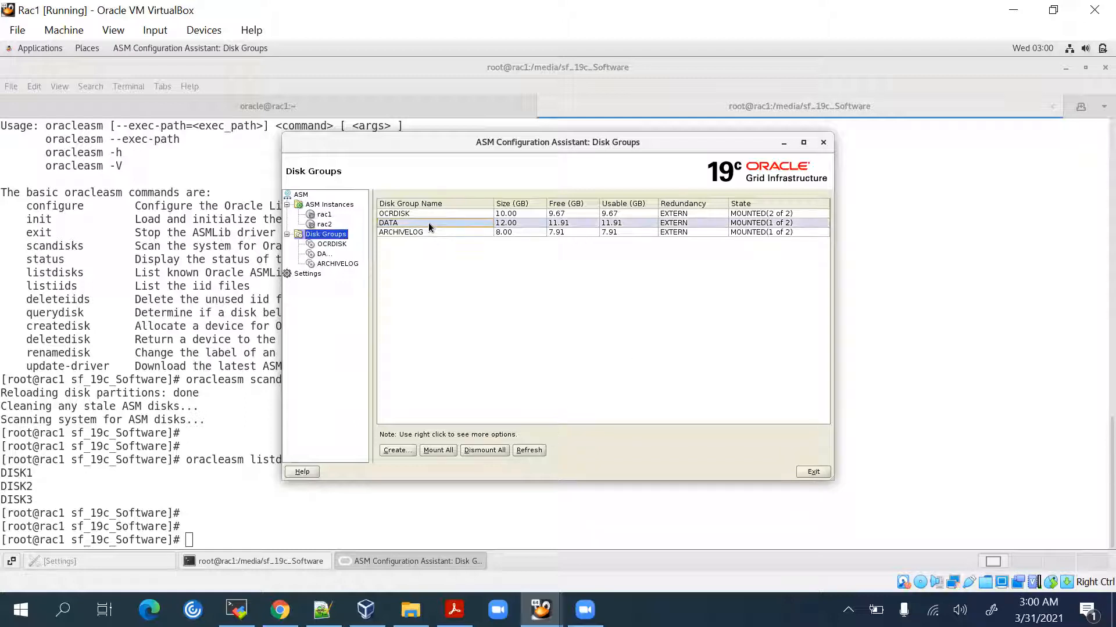
{"action": "left_click", "coordinate": [755, 231]}
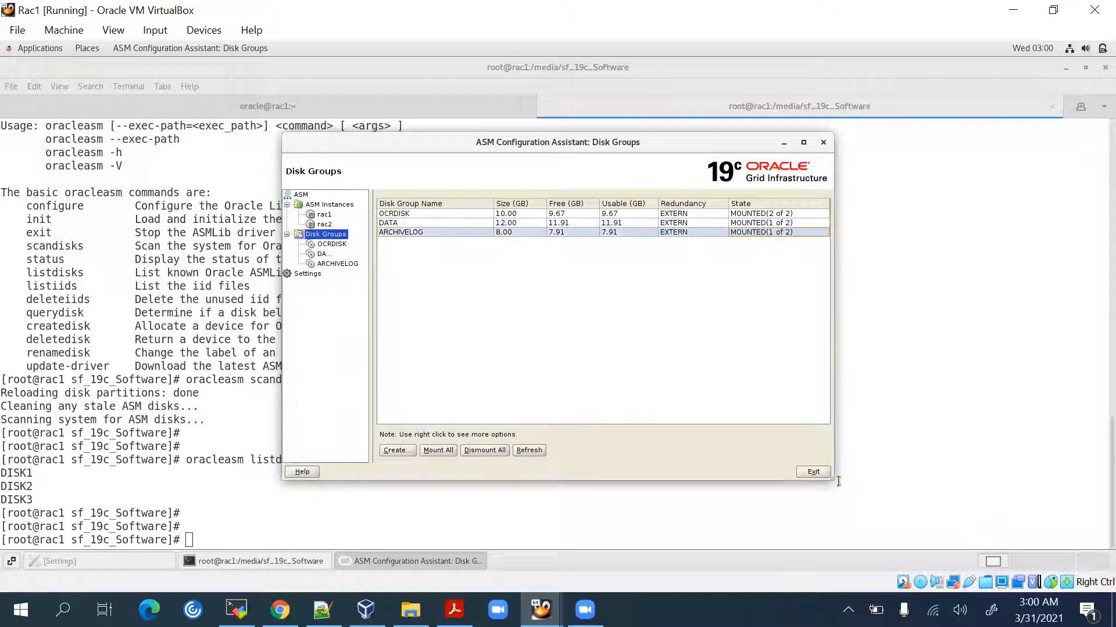
{"action": "left_click", "coordinate": [818, 473]}
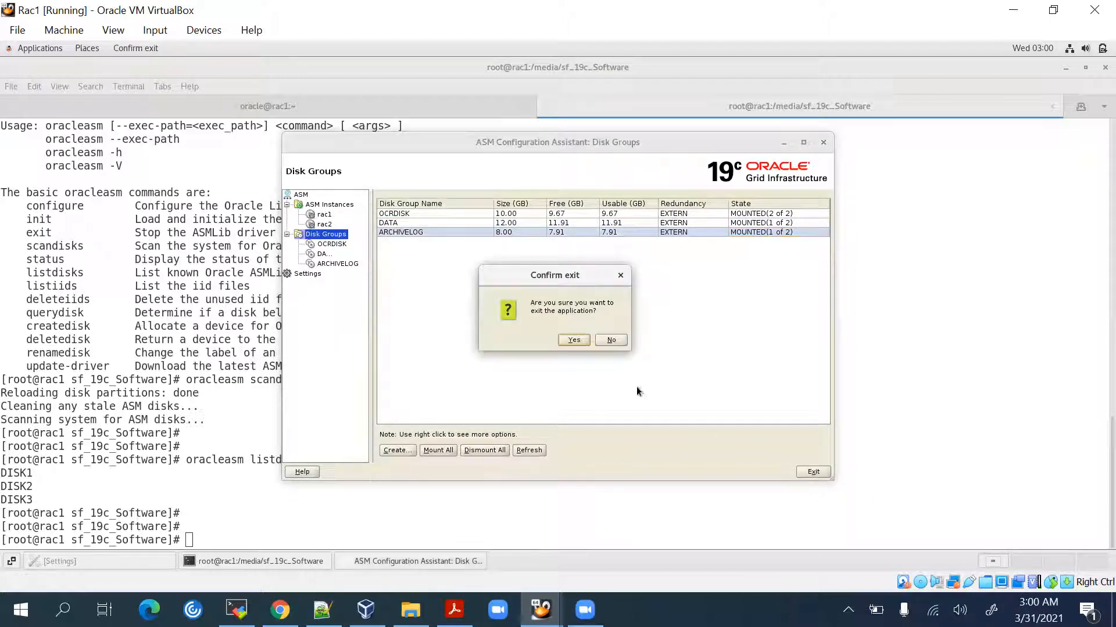
{"action": "left_click", "coordinate": [570, 339]}
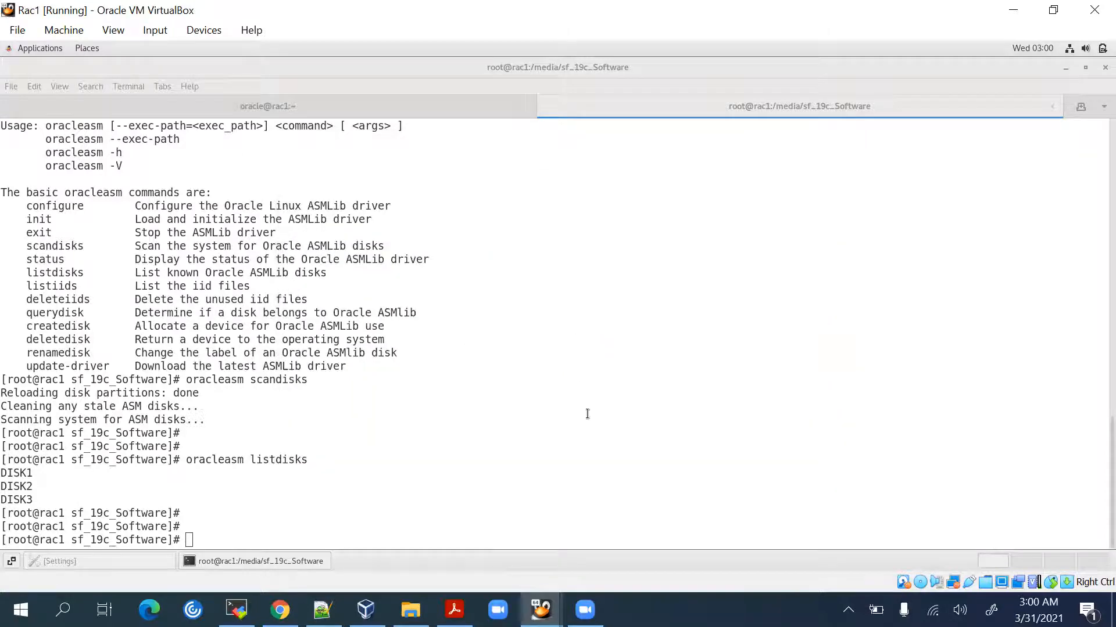
Return to root's home directory with cd.
{"action": "type", "text": "c"}
{"action": "key", "text": "Return"}
{"action": "key", "text": "Return"}
{"action": "type", "text": ". db"}
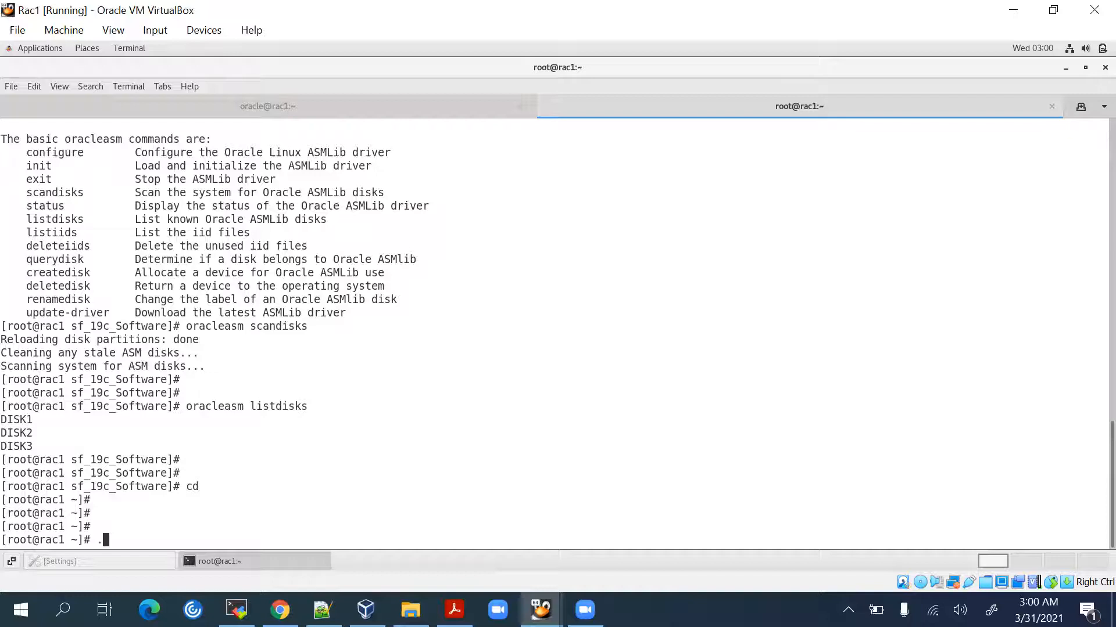
{"action": "type", "text": ".e"}
{"action": "key", "text": "BackSpace"}
{"action": "key", "text": "BackSpace"}
{"action": "type", "text": "_"}
{"action": "key", "text": "BackSpace"}
{"action": "key", "text": "BackSpace"}
{"action": "key", "text": "BackSpace"}
{"action": "type", "text": "su"}
{"action": "key", "text": "ctrl+u"}
Switch to the oracle user's login shell with su - oracle.
{"action": "type", "text": "su - grid"}
{"action": "key", "text": "BackSpace"}
{"action": "key", "text": "BackSpace"}
{"action": "key", "text": "BackSpace"}
{"action": "key", "text": "BackSpace"}
{"action": "type", "text": "orace"}
{"action": "key", "text": "BackSpace"}
{"action": "type", "text": "le"}
{"action": "key", "text": "Return"}
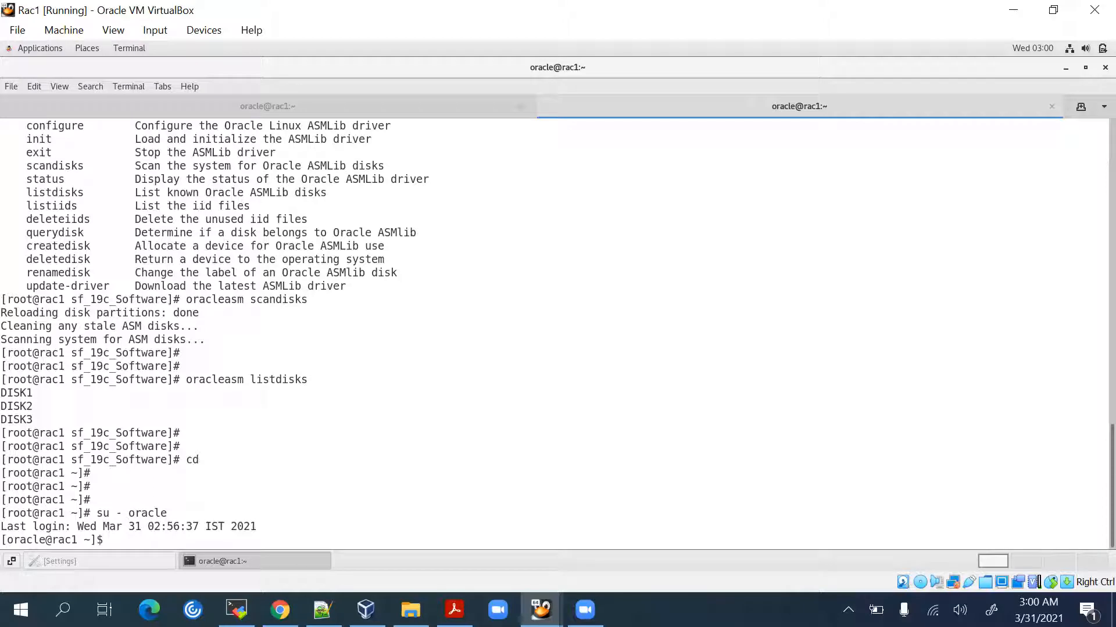
{"action": "key", "text": "Return"}
{"action": "key", "text": "Return"}
{"action": "key", "text": "Return"}
{"action": "key", "text": "Return"}
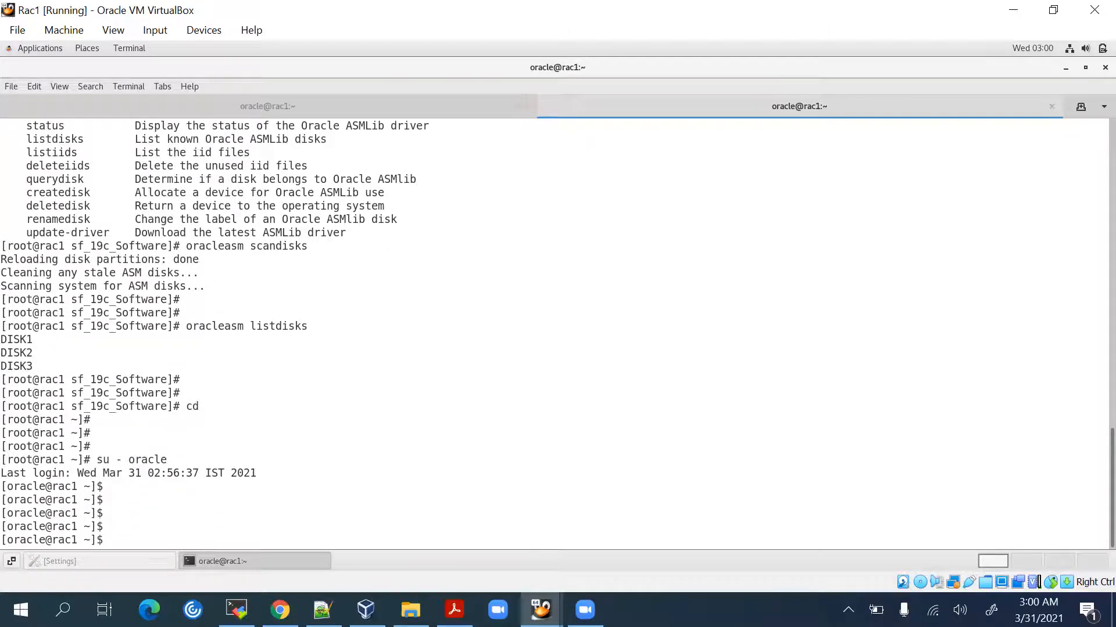
Load the database environment variables in the oracle session with . db.env.
{"action": "type", "text": ". db.env"}
{"action": "key", "text": "Return"}
{"action": "key", "text": "Return"}
{"action": "key", "text": "Return"}
{"action": "key", "text": "Return"}
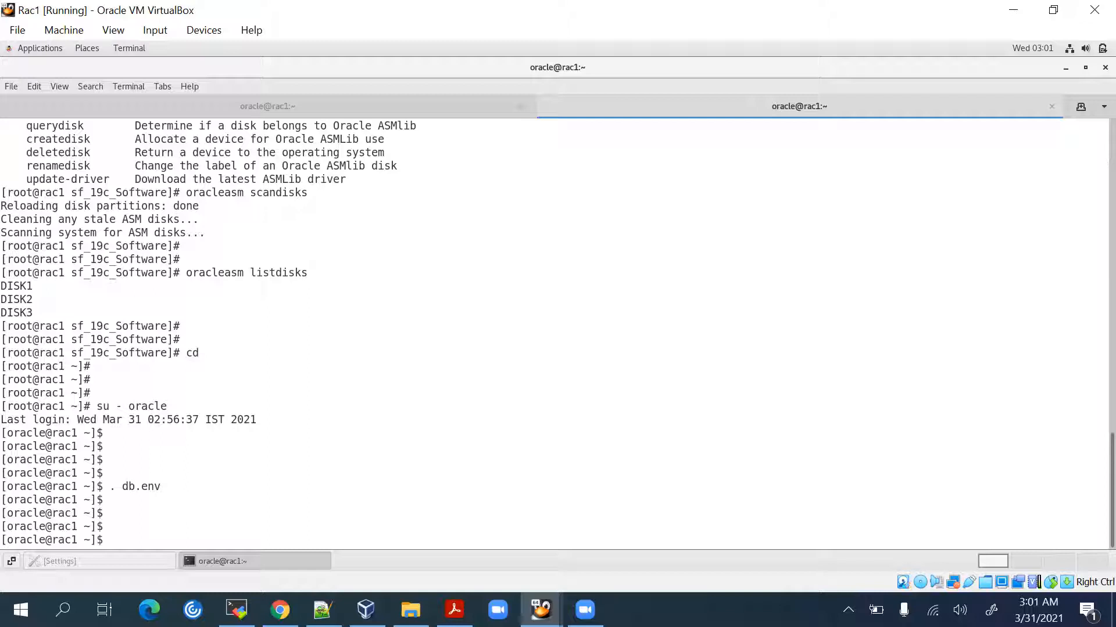
Export DISPLAY=:0.0 in the oracle session and launch the Database Configuration Assistant with dbca.
{"action": "type", "text": "cd"}
{"action": "key", "text": "BackSpace"}
{"action": "key", "text": "BackSpace"}
{"action": "key", "text": "Up"}
{"action": "key", "text": "Up"}
{"action": "key", "text": "Up"}
{"action": "key", "text": "Up"}
{"action": "key", "text": "Up"}
{"action": "key", "text": "Up"}
{"action": "key", "text": "Up"}
{"action": "key", "text": "Return"}
{"action": "key", "text": "Return"}
{"action": "key", "text": "Return"}
{"action": "type", "text": "dbca"}
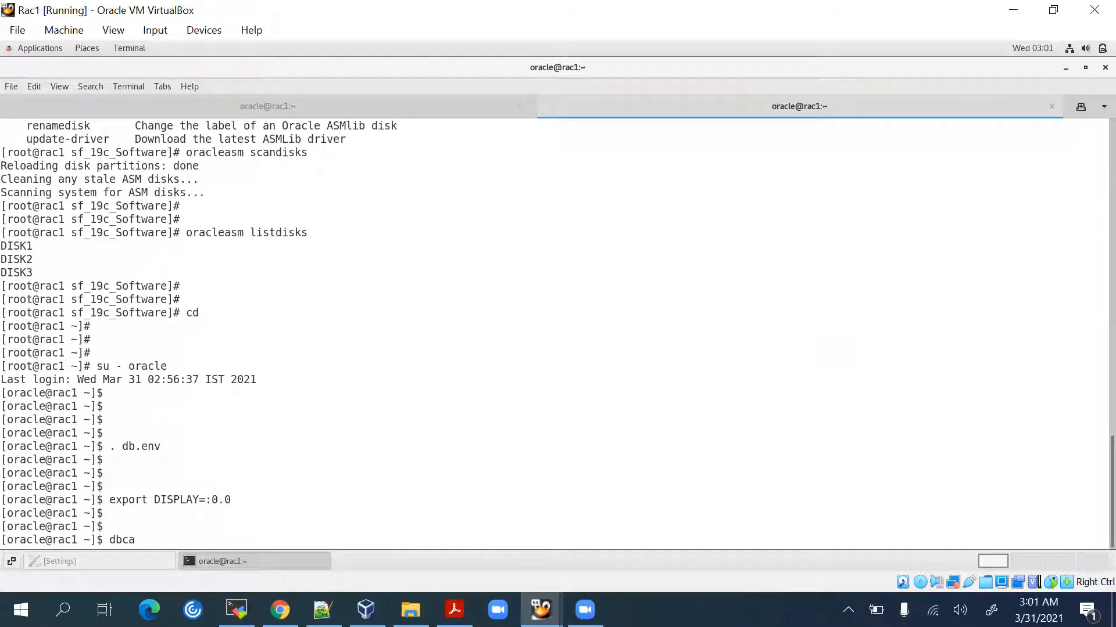
{"action": "key", "text": "Return"}
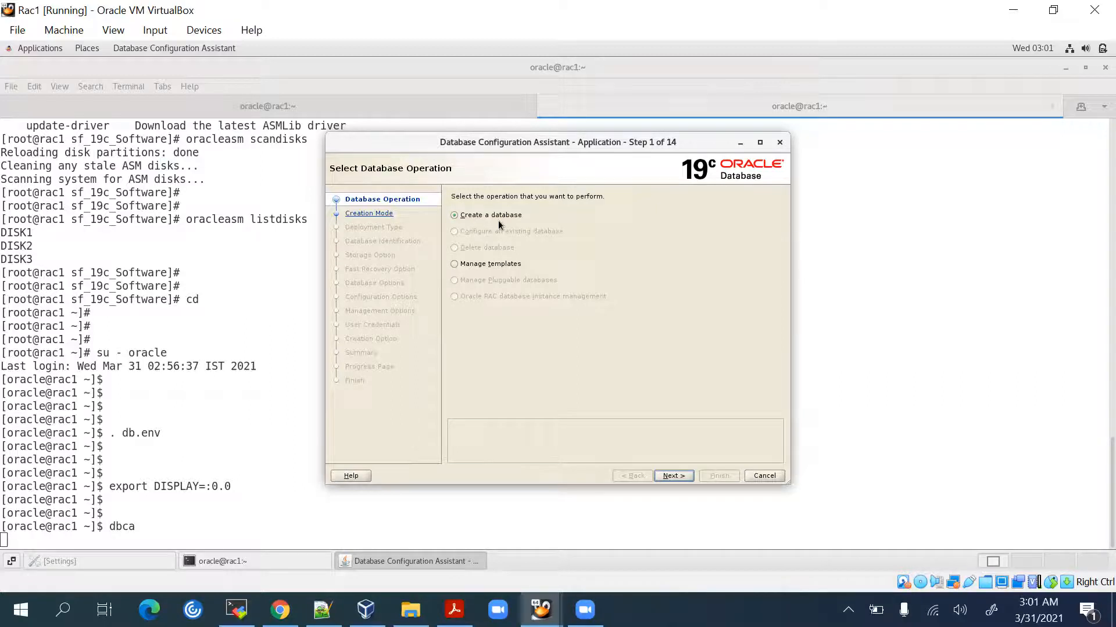
Proceed with creating a database in Advanced configuration, as an Admin Managed RAC database with the General Purpose template on nodes rac1 and rac2.
{"action": "left_click", "coordinate": [674, 476]}
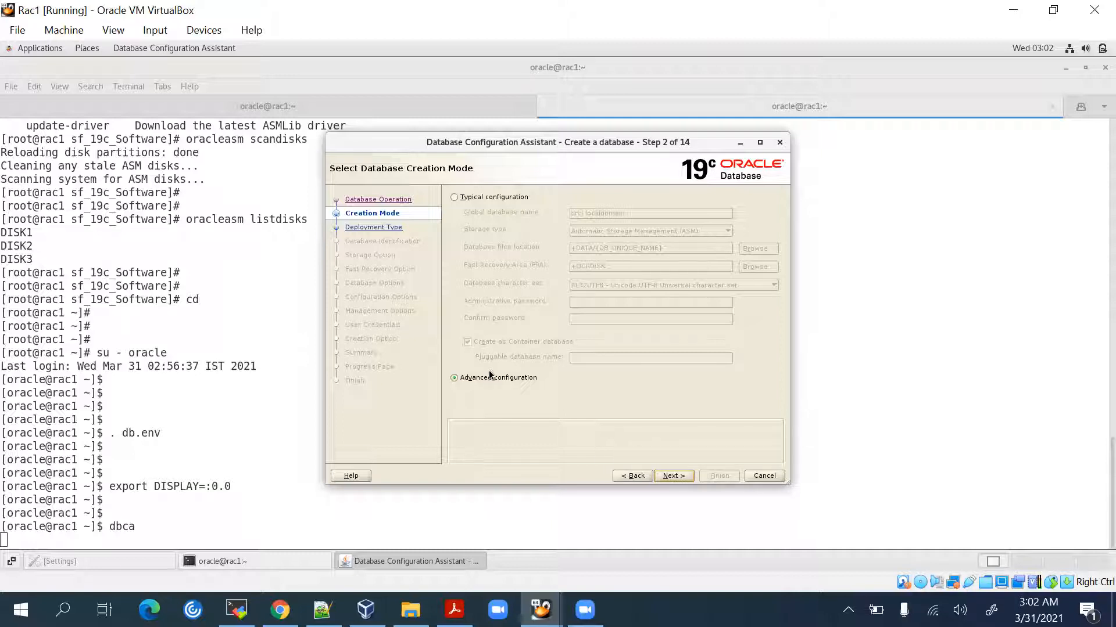
{"action": "left_click", "coordinate": [663, 476]}
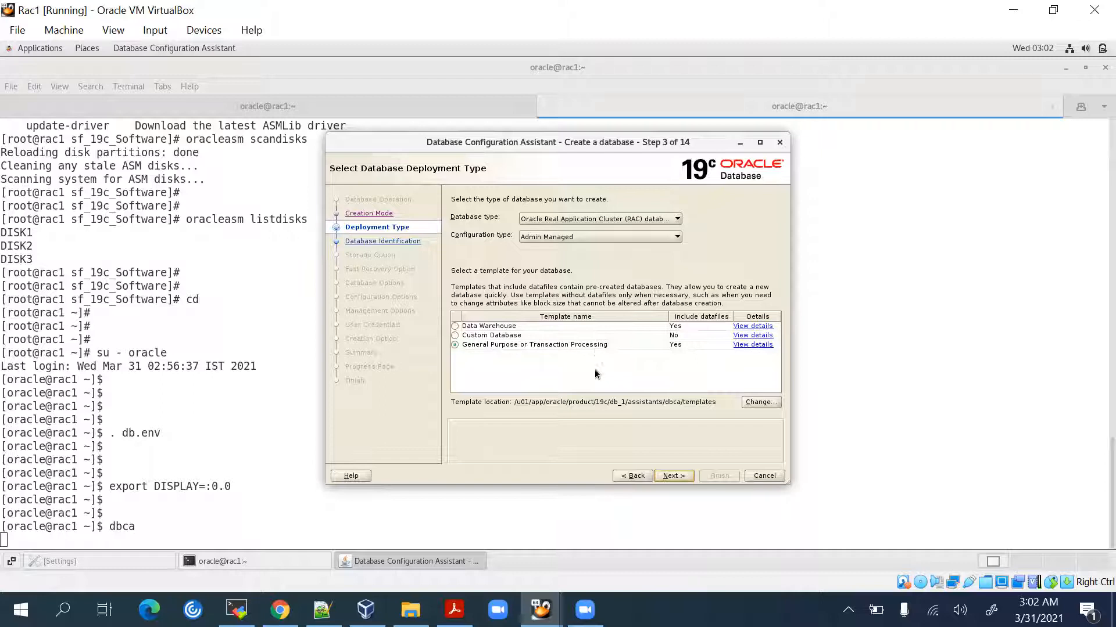
{"action": "left_click", "coordinate": [674, 476]}
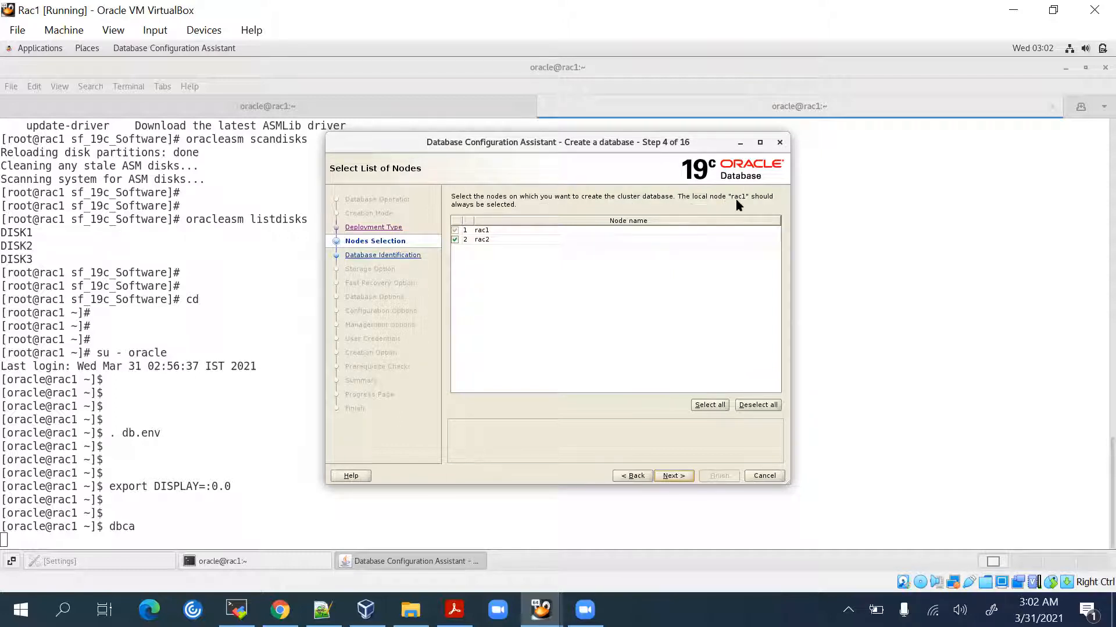
{"action": "left_click", "coordinate": [674, 477]}
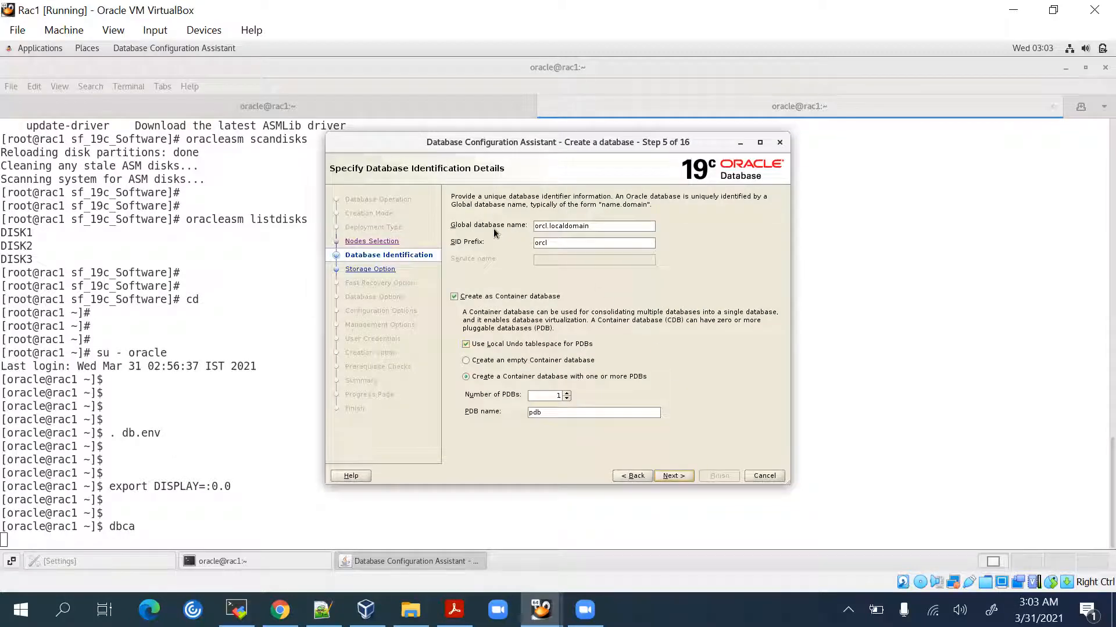
Name the global database racdb without creating it as a container database, and accept ASM storage in +DATA/{DB_UNIQUE_NAME}.
{"action": "left_click_drag", "start_coordinate": [590, 226], "coordinate": [534, 228]}
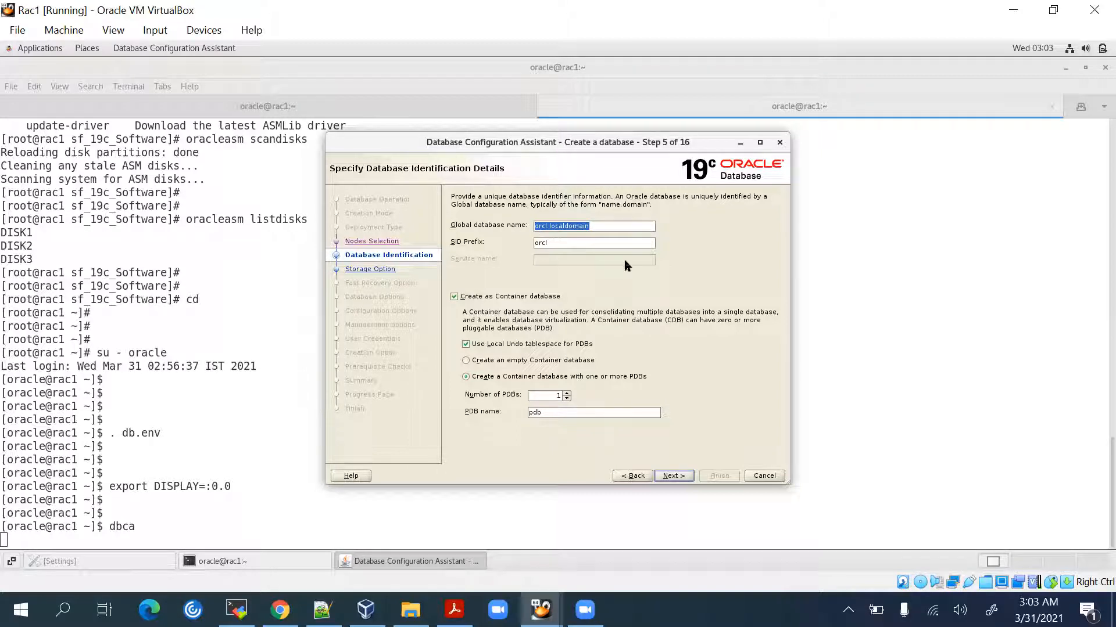
{"action": "type", "text": "racdb"}
{"action": "left_click", "coordinate": [532, 297]}
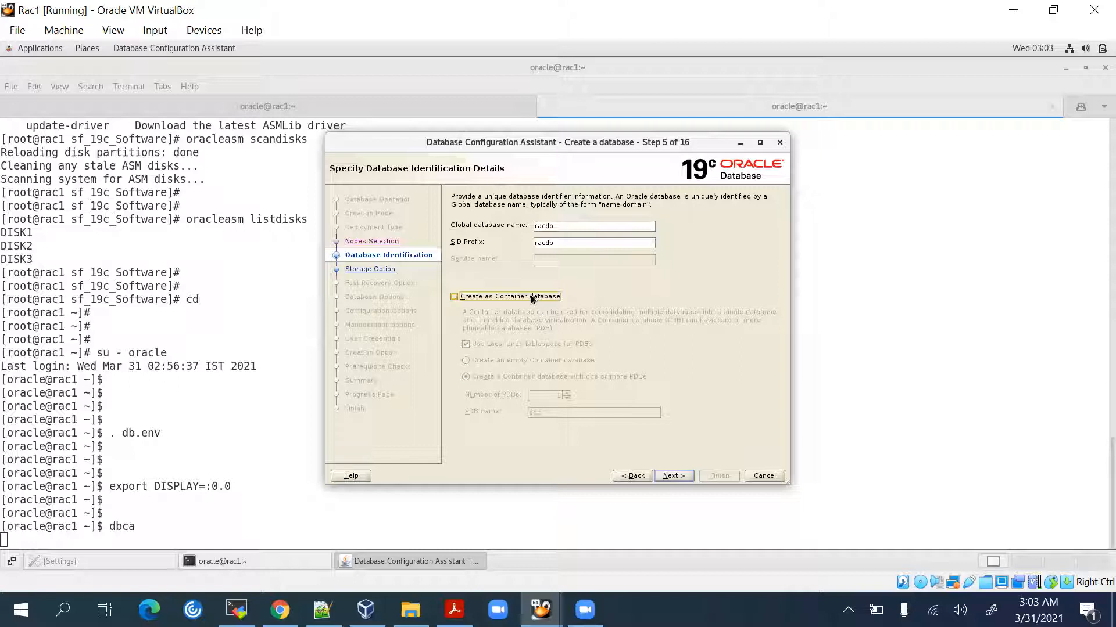
{"action": "left_click", "coordinate": [673, 476]}
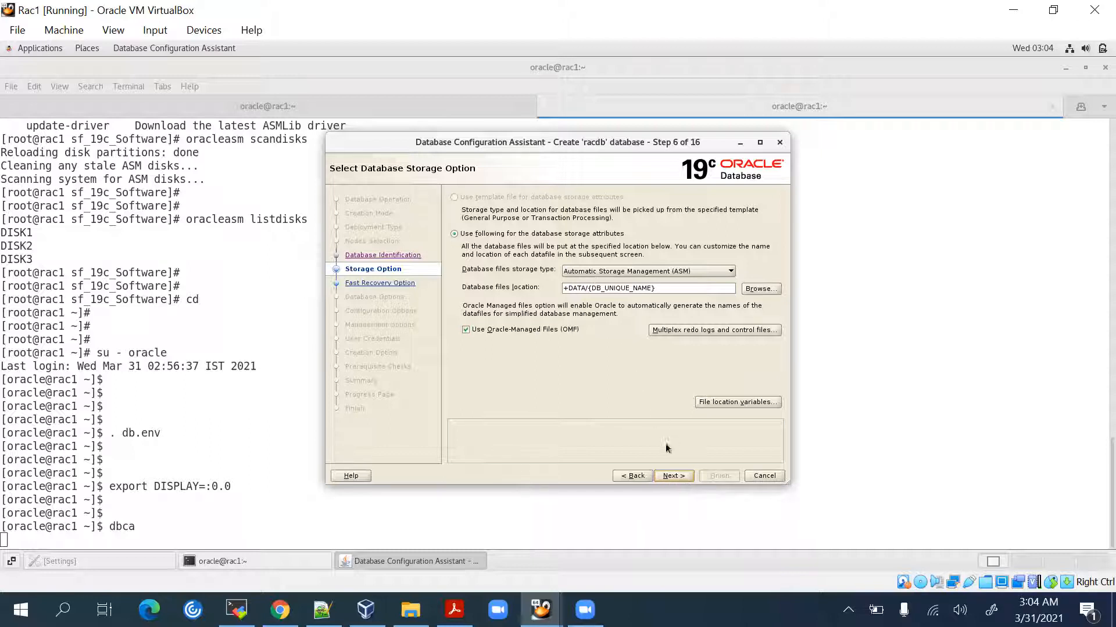
{"action": "left_click", "coordinate": [681, 477]}
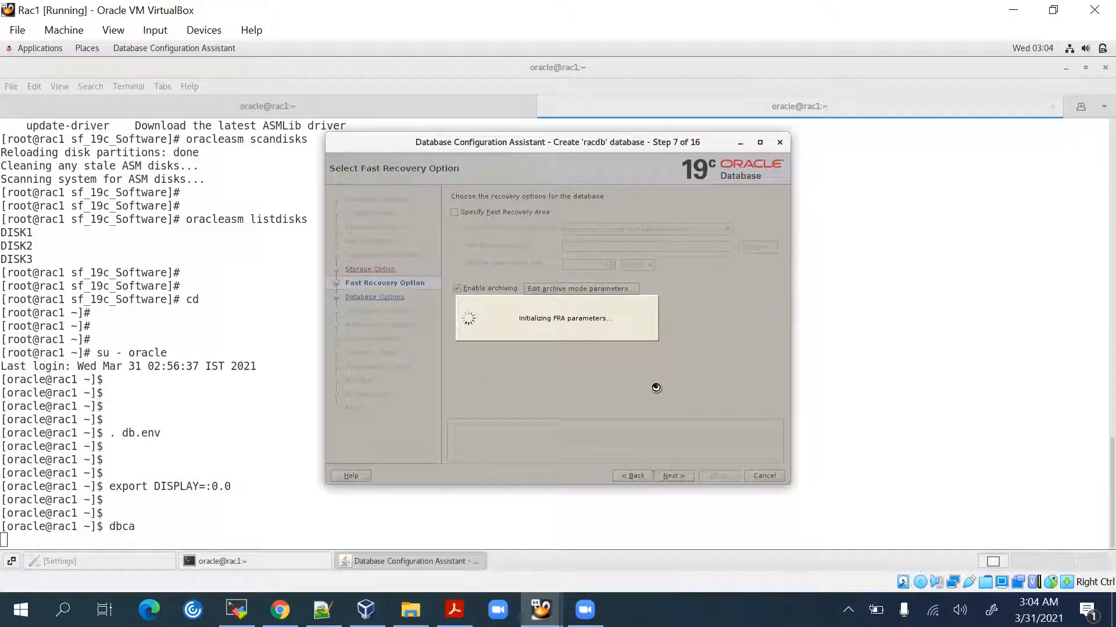
Enable archiving for the database and set the first archive log destination to +ARCHIVELOG.
{"action": "left_click", "coordinate": [1065, 68]}
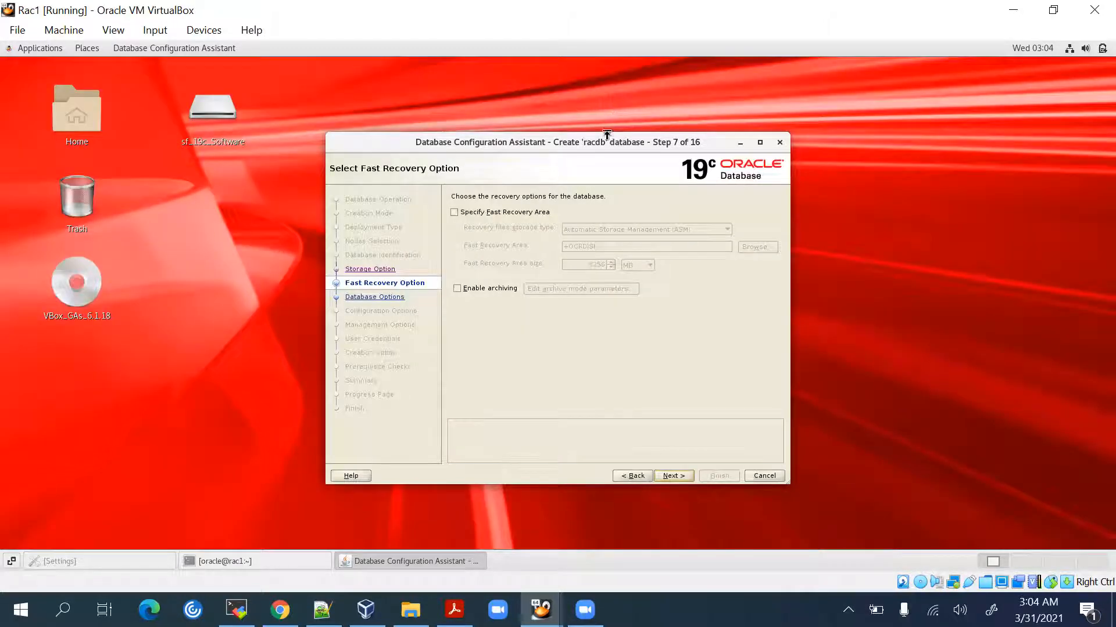
{"action": "left_click_drag", "start_coordinate": [606, 142], "coordinate": [653, 109]}
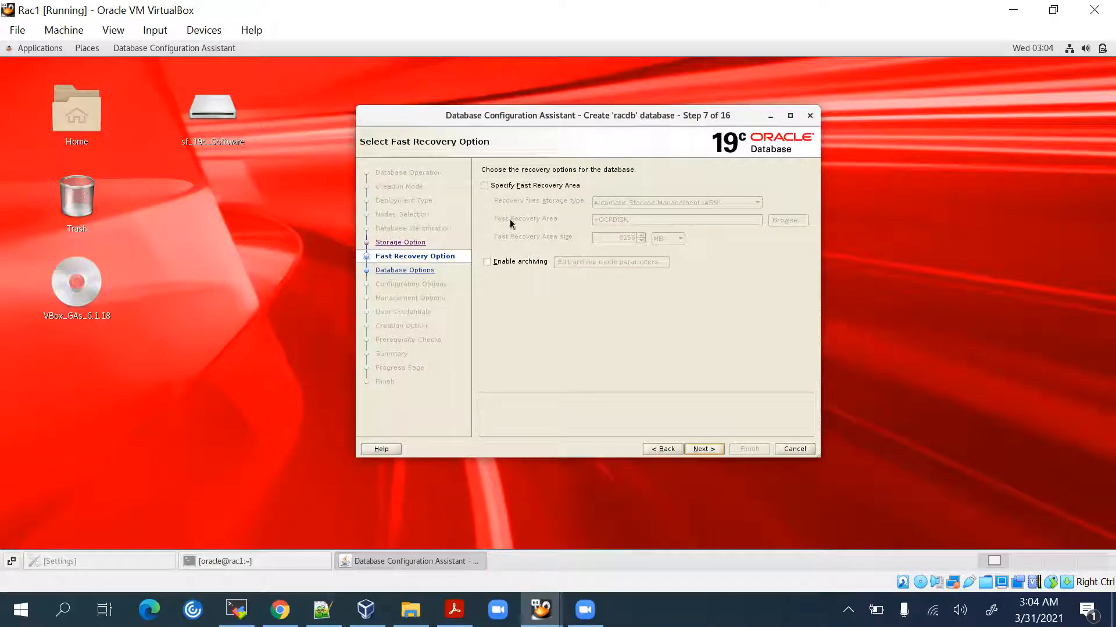
{"action": "left_click", "coordinate": [519, 264]}
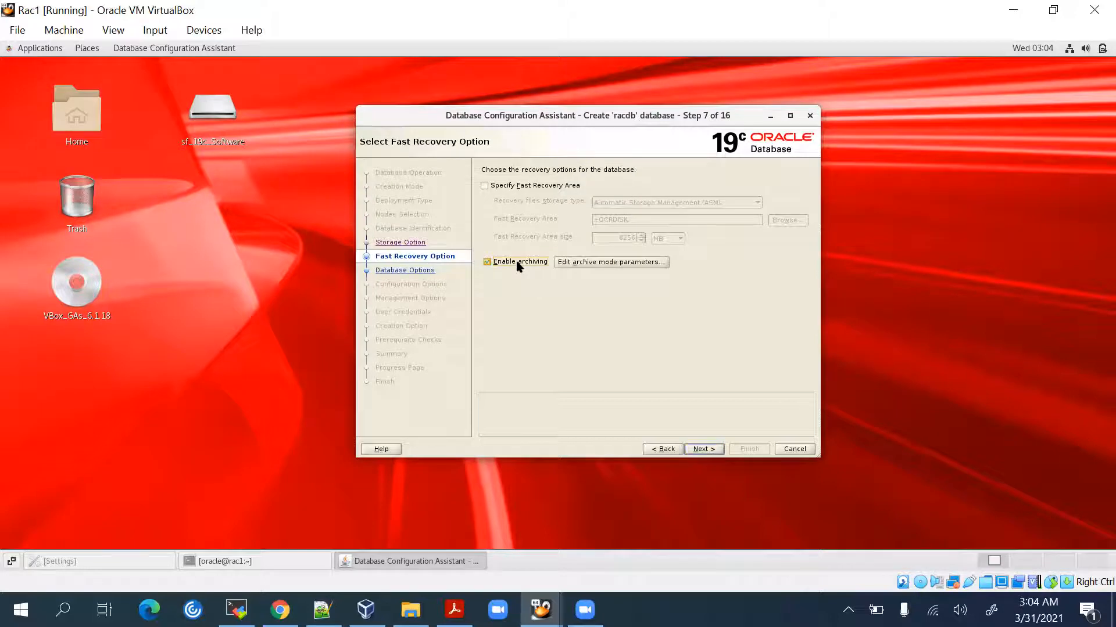
{"action": "left_click", "coordinate": [586, 263]}
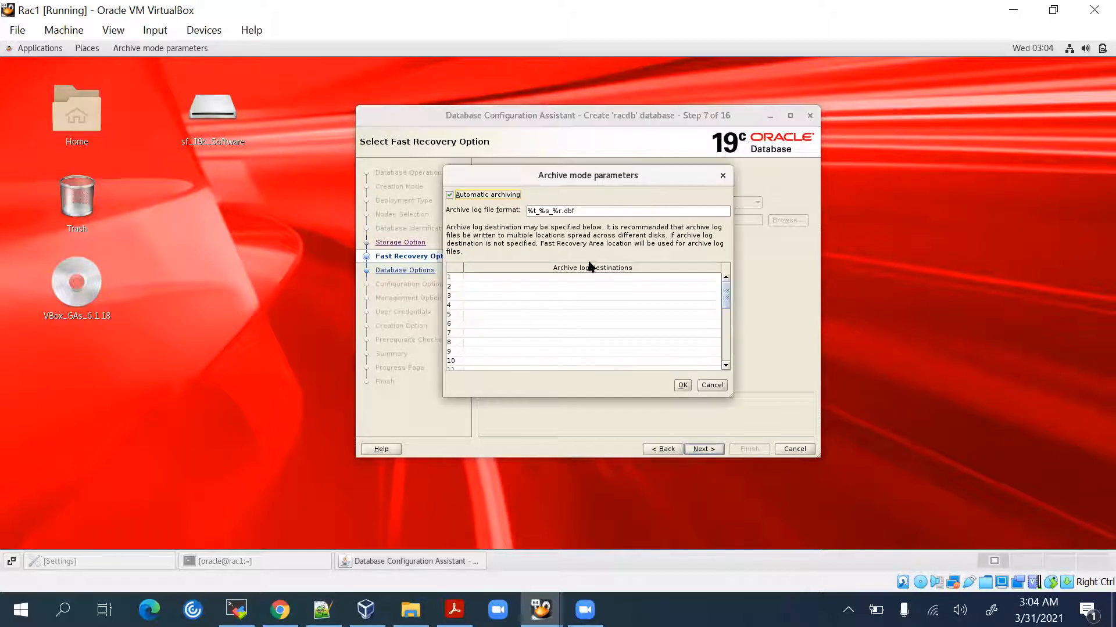
{"action": "double_click", "coordinate": [474, 277]}
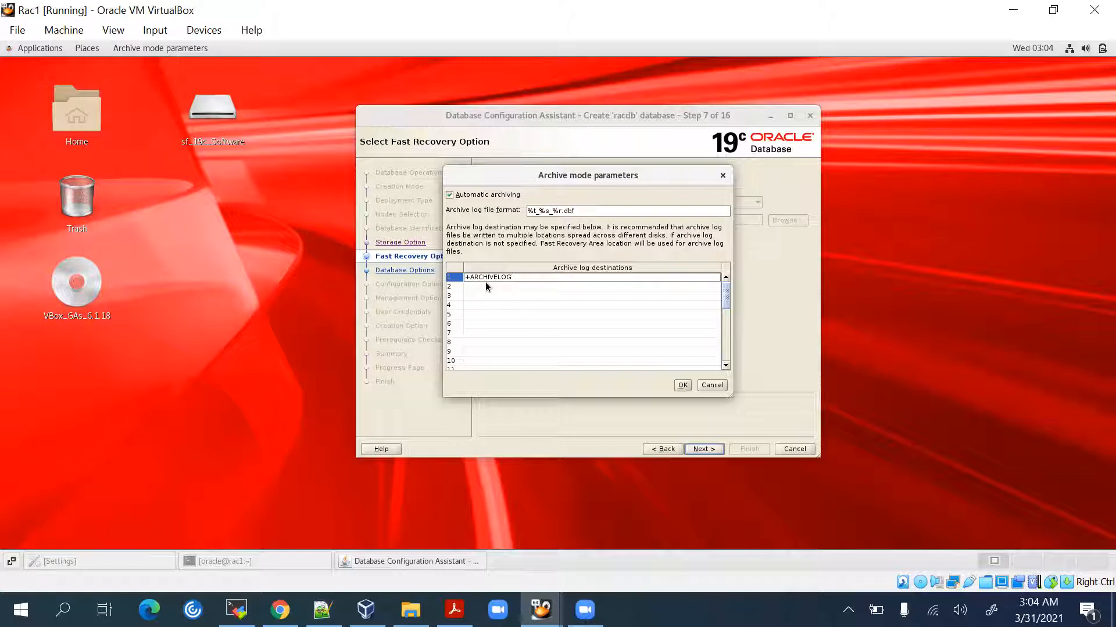
{"action": "left_click", "coordinate": [684, 388]}
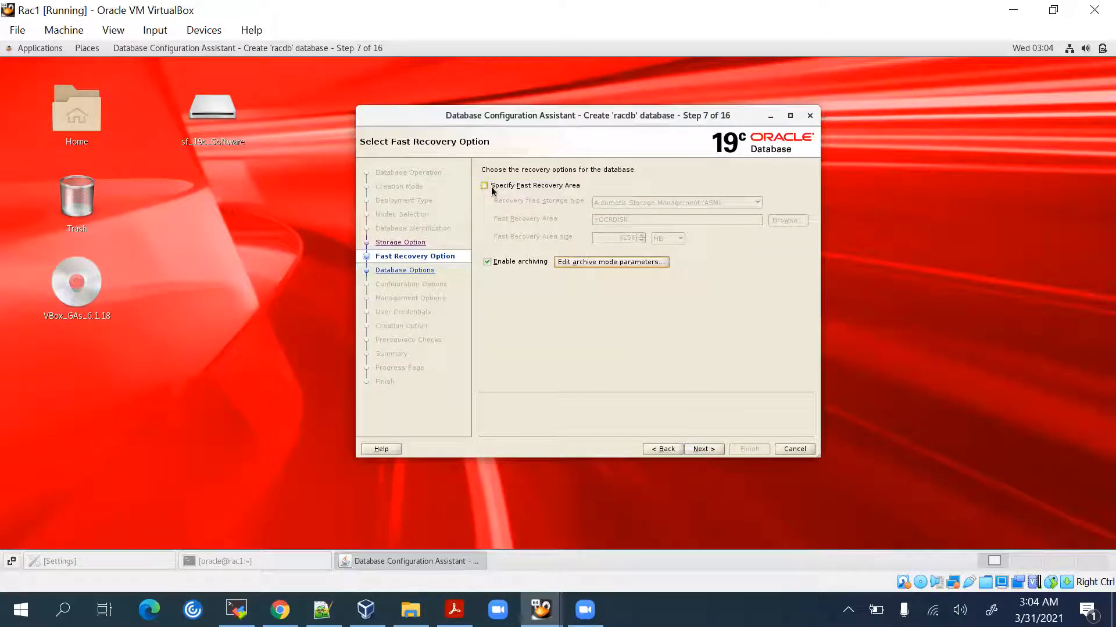
Try to use the ARCHIVELOG disk group as the Fast Recovery Area, and disable the Fast Recovery Area option again.
{"action": "left_click", "coordinate": [491, 188]}
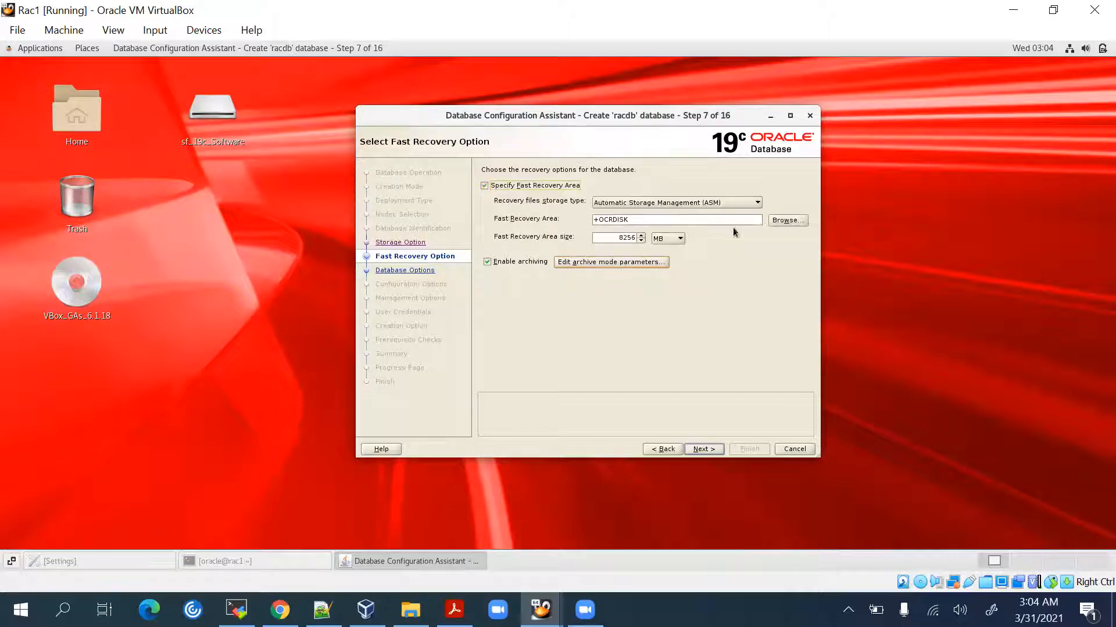
{"action": "left_click", "coordinate": [784, 221]}
{"action": "left_click", "coordinate": [396, 197]}
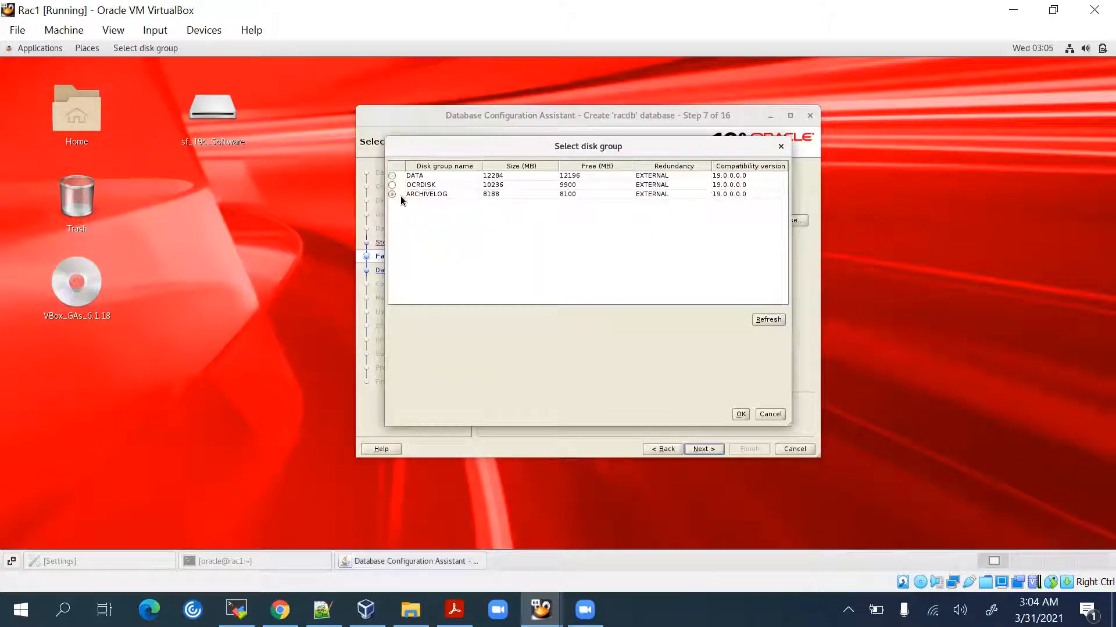
{"action": "left_click", "coordinate": [741, 414]}
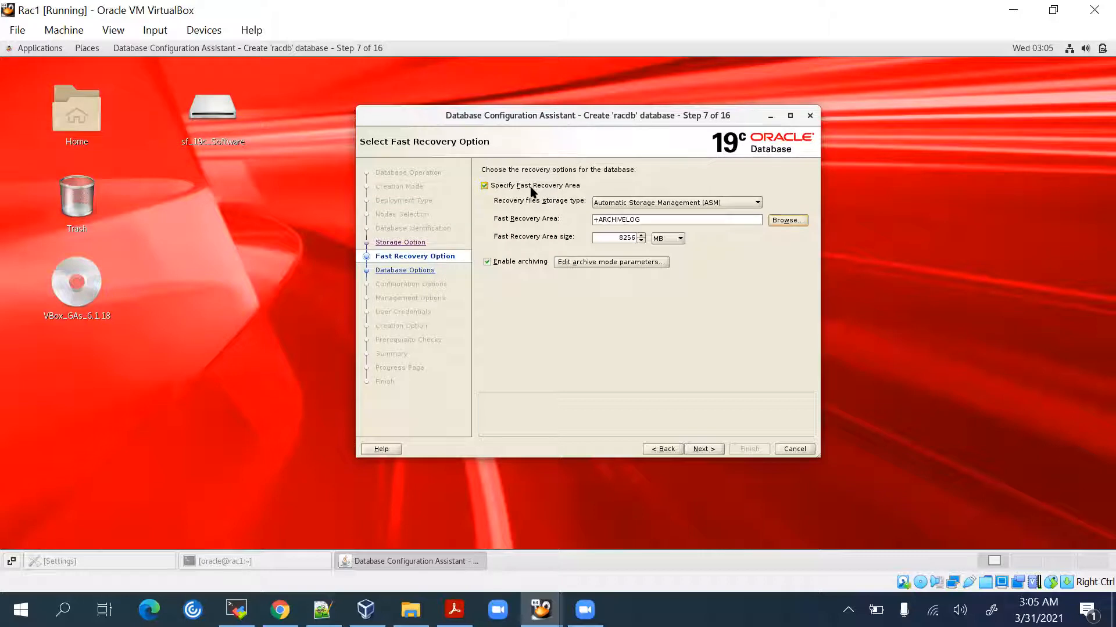
{"action": "left_click", "coordinate": [709, 449]}
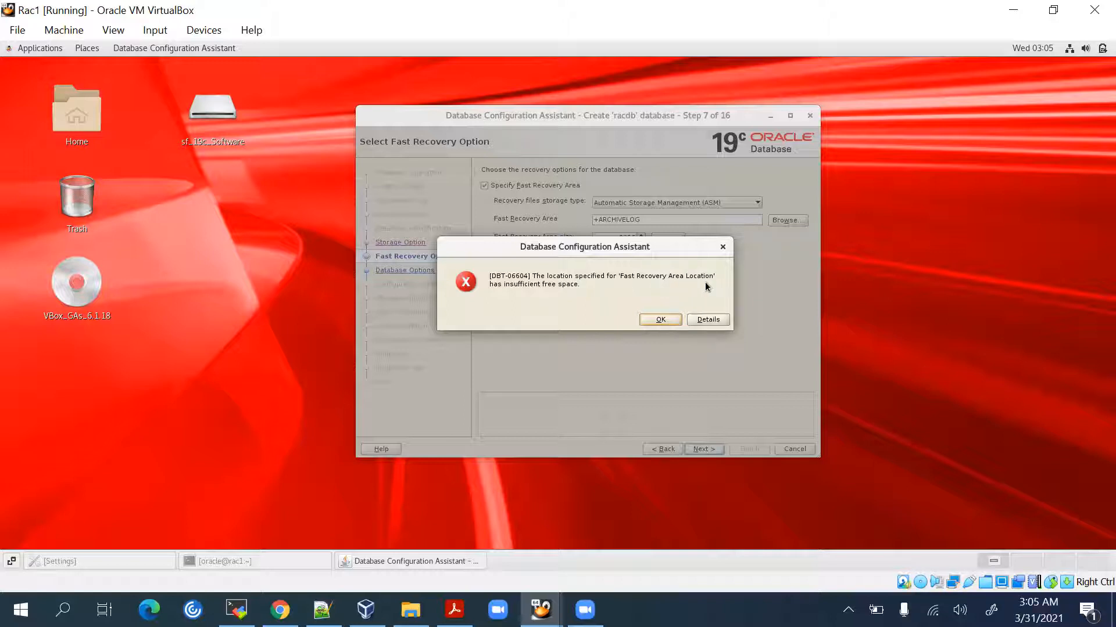
{"action": "left_click", "coordinate": [670, 323]}
{"action": "left_click", "coordinate": [522, 186]}
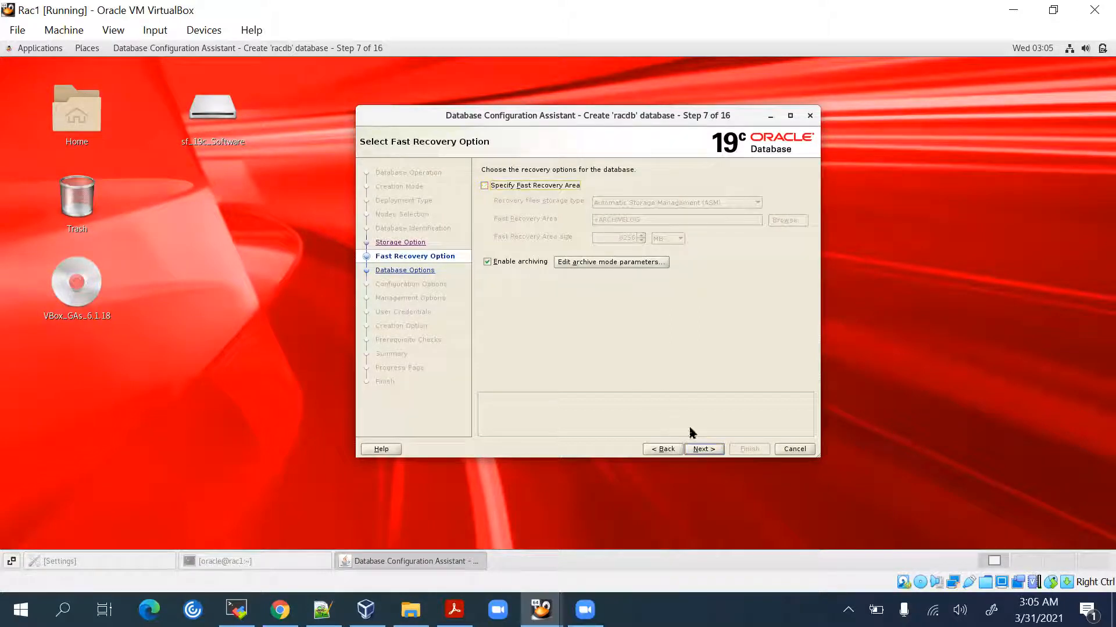
Continue without Database Vault or Label Security, and add sample schemas to the database while reviewing the configuration options.
{"action": "left_click", "coordinate": [702, 450]}
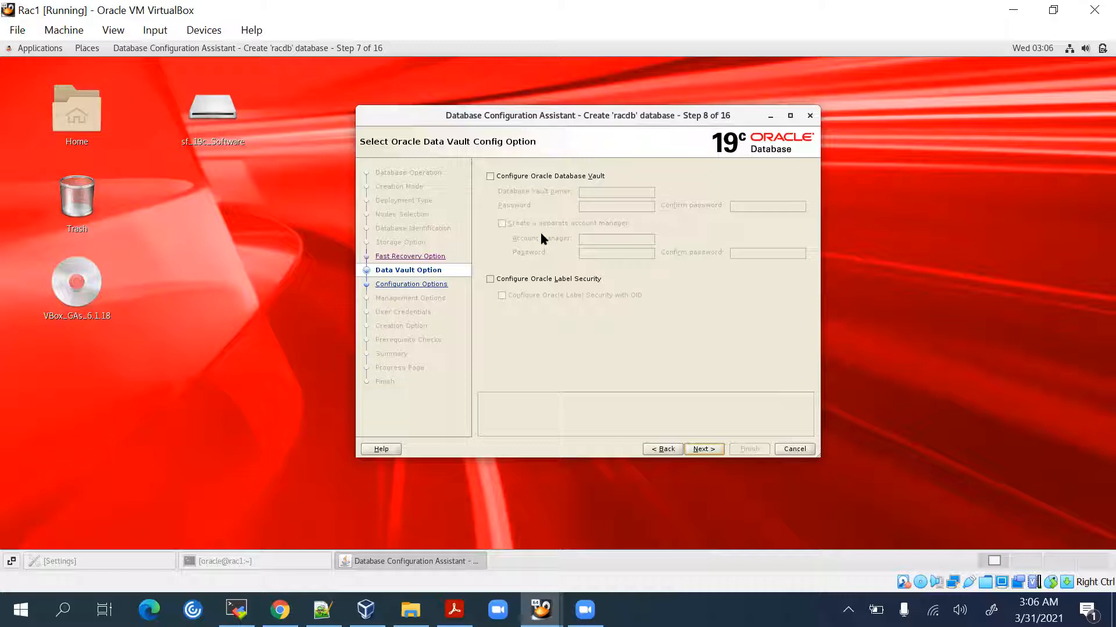
{"action": "left_click", "coordinate": [704, 449]}
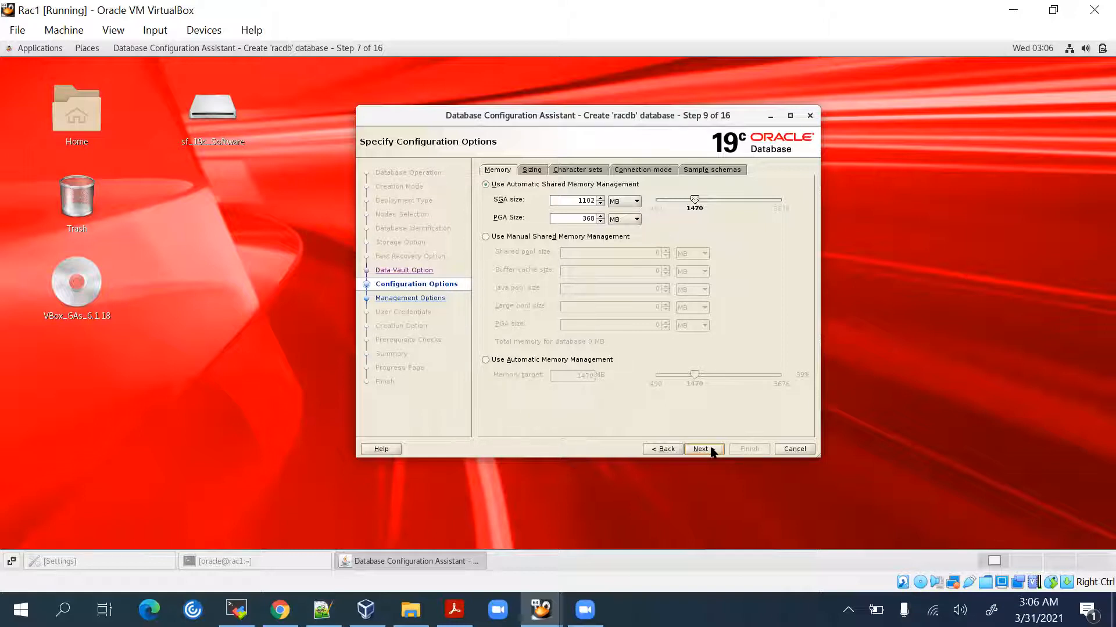
{"action": "left_click", "coordinate": [536, 173]}
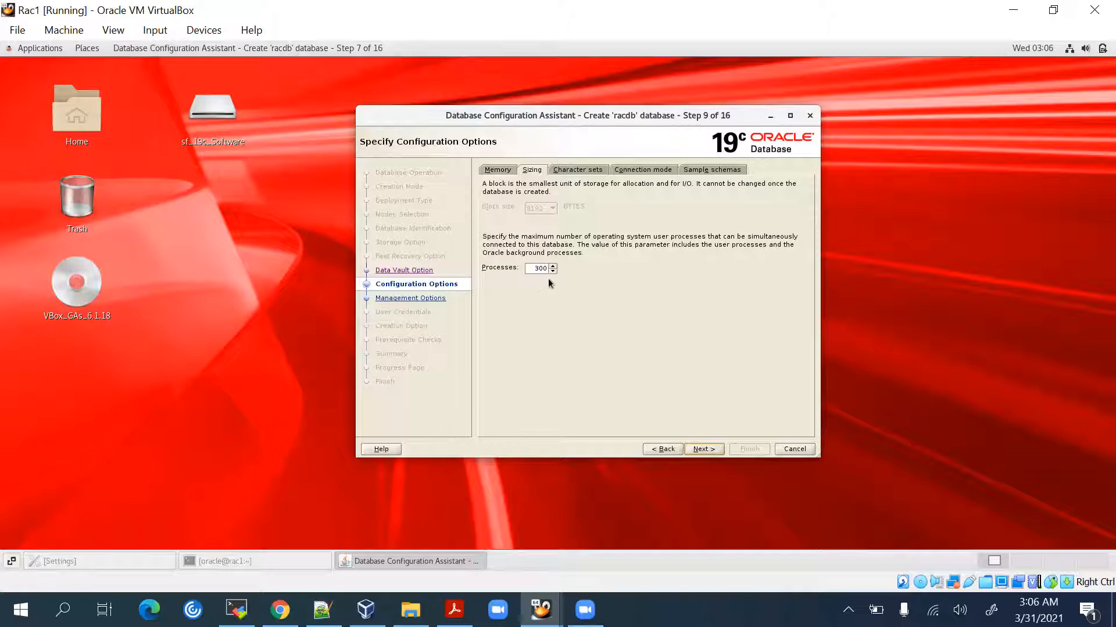
{"action": "left_click", "coordinate": [579, 171]}
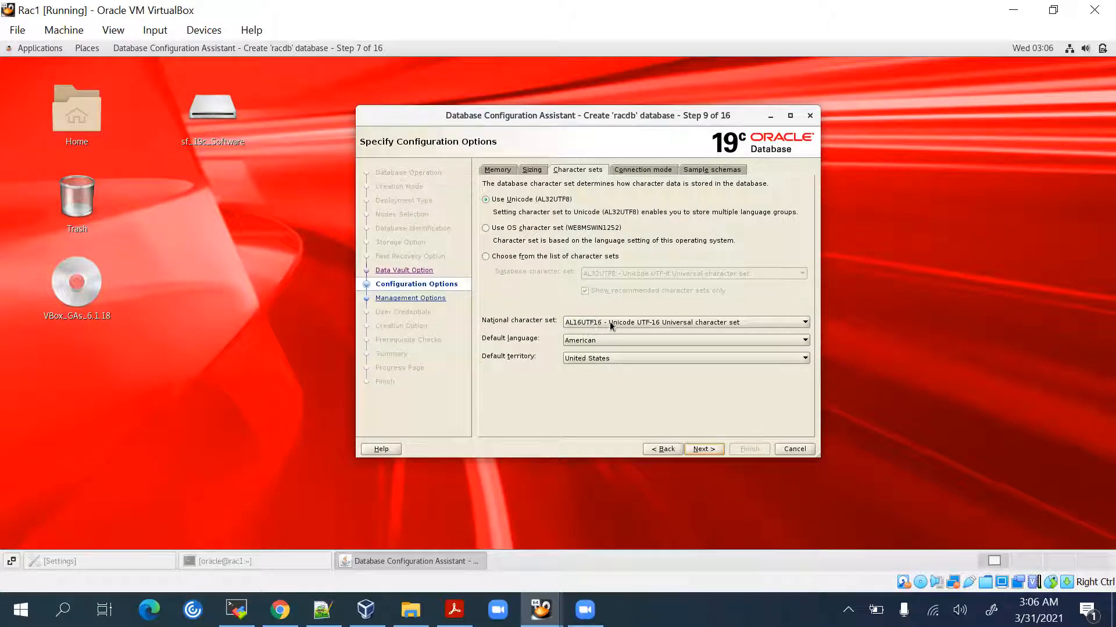
{"action": "left_click", "coordinate": [628, 172]}
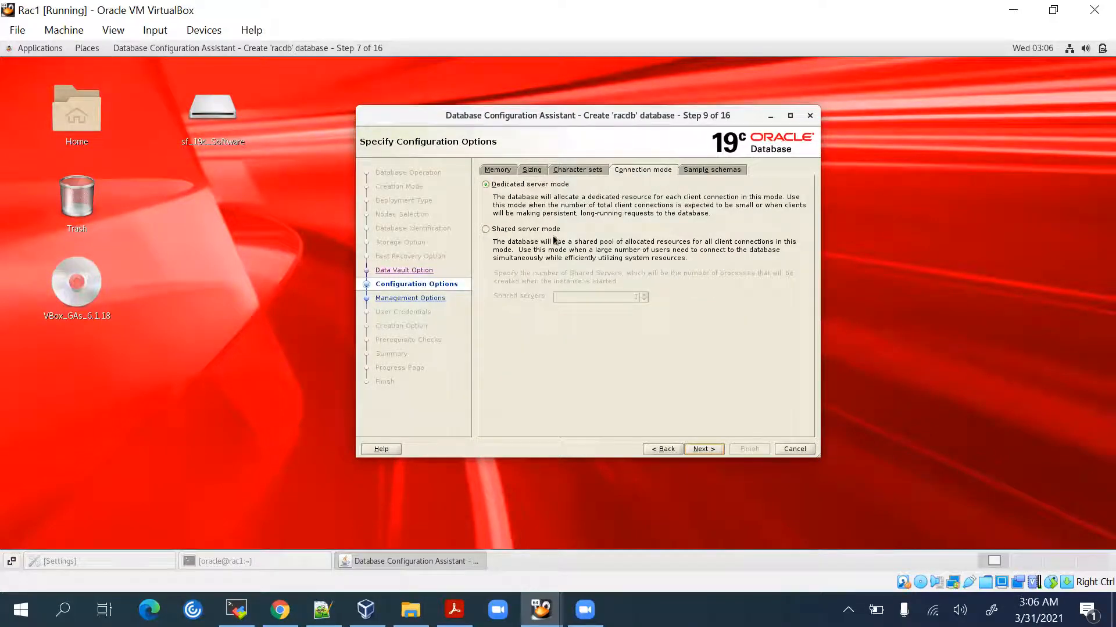
{"action": "left_click", "coordinate": [698, 172]}
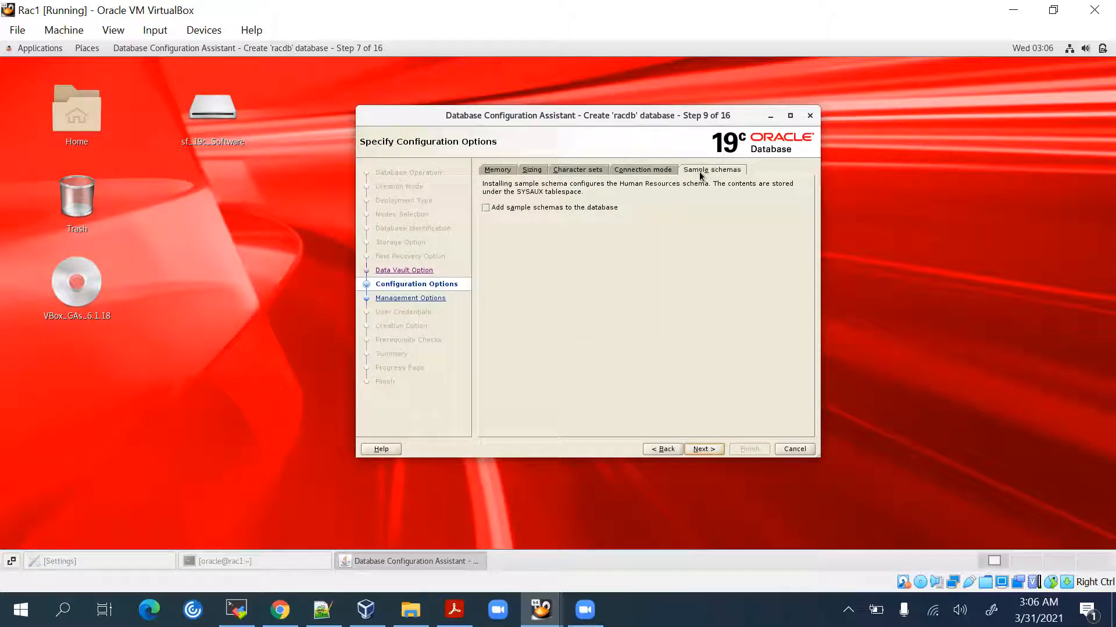
{"action": "left_click", "coordinate": [545, 213]}
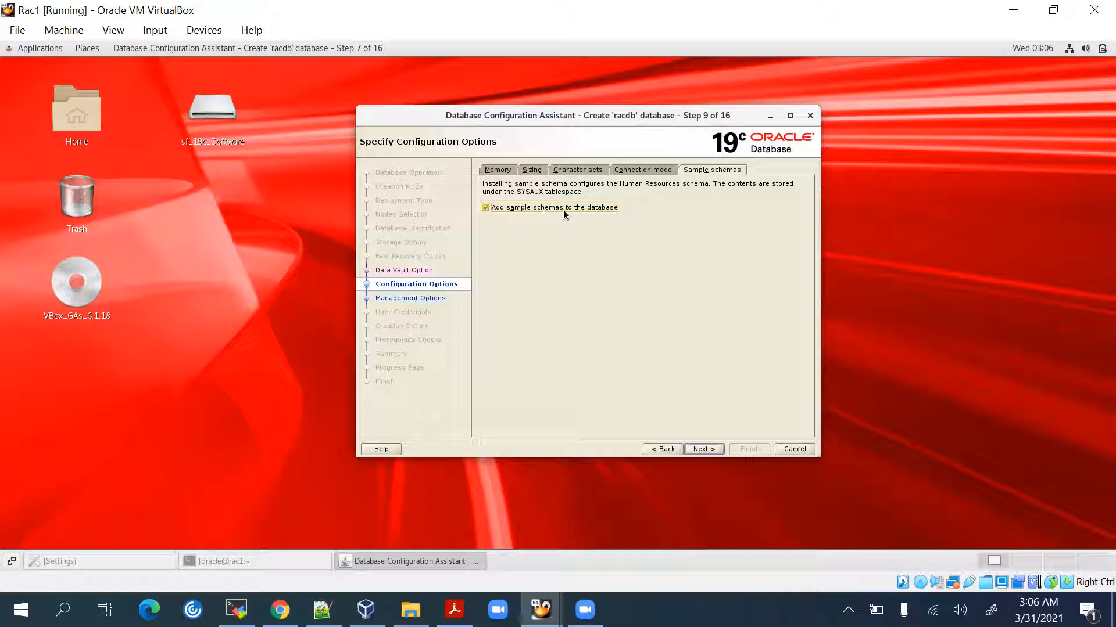
{"action": "left_click", "coordinate": [498, 170]}
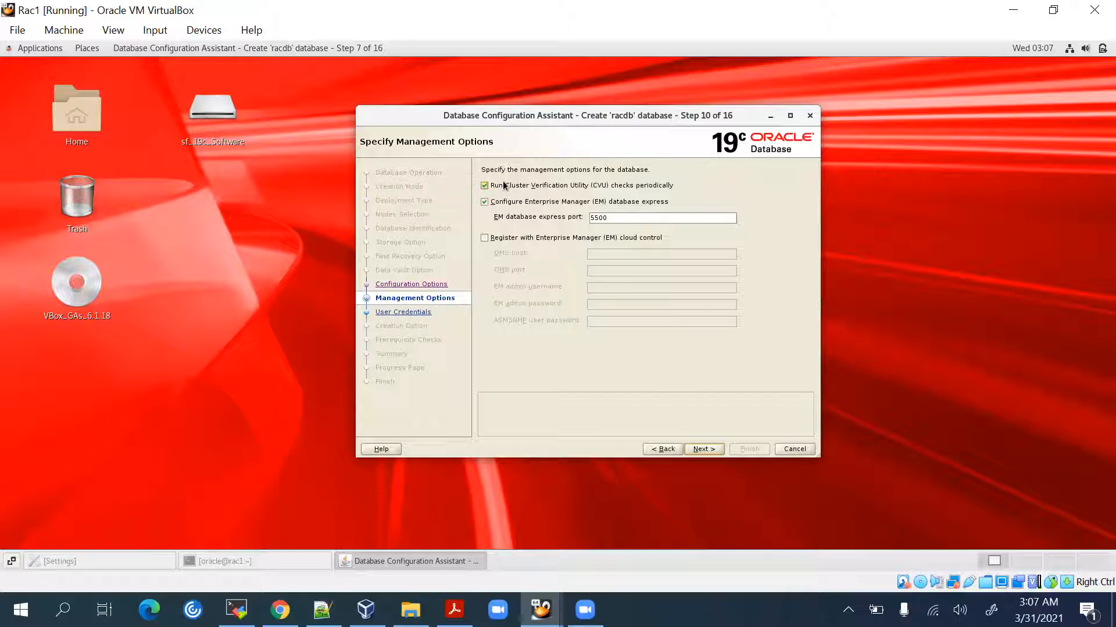
Disable Enterprise Manager database express, keep the periodic CVU checks enabled, and continue past the management options.
{"action": "left_click", "coordinate": [521, 203]}
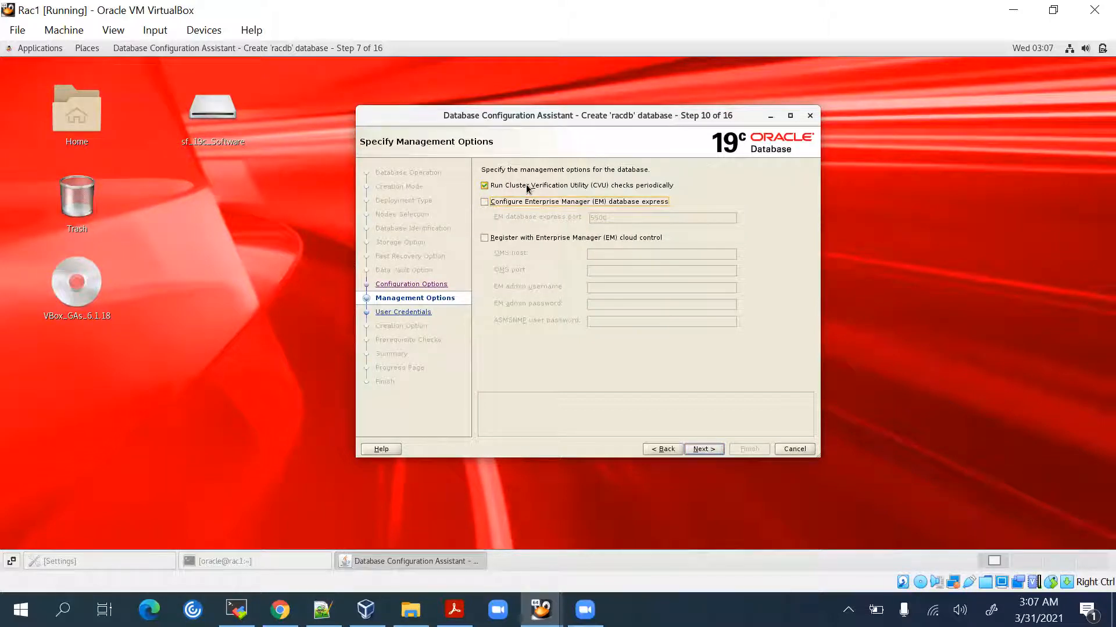
{"action": "left_click", "coordinate": [702, 449]}
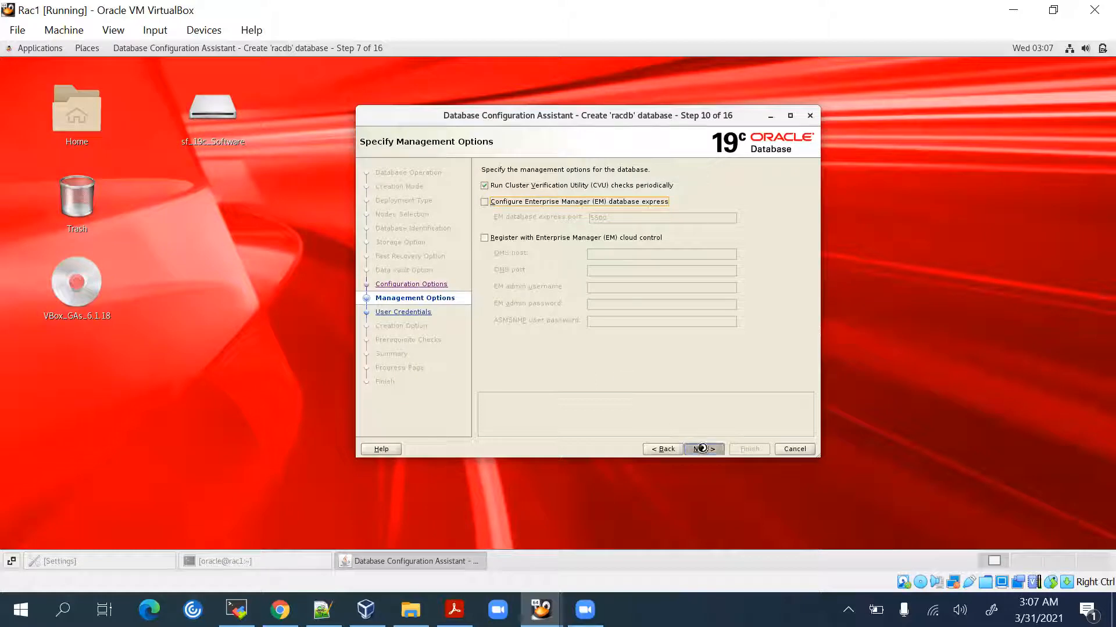
Use the same administrative password for all accounts, enter and confirm the password, and accept it despite the password standards warning.
{"action": "left_click", "coordinate": [509, 285]}
{"action": "left_click", "coordinate": [548, 299]}
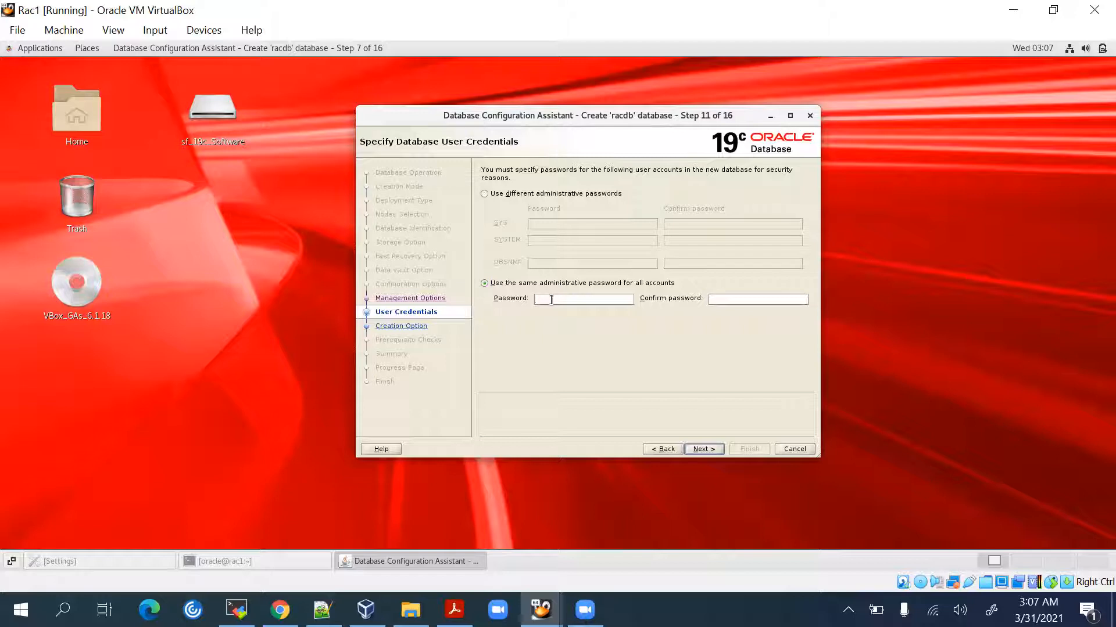
{"action": "type", "text": "•••"}
{"action": "key", "text": "Tab"}
{"action": "type", "text": "•••"}
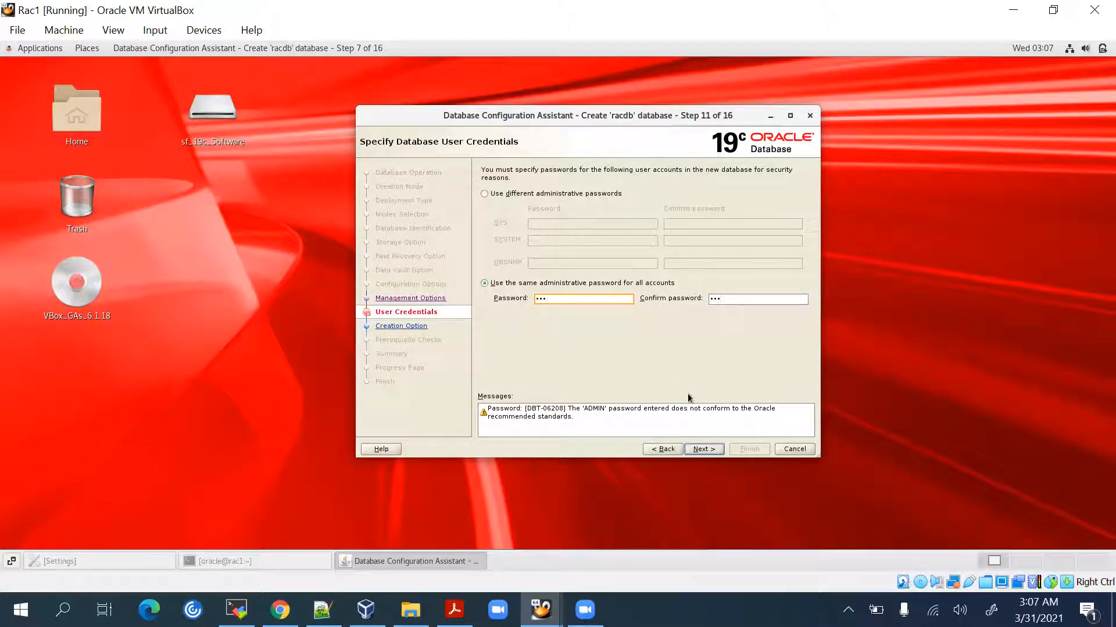
{"action": "left_click", "coordinate": [710, 449]}
{"action": "left_click", "coordinate": [611, 326]}
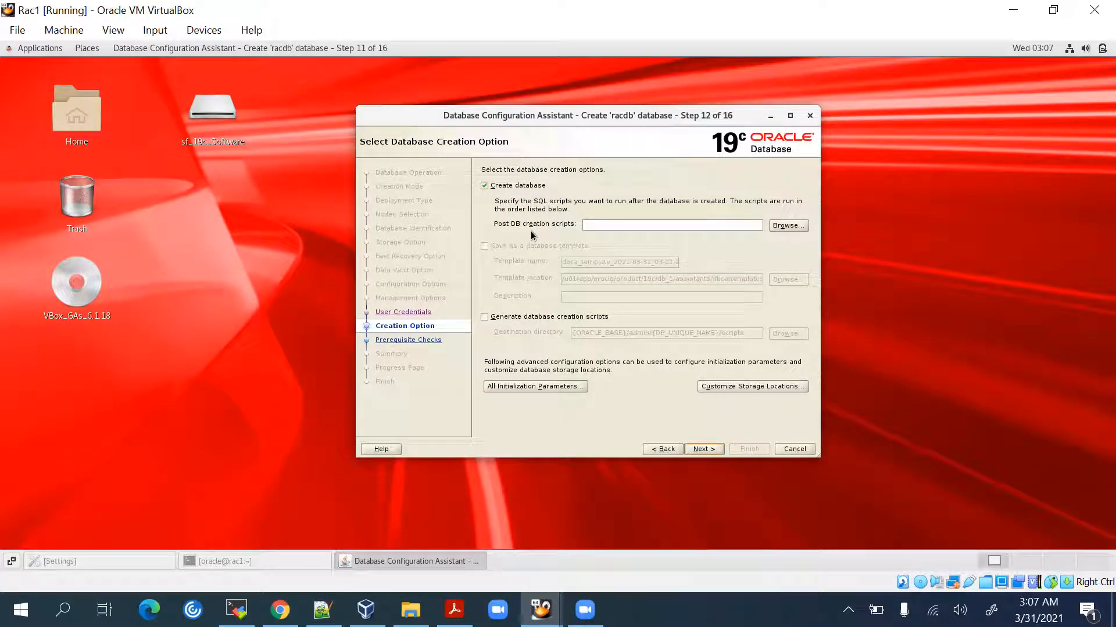
Accept the default database creation options to run the prerequisite checks, and glance at the task list in Notepad++ meanwhile.
{"action": "left_click", "coordinate": [695, 449]}
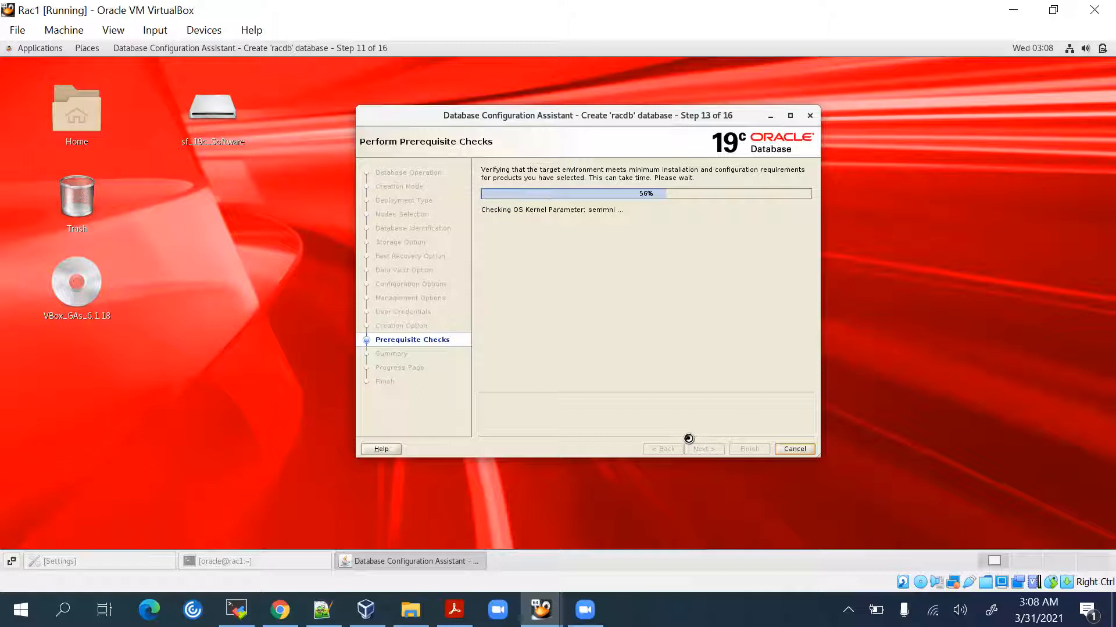
{"action": "left_click", "coordinate": [322, 609]}
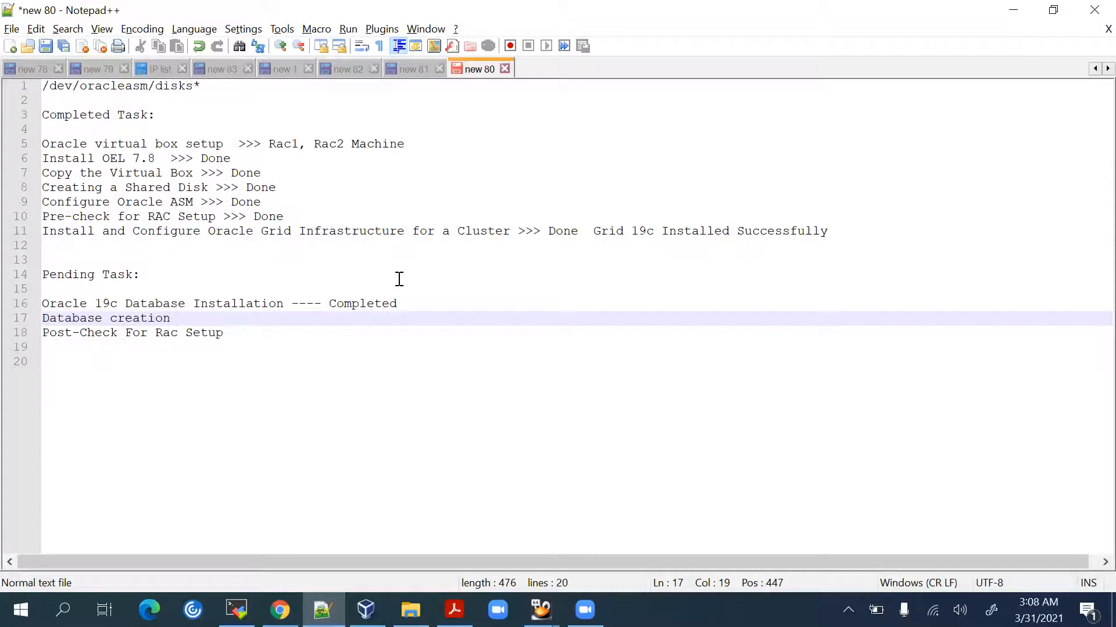
{"action": "left_click", "coordinate": [1000, 8]}
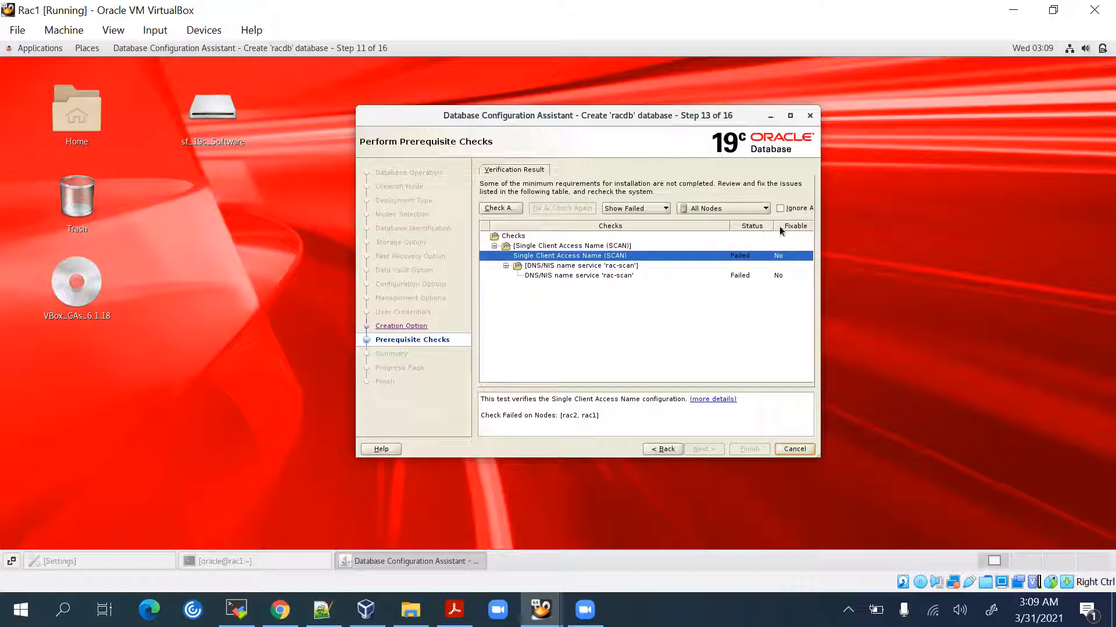
Ignore all failed prerequisite checks and confirm continuing to the summary.
{"action": "left_click", "coordinate": [786, 208]}
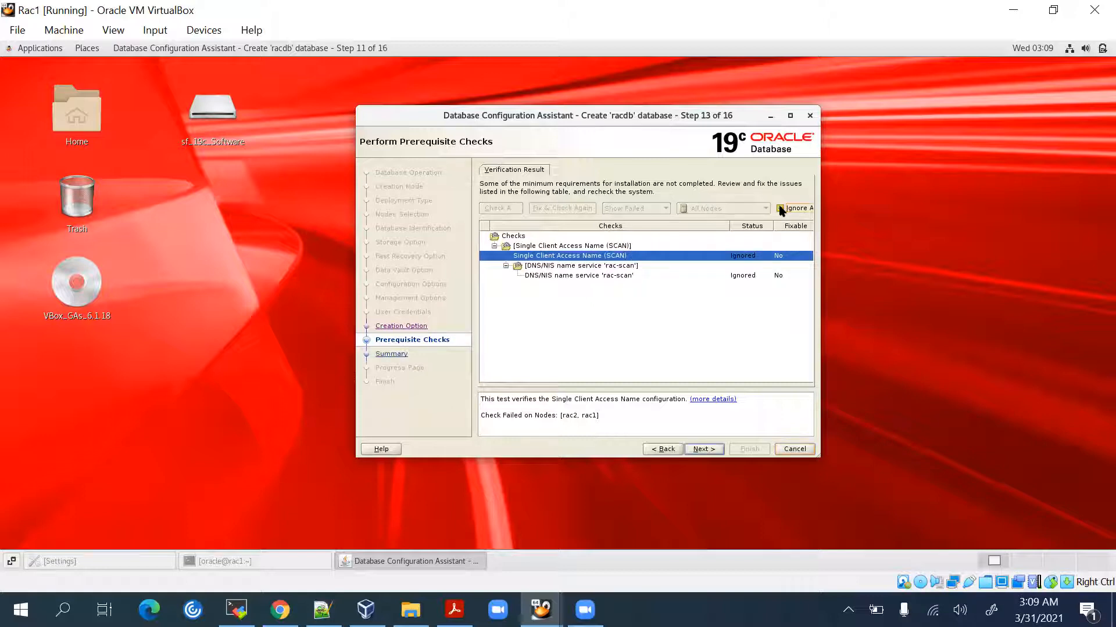
{"action": "left_click", "coordinate": [709, 448]}
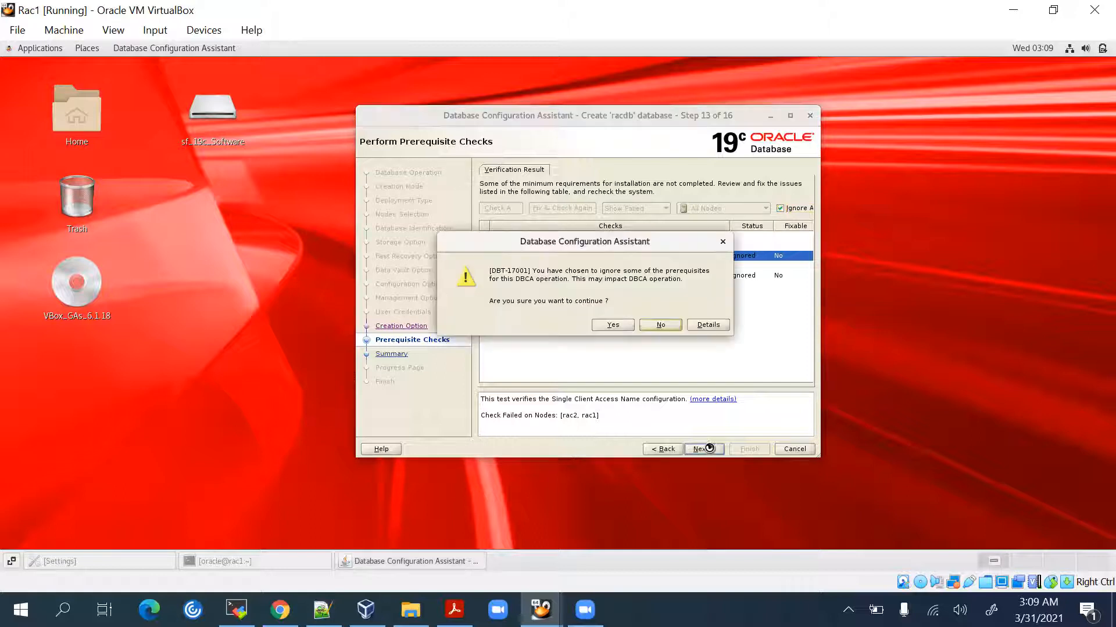
{"action": "left_click", "coordinate": [622, 326]}
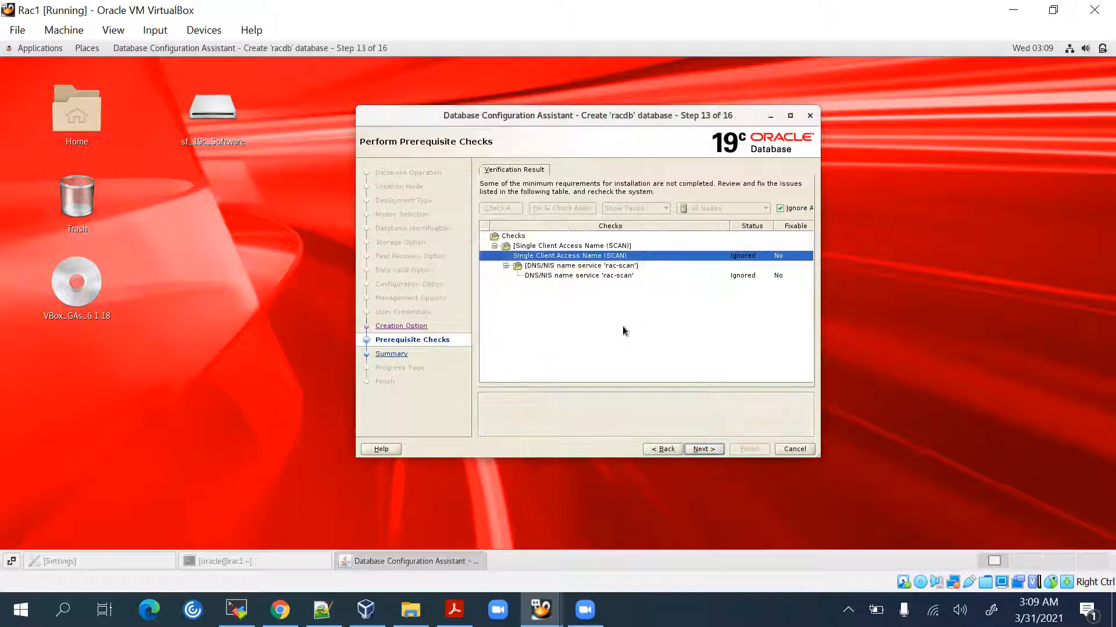
Review the summary's global settings, initialization parameters, character sets, data files, control files and redo log groups.
{"action": "scroll", "coordinate": [633, 326], "scroll_direction": "down", "scroll_amount": 5}
{"action": "scroll", "coordinate": [632, 325], "scroll_direction": "down", "scroll_amount": 5}
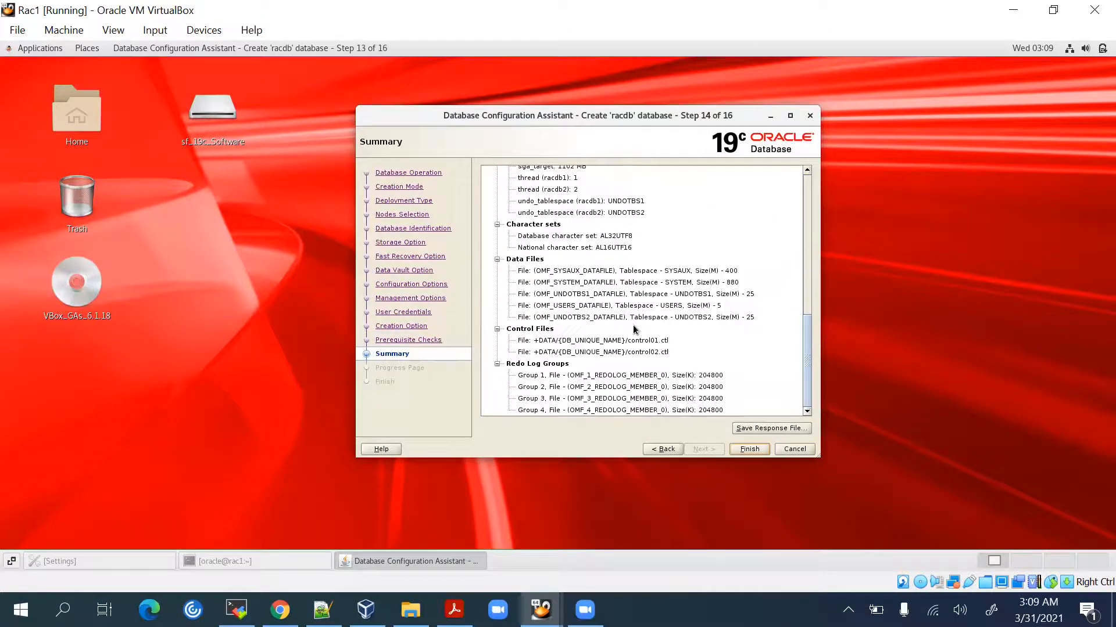
{"action": "scroll", "coordinate": [633, 325], "scroll_direction": "up", "scroll_amount": 10}
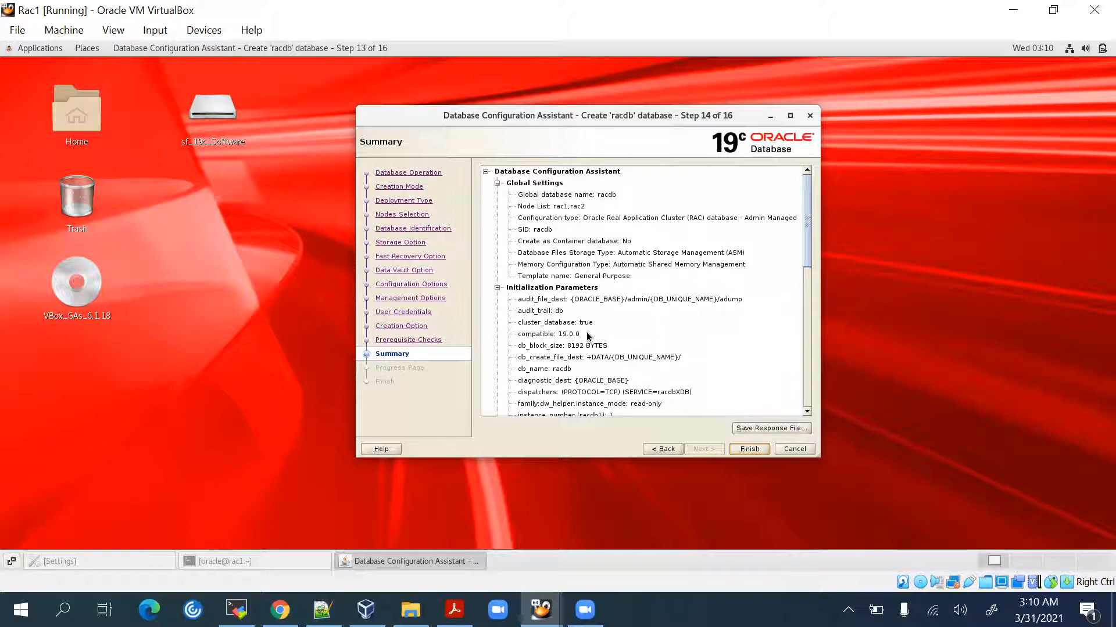
{"action": "scroll", "coordinate": [586, 333], "scroll_direction": "down", "scroll_amount": 1}
{"action": "scroll", "coordinate": [588, 368], "scroll_direction": "down", "scroll_amount": 1}
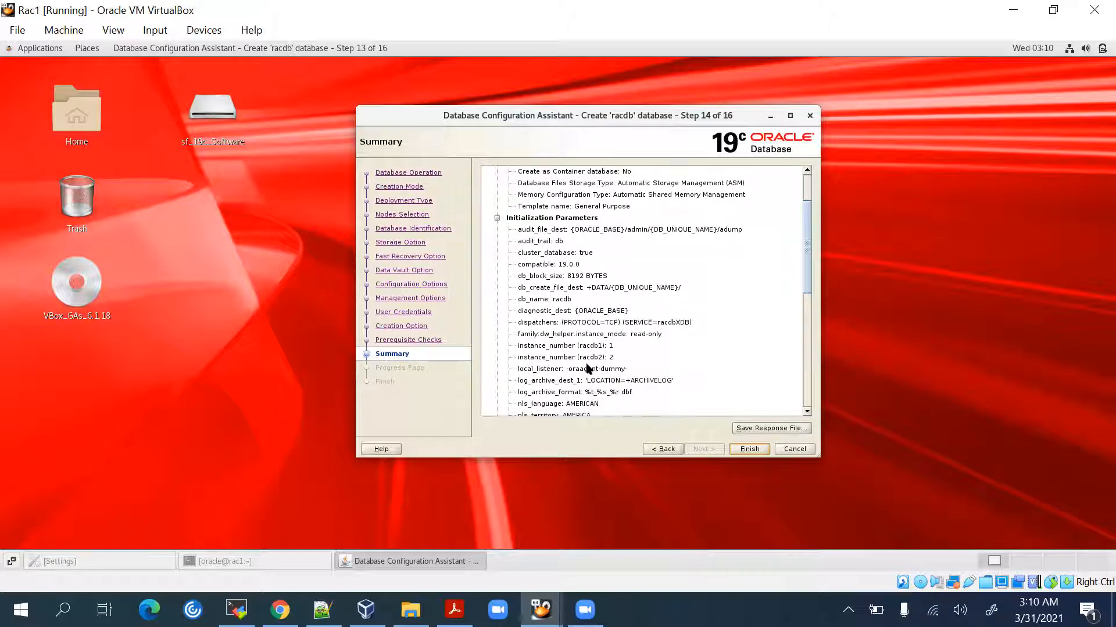
{"action": "scroll", "coordinate": [597, 340], "scroll_direction": "down", "scroll_amount": 6}
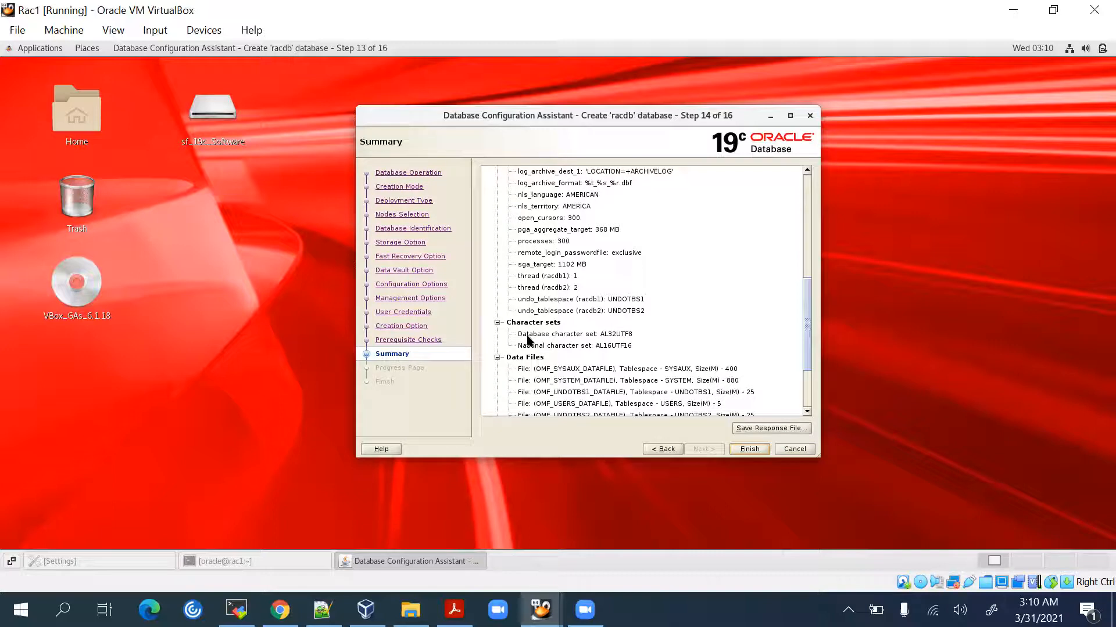
{"action": "scroll", "coordinate": [551, 338], "scroll_direction": "down", "scroll_amount": 2}
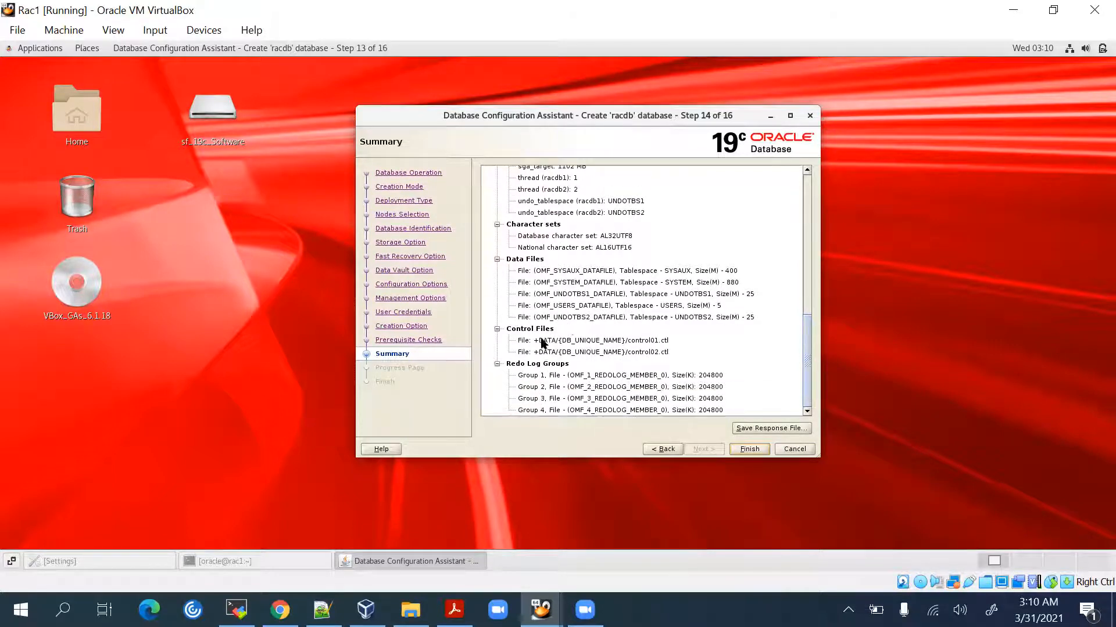
Start the racdb database creation and open its progress details in a widened window beside the status list.
{"action": "left_click", "coordinate": [748, 449]}
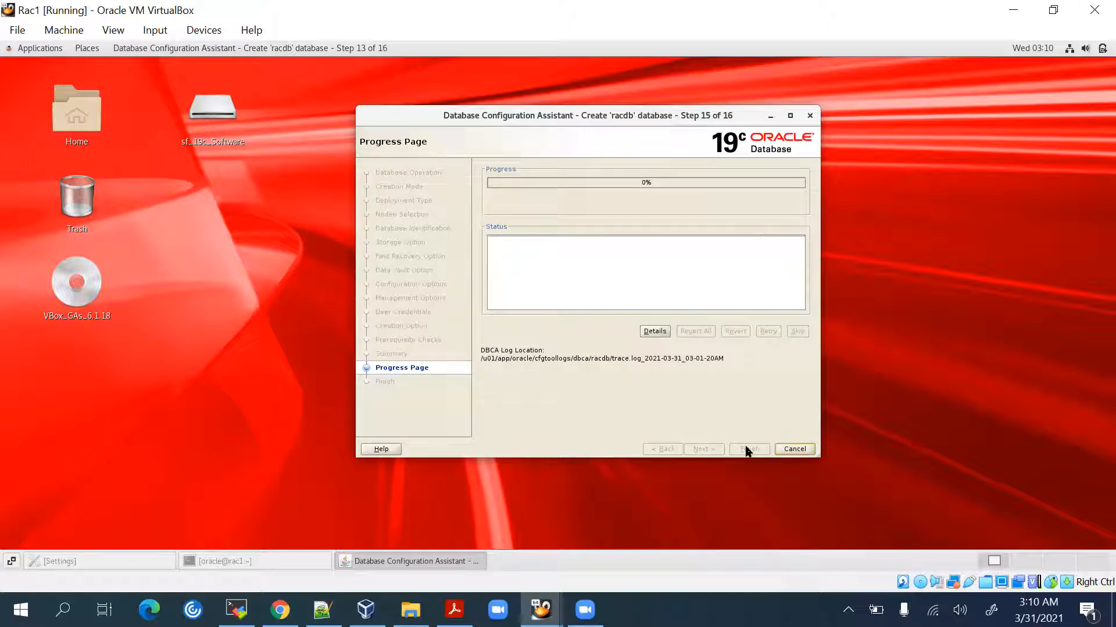
{"action": "left_click", "coordinate": [655, 332]}
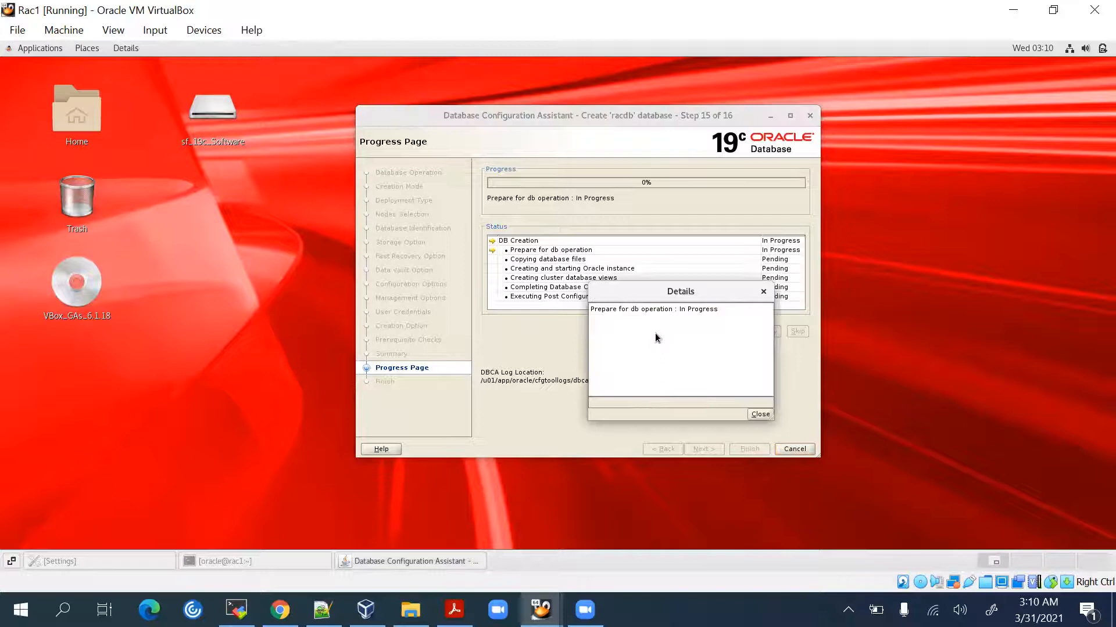
{"action": "left_click_drag", "start_coordinate": [688, 293], "coordinate": [838, 284]}
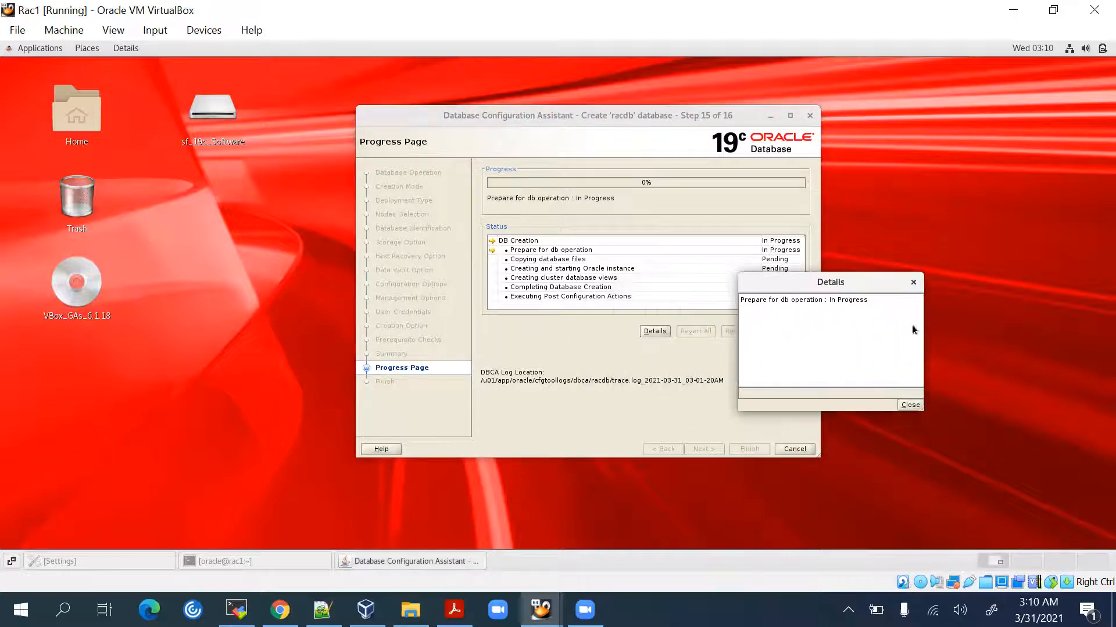
{"action": "left_click_drag", "start_coordinate": [922, 330], "coordinate": [1029, 319]}
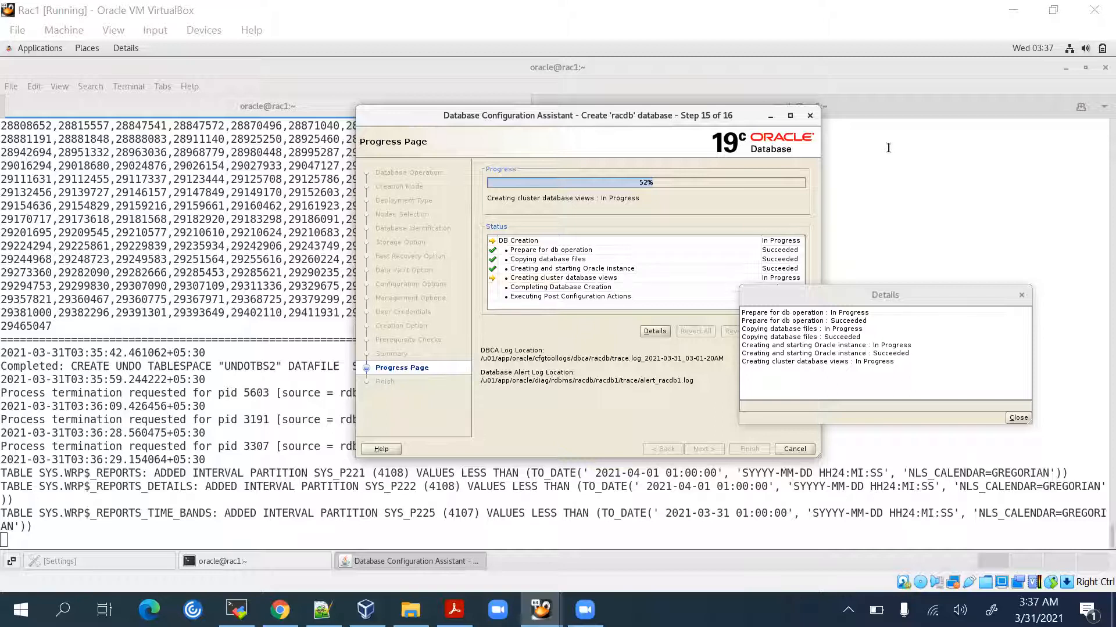
Highlight the UNDOTBS2 tablespace creation entry in the terminal's alert log and return to the database creation progress.
{"action": "left_click", "coordinate": [236, 362]}
{"action": "double_click", "coordinate": [236, 363]}
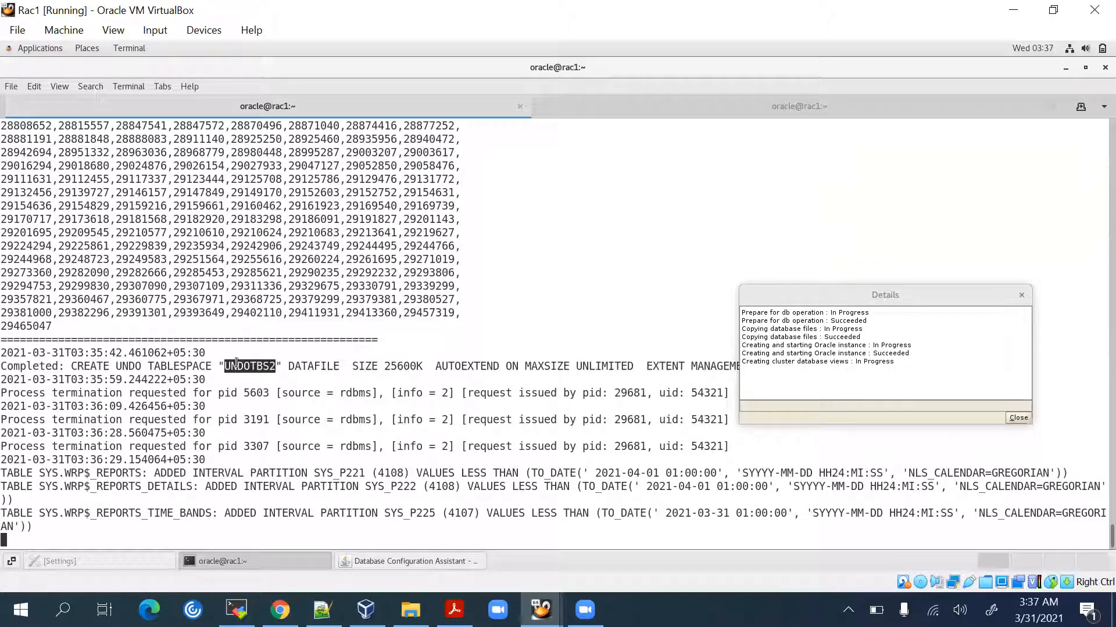
{"action": "left_click", "coordinate": [401, 561]}
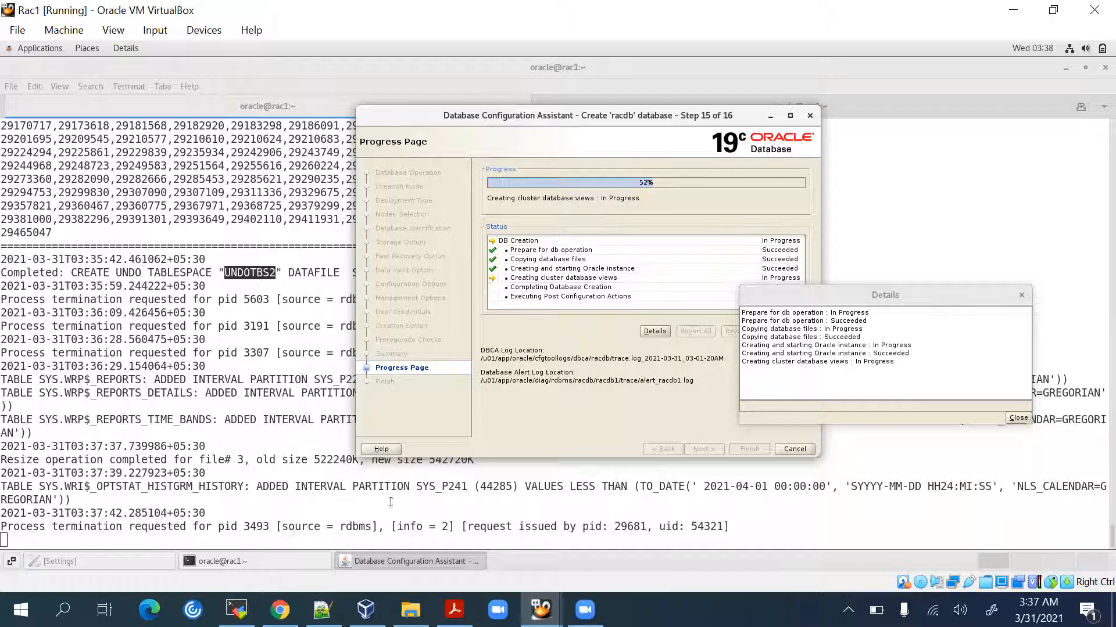
Switch to MobaXterm and stop following the alert log in the rac1 session.
{"action": "left_click", "coordinate": [236, 610]}
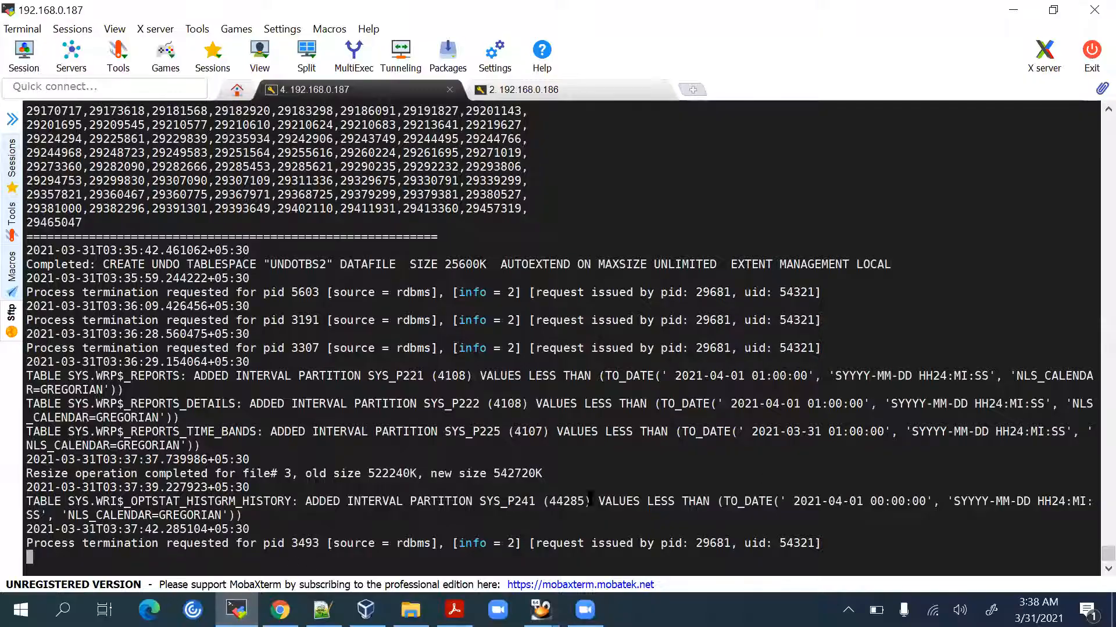
{"action": "key", "text": "ctrl+c"}
{"action": "key", "text": "Return"}
{"action": "key", "text": "Return"}
{"action": "key", "text": "Return"}
{"action": "key", "text": "Return"}
{"action": "key", "text": "Return"}
{"action": "key", "text": "Return"}
List the pmon processes on rac1 with ps -ef |grep pmon and highlight the database instance name.
{"action": "type", "text": "p s-"}
{"action": "key", "text": "BackSpace"}
{"action": "key", "text": "BackSpace"}
{"action": "key", "text": "BackSpace"}
{"action": "type", "text": "s -"}
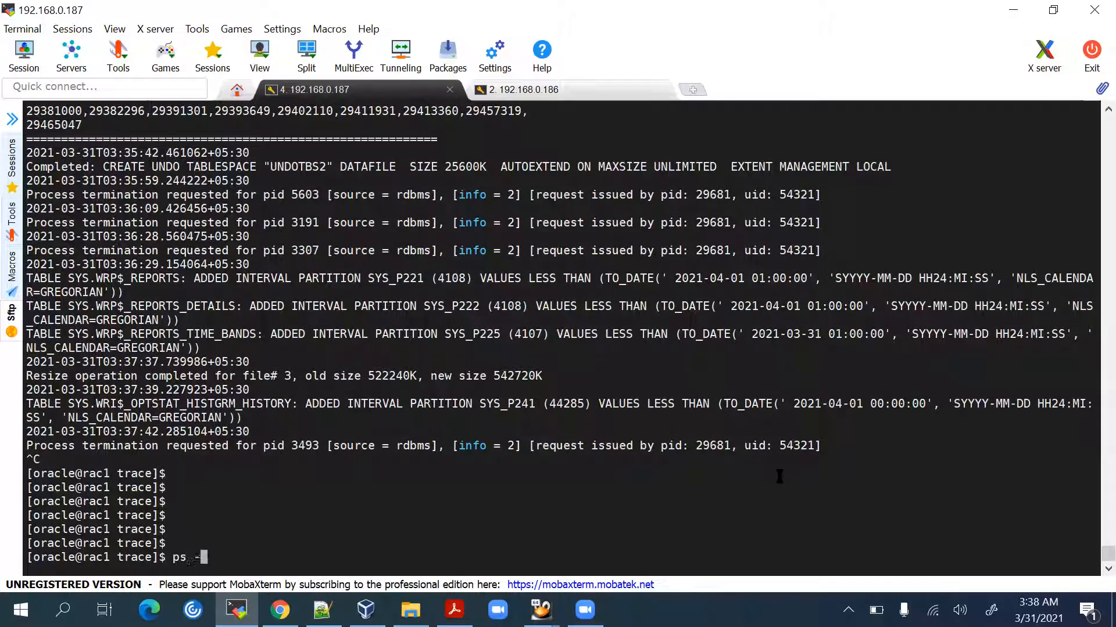
{"action": "type", "text": "ef |grep pmon"}
{"action": "key", "text": "Return"}
{"action": "key", "text": "Return"}
{"action": "key", "text": "Return"}
{"action": "key", "text": "Return"}
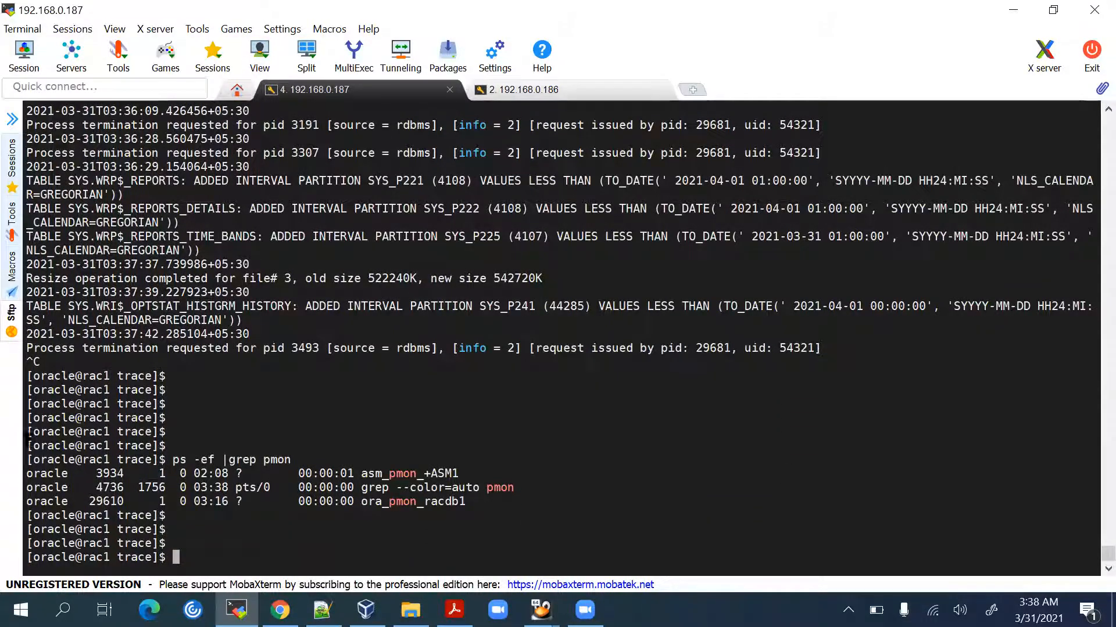
{"action": "left_click_drag", "start_coordinate": [424, 504], "coordinate": [469, 504]}
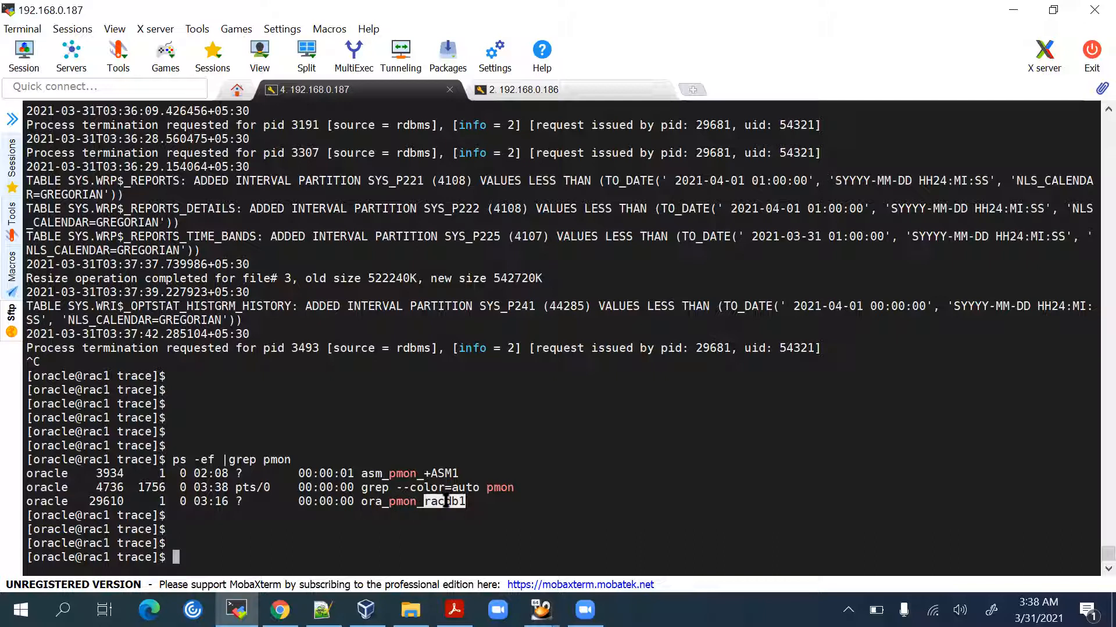
{"action": "left_click", "coordinate": [506, 505]}
Check the pmon processes on rac2 with ps -ef |grep pmon, and return to the DBCA progress in the Rac1 virtual machine.
{"action": "left_click", "coordinate": [560, 94]}
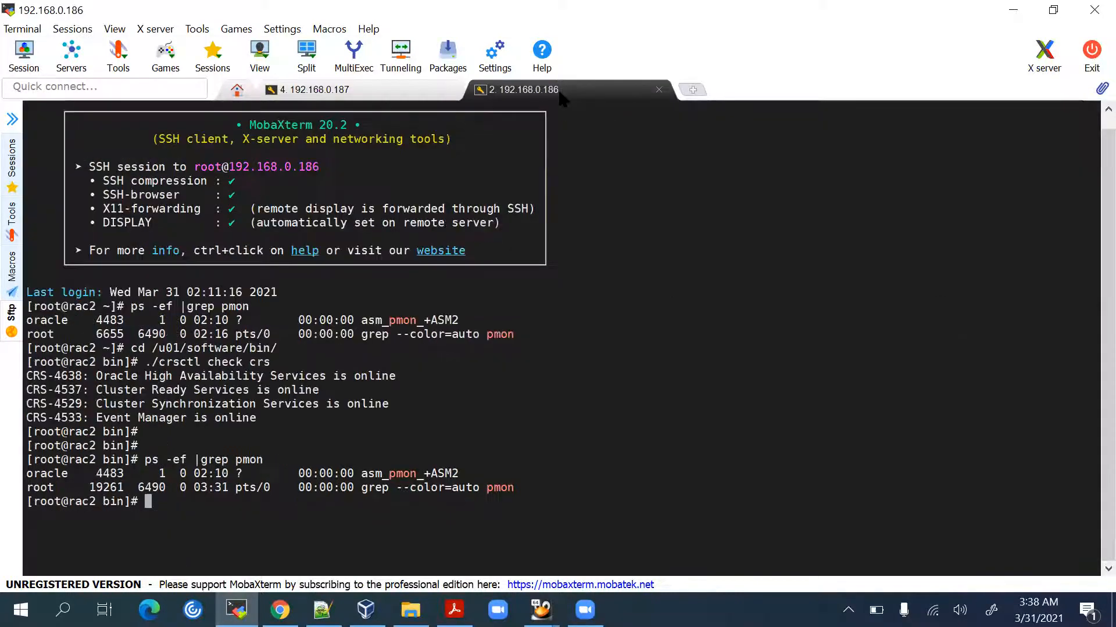
{"action": "key", "text": "Up"}
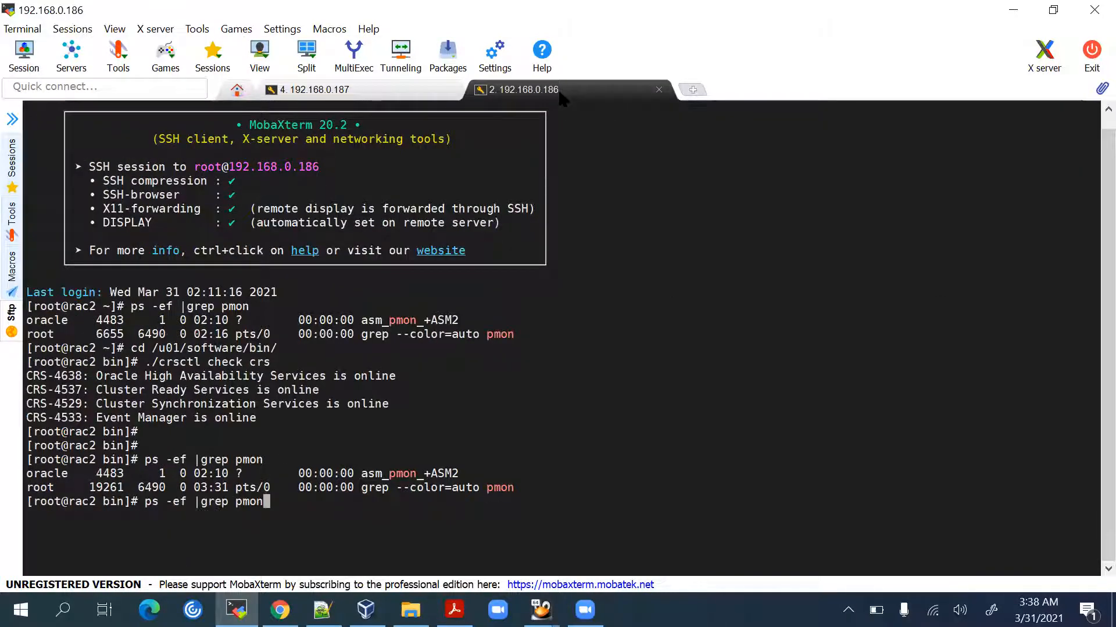
{"action": "key", "text": "Return"}
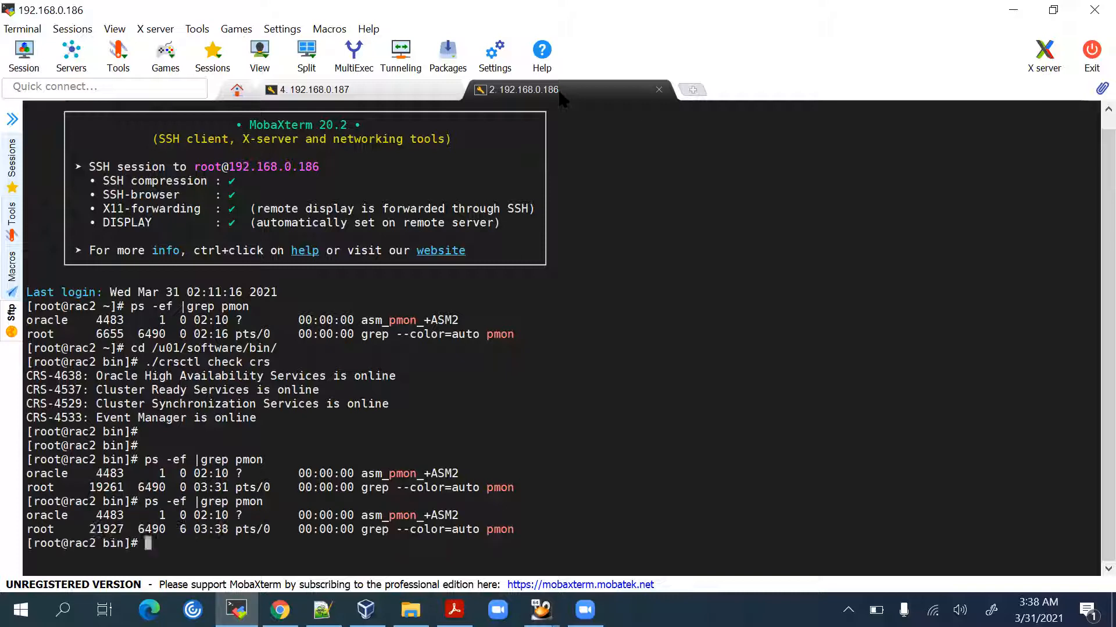
{"action": "key", "text": "Return"}
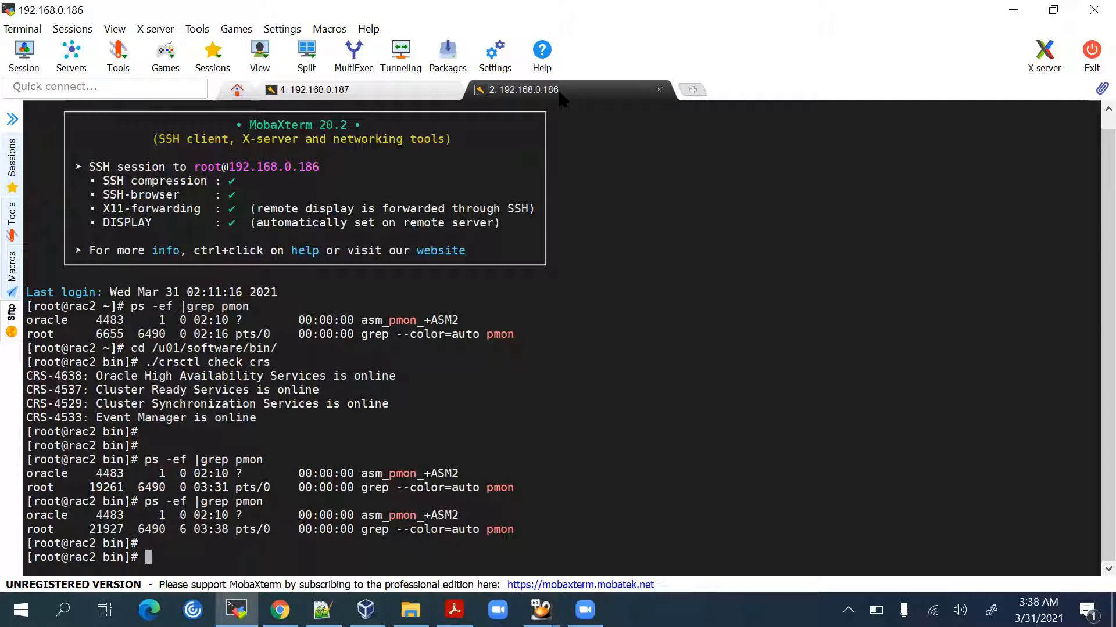
{"action": "left_click", "coordinate": [383, 89]}
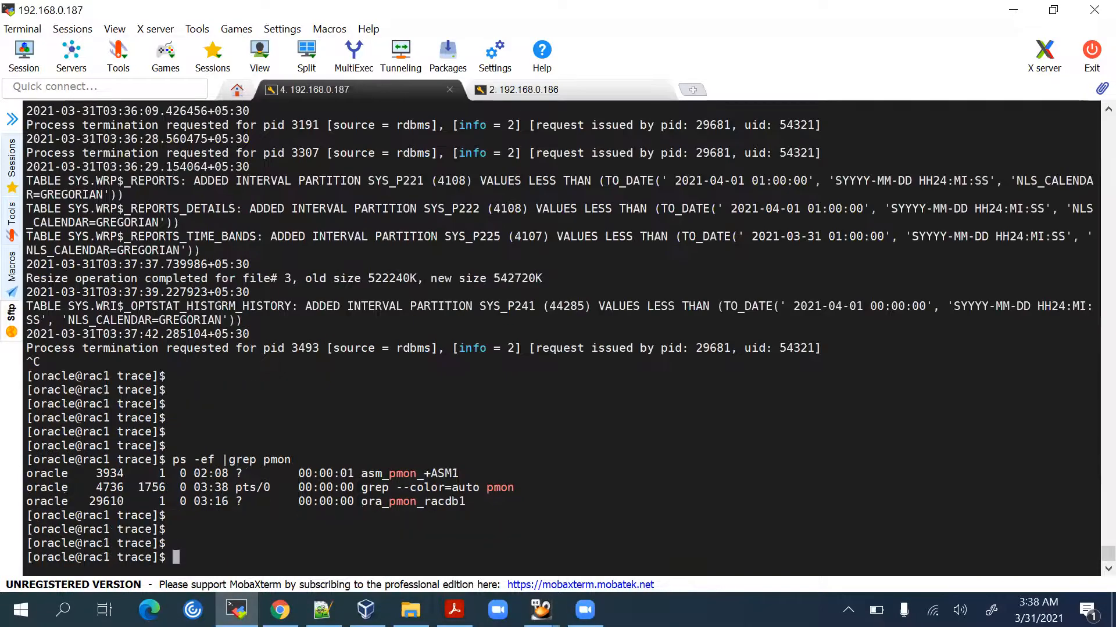
{"action": "mouse_move", "coordinate": [365, 610]}
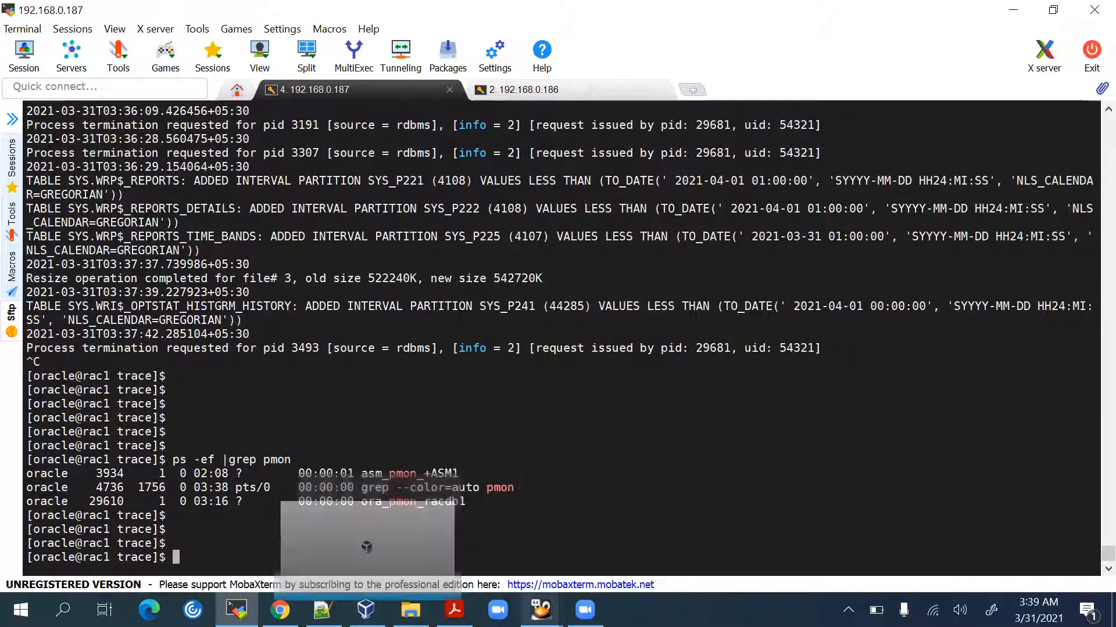
{"action": "mouse_move", "coordinate": [540, 610]}
{"action": "left_click", "coordinate": [515, 550]}
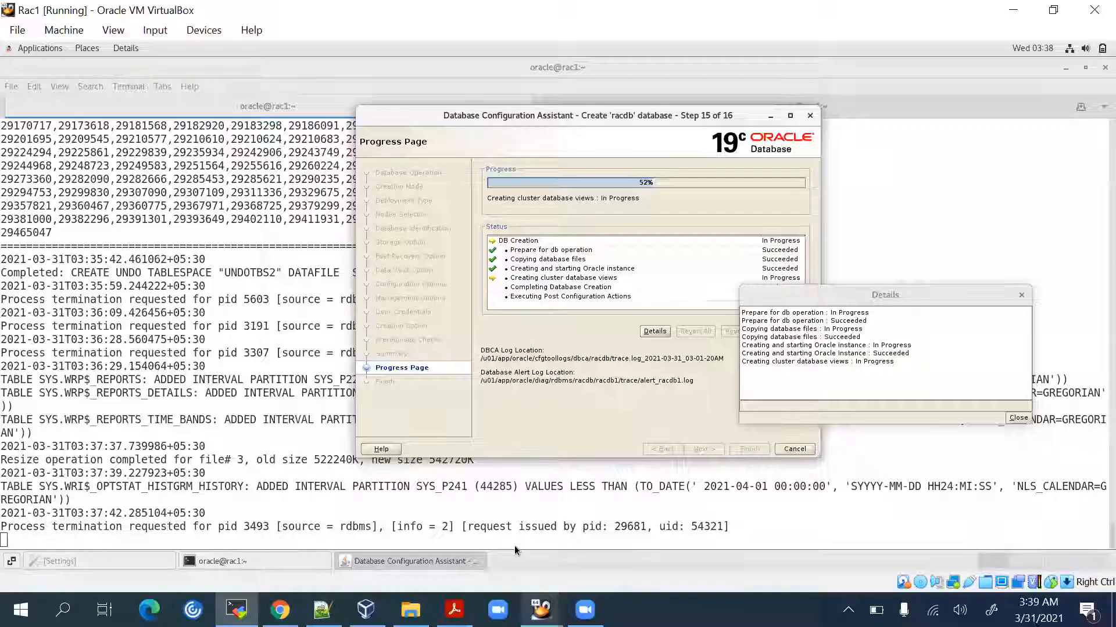
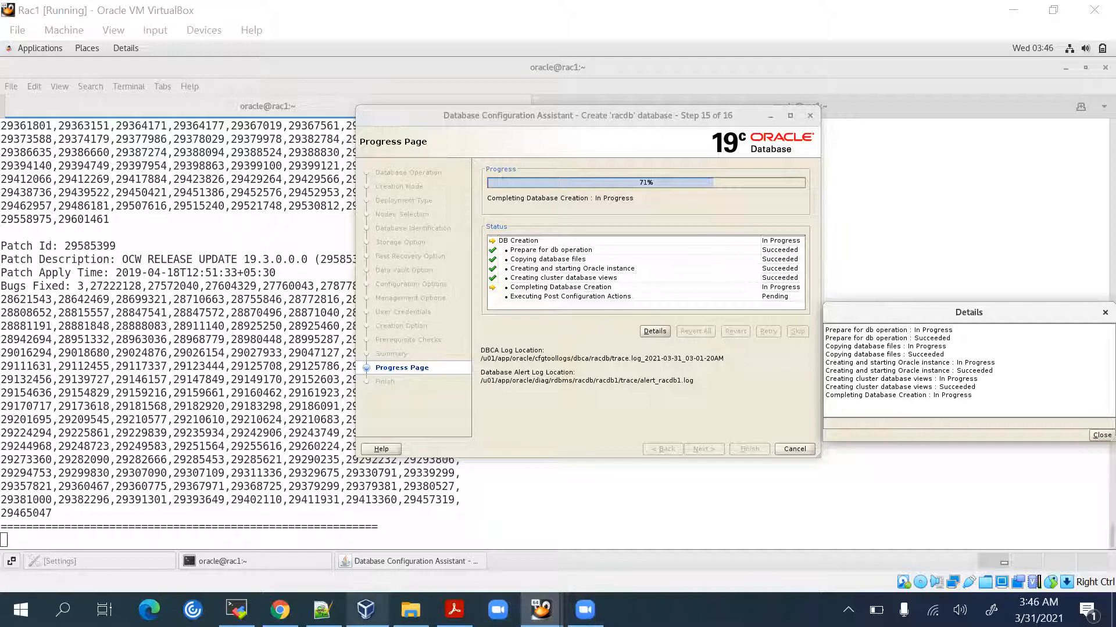
Switch to MobaXterm's rac1 session and rerun ps -ef |grep pmon to recheck the running instances.
{"action": "left_click", "coordinate": [277, 562]}
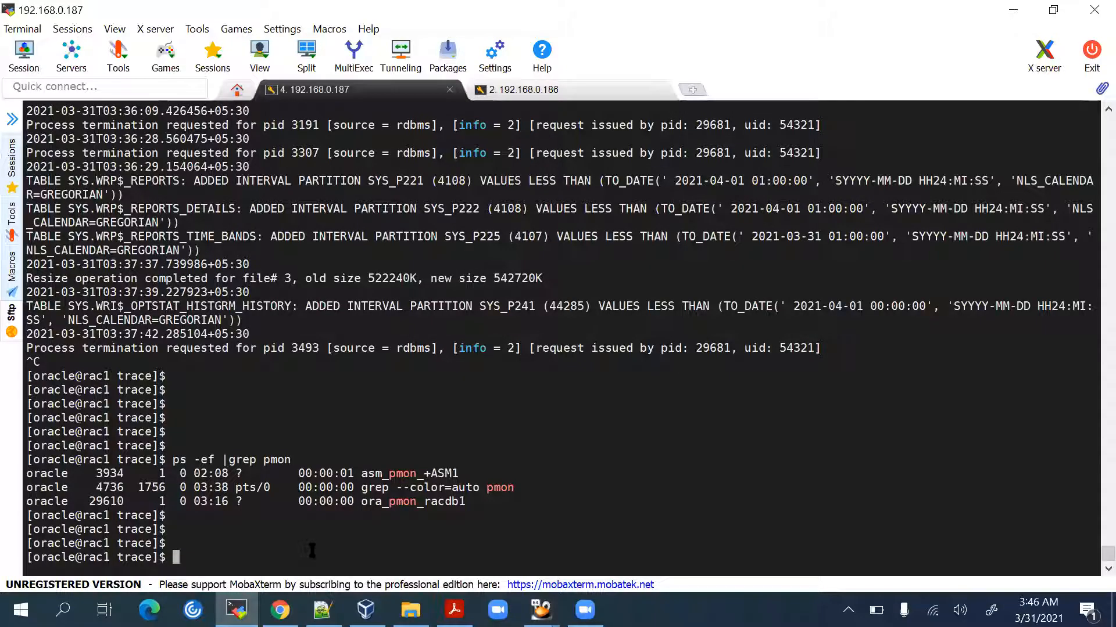
{"action": "key", "text": "Up"}
{"action": "key", "text": "Return"}
{"action": "key", "text": "Return"}
{"action": "key", "text": "Return"}
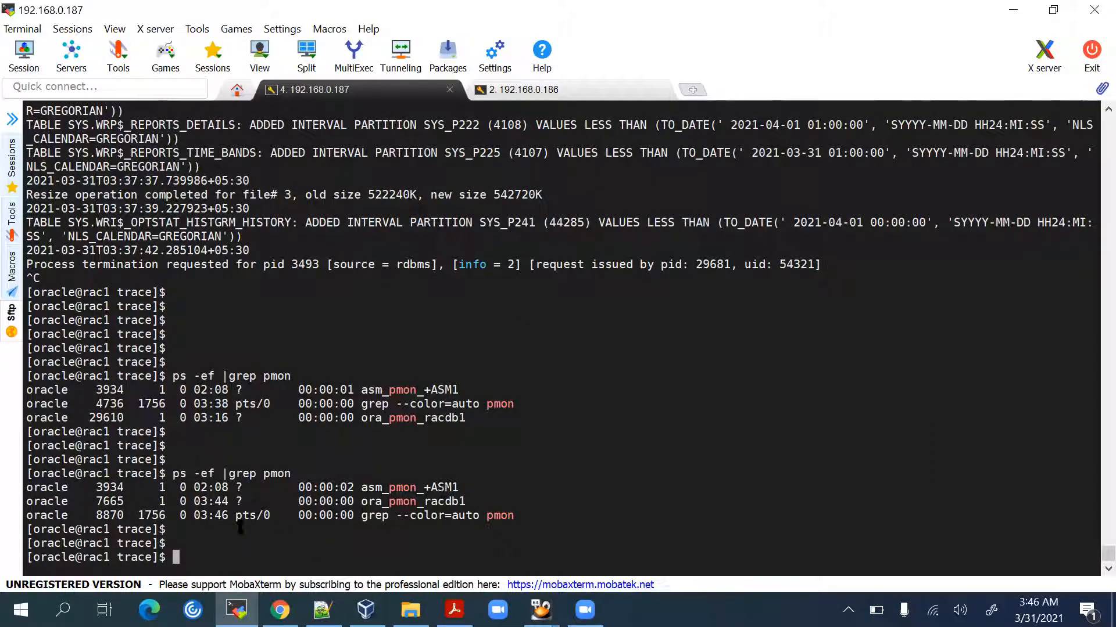
Switch to the rac2 session and list its pmon processes again with ps -ef |grep pmon.
{"action": "left_click", "coordinate": [517, 96]}
{"action": "key", "text": "Up"}
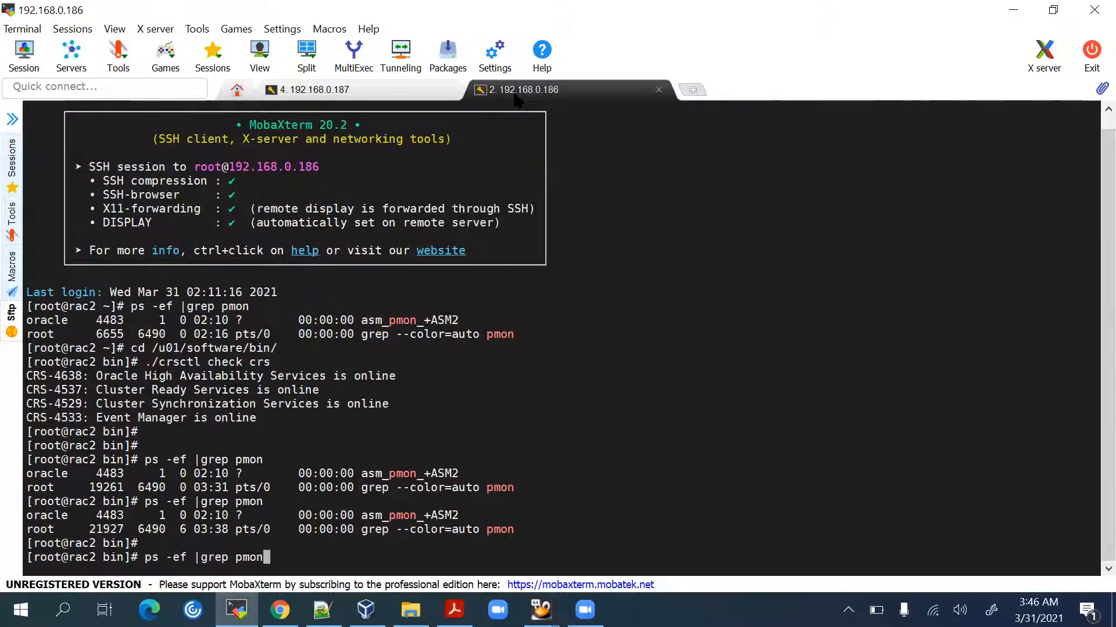
{"action": "key", "text": "Return"}
{"action": "key", "text": "Return"}
{"action": "key", "text": "Return"}
{"action": "key", "text": "Return"}
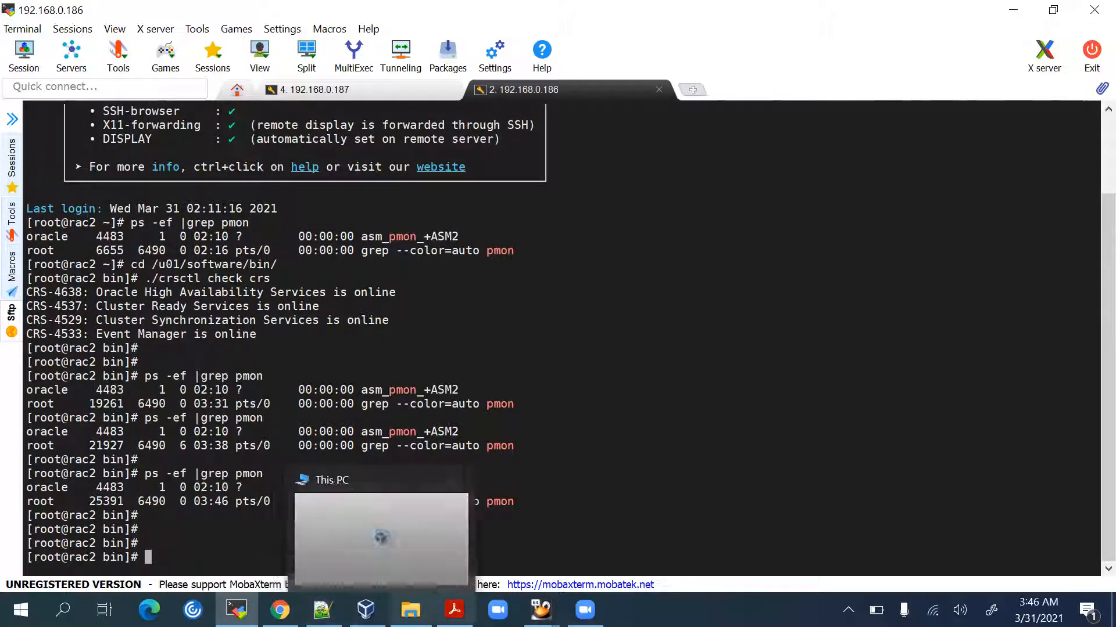
Switch to the Rac1 virtual machine in VirtualBox and check the racdb creation progress in DBCA.
{"action": "mouse_move", "coordinate": [540, 610]}
{"action": "left_click", "coordinate": [482, 530]}
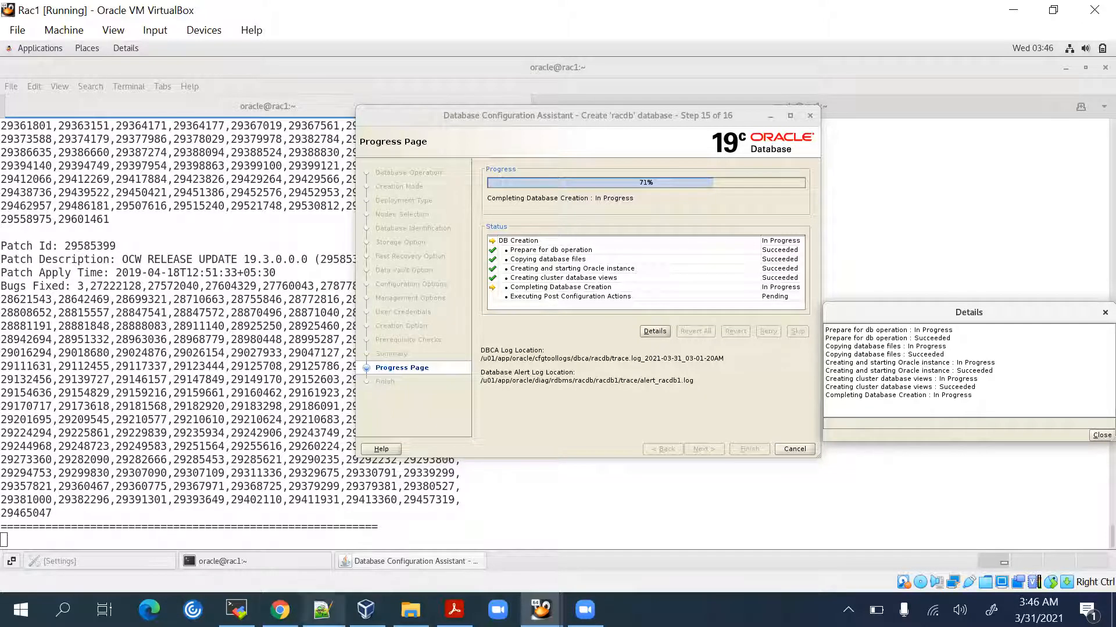
{"action": "left_click", "coordinate": [365, 610]}
{"action": "left_click", "coordinate": [540, 609]}
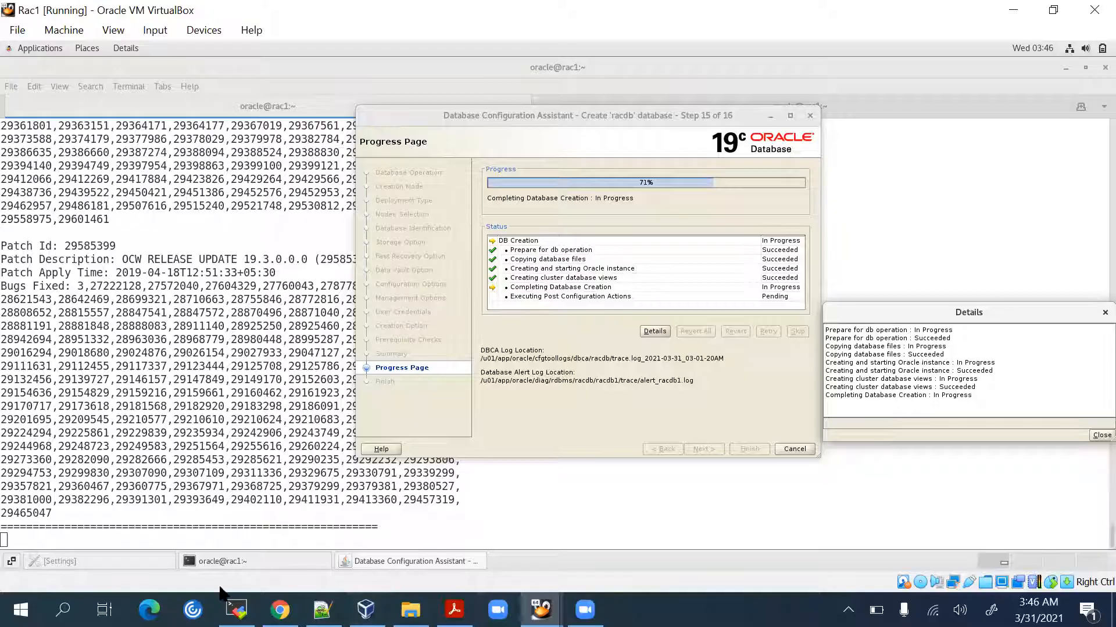
Return to MobaXterm's rac2 session and rerun ps -ef |grep pmon repeatedly to watch for the database instance.
{"action": "left_click", "coordinate": [237, 610]}
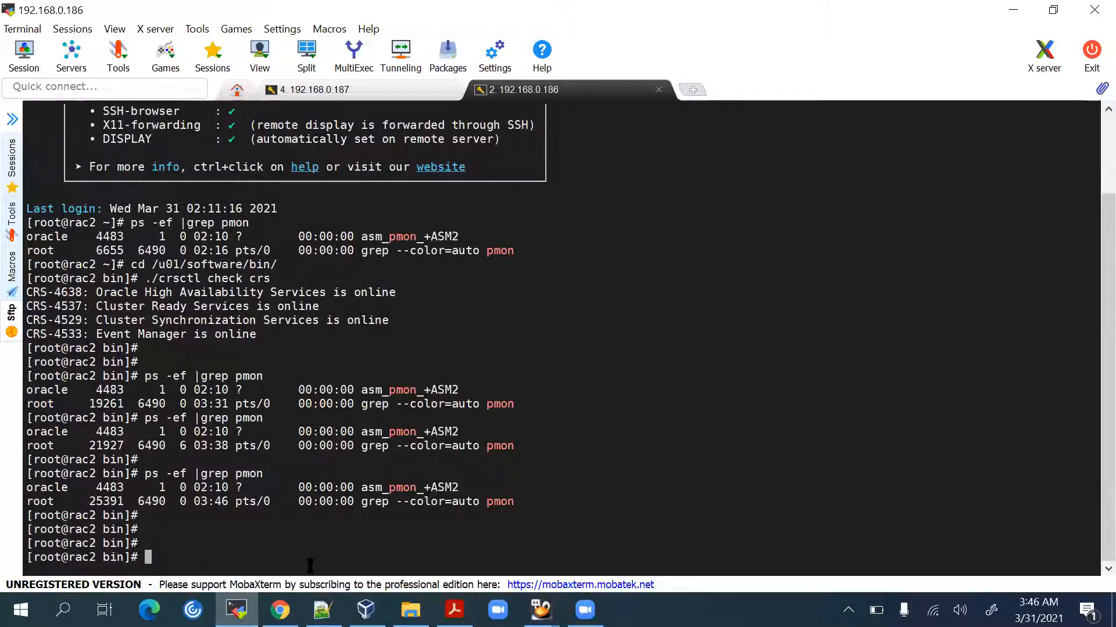
{"action": "key", "text": "Up"}
{"action": "key", "text": "Return"}
{"action": "key", "text": "Return"}
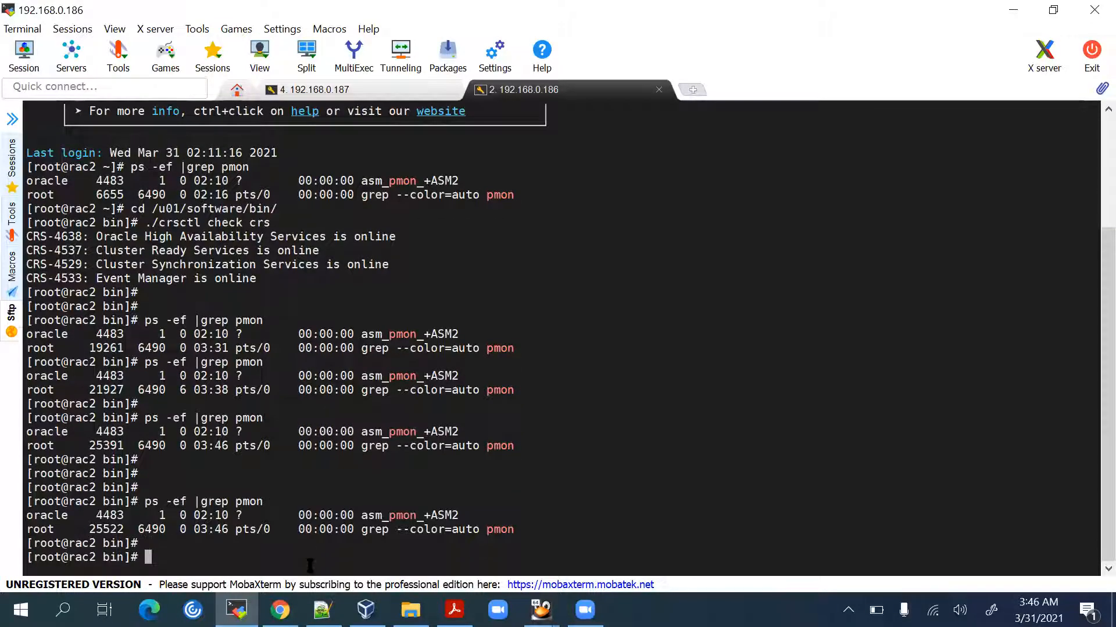
{"action": "key", "text": "Up"}
{"action": "key", "text": "Return"}
{"action": "key", "text": "Up"}
{"action": "key", "text": "Return"}
{"action": "key", "text": "Up"}
{"action": "key", "text": "Return"}
{"action": "key", "text": "Up"}
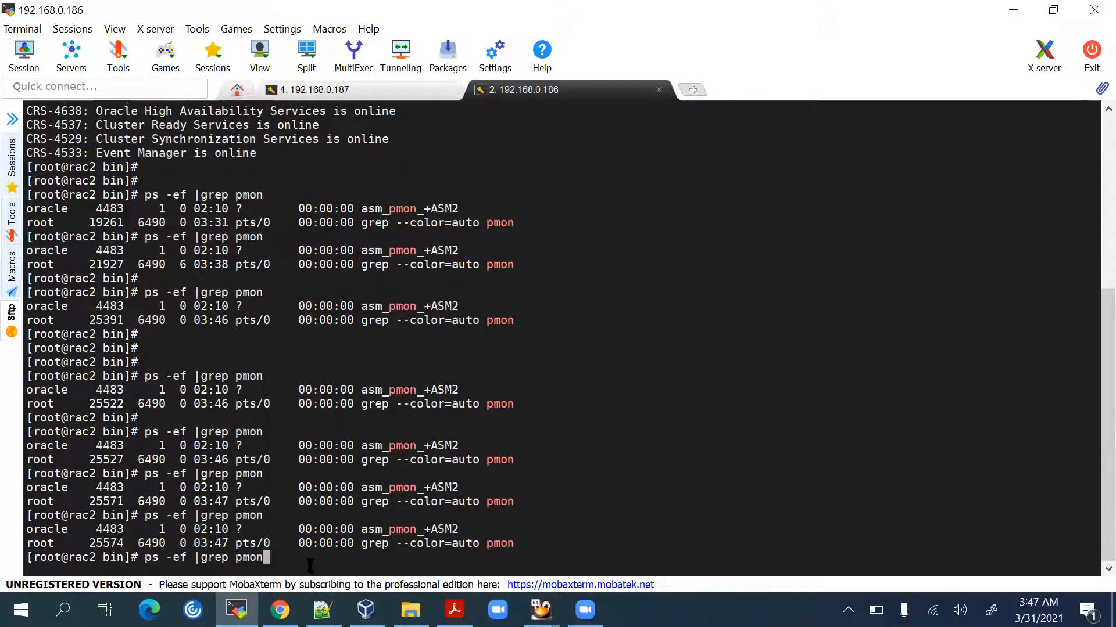
{"action": "key", "text": "Return"}
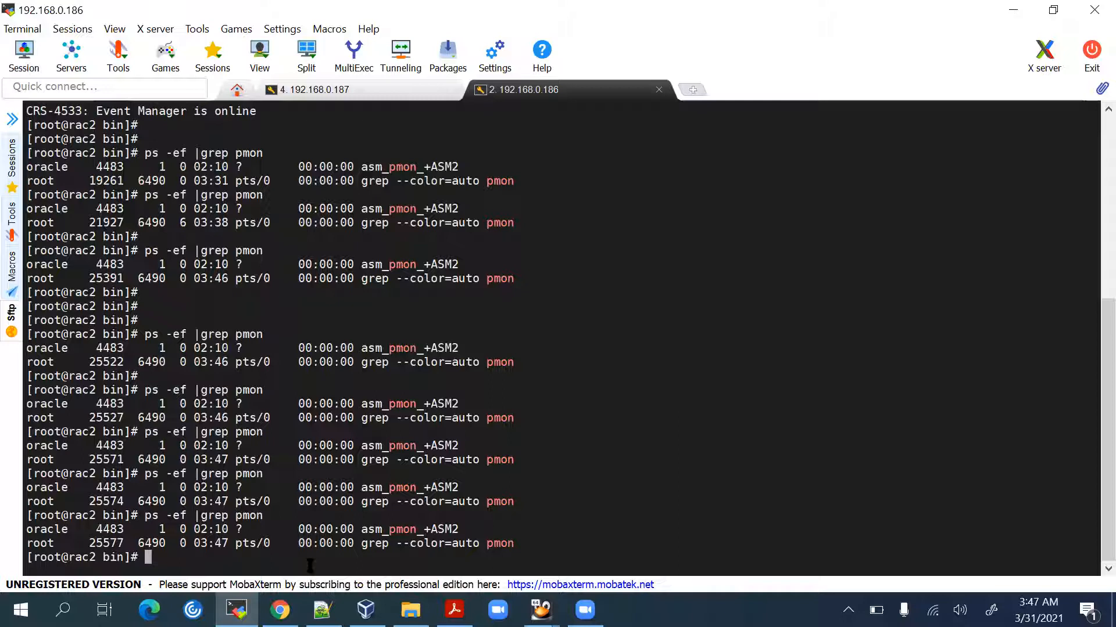
Go to root's home directory on rac2 and switch to the oracle user with su - oracle.
{"action": "type", "text": "cd"}
{"action": "key", "text": "Return"}
{"action": "key", "text": "Return"}
{"action": "key", "text": "Return"}
{"action": "type", "text": "su - oracle"}
{"action": "key", "text": "Return"}
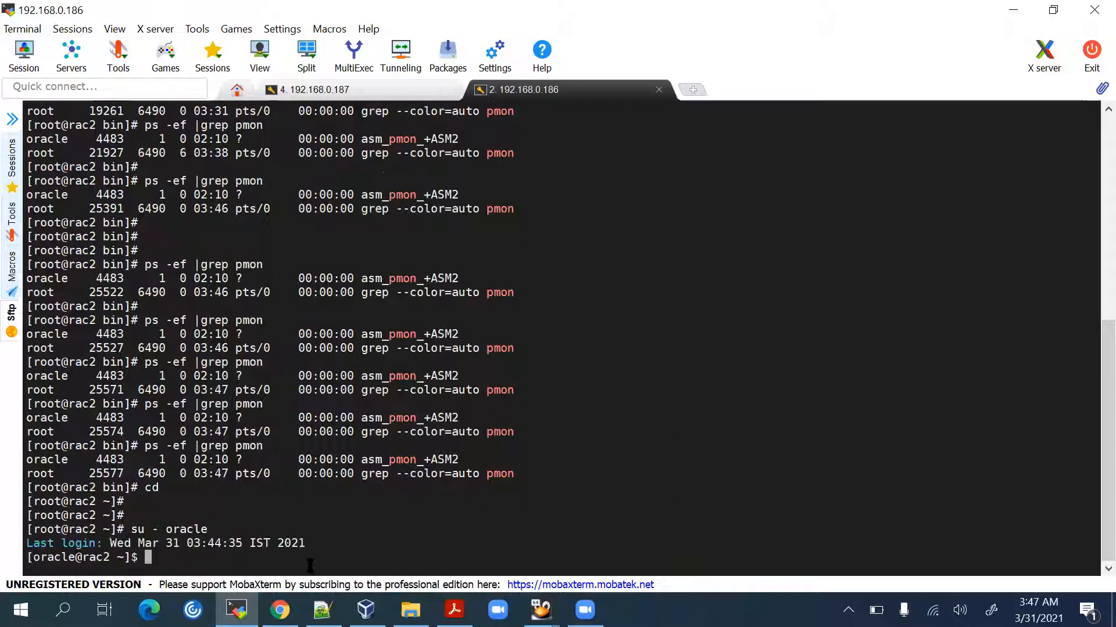
Load the database environment on rac2 by sourcing db.env as the oracle user.
{"action": "key", "text": "Return"}
{"action": "key", "text": "Return"}
{"action": "type", "text": "db"}
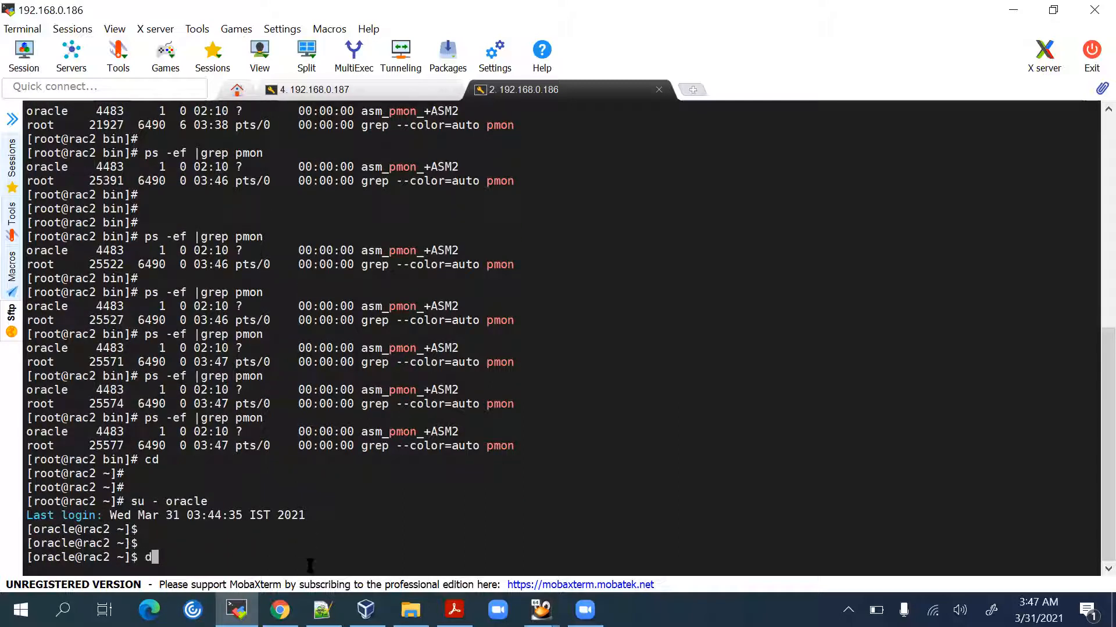
{"action": "key", "text": "BackSpace"}
{"action": "key", "text": "BackSpace"}
{"action": "key", "text": "BackSpace"}
{"action": "type", "text": ".db"}
{"action": "key", "text": "BackSpace"}
{"action": "key", "text": "BackSpace"}
{"action": "key", "text": "BackSpace"}
{"action": "type", "text": "db.env"}
{"action": "key", "text": "Return"}
{"action": "key", "text": "Return"}
{"action": "key", "text": "Return"}
Start adrci on rac2, query the ADR homes with show home, and exit the utility.
{"action": "type", "text": "a"}
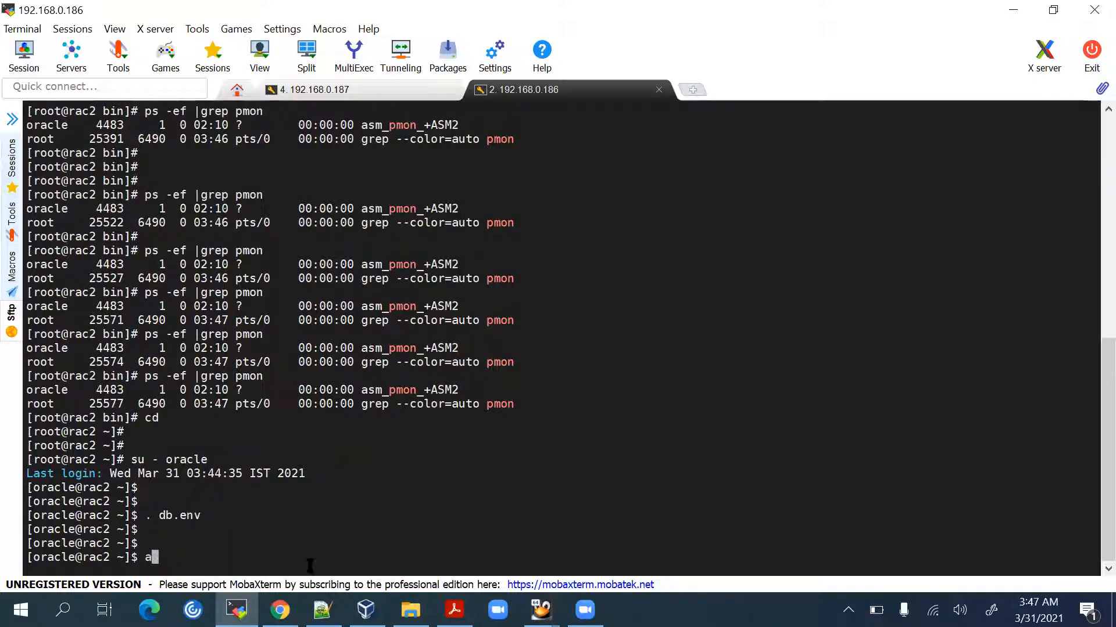
{"action": "type", "text": "drci"}
{"action": "key", "text": "Return"}
{"action": "type", "text": "show ho"}
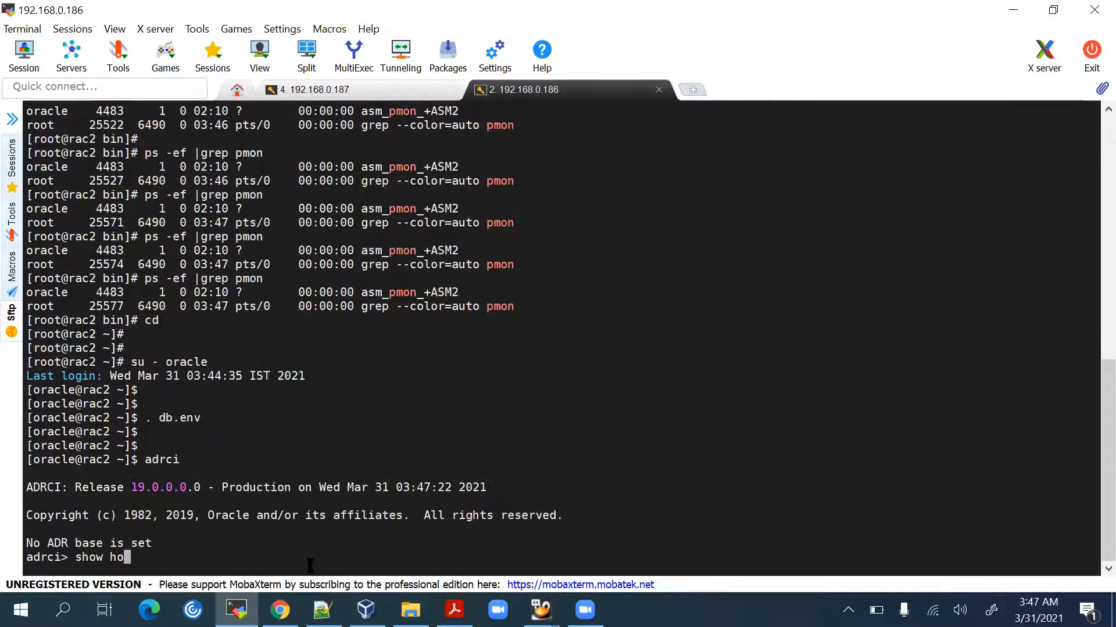
{"action": "type", "text": "me"}
{"action": "key", "text": "Return"}
{"action": "type", "text": "exit"}
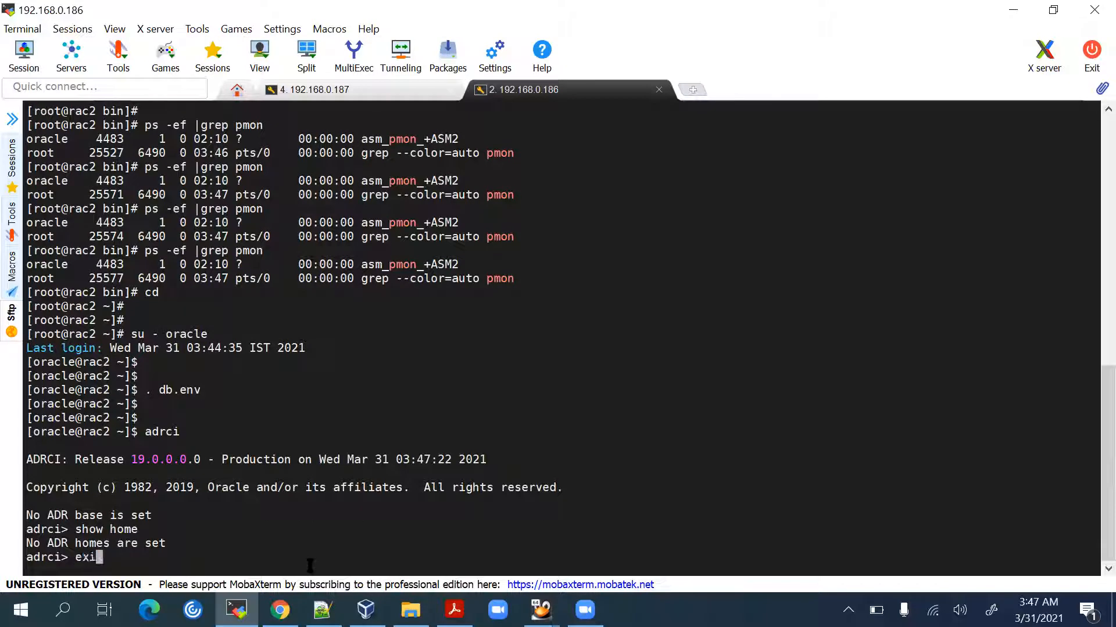
{"action": "key", "text": "Return"}
{"action": "key", "text": "Return"}
{"action": "key", "text": "Return"}
Change to the $ORACLE_BASE directory on rac2 and list its contents with ls -lrt.
{"action": "type", "text": "cd $ORACLE_BASE/di"}
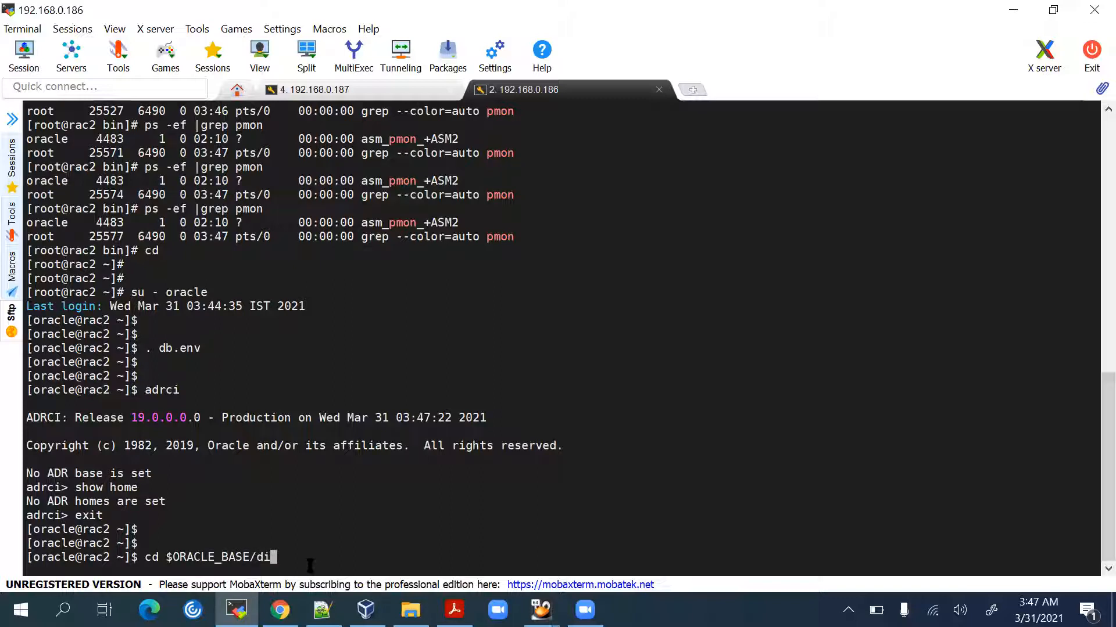
{"action": "key", "text": "BackSpace"}
{"action": "key", "text": "BackSpace"}
{"action": "key", "text": "Return"}
{"action": "key", "text": "Return"}
{"action": "type", "text": "ls -lrt"}
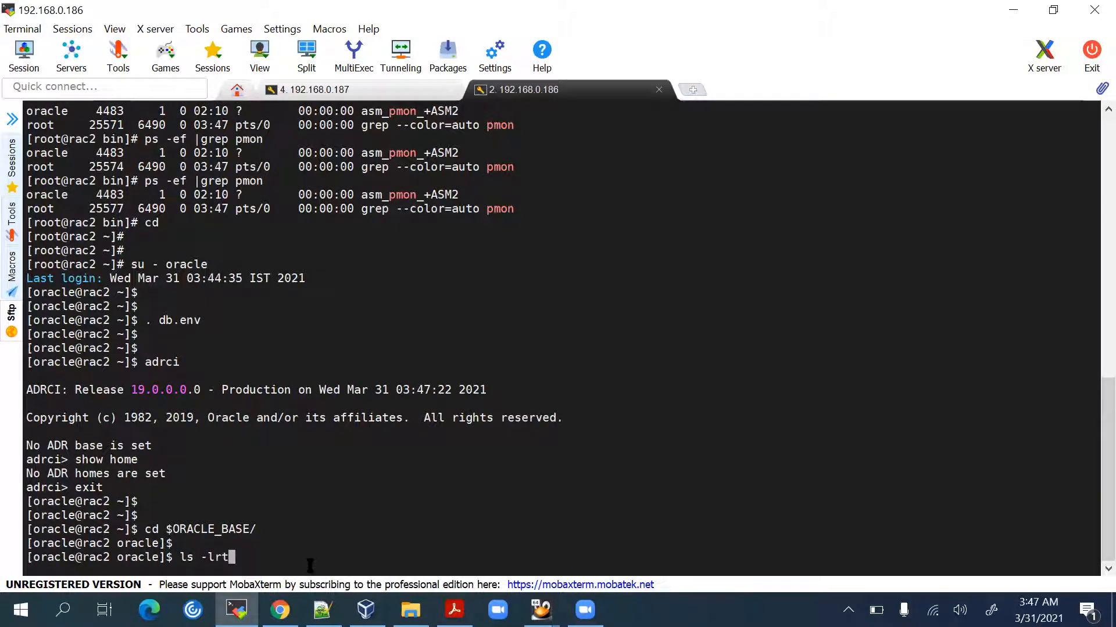
{"action": "key", "text": "Return"}
Enter the diag directory under the Oracle base and list its contents with ls -lrt.
{"action": "type", "text": "cd "}
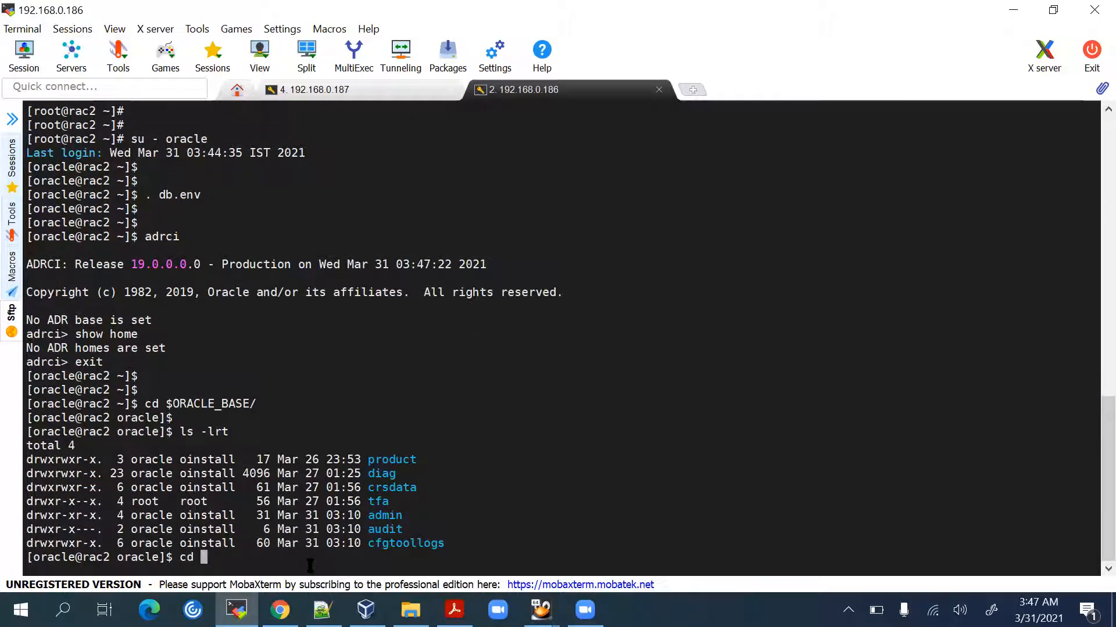
{"action": "type", "text": "diag/"}
{"action": "key", "text": "Return"}
{"action": "type", "text": "ls"}
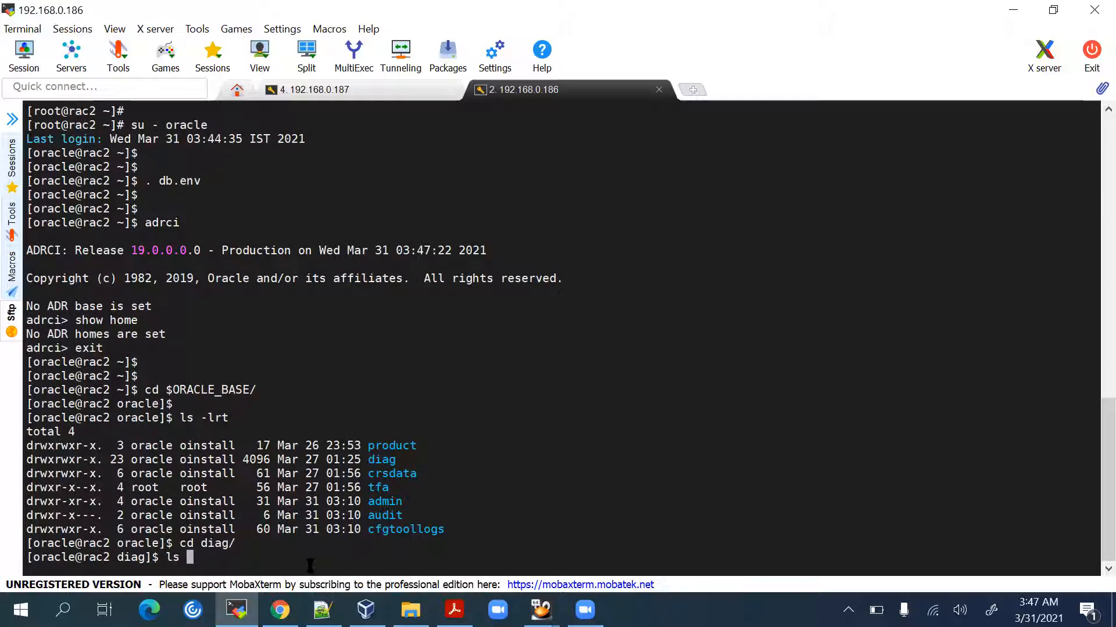
{"action": "type", "text": " -lrt"}
{"action": "key", "text": "Return"}
Enter the rdbms diagnostic directory and list it with ls -lrt, repeating the listing to look for racdb files.
{"action": "type", "text": "cd"}
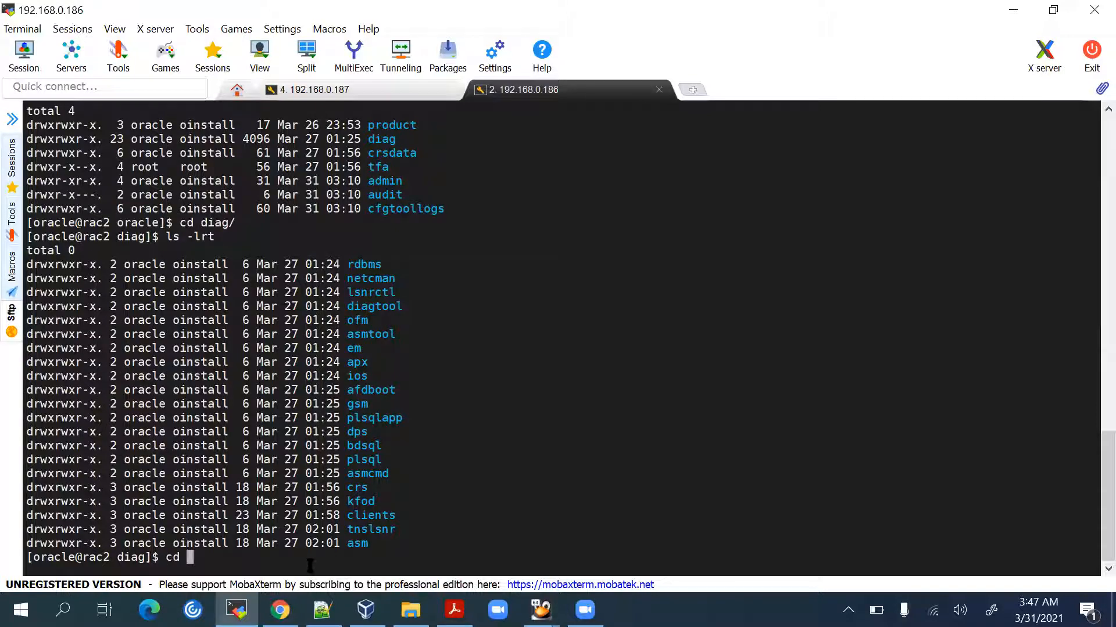
{"action": "key", "text": "XF86AudioMicMute"}
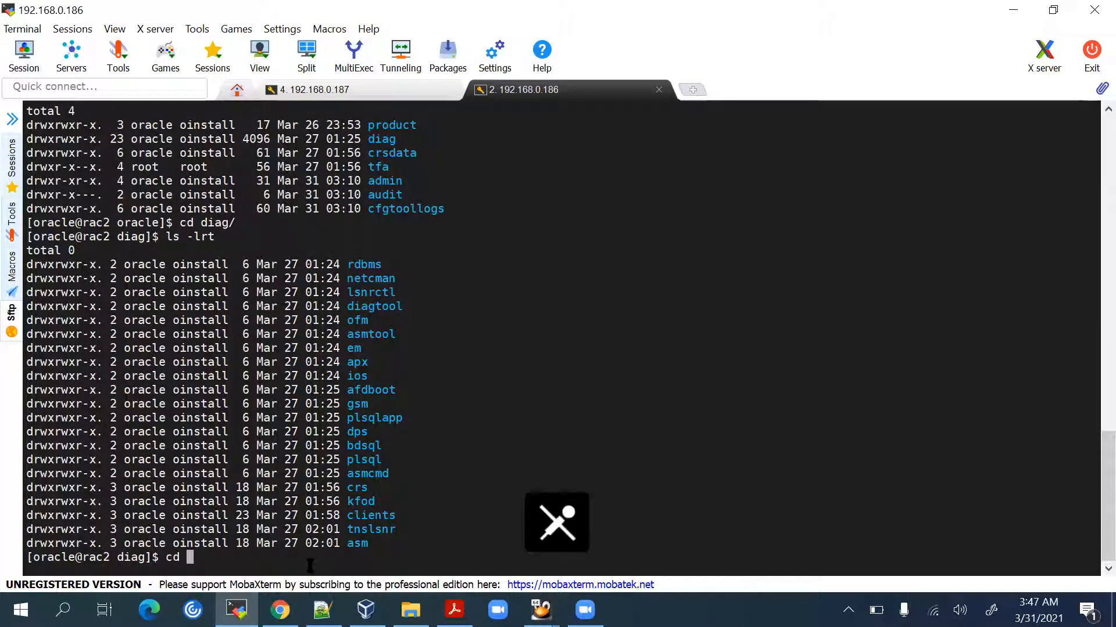
{"action": "type", "text": "rdbms/"}
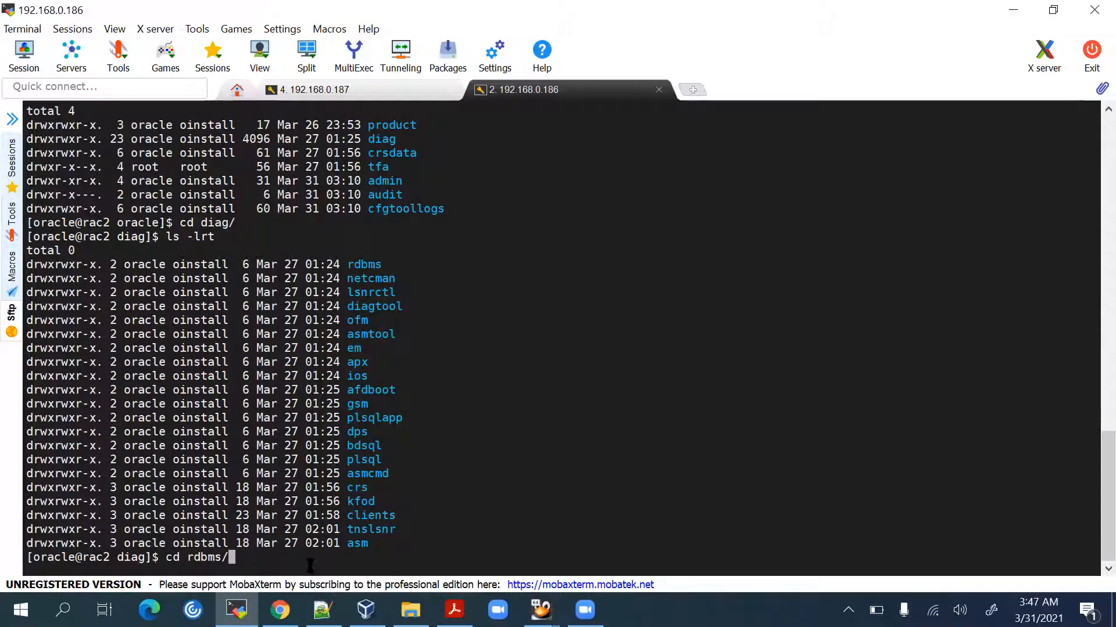
{"action": "key", "text": "Return"}
{"action": "type", "text": "ls -lrt"}
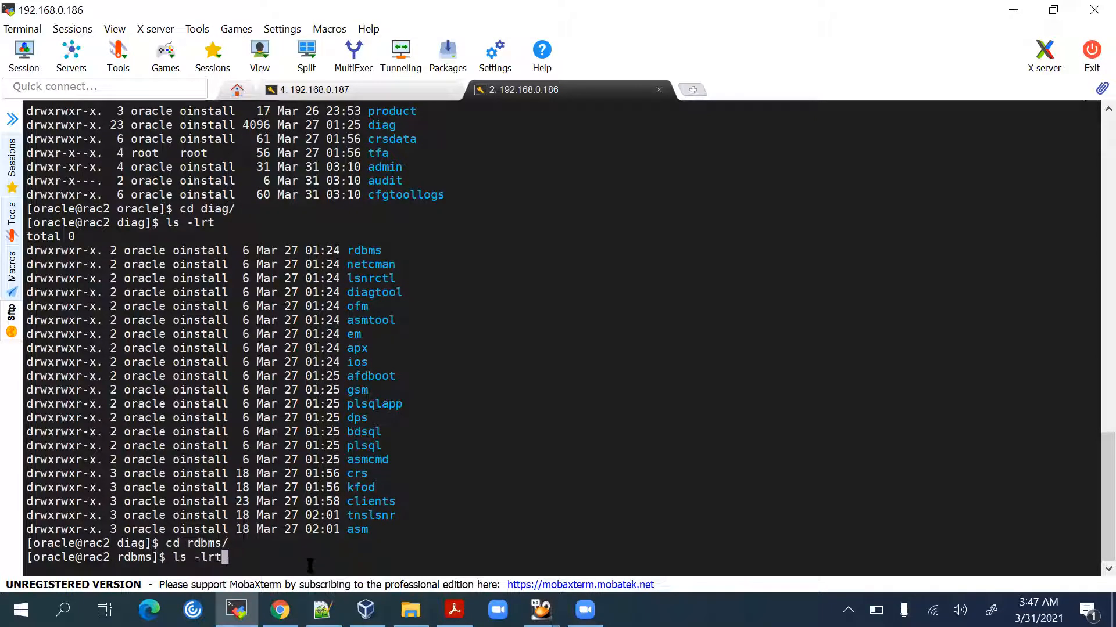
{"action": "key", "text": "Return"}
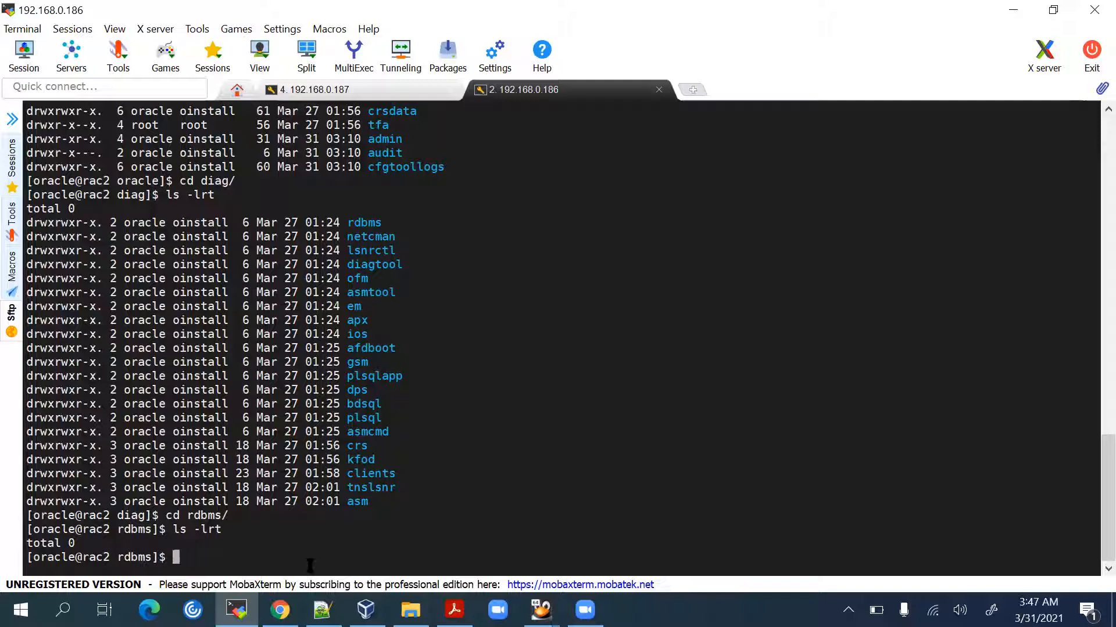
{"action": "key", "text": "Up"}
{"action": "key", "text": "Up"}
{"action": "key", "text": "Up"}
{"action": "key", "text": "Return"}
{"action": "key", "text": "Return"}
{"action": "key", "text": "Return"}
Return to the oracle home directory on rac2 and check the pmon processes with ps -ef |grep pmon.
{"action": "type", "text": "cd"}
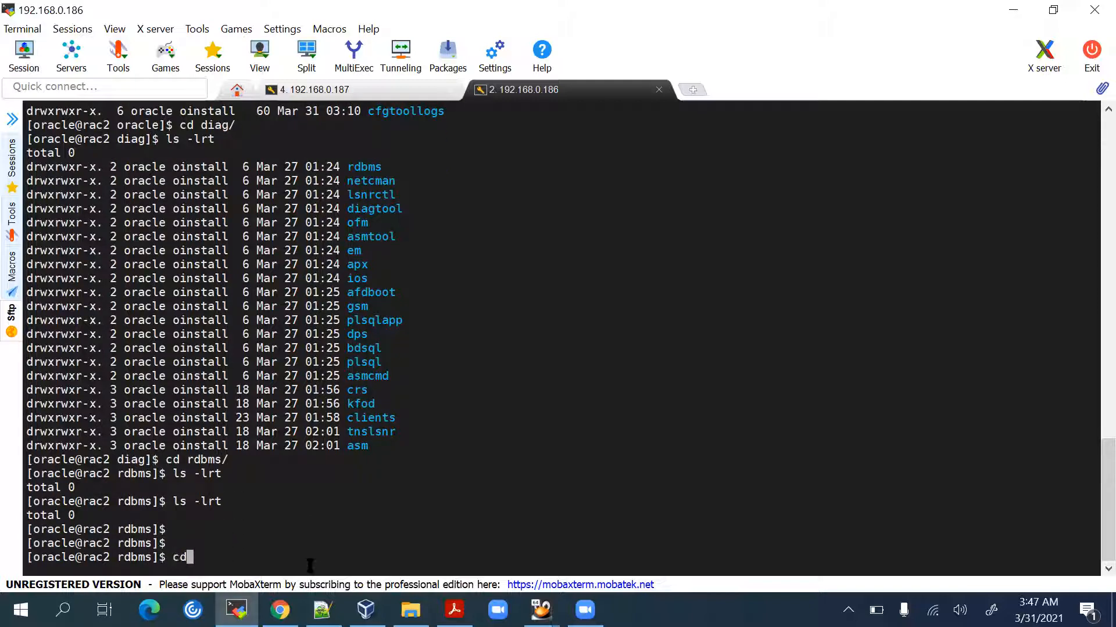
{"action": "key", "text": "Return"}
{"action": "key", "text": "Return"}
{"action": "key", "text": "Return"}
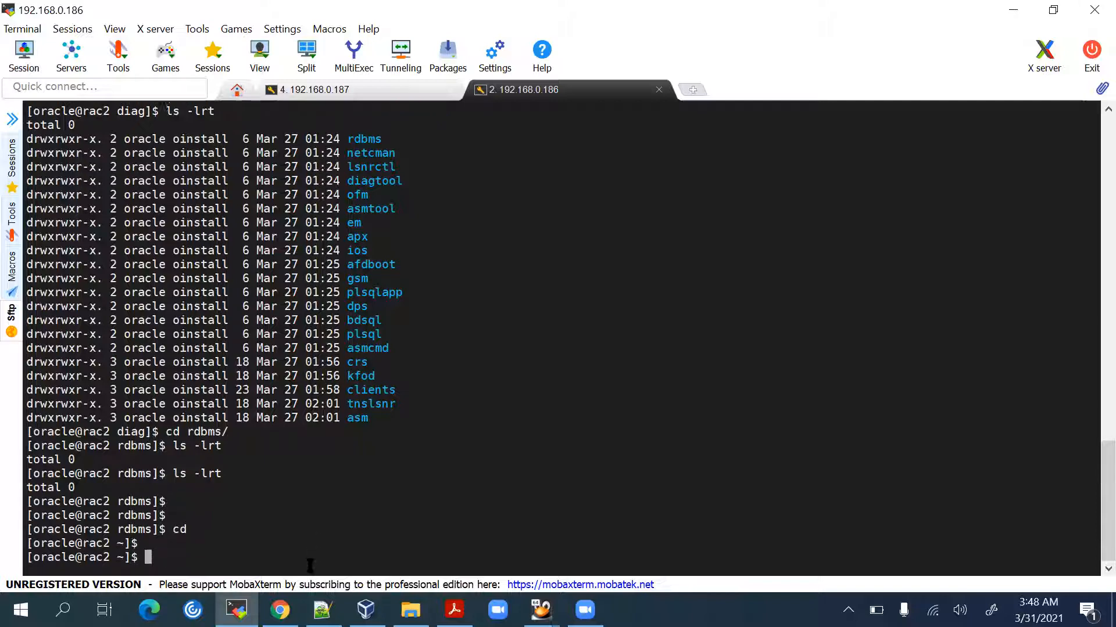
{"action": "type", "text": "ps -ef"}
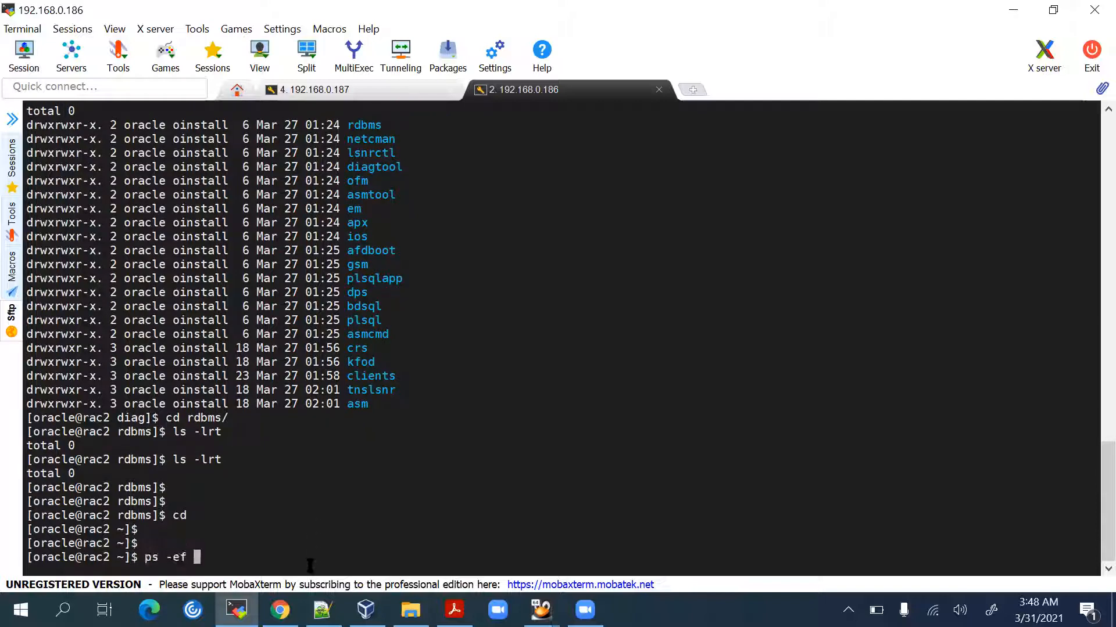
{"action": "type", "text": " |grep pmon"}
{"action": "key", "text": "Return"}
{"action": "key", "text": "Return"}
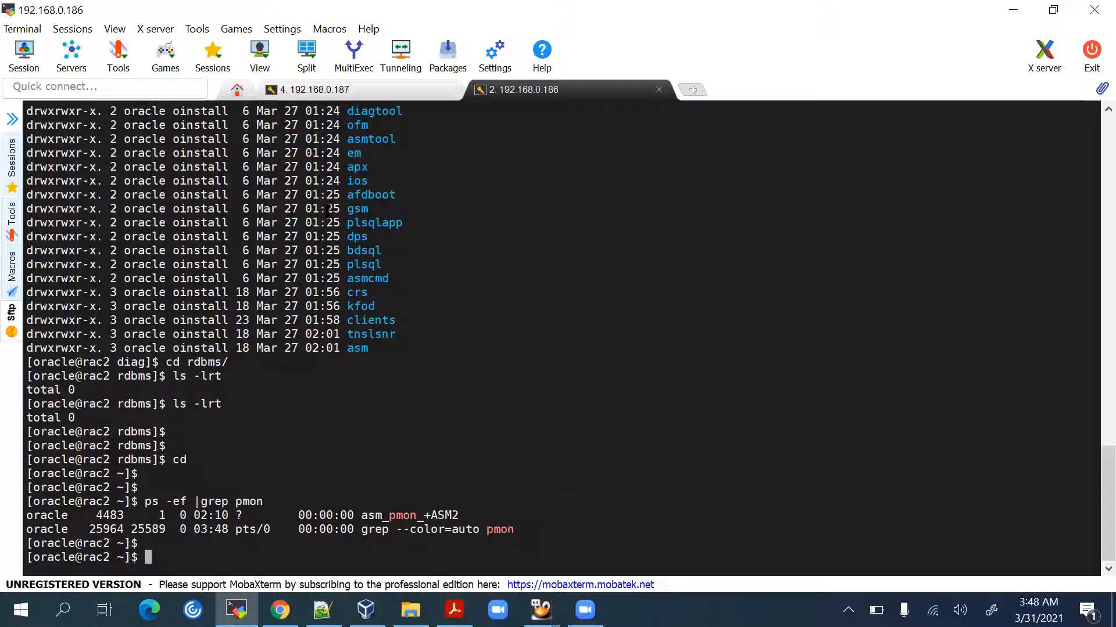
Go through the rac1 session to DBCA in the Rac1 virtual machine, acknowledge the error, and confirm reverting the database creation operation.
{"action": "left_click", "coordinate": [384, 84]}
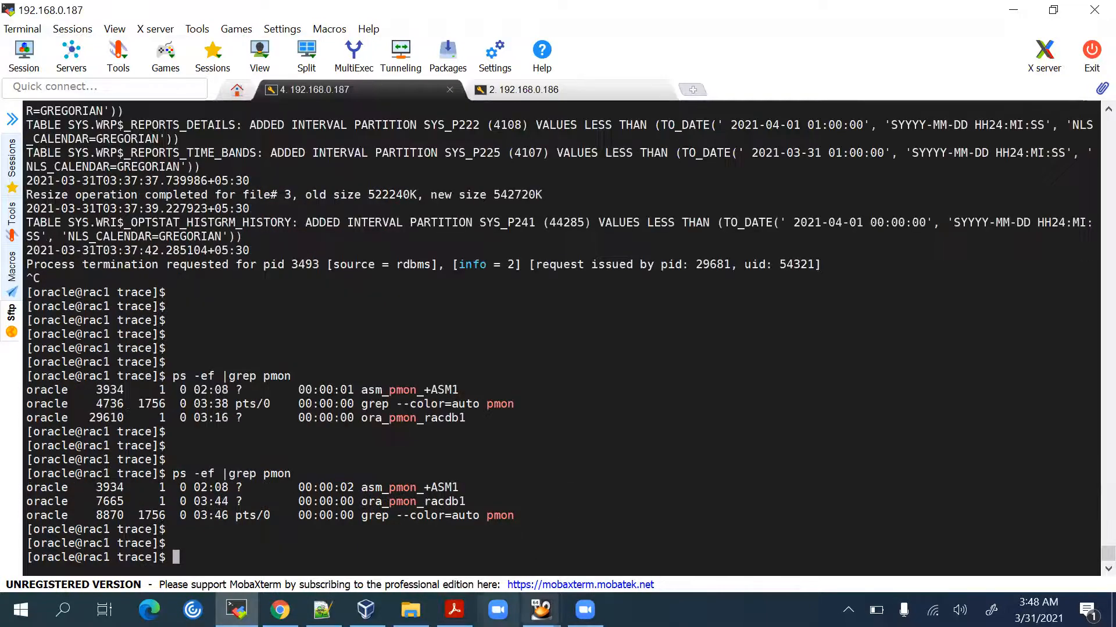
{"action": "left_click", "coordinate": [439, 533]}
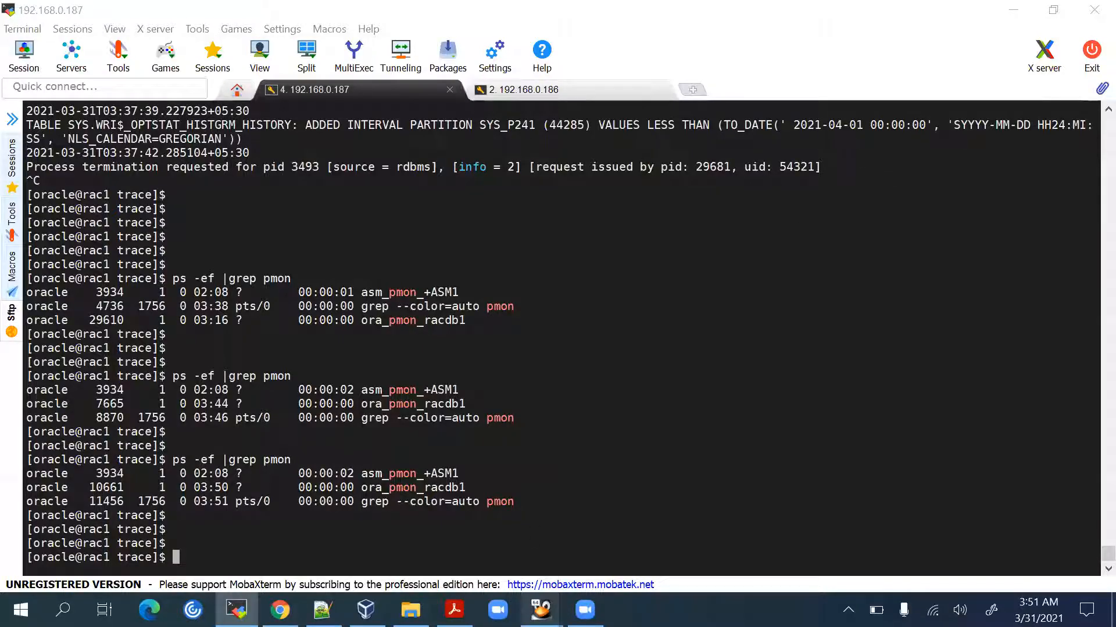
{"action": "mouse_move", "coordinate": [541, 610]}
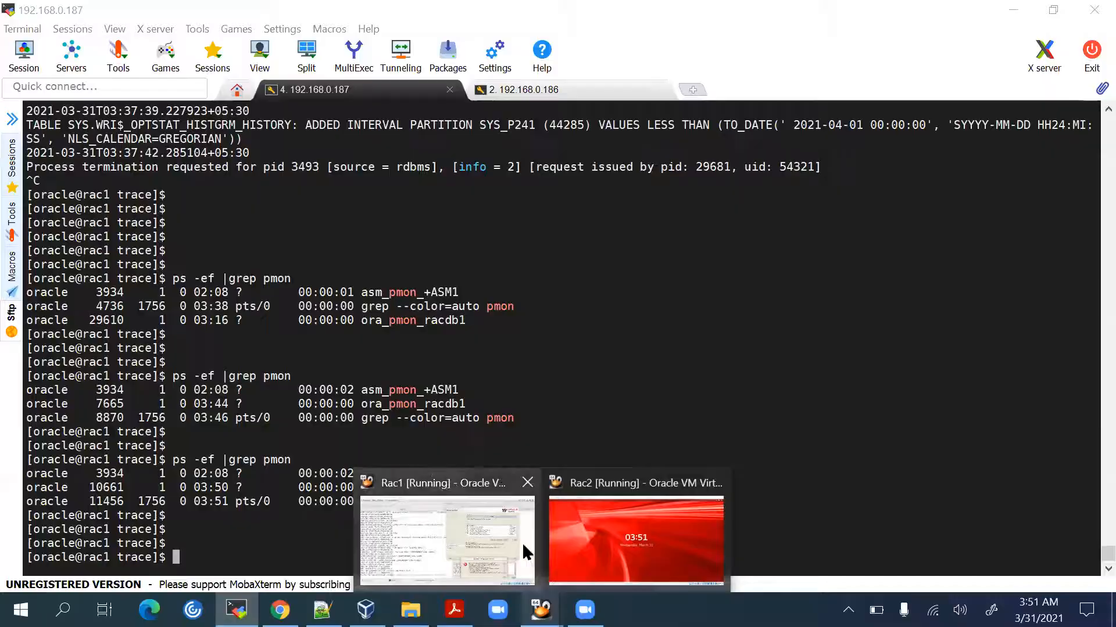
{"action": "left_click", "coordinate": [410, 537]}
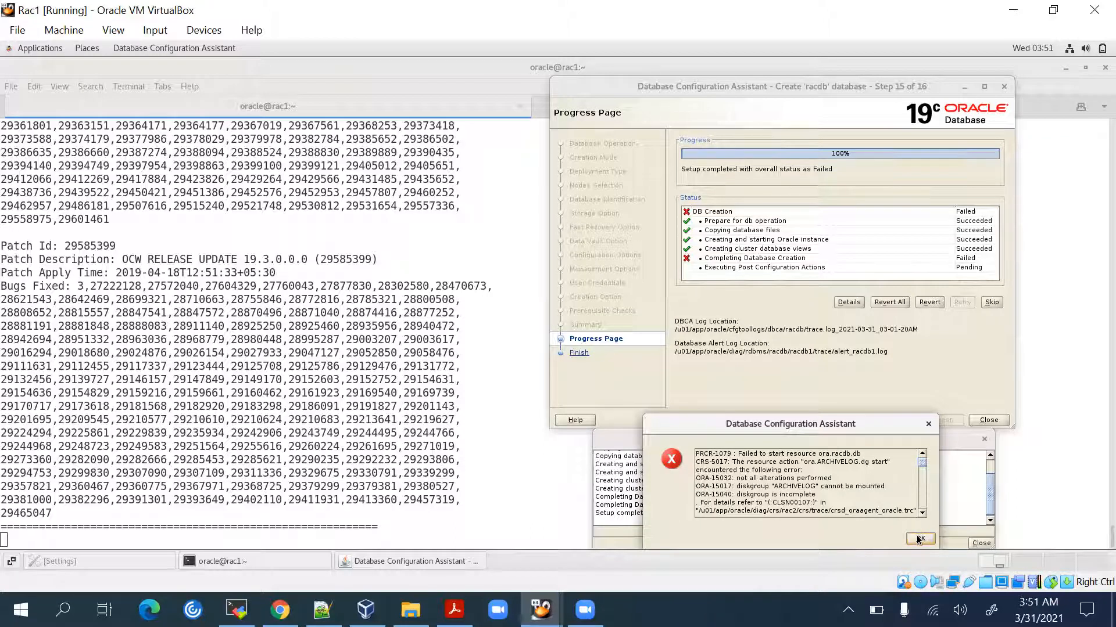
{"action": "left_click", "coordinate": [918, 537]}
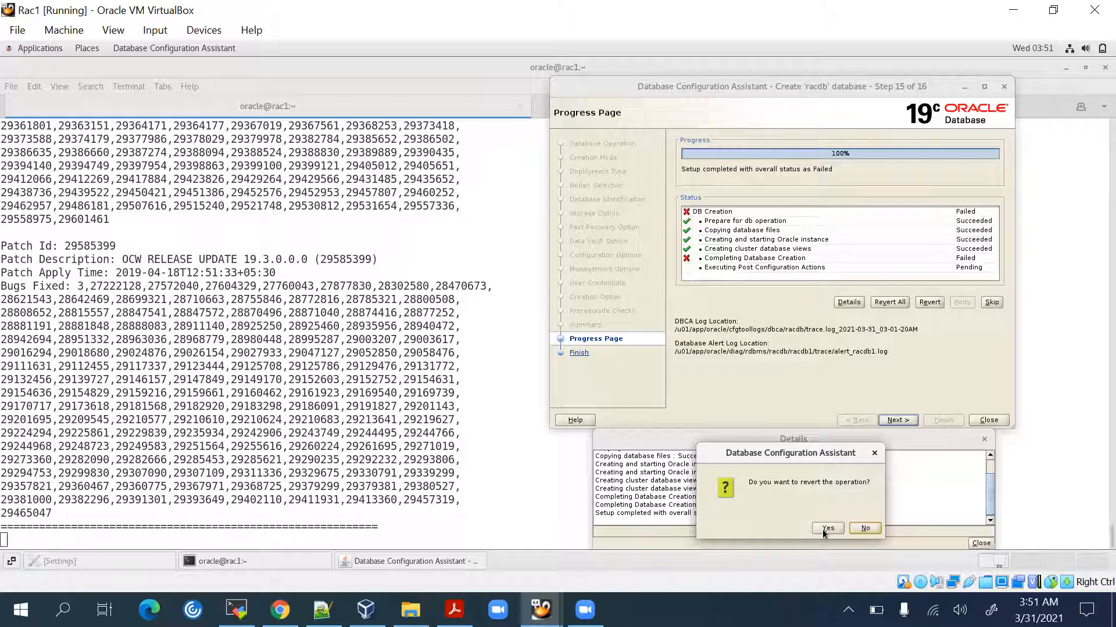
{"action": "left_click", "coordinate": [825, 529]}
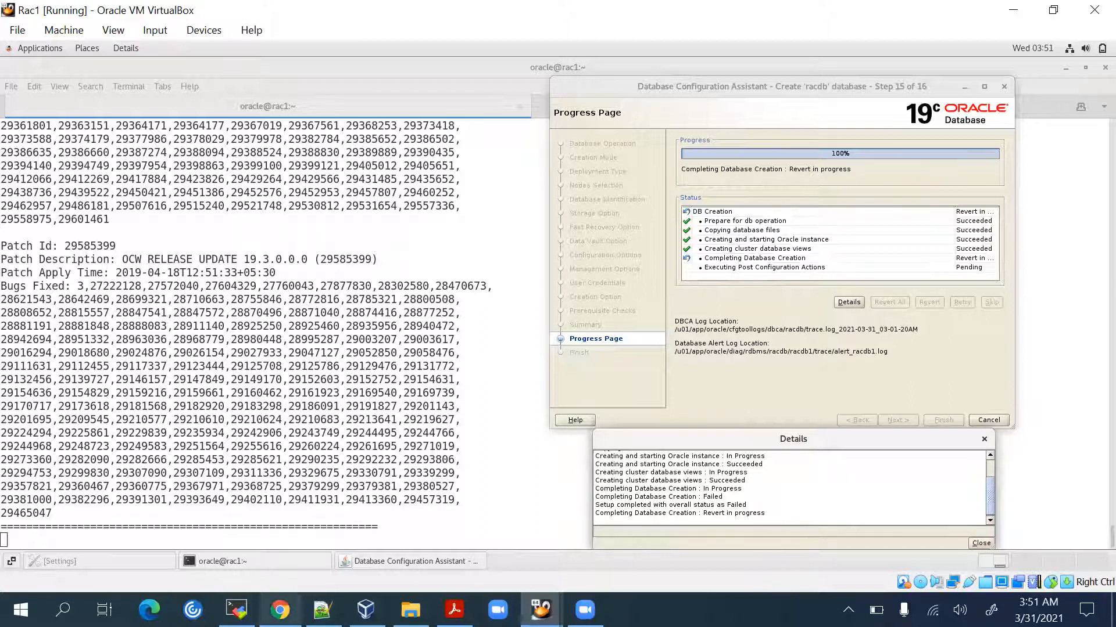
Switch back to MobaXterm's rac2 session and change to the oracle user's home directory with cd.
{"action": "left_click", "coordinate": [236, 609]}
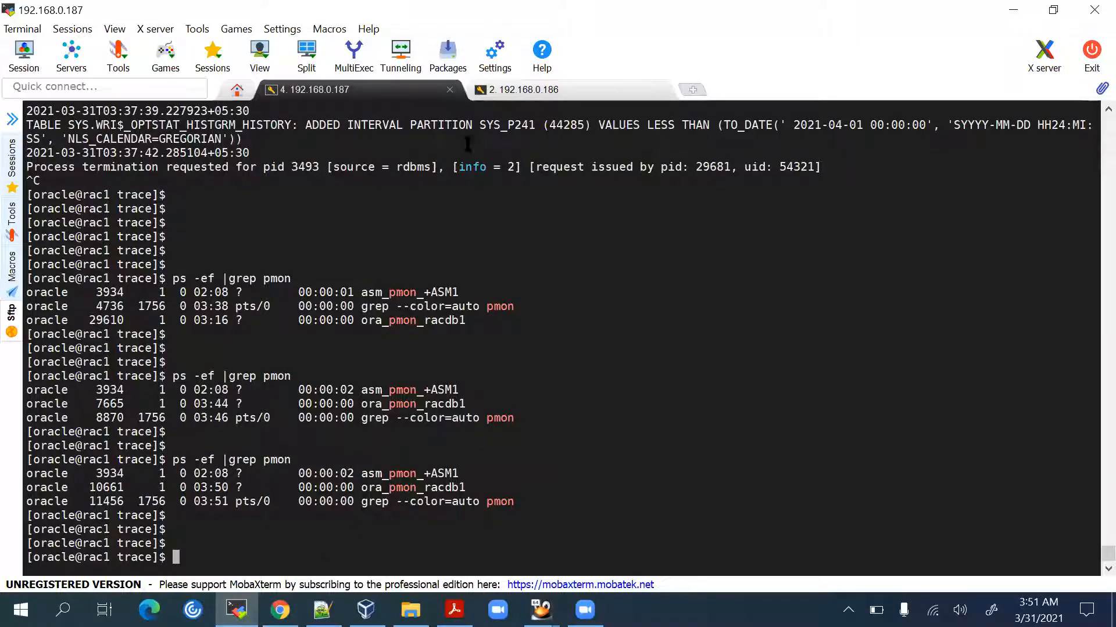
{"action": "left_click", "coordinate": [522, 89]}
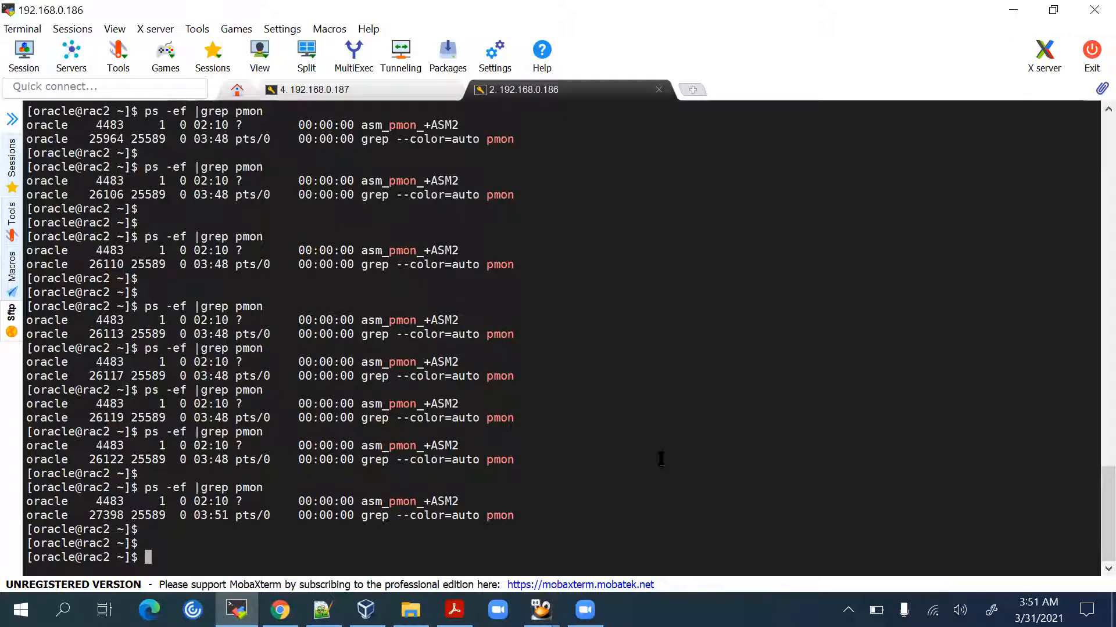
{"action": "type", "text": "cd"}
{"action": "key", "text": "Return"}
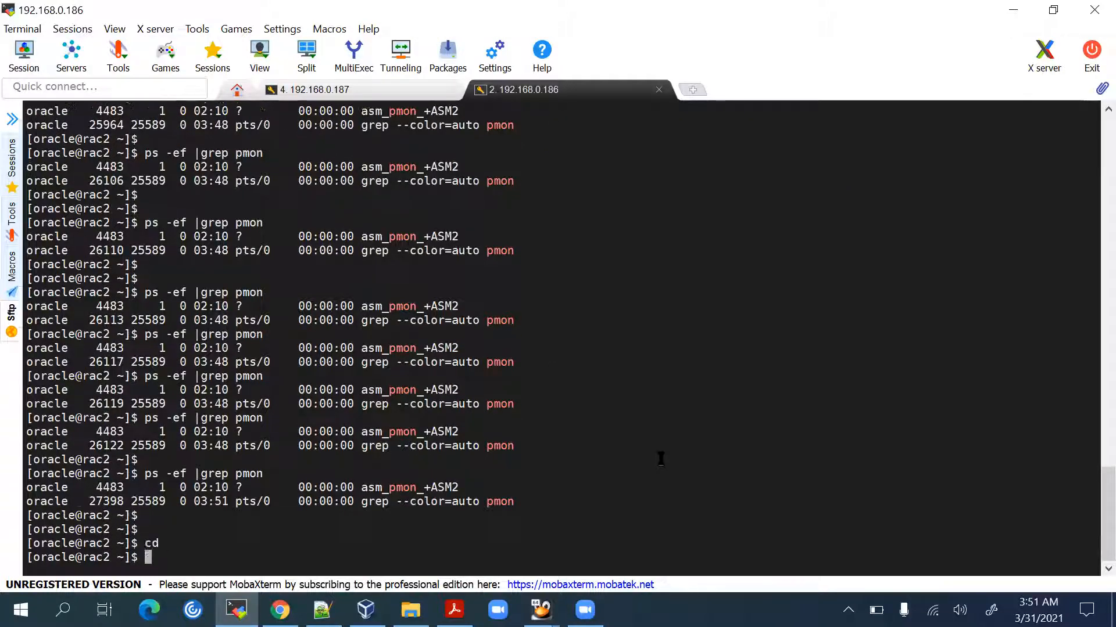
{"action": "key", "text": "Return"}
{"action": "key", "text": "Return"}
{"action": "key", "text": "Return"}
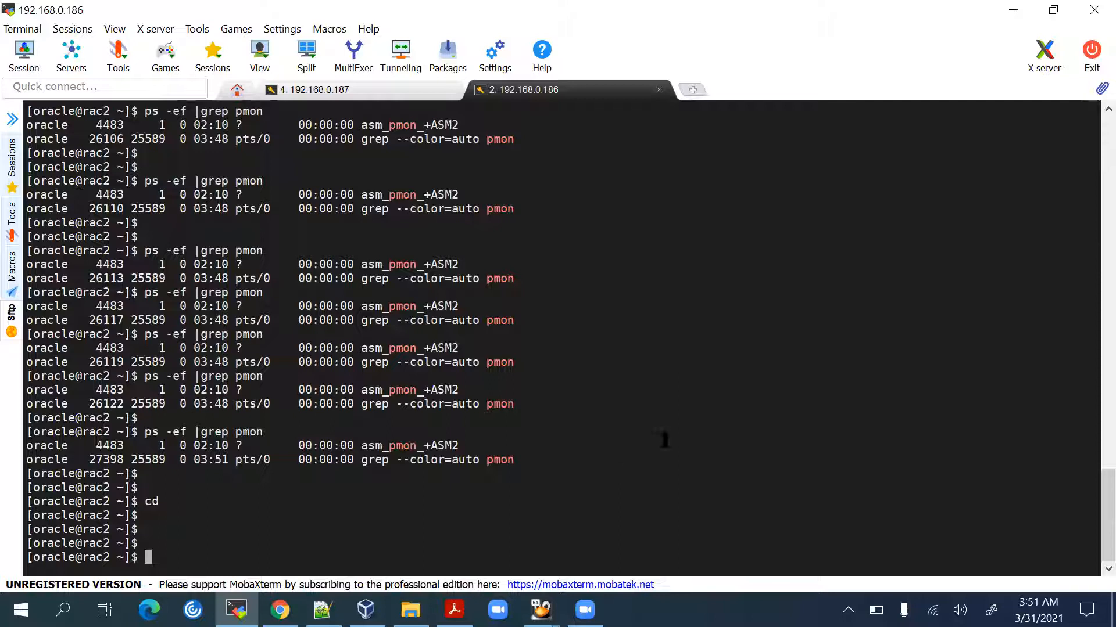
{"action": "type", "text": "su -"}
{"action": "key", "text": "BackSpace"}
{"action": "key", "text": "BackSpace"}
{"action": "key", "text": "BackSpace"}
{"action": "key", "text": "BackSpace"}
{"action": "key", "text": "BackSpace"}
{"action": "key", "text": "Return"}
{"action": "key", "text": "Return"}
Change to the oracle home directory on rac2 and load the database environment with . db.env.
{"action": "type", "text": "cd"}
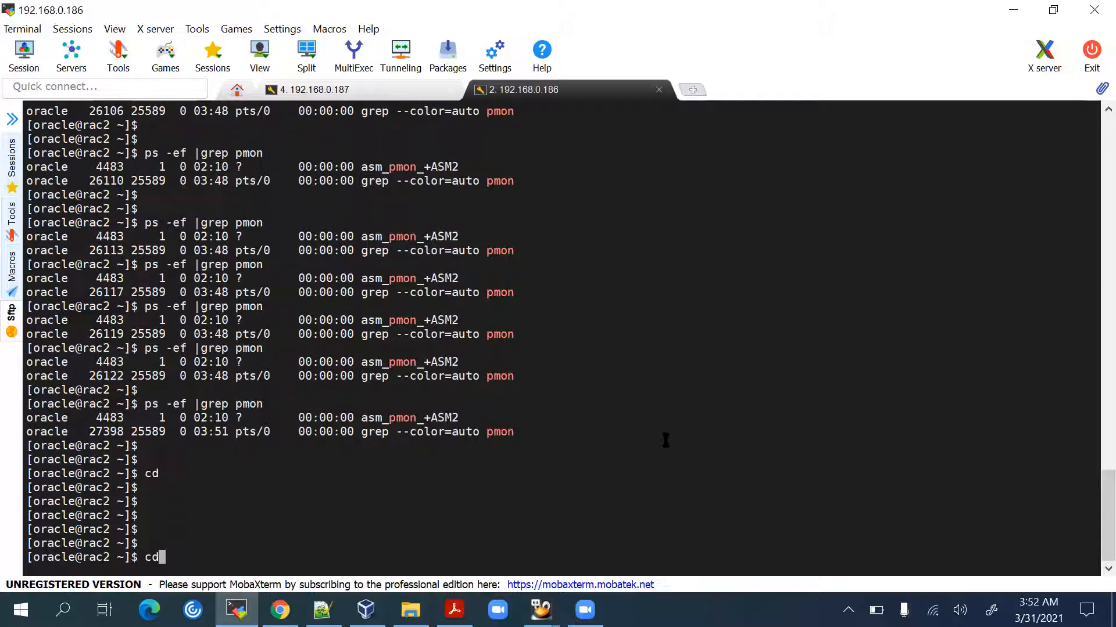
{"action": "key", "text": "Return"}
{"action": "type", "text": ". db.env"}
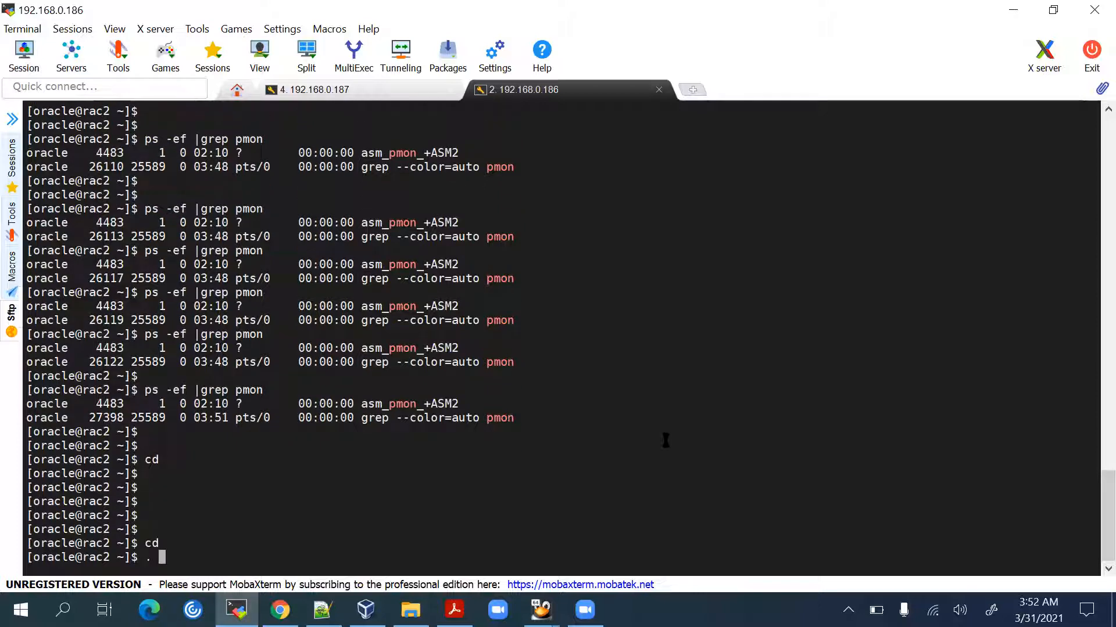
{"action": "key", "text": "Return"}
{"action": "key", "text": "Return"}
{"action": "key", "text": "Return"}
{"action": "key", "text": "Return"}
{"action": "key", "text": "Return"}
Check the Oracle environment variables on rac2 with env |grep ORA.
{"action": "type", "text": "env |gr"}
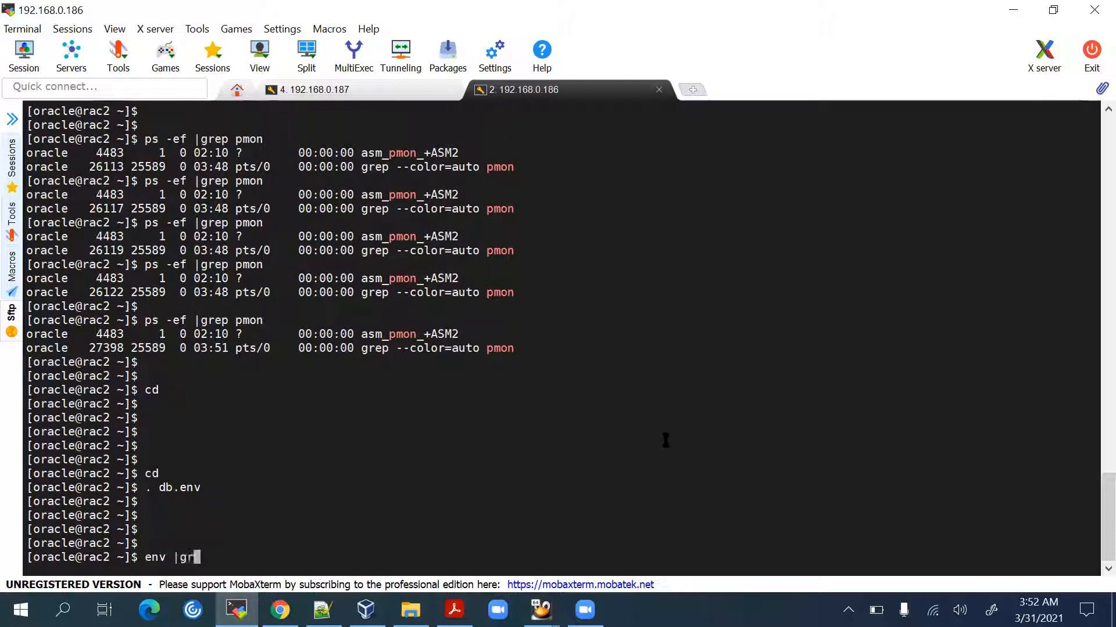
{"action": "type", "text": "ep ORA"}
{"action": "key", "text": "Return"}
{"action": "key", "text": "Return"}
{"action": "key", "text": "Return"}
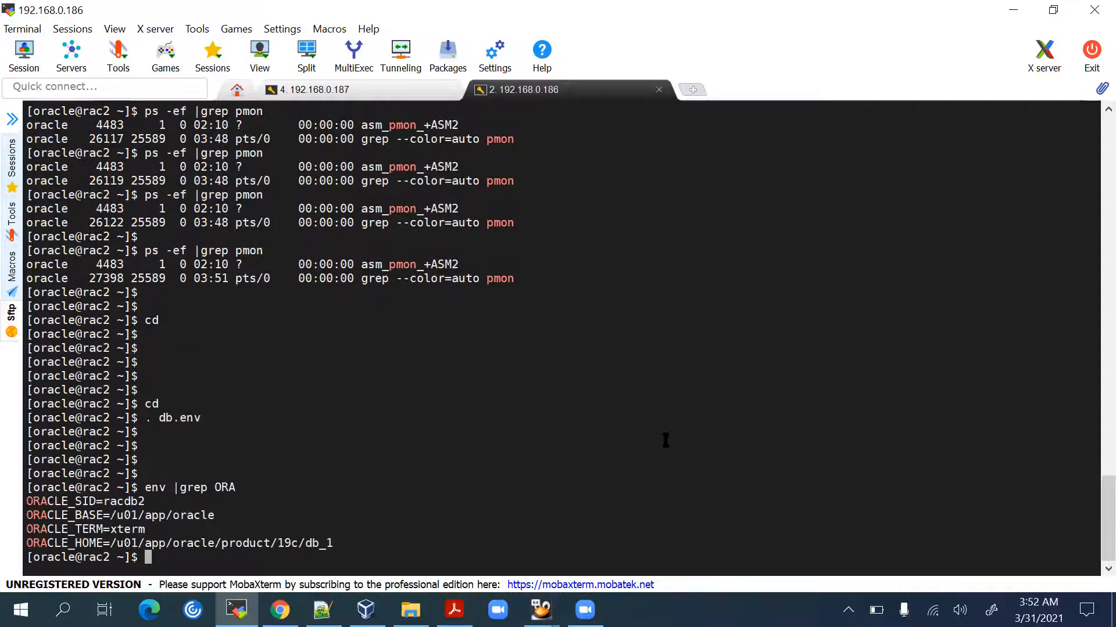
Connect on rac2 with sqlplus / as sysdba to check the instance, and exit SQL*Plus.
{"action": "type", "text": "sqlplus "}
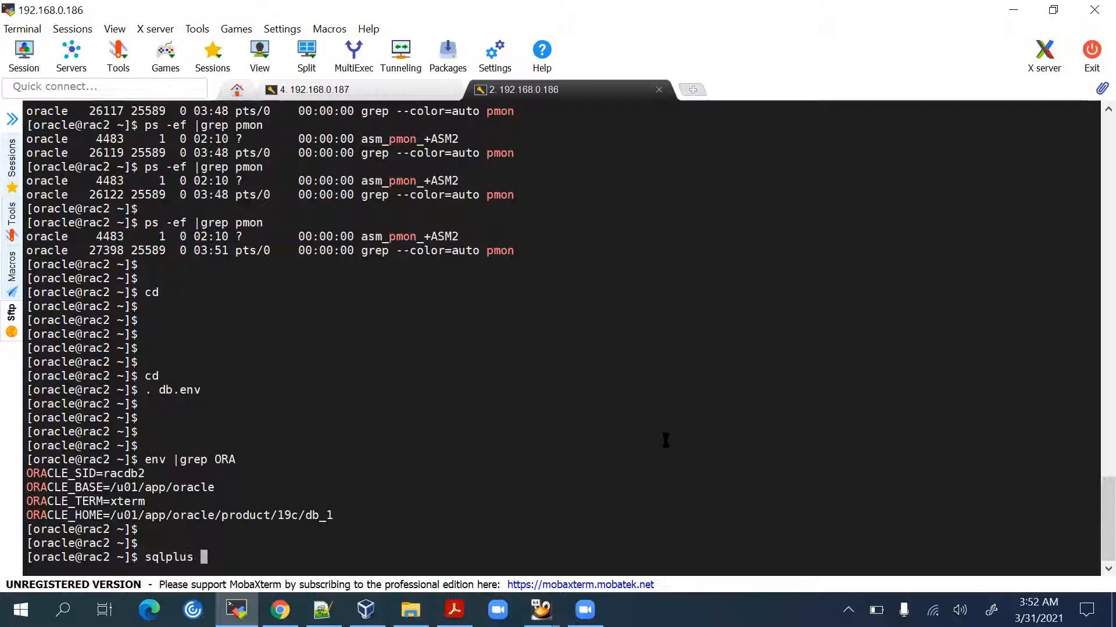
{"action": "type", "text": "/ as sysdba"}
{"action": "key", "text": "Return"}
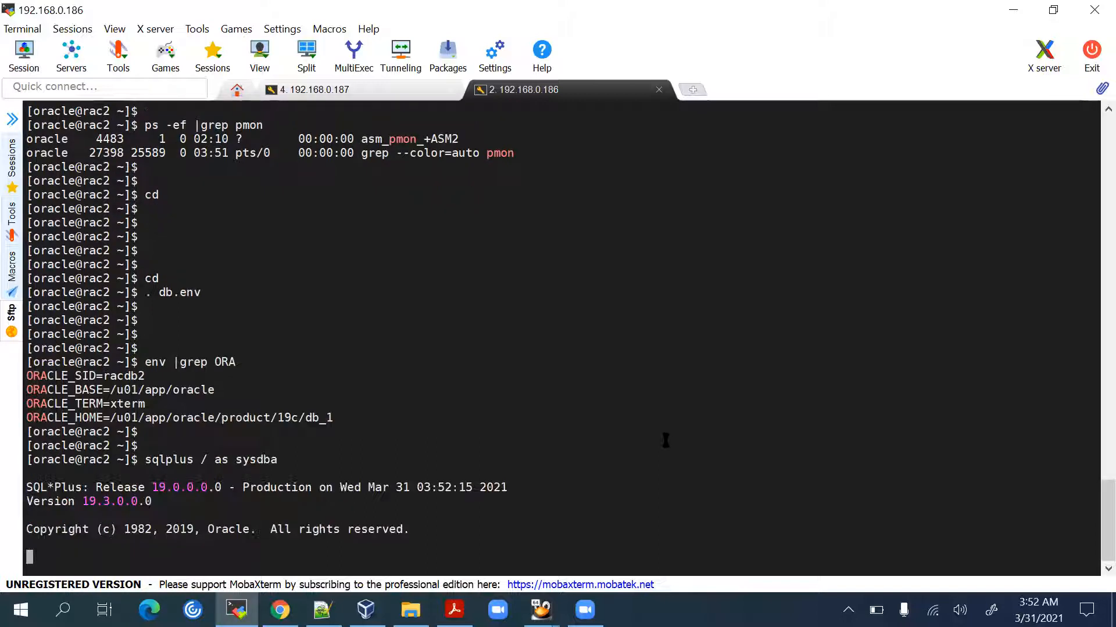
{"action": "type", "text": "exit"}
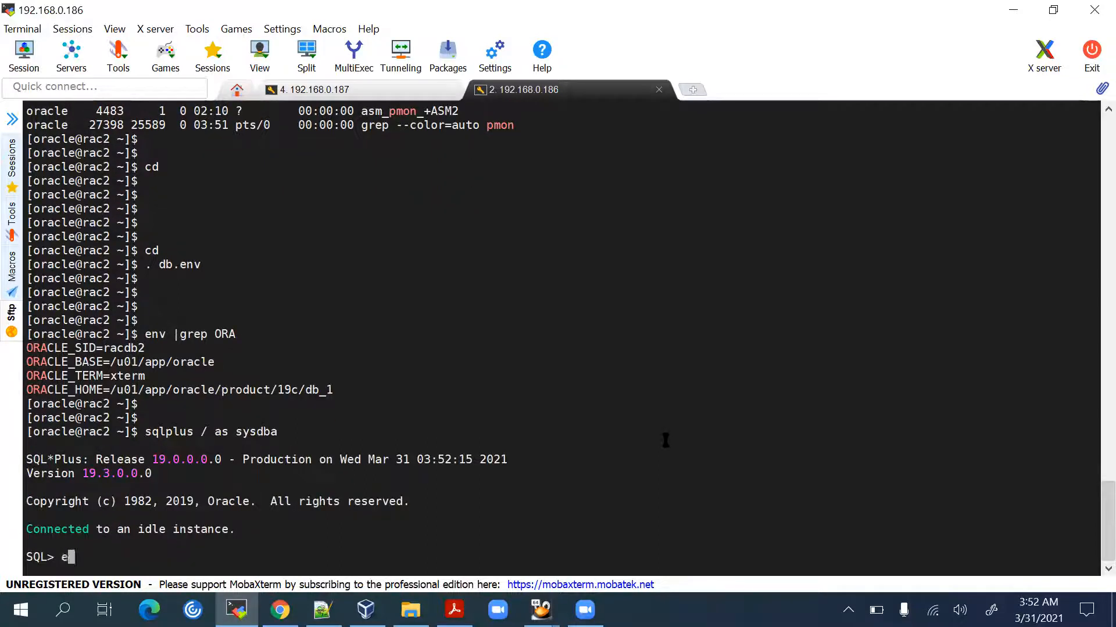
{"action": "key", "text": "Return"}
{"action": "key", "text": "Return"}
{"action": "key", "text": "Return"}
{"action": "key", "text": "Return"}
List the databases registered in the cluster from rac2 with srvctl config database.
{"action": "type", "text": "srvctl "}
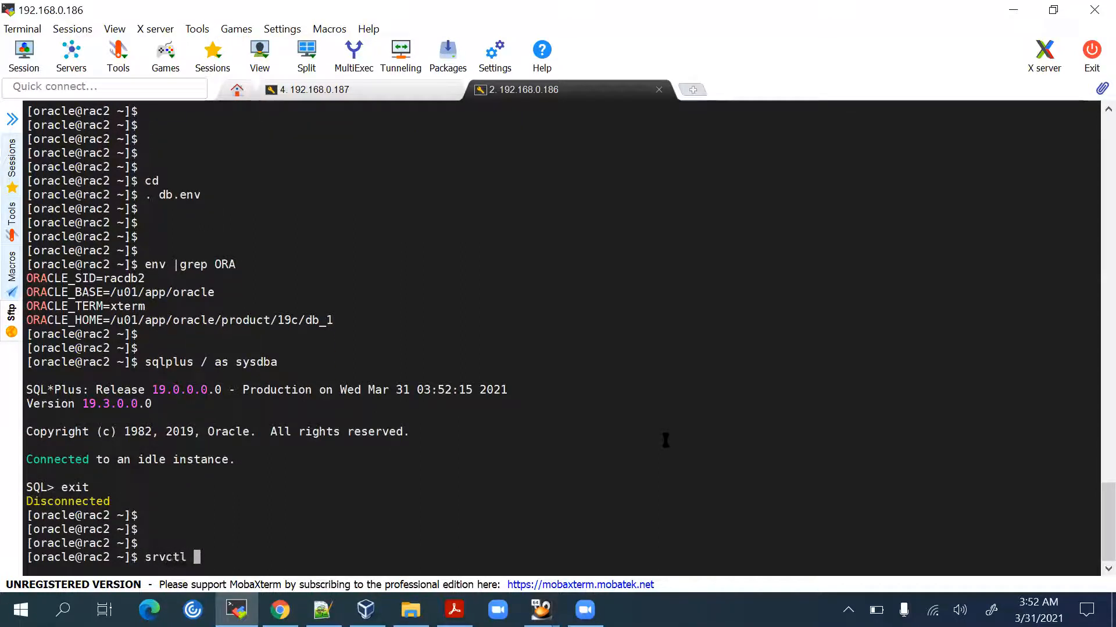
{"action": "type", "text": "config database"}
{"action": "key", "text": "Return"}
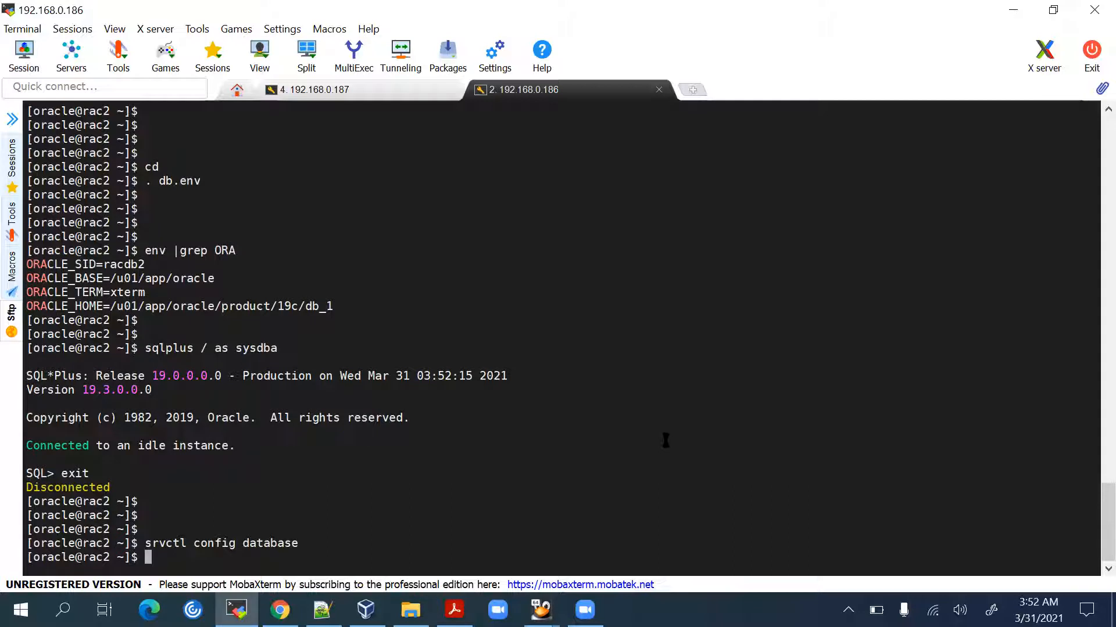
Switch to the rac1 session and run srvctl config database there as well.
{"action": "left_click", "coordinate": [365, 94]}
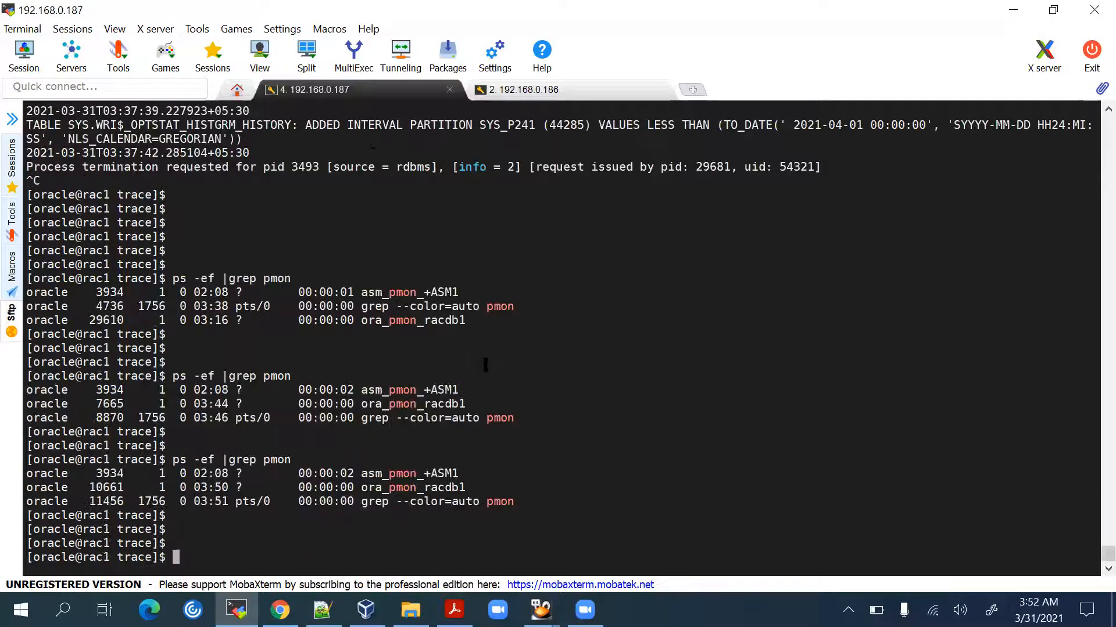
{"action": "type", "text": "srvctl config "}
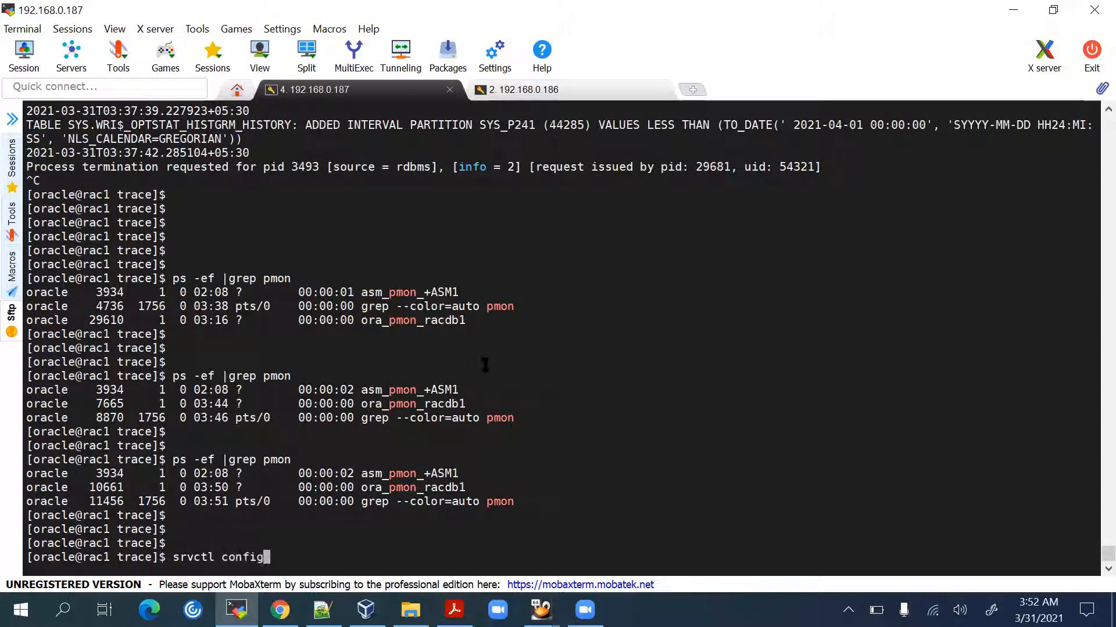
{"action": "type", "text": "database"}
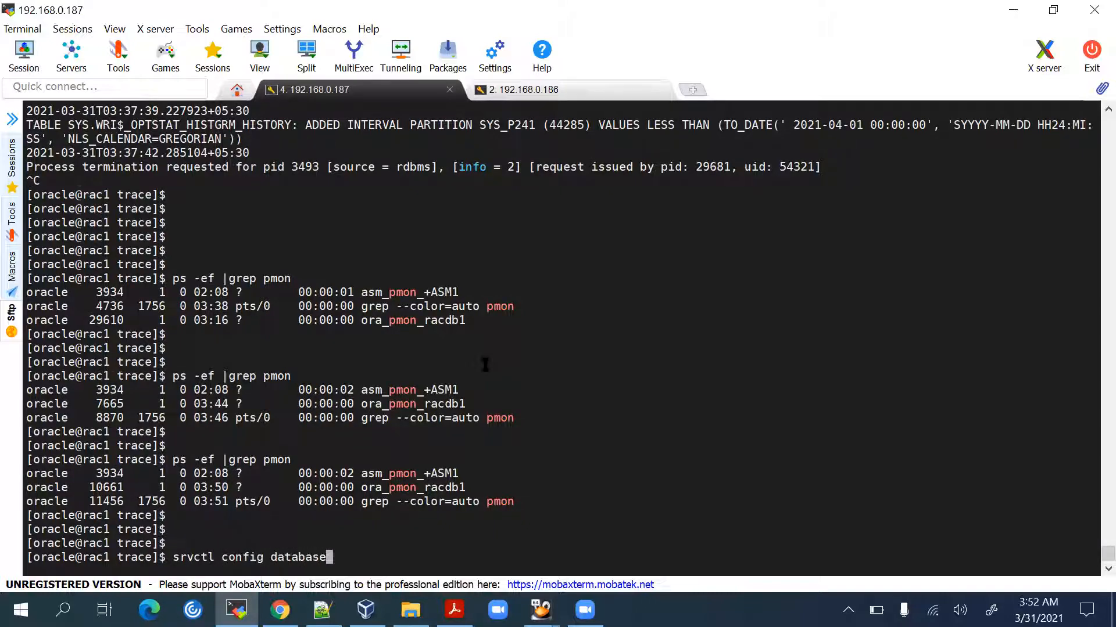
{"action": "key", "text": "Return"}
{"action": "key", "text": "Return"}
{"action": "key", "text": "Return"}
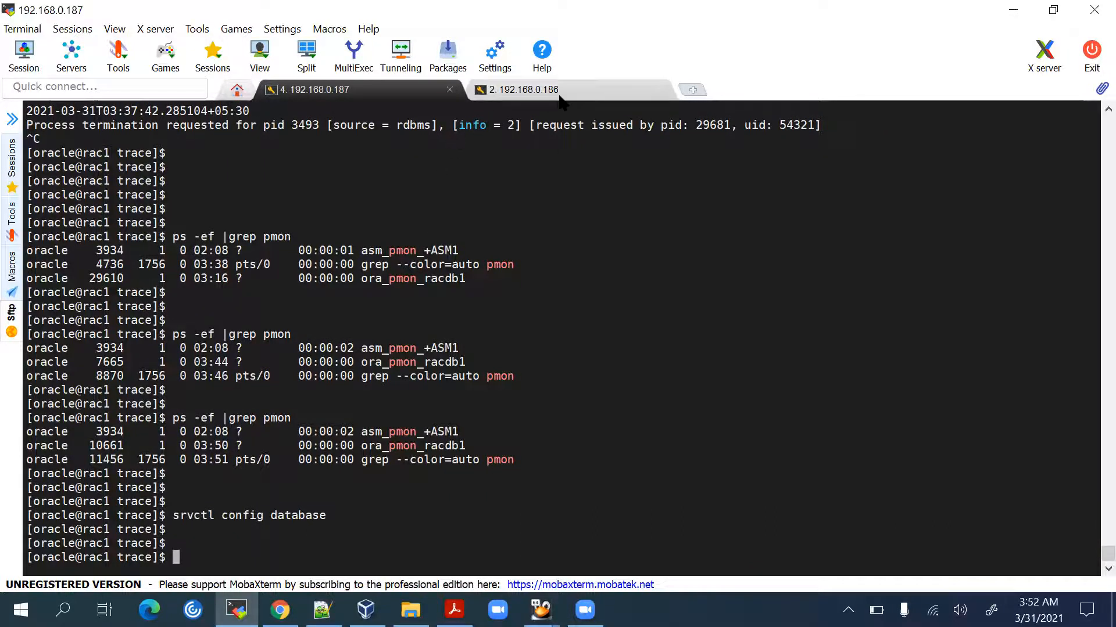
Return to the rac2 session and reconnect with sqlplus / as sysdba.
{"action": "left_click", "coordinate": [512, 90]}
{"action": "key", "text": "Return"}
{"action": "key", "text": "Return"}
{"action": "key", "text": "Return"}
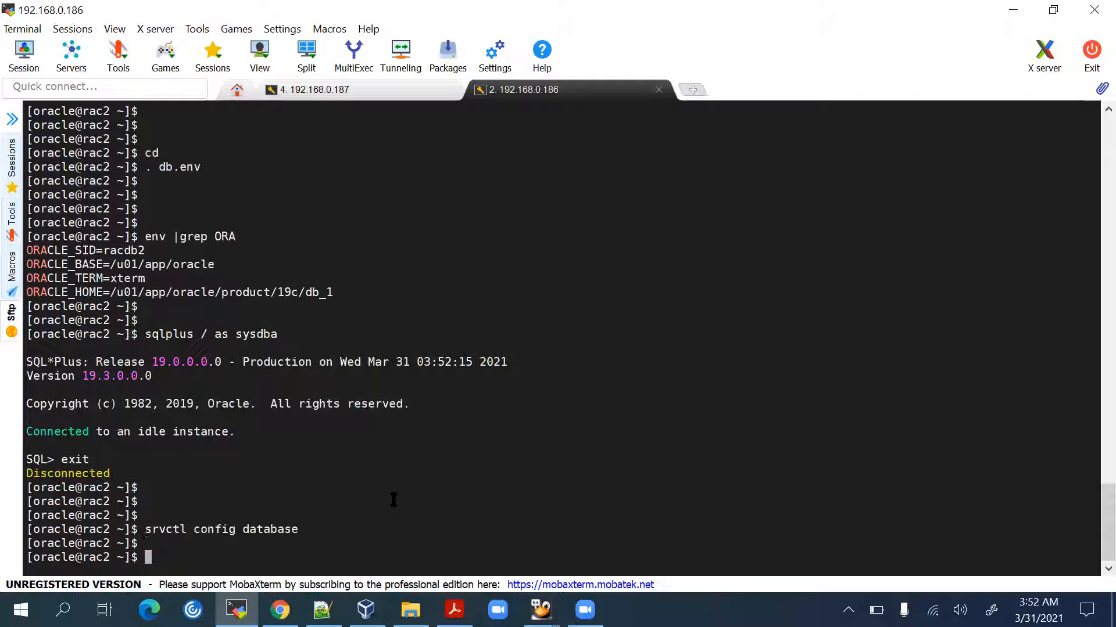
{"action": "key", "text": "Up"}
{"action": "key", "text": "Up"}
{"action": "key", "text": "Return"}
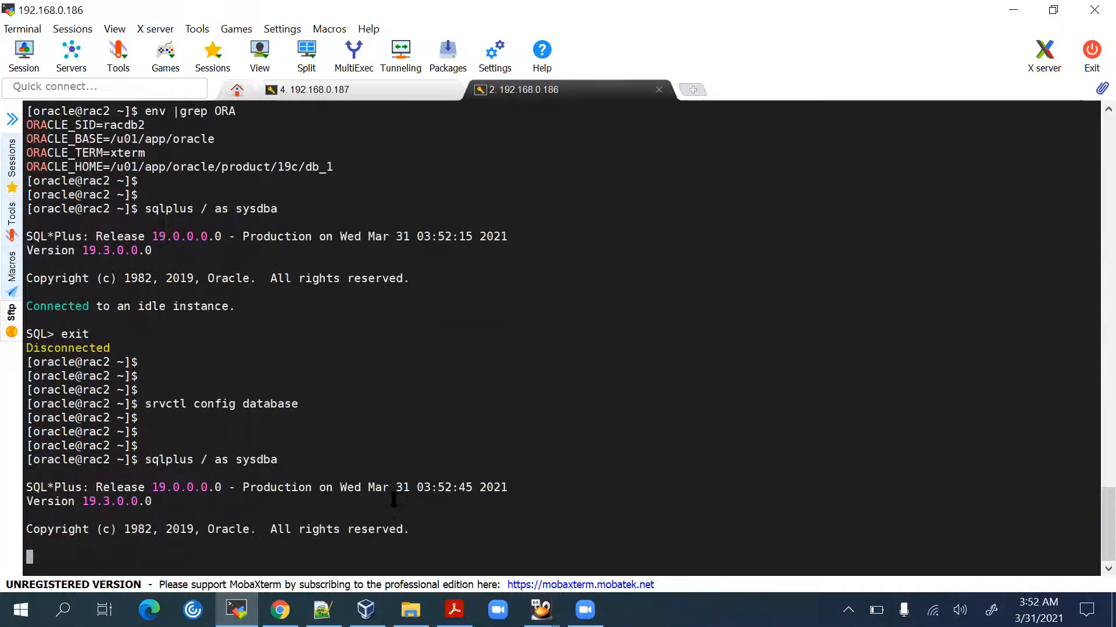
Try to start the racdb2 instance with the startup command, and exit SQL*Plus.
{"action": "type", "text": "startup"}
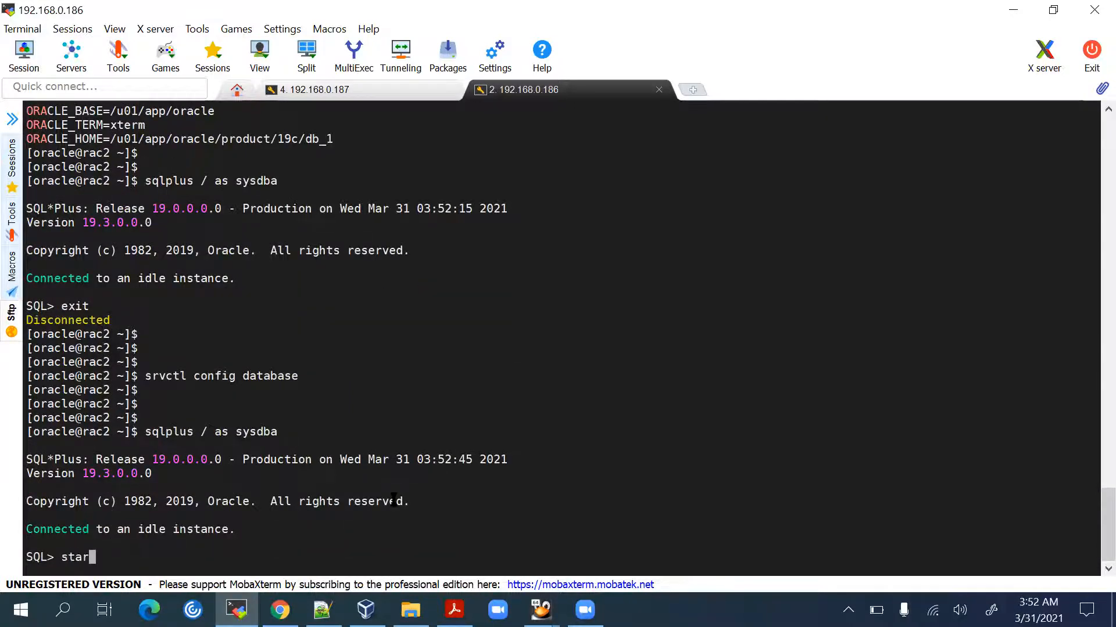
{"action": "key", "text": "Return"}
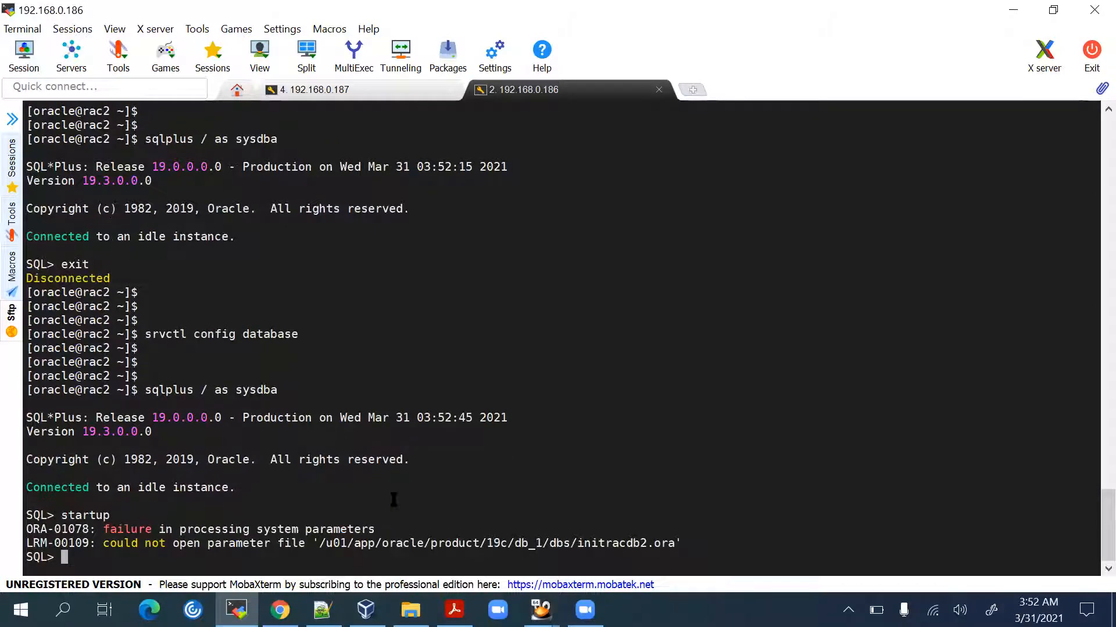
{"action": "key", "text": "Return"}
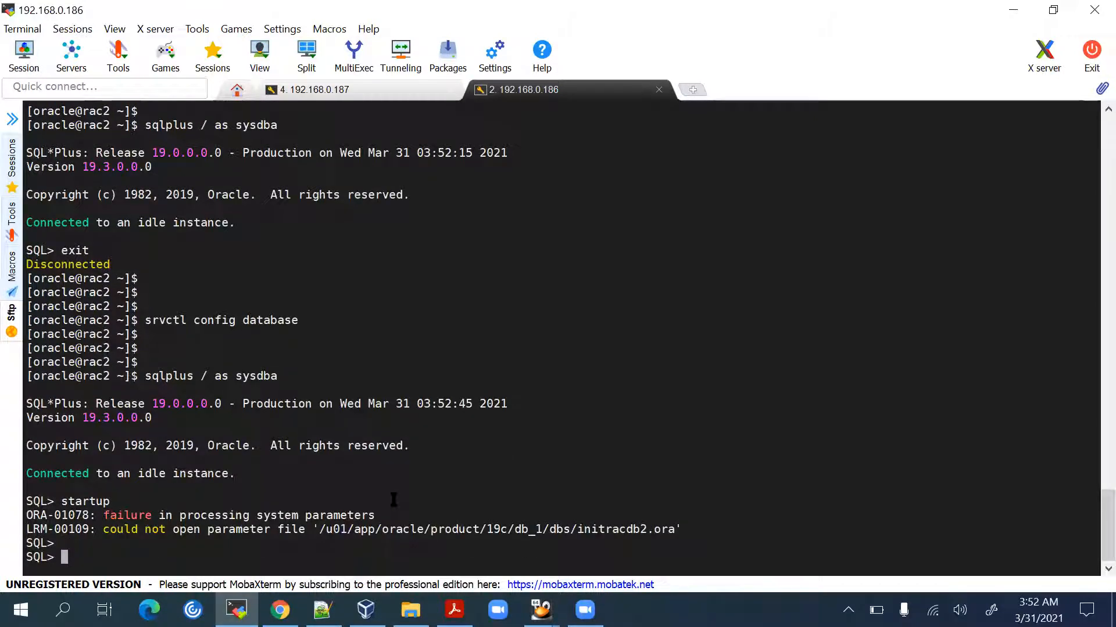
{"action": "key", "text": "Return"}
{"action": "type", "text": "exit"}
{"action": "key", "text": "Return"}
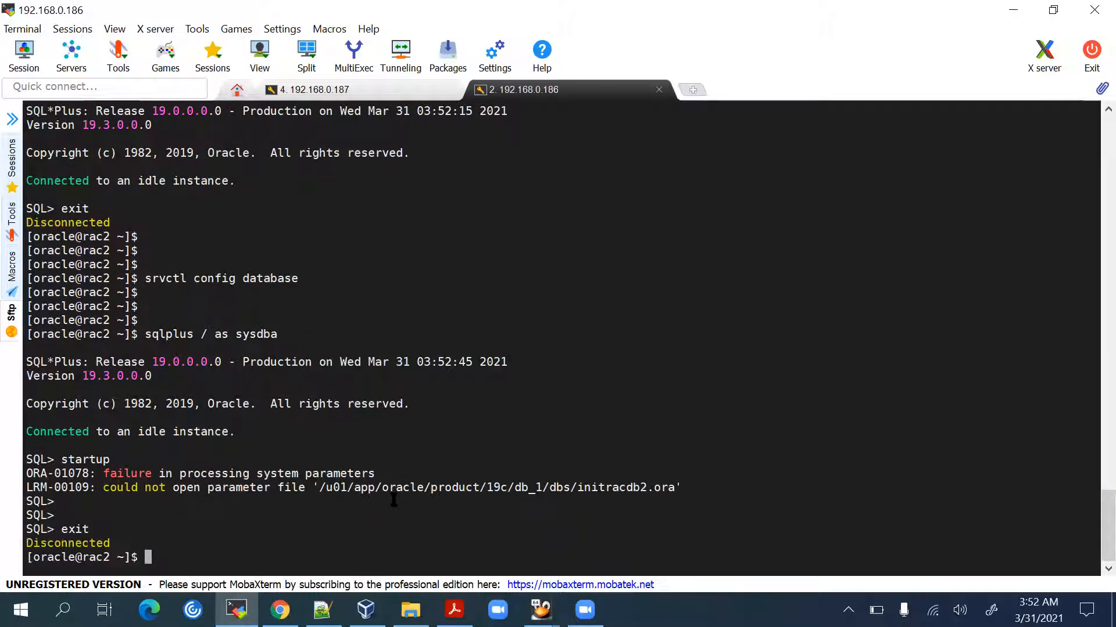
{"action": "key", "text": "Return"}
{"action": "key", "text": "Return"}
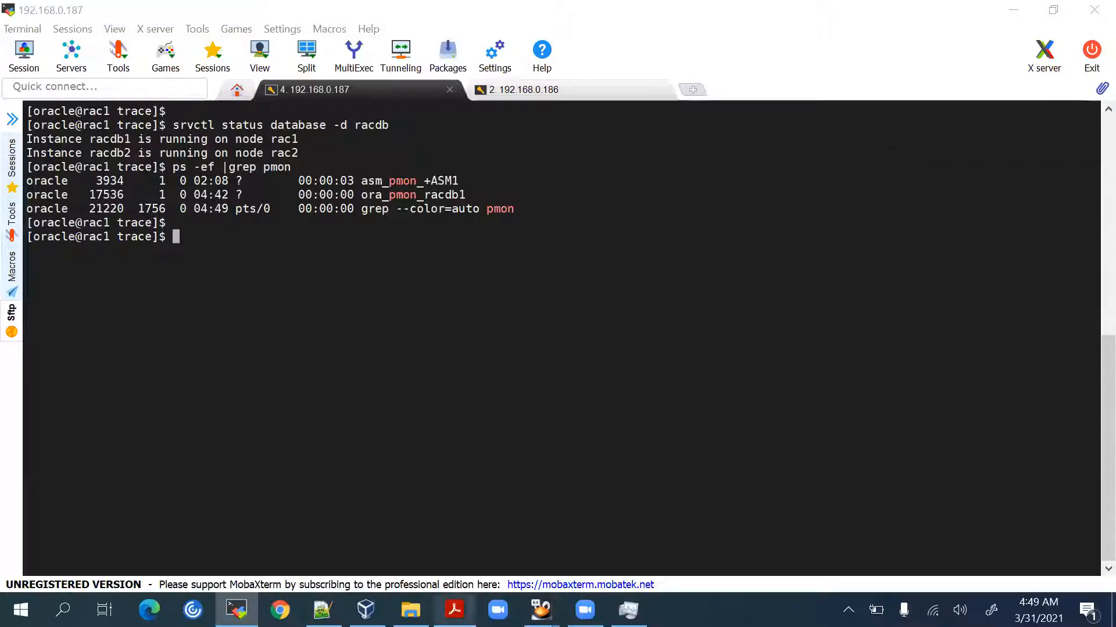
Switch to the Rac1 virtual machine in VirtualBox and unlock the root session by entering the account password.
{"action": "mouse_move", "coordinate": [541, 610]}
{"action": "left_click", "coordinate": [430, 508]}
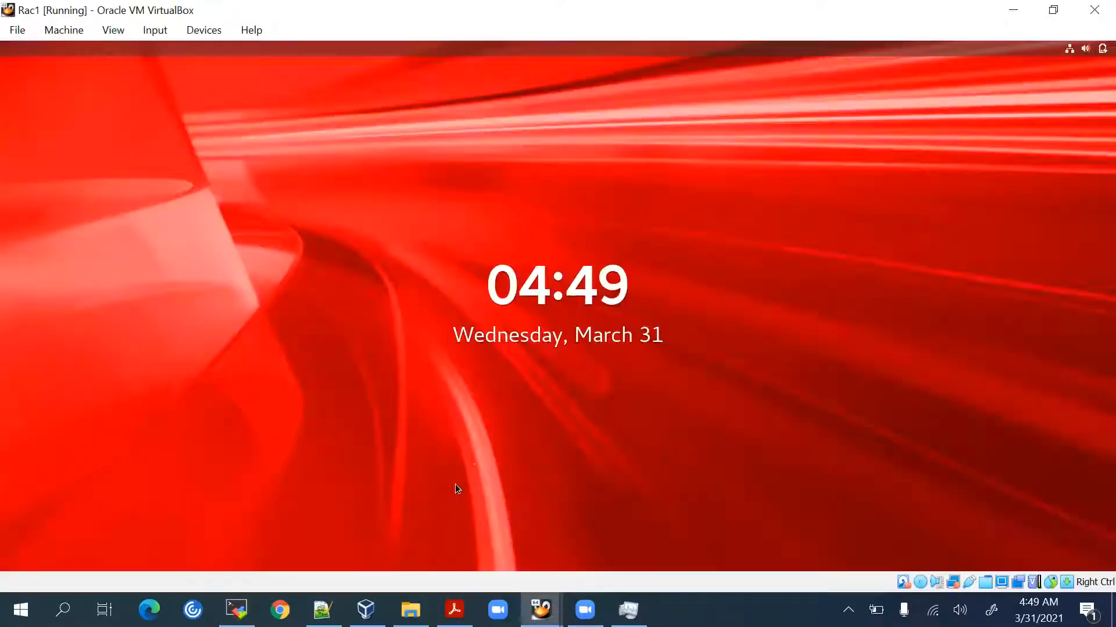
{"action": "key", "text": "Return"}
{"action": "type", "text": "••••"}
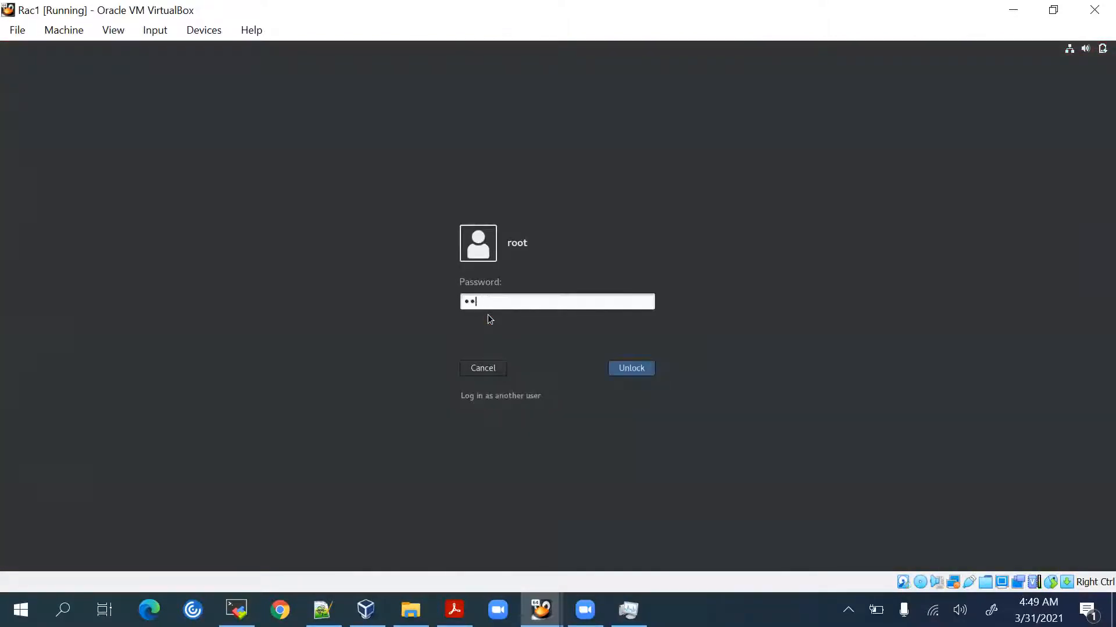
{"action": "key", "text": "Return"}
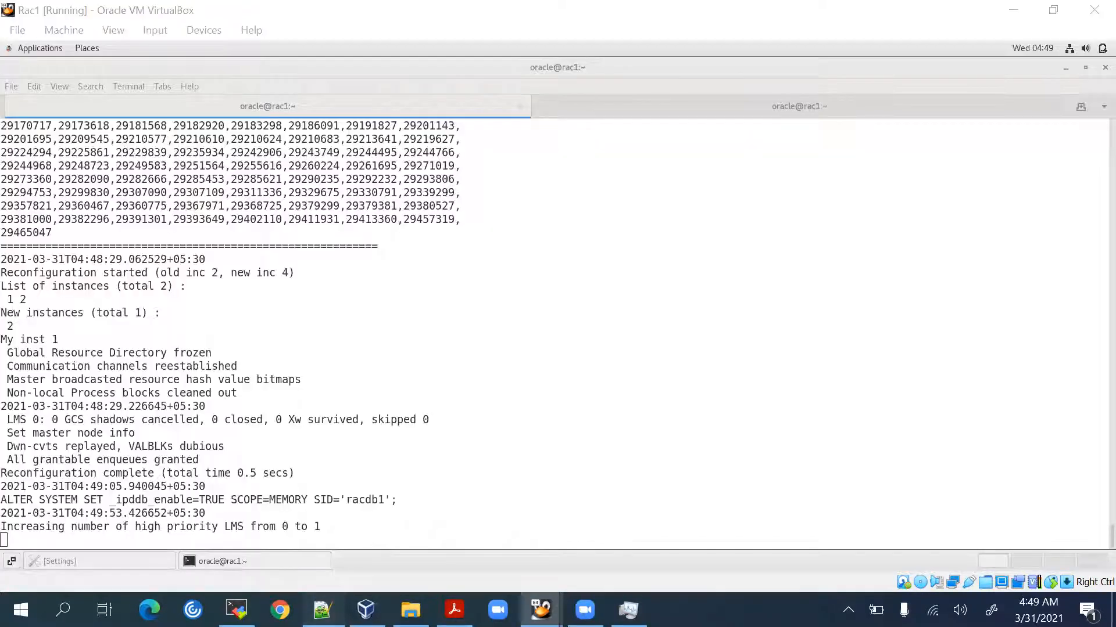
Switch to the Notepad++ task list, review the database creation and RAC post-check entries, and minimize it.
{"action": "left_click", "coordinate": [322, 610]}
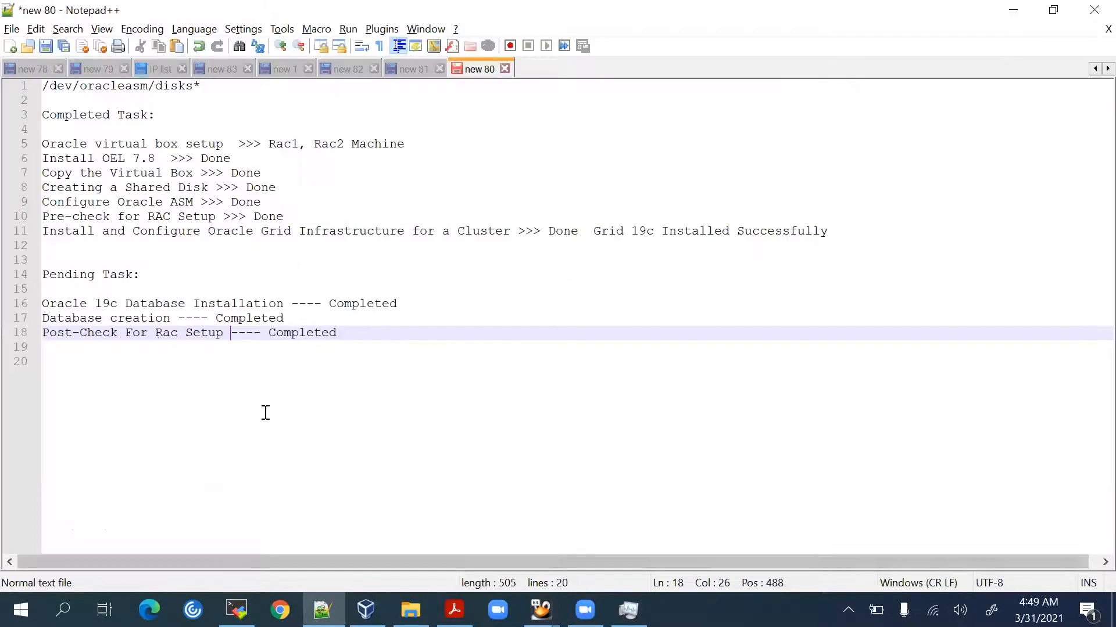
{"action": "left_click", "coordinate": [289, 319]}
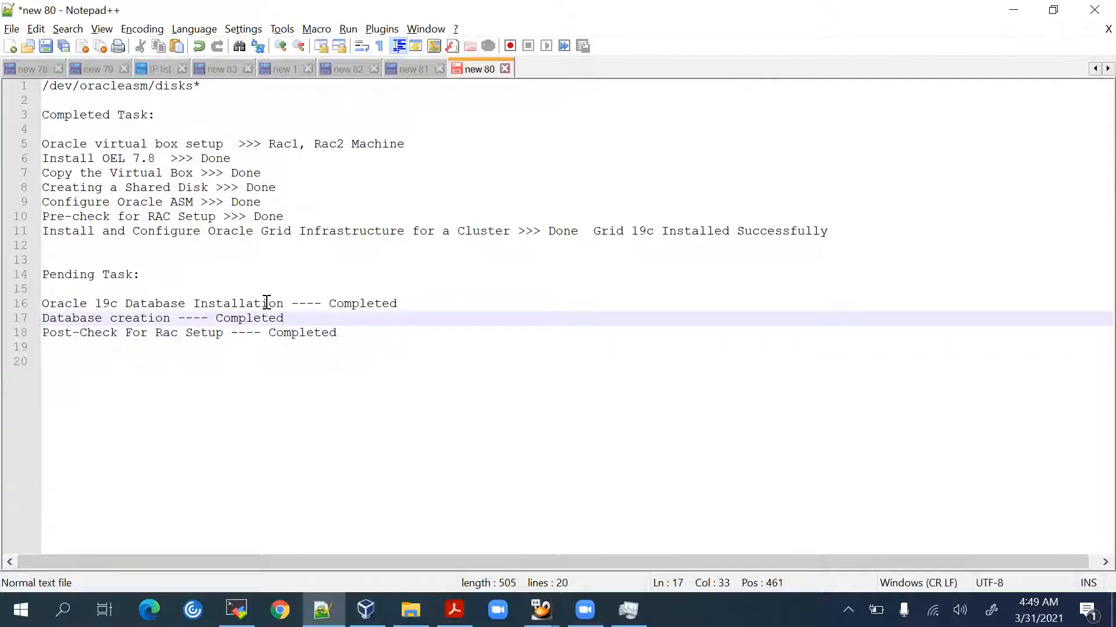
{"action": "double_click", "coordinate": [73, 319]}
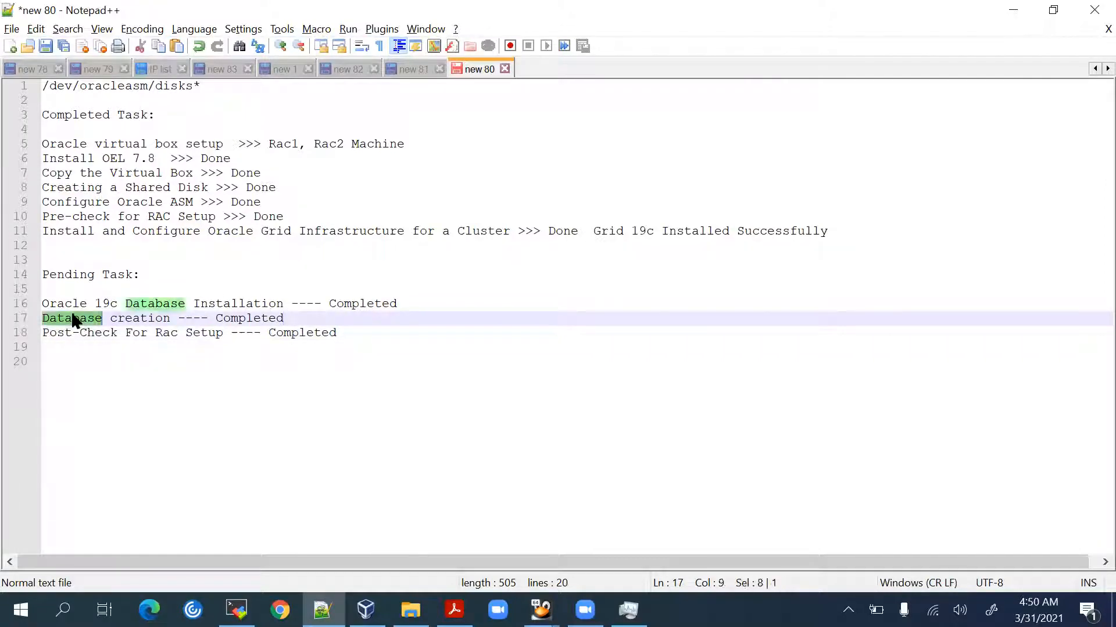
{"action": "triple_click", "coordinate": [74, 318]}
{"action": "double_click", "coordinate": [59, 333]}
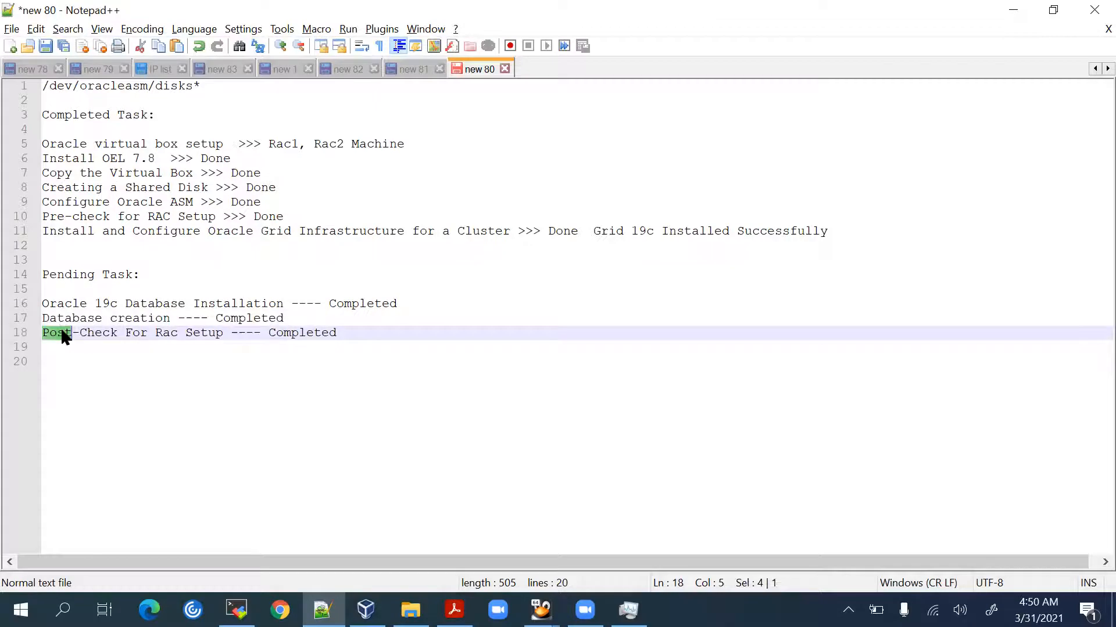
{"action": "double_click", "coordinate": [108, 333]}
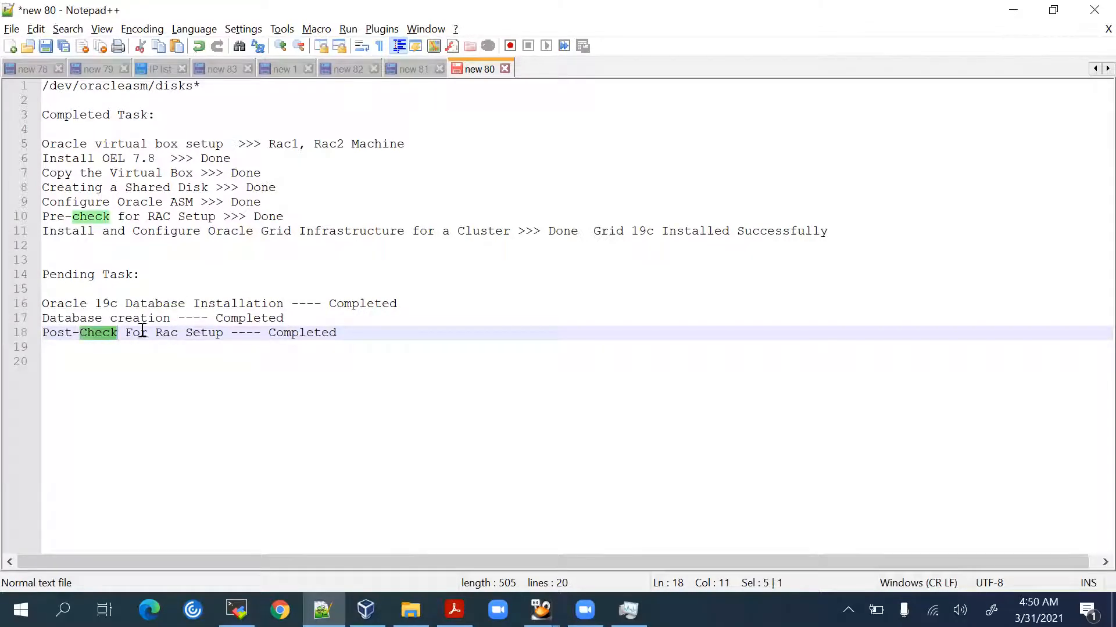
{"action": "left_click", "coordinate": [1011, 13]}
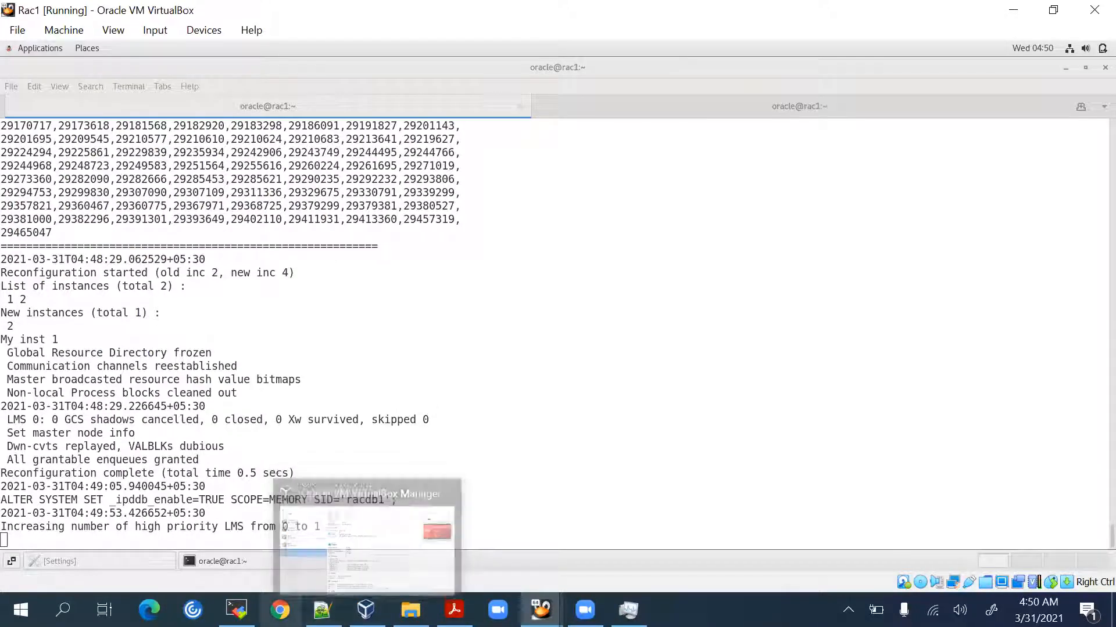
Switch to MobaXterm and examine the racdb2 and racdb1 pmon entries in the rac2 and rac1 sessions.
{"action": "left_click", "coordinate": [236, 610]}
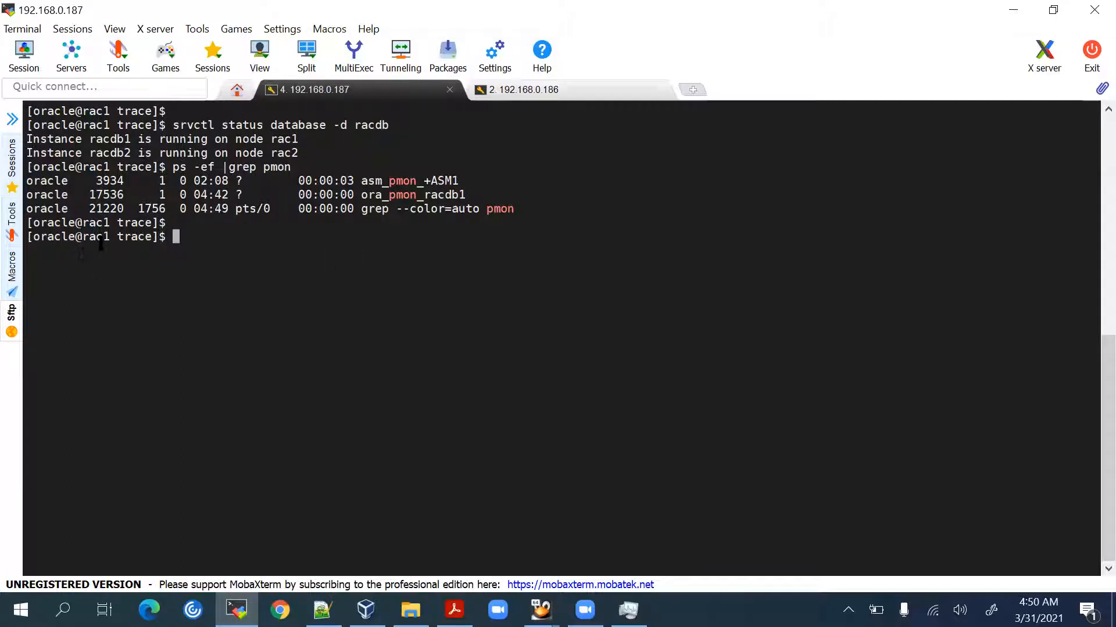
{"action": "left_click", "coordinate": [577, 90]}
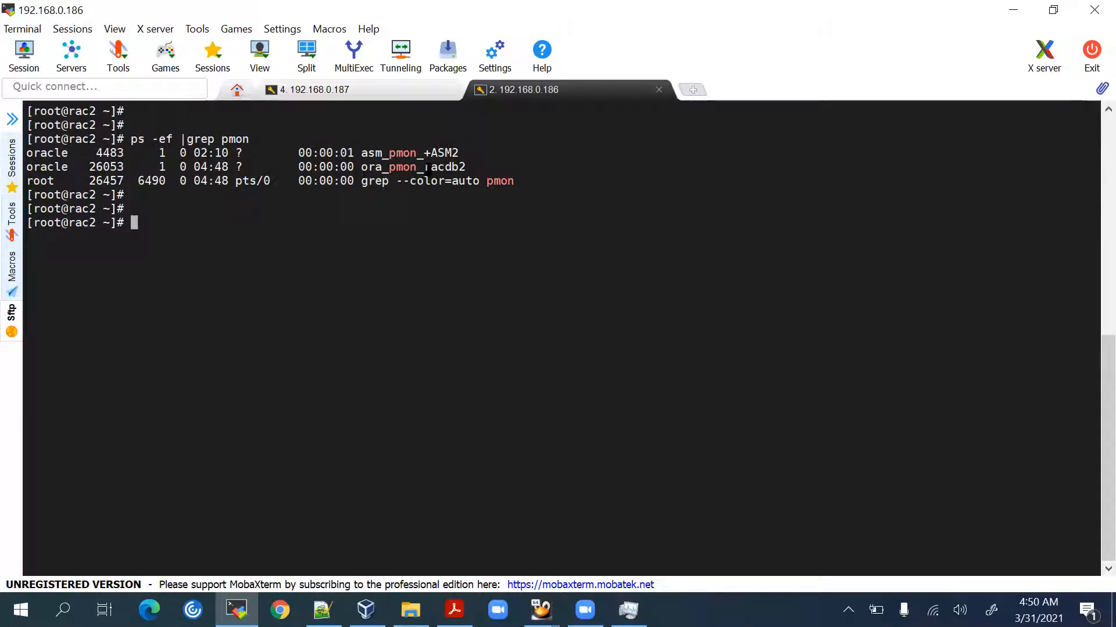
{"action": "left_click_drag", "start_coordinate": [448, 166], "coordinate": [475, 167]}
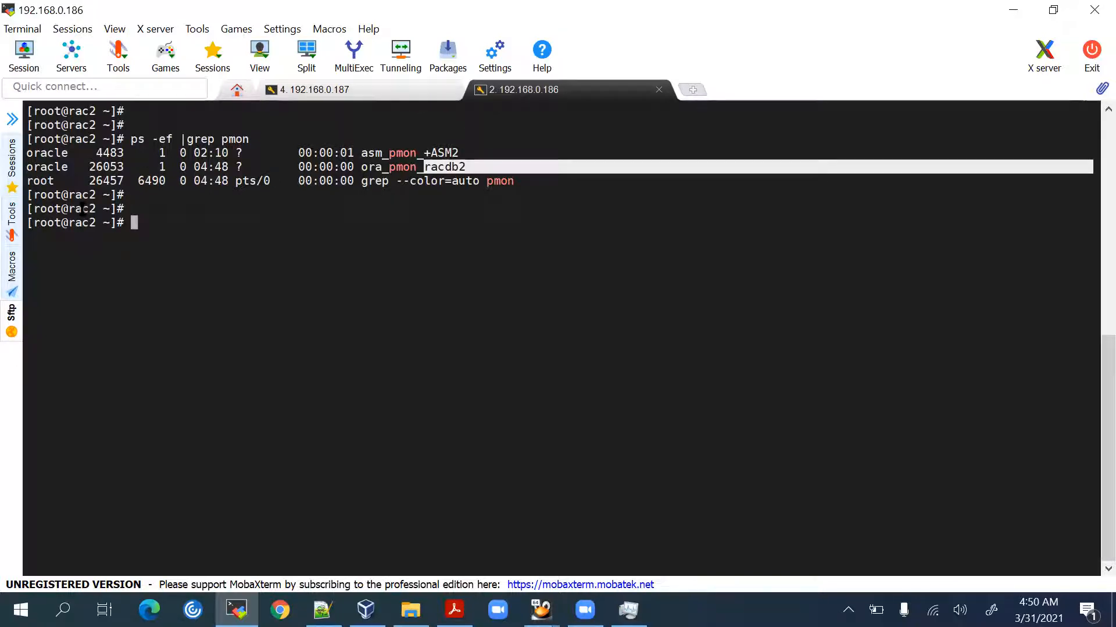
{"action": "left_click", "coordinate": [338, 86]}
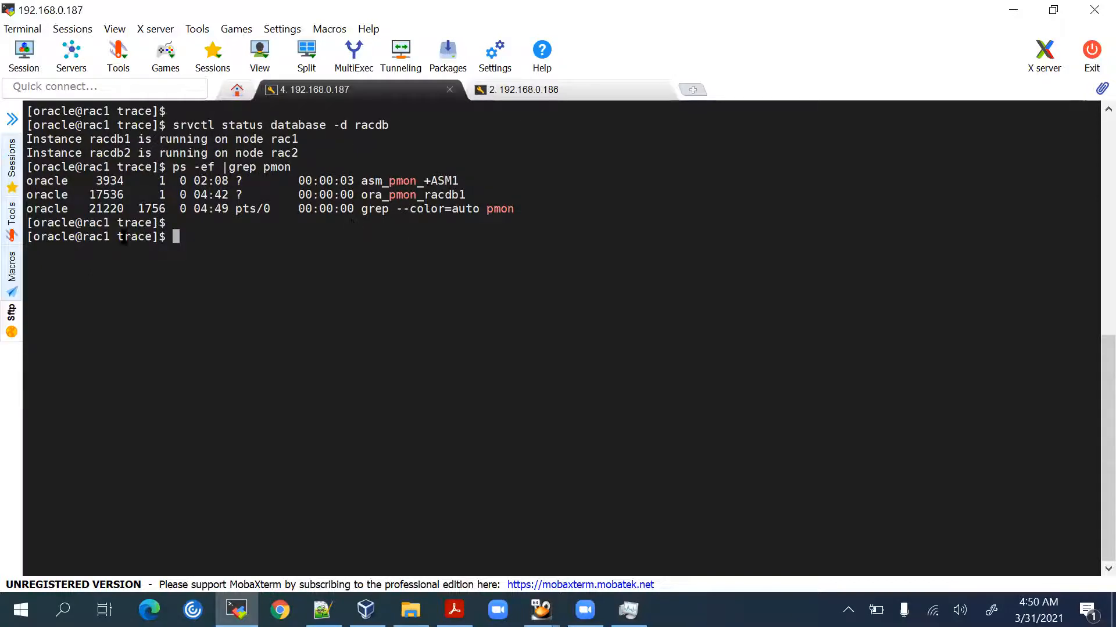
{"action": "left_click_drag", "start_coordinate": [426, 194], "coordinate": [465, 193]}
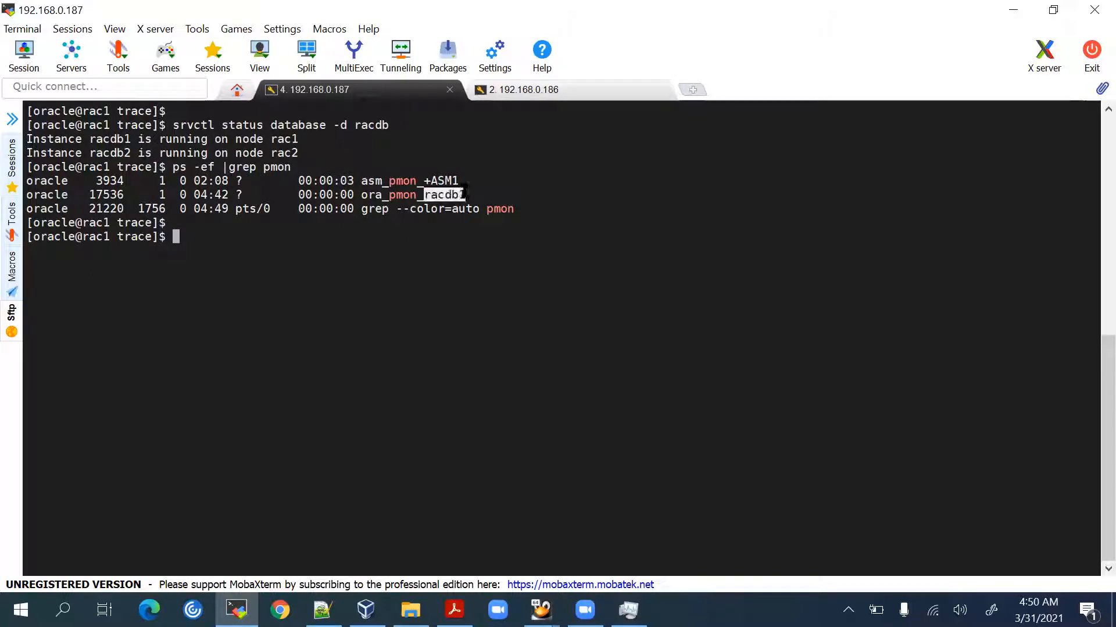
Query the status of the racdb database with srvctl status database -d racdb in the rac1 session.
{"action": "left_click", "coordinate": [501, 200]}
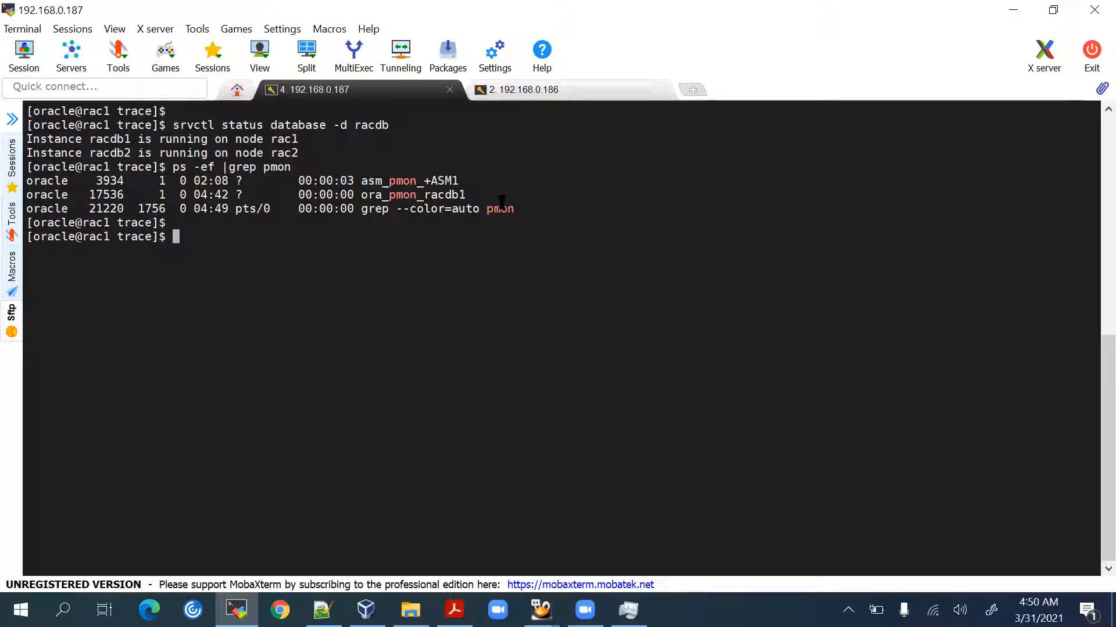
{"action": "key", "text": "Up"}
{"action": "key", "text": "Up"}
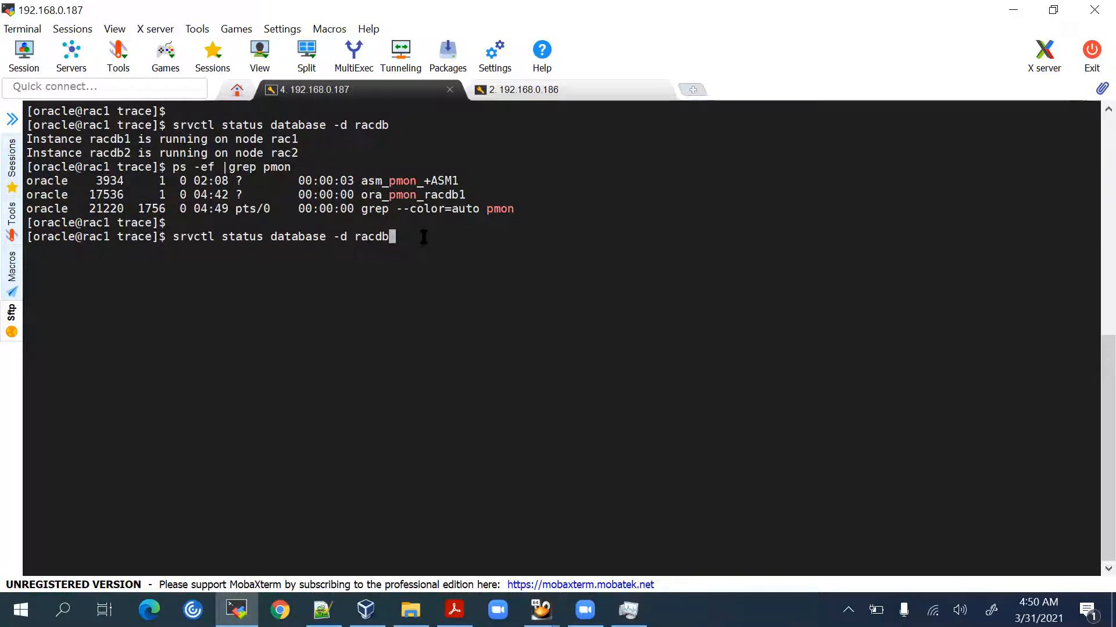
{"action": "key", "text": "Return"}
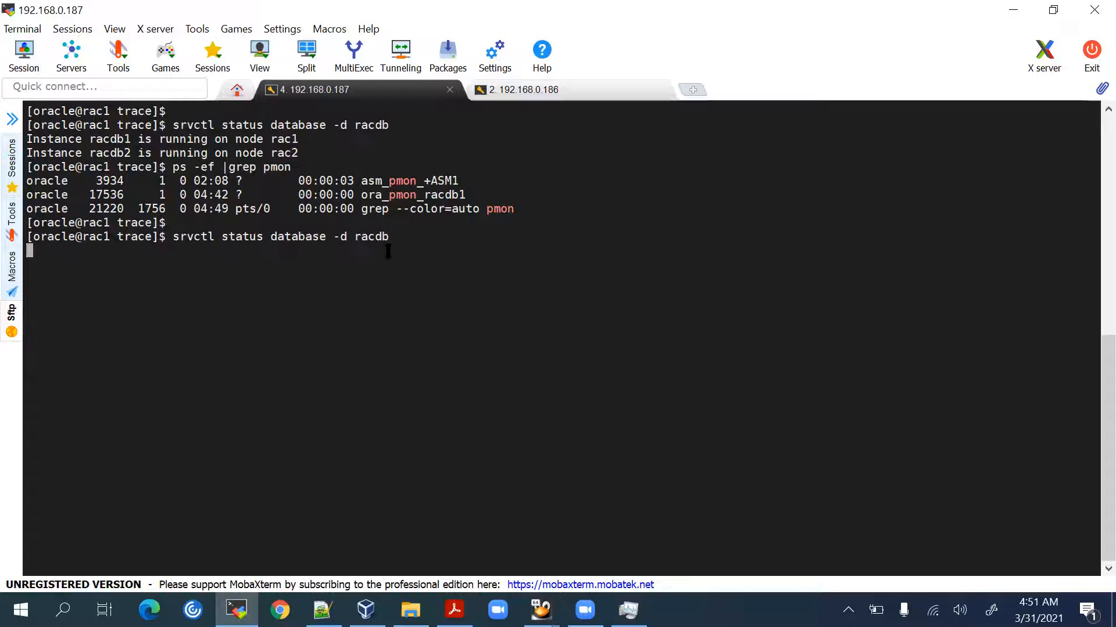
Review the pmon process listing in the rac2 session and return to the rac1 session.
{"action": "left_click", "coordinate": [584, 90]}
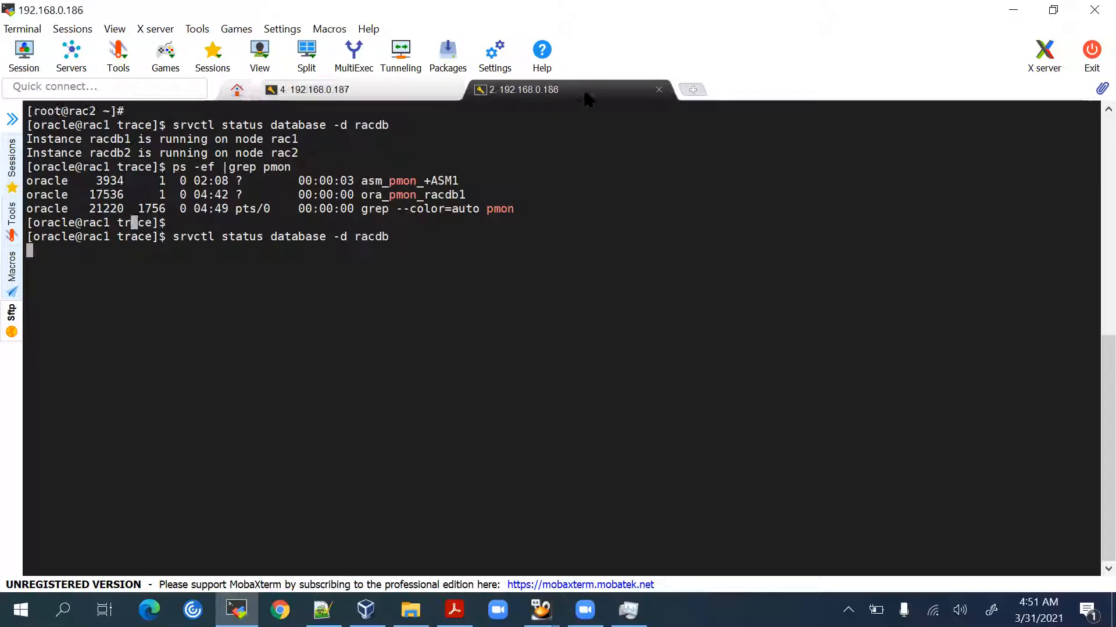
{"action": "left_click", "coordinate": [375, 93]}
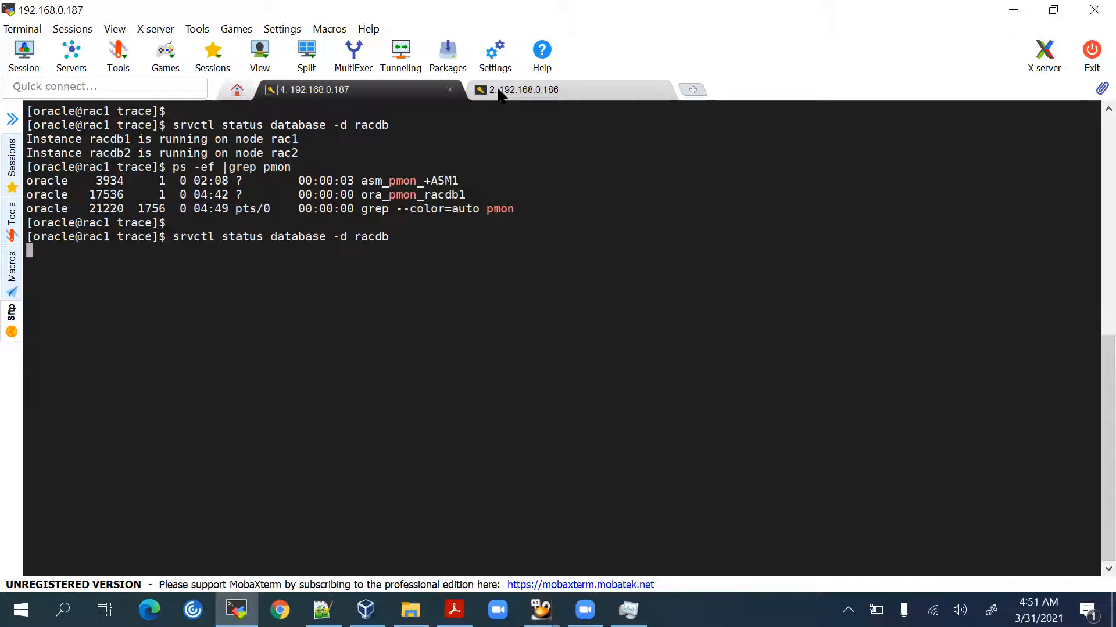
{"action": "left_click", "coordinate": [499, 94]}
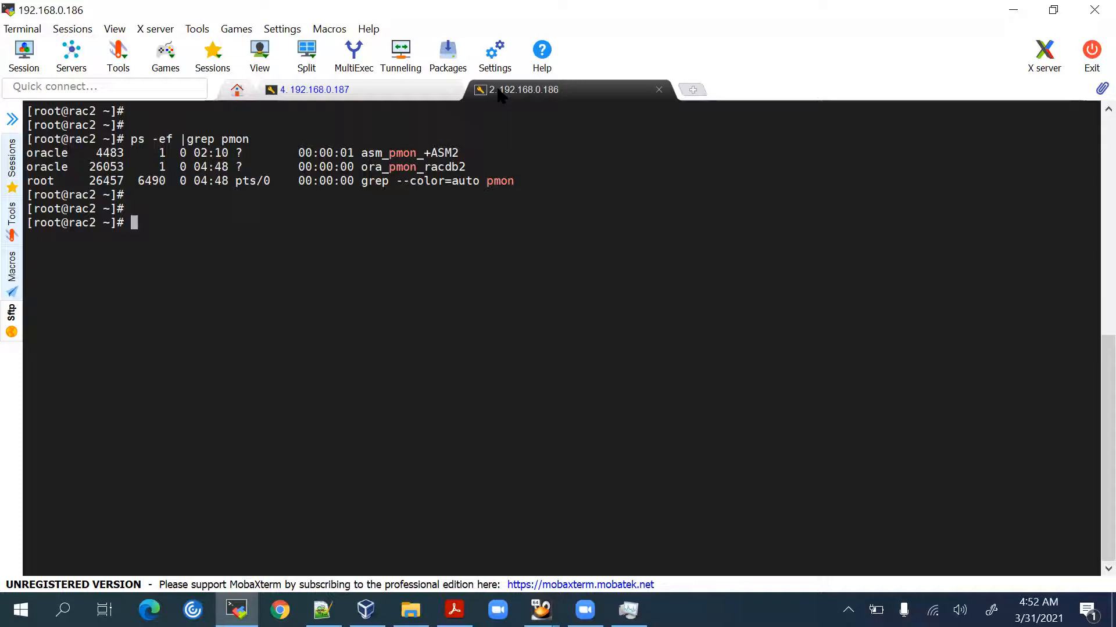
{"action": "left_click", "coordinate": [399, 95]}
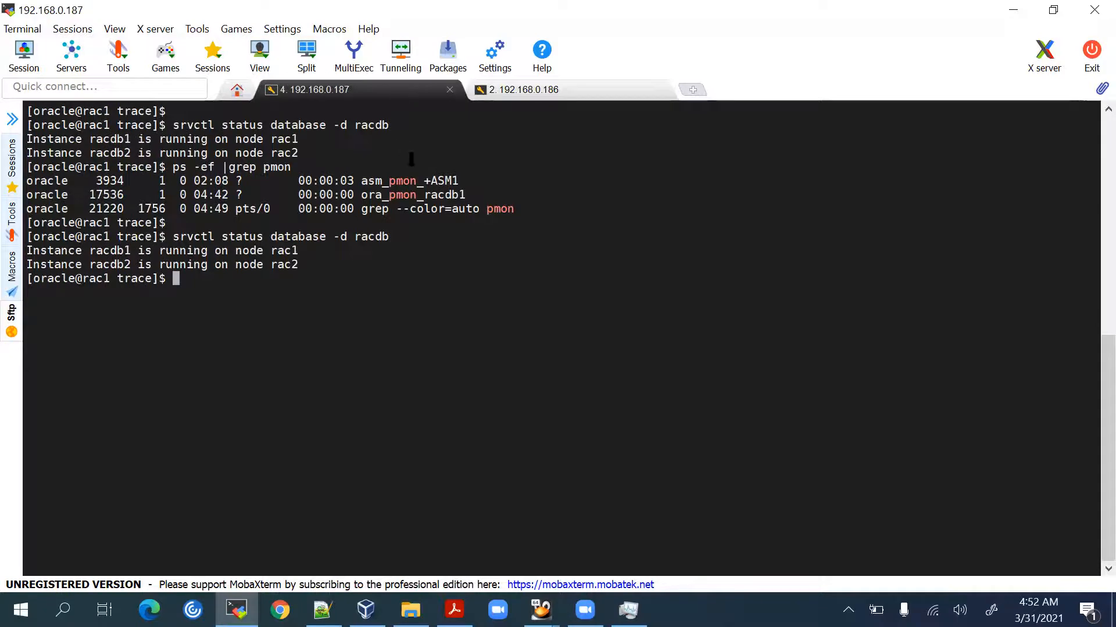
Query the verbose racdb status from rac1 with srvctl status database -d racdb -v.
{"action": "key", "text": "Up"}
{"action": "type", "text": "-v"}
{"action": "key", "text": "Return"}
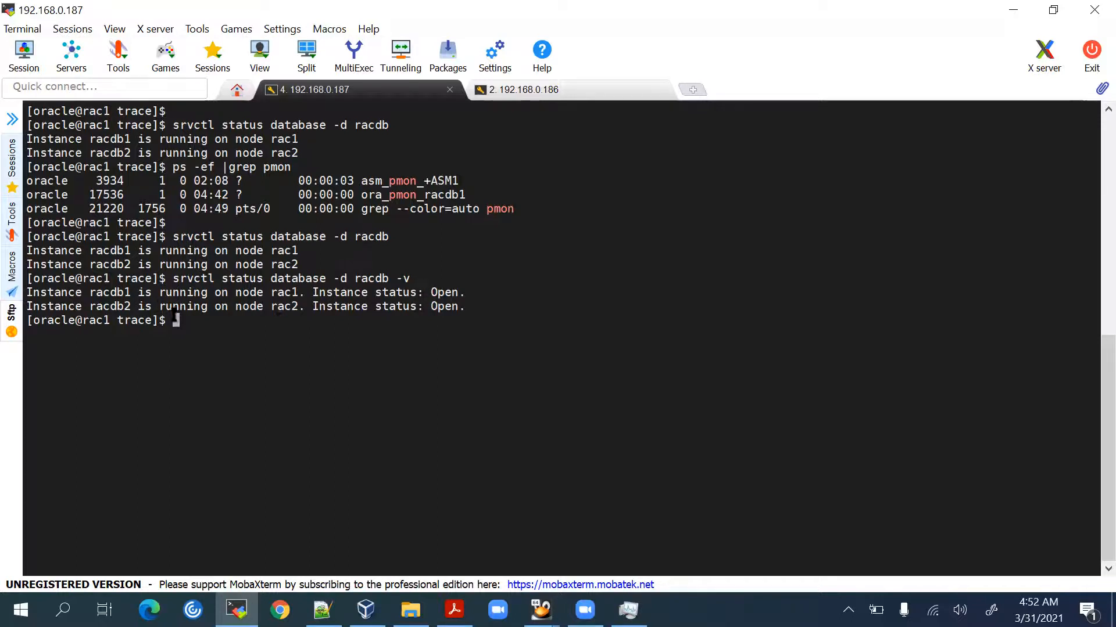
{"action": "key", "text": "Return"}
{"action": "key", "text": "Return"}
{"action": "key", "text": "Return"}
Stop the racdb database across the cluster by running srvctl stop database -d racdb from rac1.
{"action": "key", "text": "Up"}
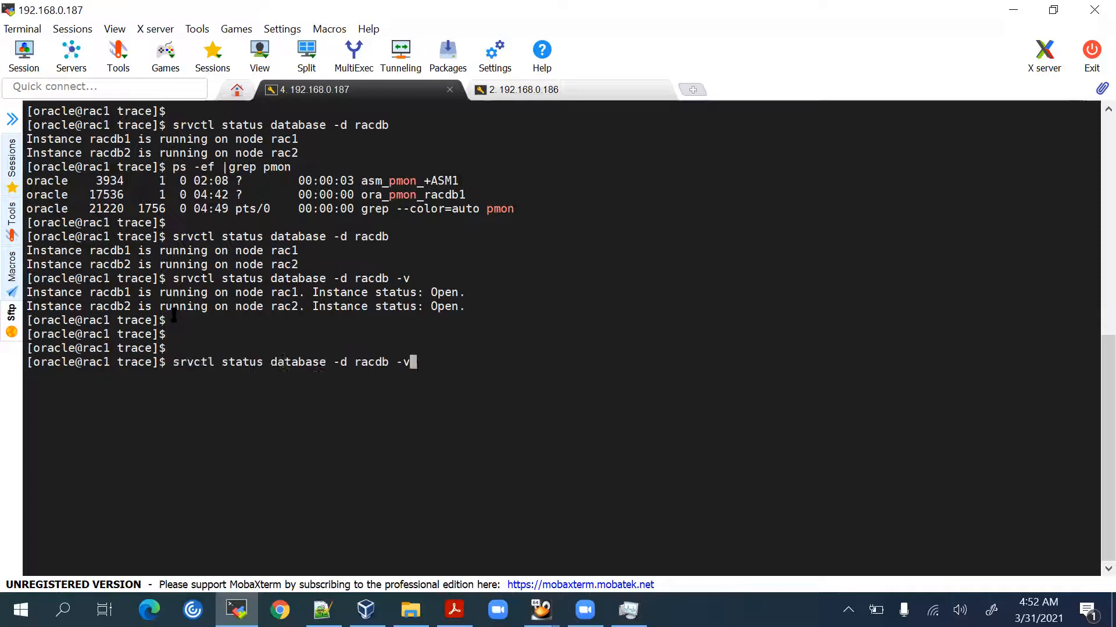
{"action": "key", "text": "BackSpace"}
{"action": "key", "text": "BackSpace"}
{"action": "key", "text": "Left"}
{"action": "key", "text": "Left"}
{"action": "key", "text": "Left"}
{"action": "key", "text": "Left"}
{"action": "key", "text": "Left"}
{"action": "key", "text": "Left"}
{"action": "key", "text": "Left"}
{"action": "key", "text": "Left"}
{"action": "key", "text": "Left"}
{"action": "key", "text": "Left"}
{"action": "key", "text": "Left"}
{"action": "key", "text": "Left"}
{"action": "key", "text": "Left"}
{"action": "key", "text": "Left"}
{"action": "key", "text": "Left"}
{"action": "key", "text": "Left"}
{"action": "key", "text": "Left"}
{"action": "key", "text": "Left"}
{"action": "key", "text": "Left"}
{"action": "key", "text": "Left"}
{"action": "key", "text": "Right"}
{"action": "key", "text": "BackSpace"}
{"action": "key", "text": "BackSpace"}
{"action": "key", "text": "BackSpace"}
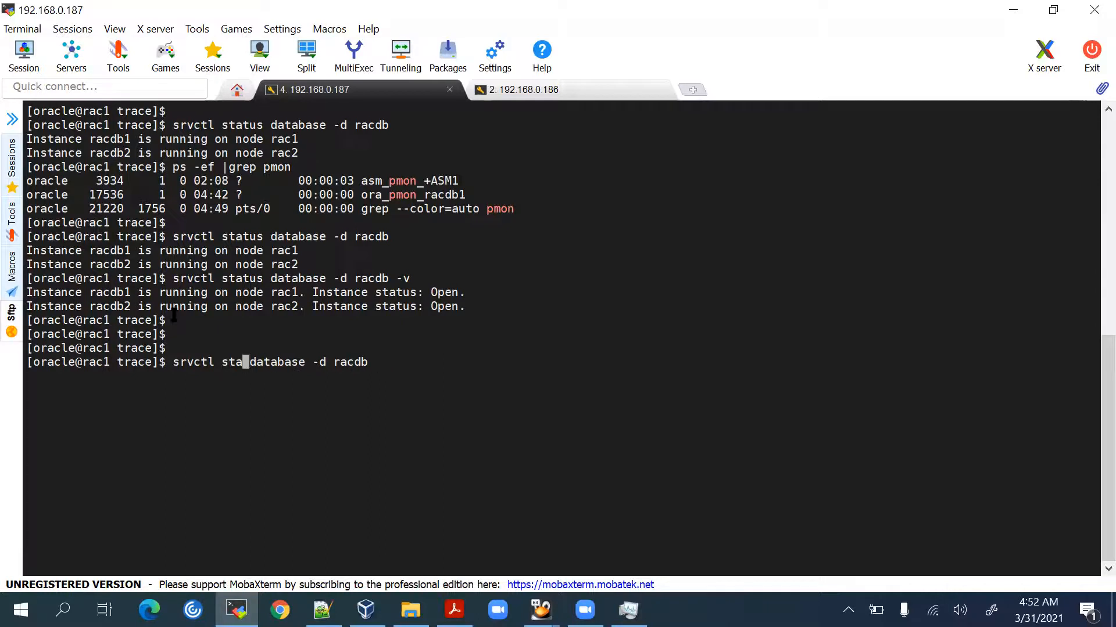
{"action": "type", "text": "op"}
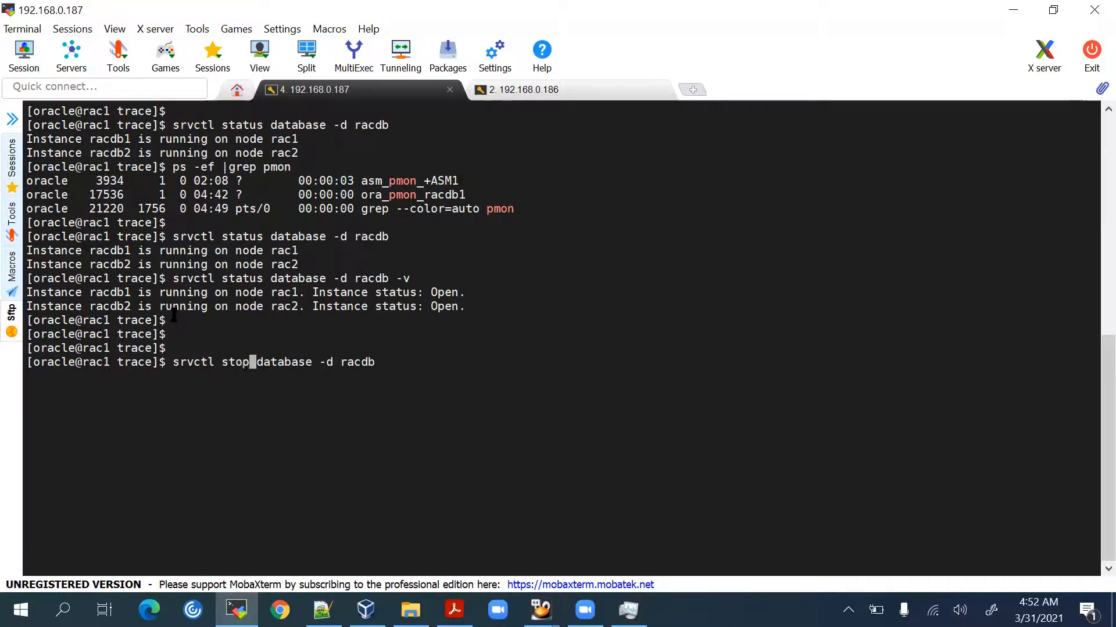
{"action": "key", "text": "Return"}
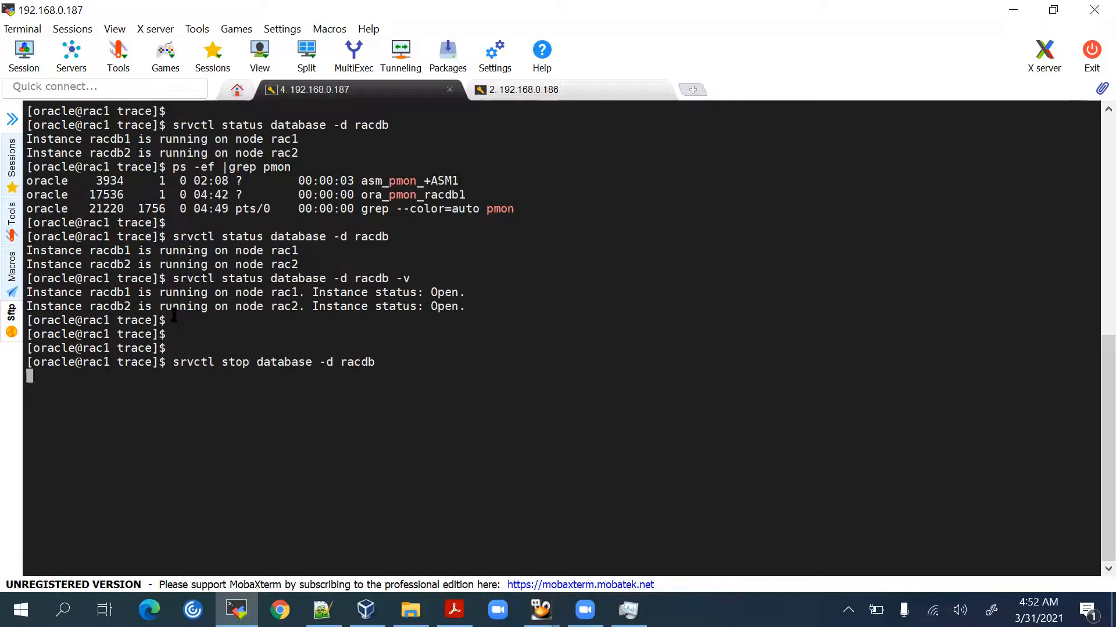